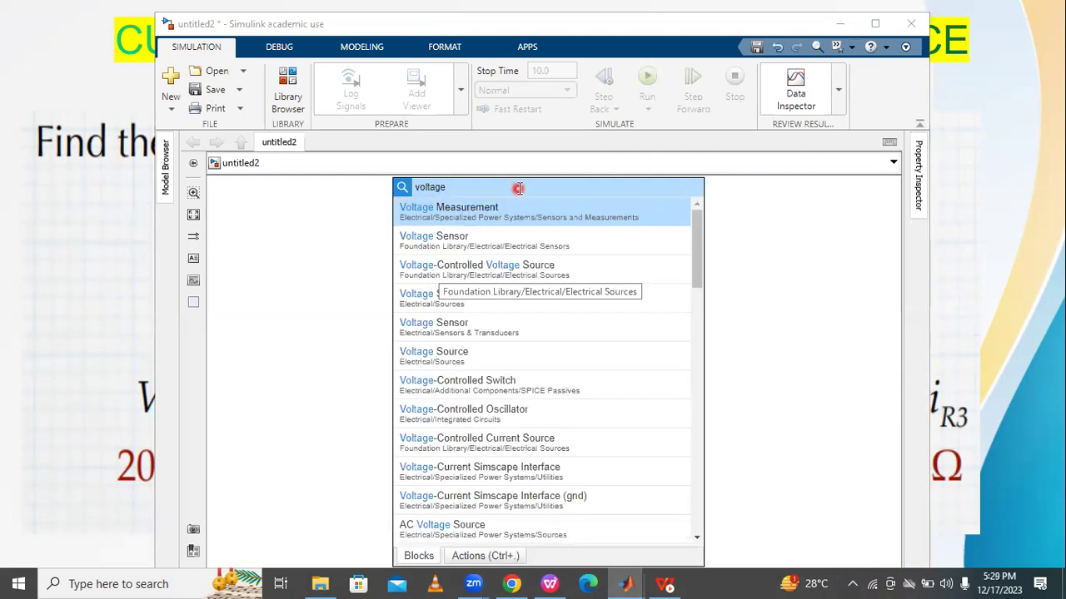
- Add a Voltage Source block from Electrical/Sources to the model and label it "Voltage Source."
{"action": "type", "text": "sou"}
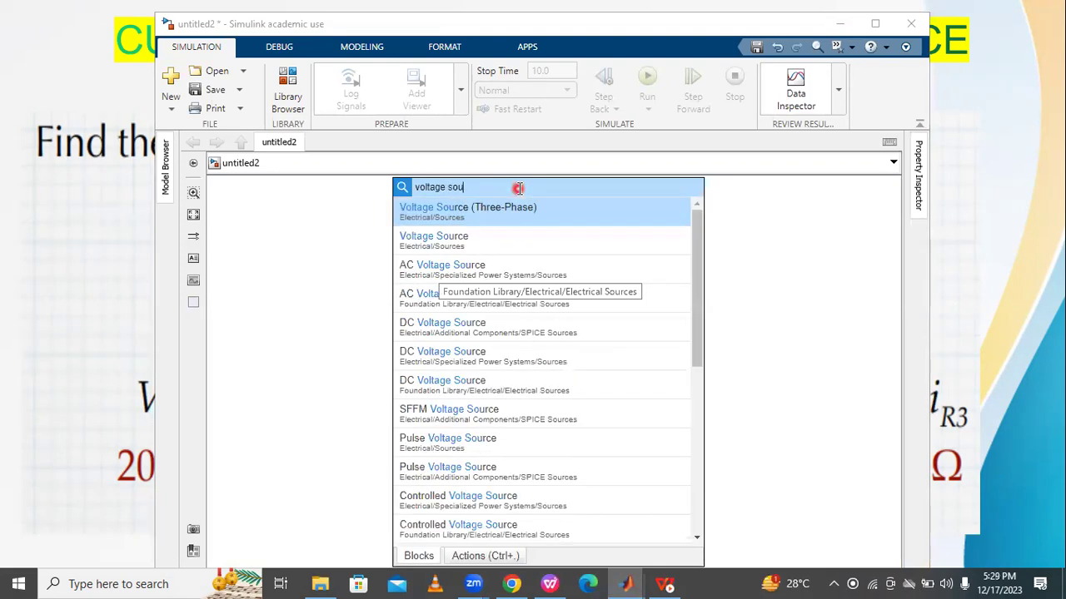
{"action": "left_click", "coordinate": [468, 239]}
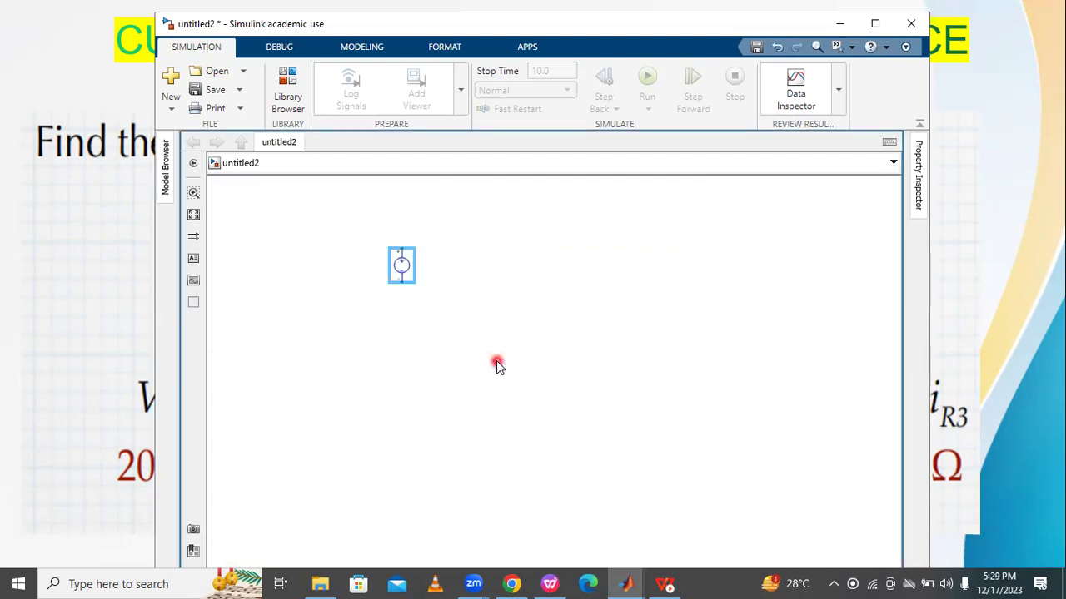
{"action": "left_click_drag", "start_coordinate": [405, 259], "coordinate": [335, 358]}
{"action": "left_click", "coordinate": [399, 363]}
{"action": "left_click", "coordinate": [425, 397]}
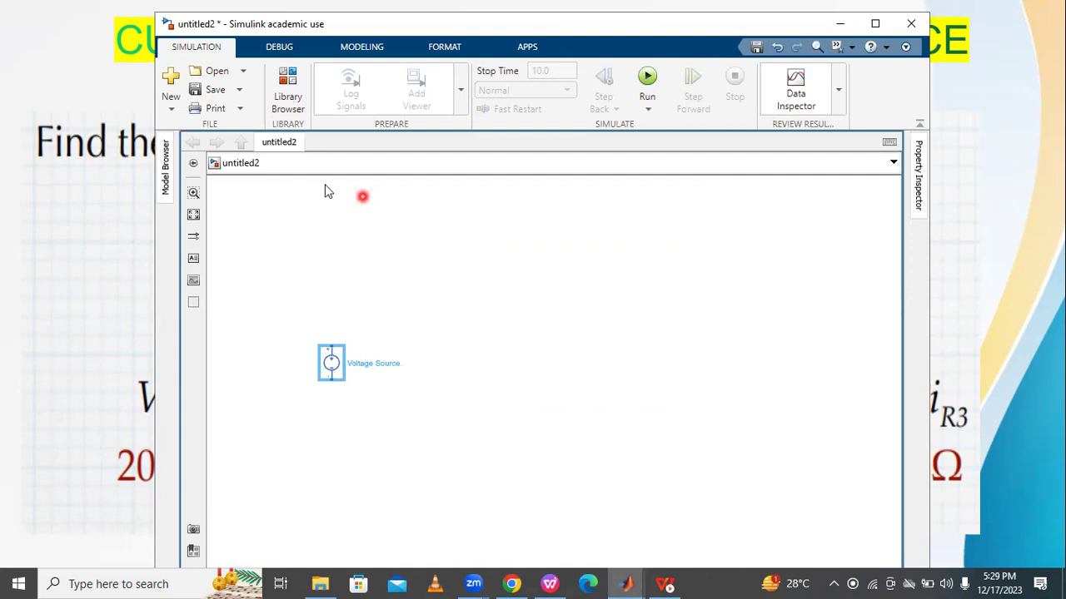
{"action": "left_click", "coordinate": [192, 215]}
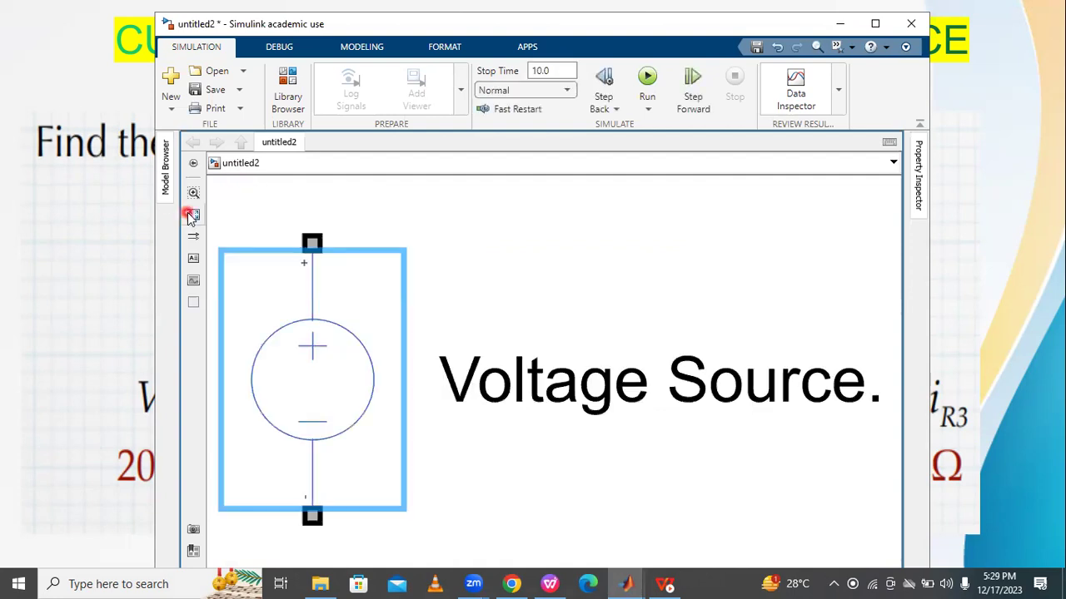
{"action": "scroll", "coordinate": [297, 214], "scroll_direction": "down", "scroll_amount": 4}
- Add a Resistor block, duplicate it, and line up two connected resistors in a row above the voltage source
{"action": "left_click", "coordinate": [640, 246]}
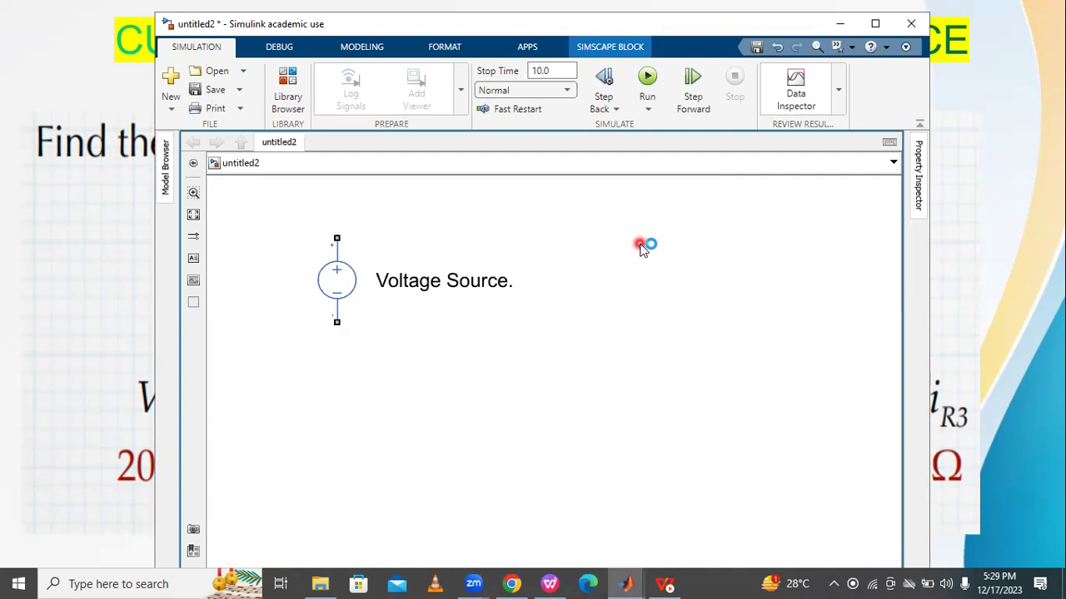
{"action": "double_click", "coordinate": [641, 246]}
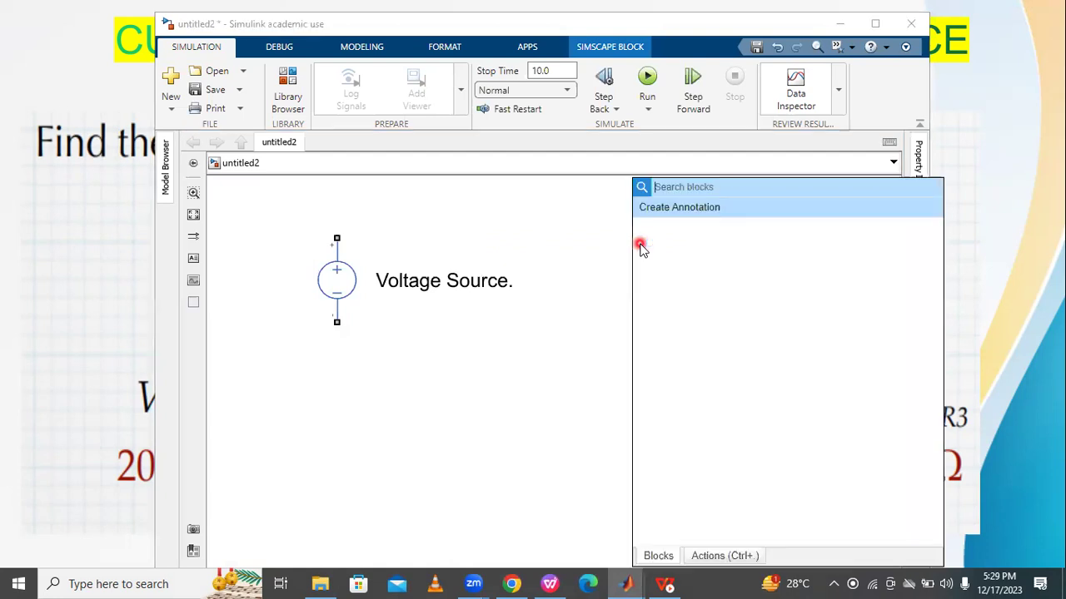
{"action": "type", "text": "res"}
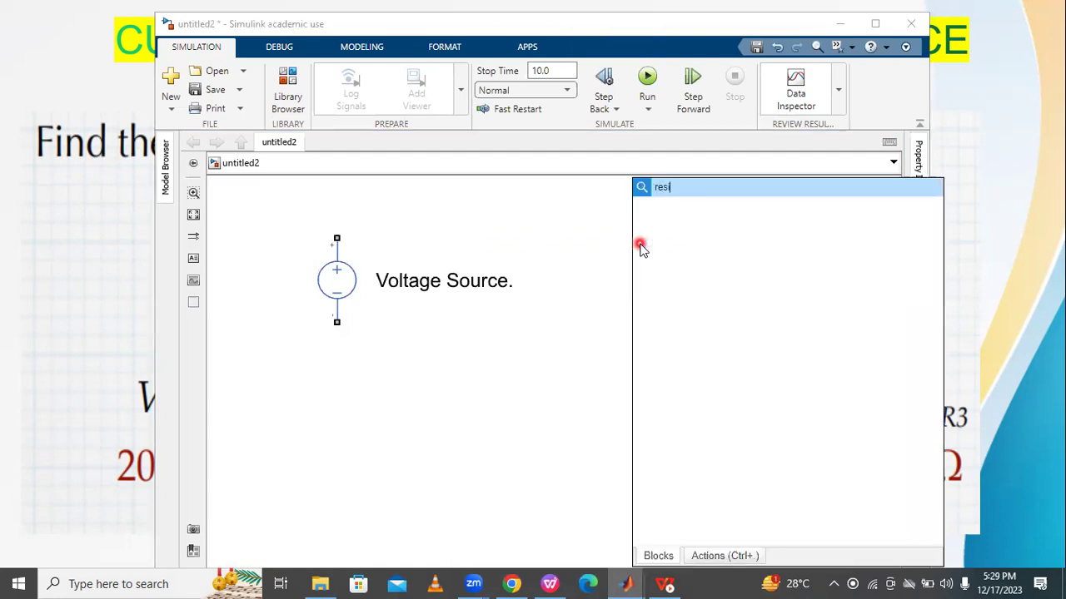
{"action": "left_click", "coordinate": [666, 215]}
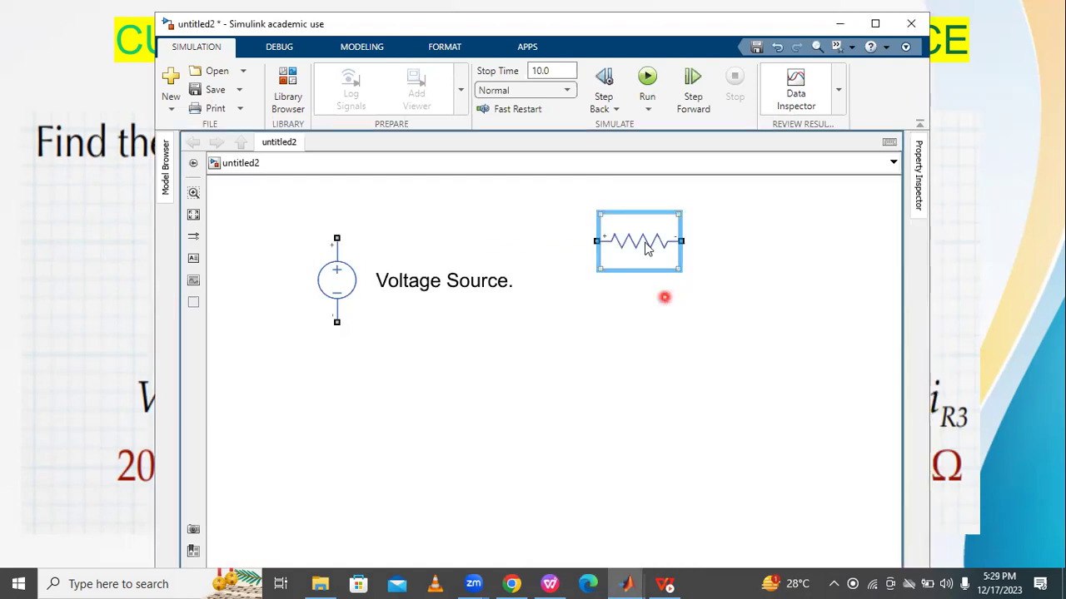
{"action": "left_click_drag", "start_coordinate": [517, 225], "coordinate": [603, 211]}
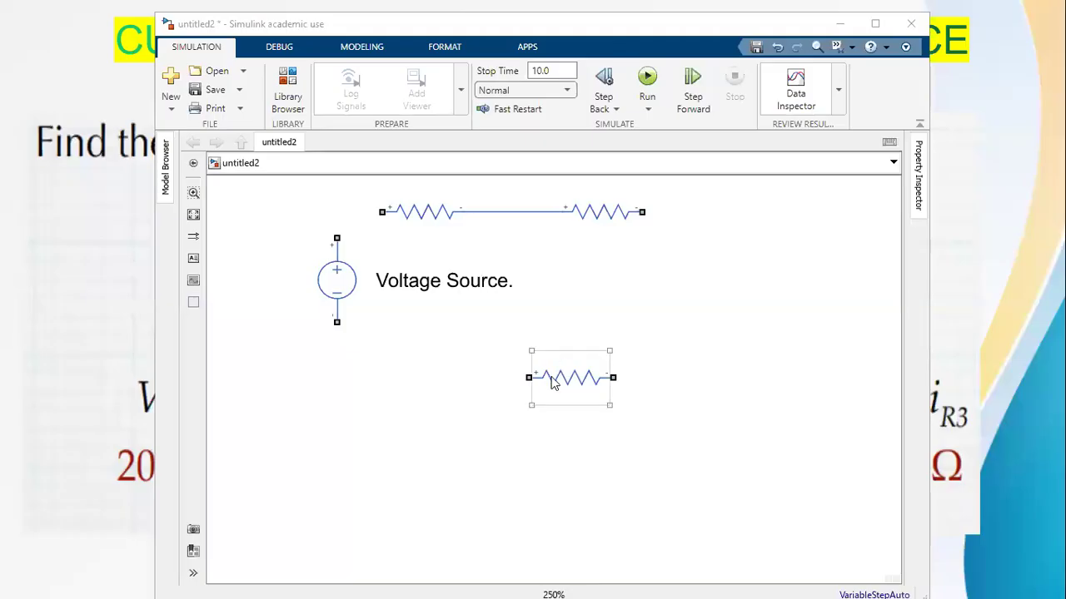
- Duplicate the loose resistor and place the original in line at the end of the upper resistor row
{"action": "left_click_drag", "start_coordinate": [553, 381], "coordinate": [611, 334]}
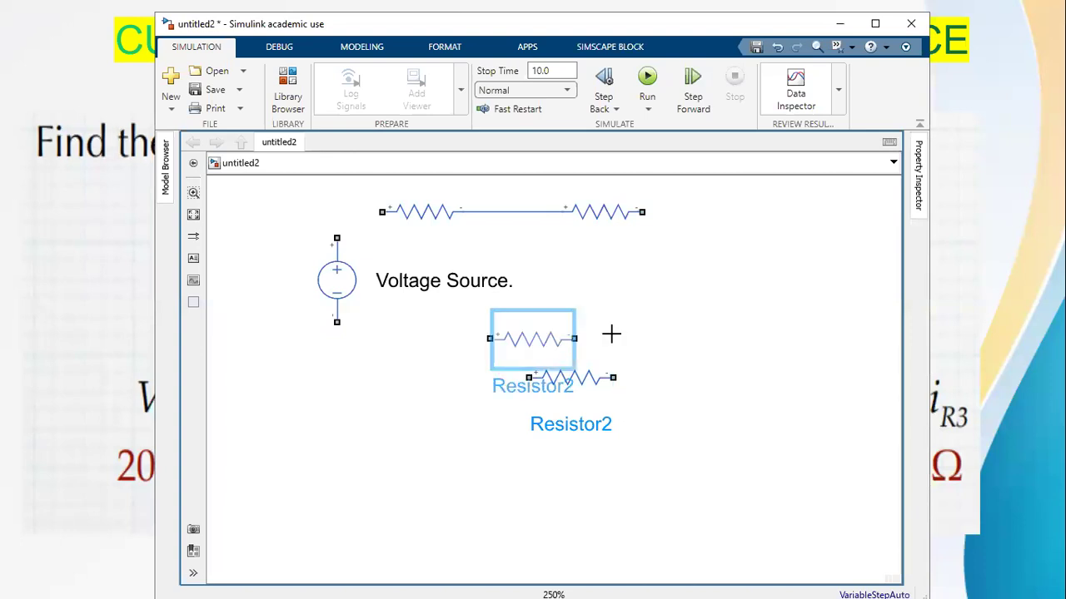
{"action": "left_click", "coordinate": [655, 351]}
{"action": "left_click", "coordinate": [570, 382]}
{"action": "left_click_drag", "start_coordinate": [571, 383], "coordinate": [804, 218]}
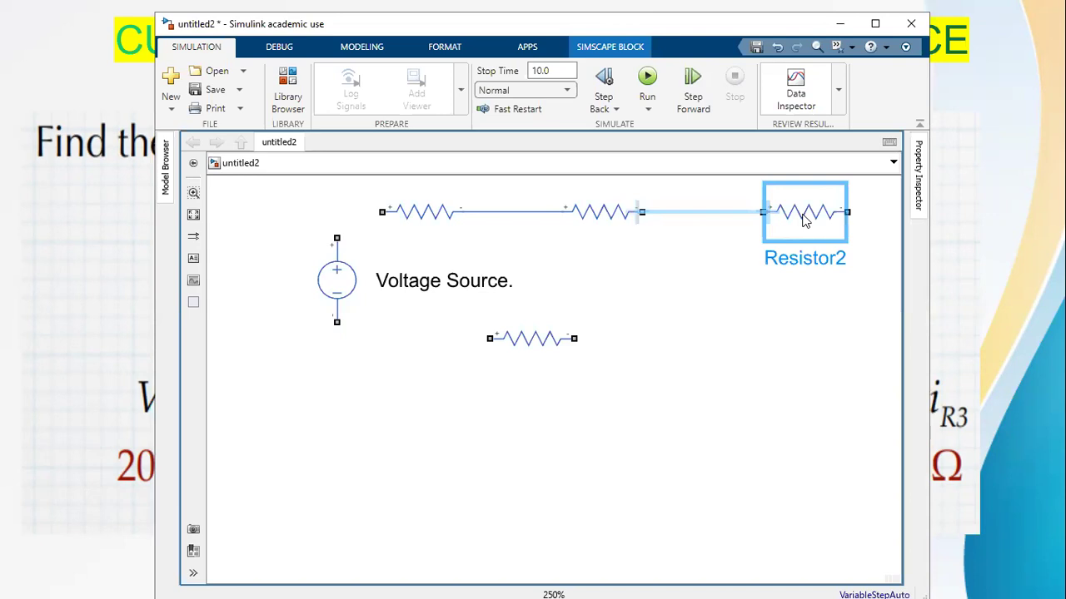
- Rotate the remaining loose resistor to vertical and place a vertical copy of it to its right
{"action": "left_click", "coordinate": [547, 345]}
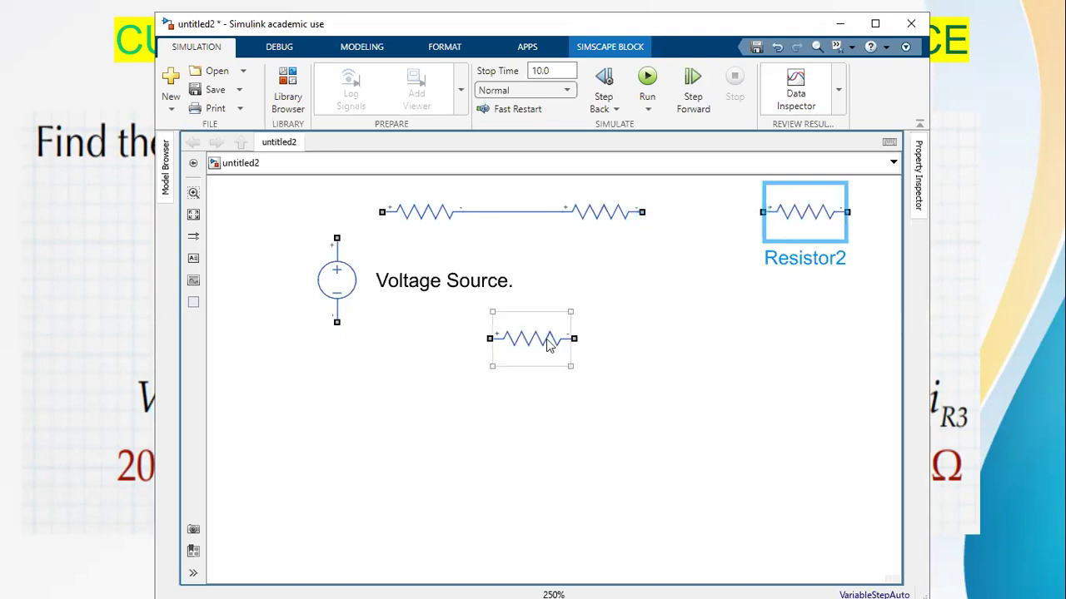
{"action": "left_click", "coordinate": [547, 345]}
{"action": "key", "text": "ctrl+r"}
{"action": "left_click_drag", "start_coordinate": [524, 317], "coordinate": [720, 333]}
- Connect the second and third upper resistors, and wire both vertical resistors' positive ends to the junctions in the upper row
{"action": "left_click_drag", "start_coordinate": [642, 212], "coordinate": [763, 212]}
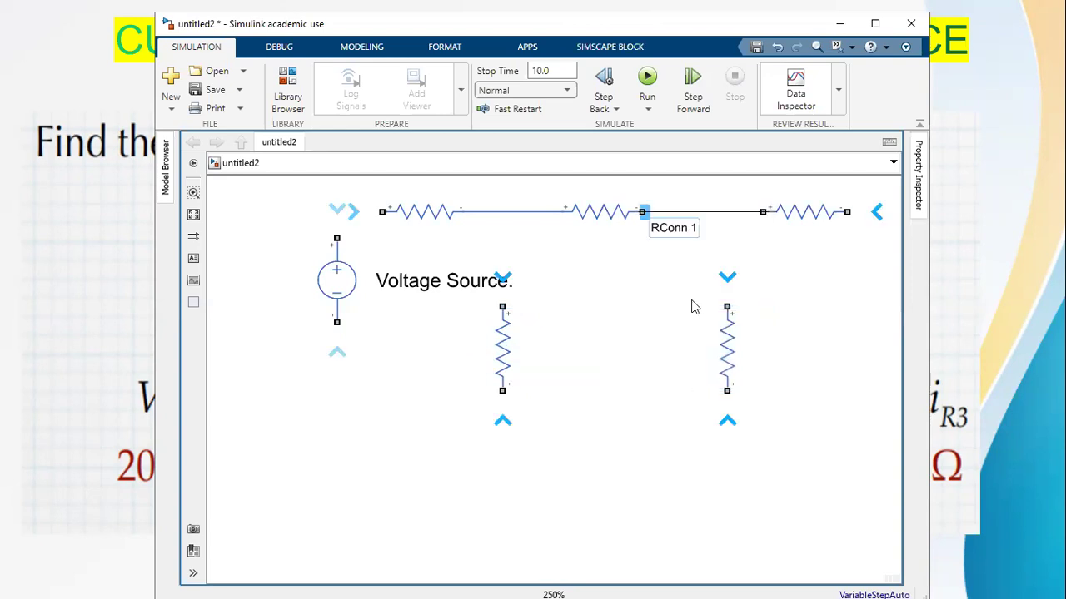
{"action": "left_click", "coordinate": [455, 215]}
{"action": "left_click", "coordinate": [521, 325]}
{"action": "left_click", "coordinate": [725, 349]}
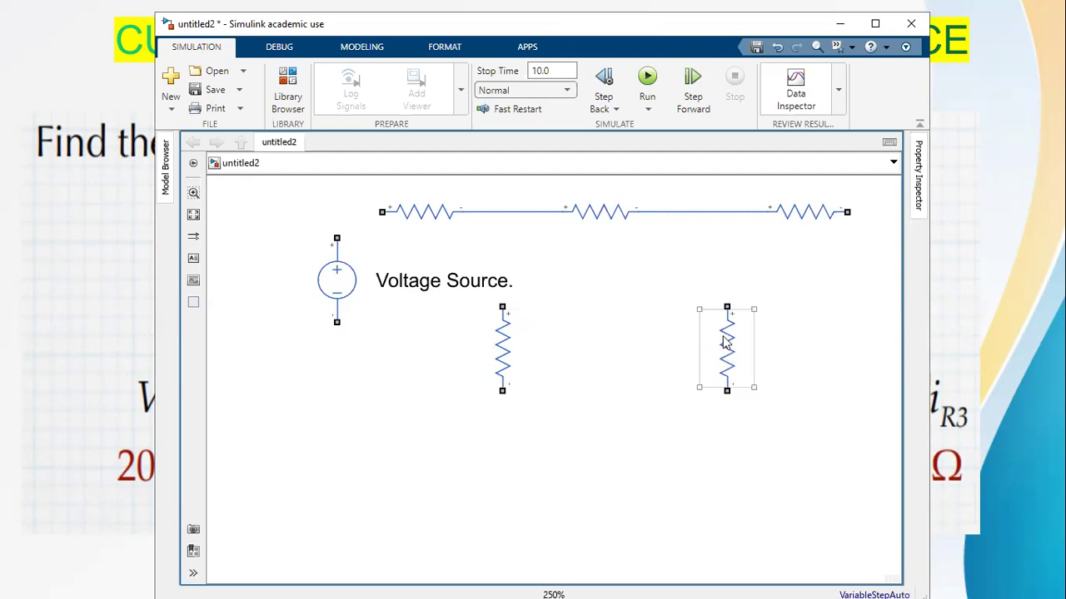
{"action": "left_click_drag", "start_coordinate": [502, 306], "coordinate": [504, 212]}
{"action": "left_click_drag", "start_coordinate": [727, 306], "coordinate": [713, 212]}
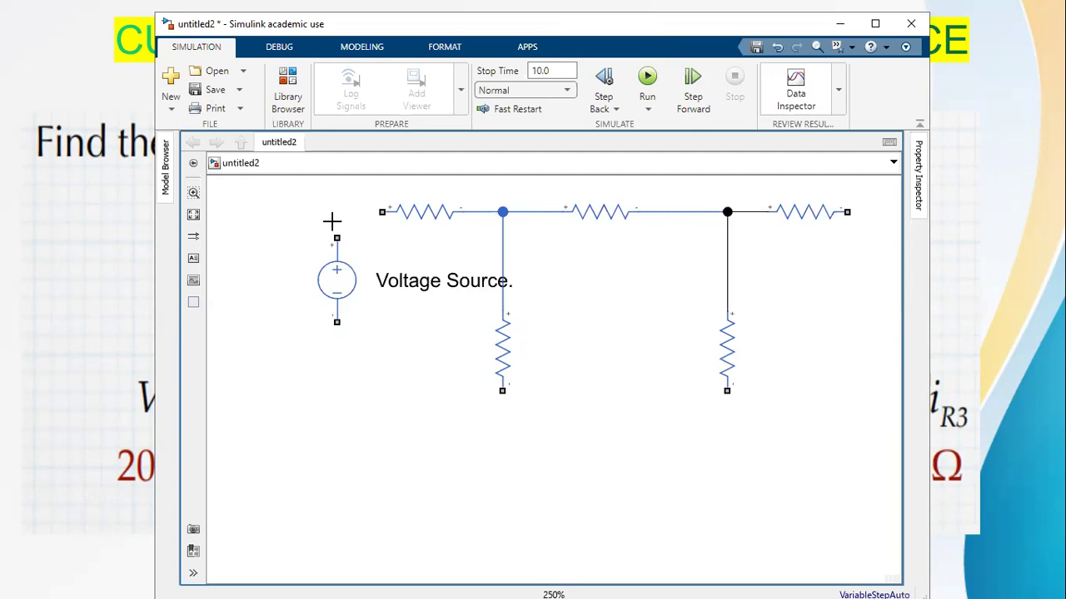
- Wire the voltage source's positive terminal to the first resistor and its negative terminal to the lower ends of the vertical resistors
{"action": "left_click_drag", "start_coordinate": [368, 211], "coordinate": [377, 213]}
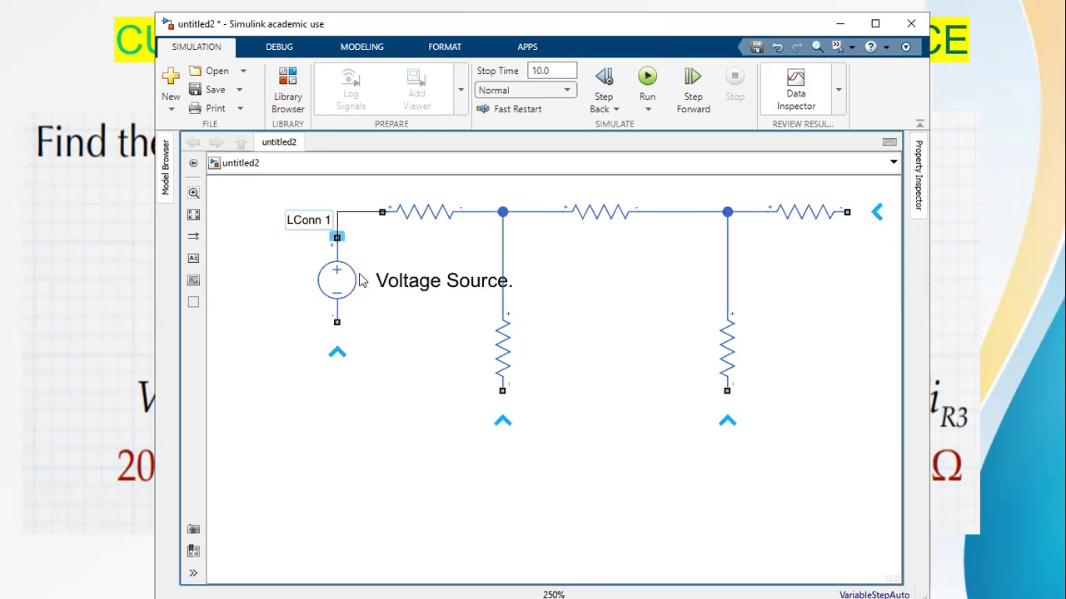
{"action": "left_click_drag", "start_coordinate": [334, 324], "coordinate": [502, 416]}
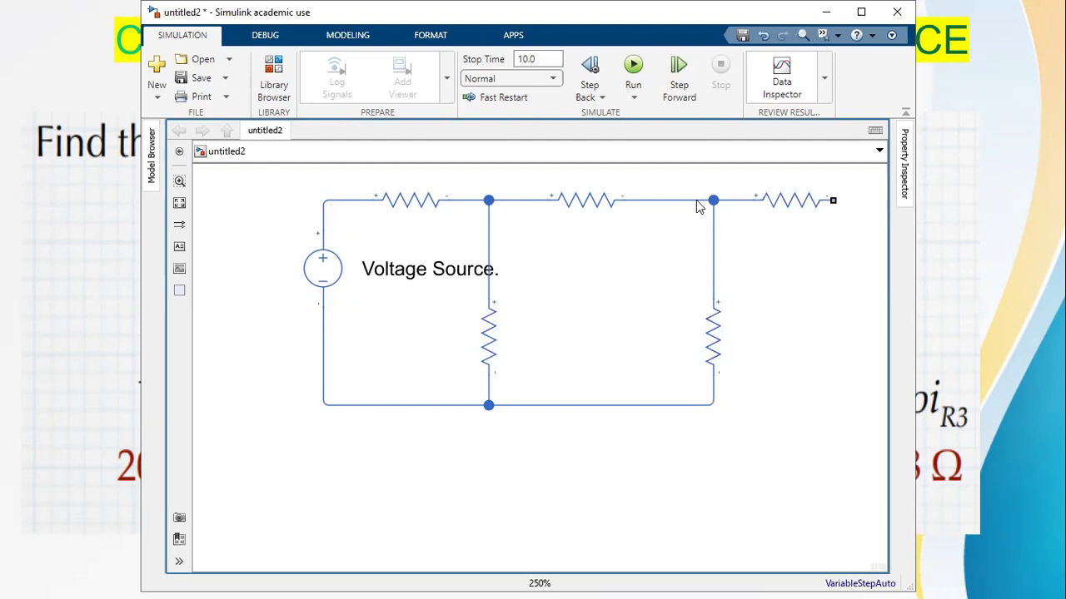
- Add a Current-Controlled Voltage Source block from the Foundation Library and place it beside the second vertical resistor
{"action": "type", "text": "d"}
{"action": "type", "text": "urrent"}
{"action": "type", "text": " contro"}
{"action": "type", "text": "lled"}
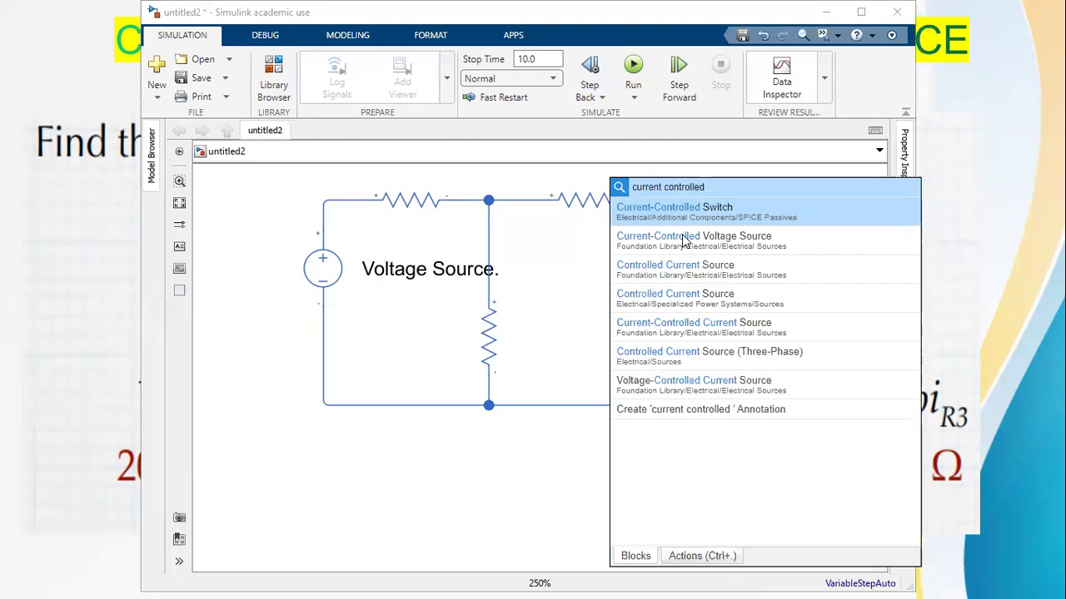
{"action": "left_click", "coordinate": [737, 238]}
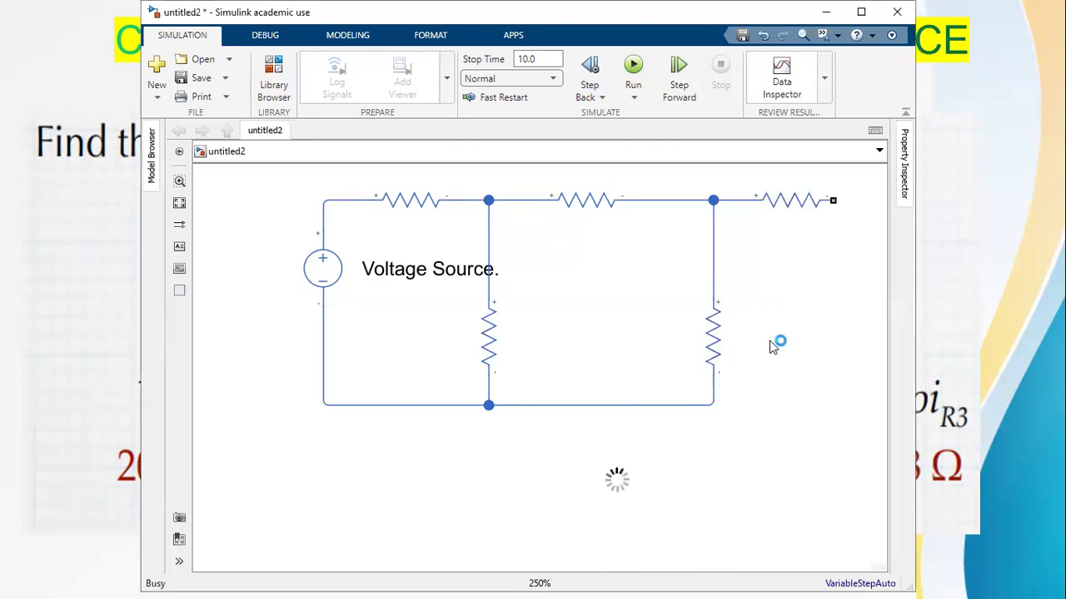
{"action": "left_click_drag", "start_coordinate": [634, 486], "coordinate": [809, 312]}
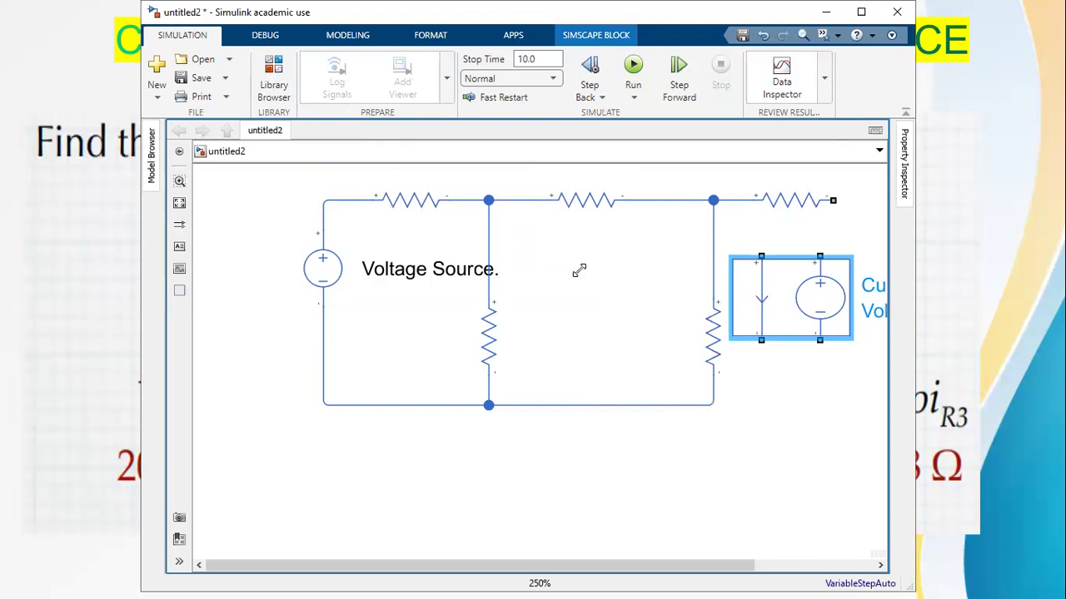
- Move the model window aside to check the dependent source in the slide's circuit, and maximize the window
{"action": "left_click_drag", "start_coordinate": [515, 12], "coordinate": [556, 60]}
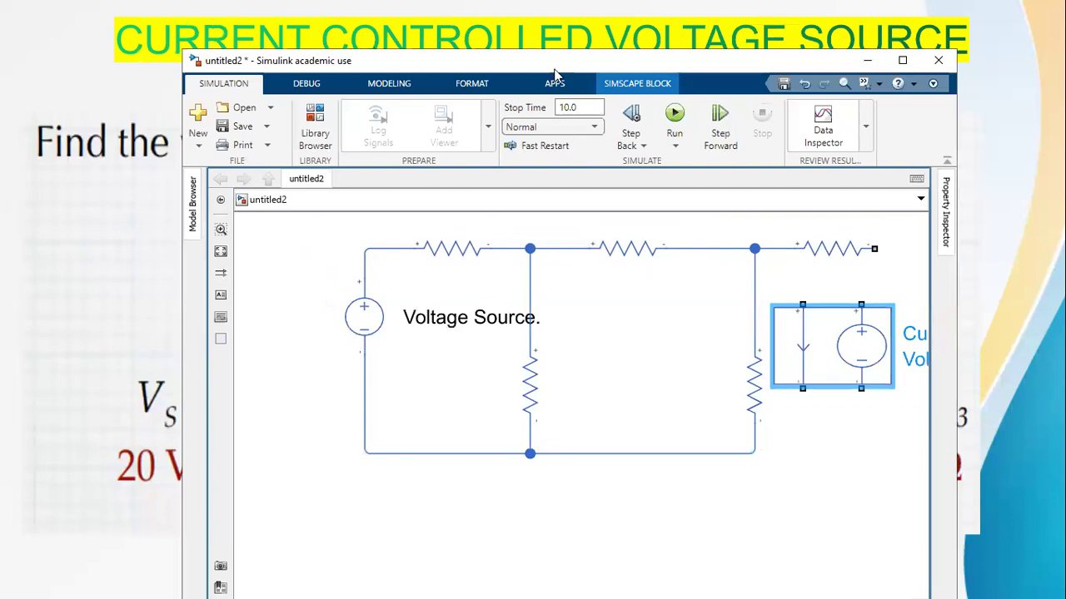
{"action": "left_click_drag", "start_coordinate": [554, 70], "coordinate": [481, 57]}
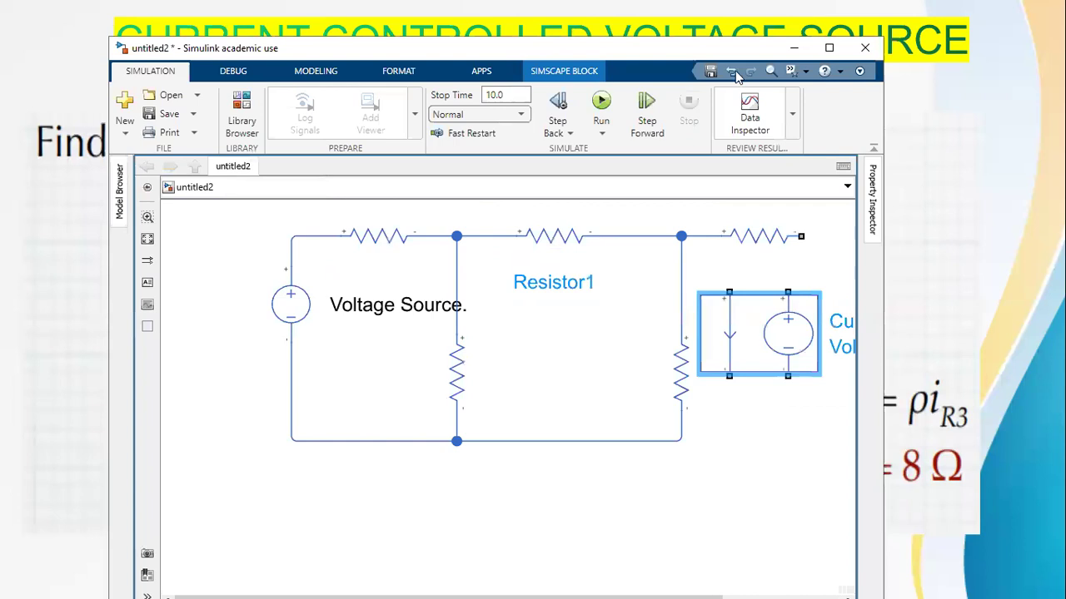
{"action": "left_click_drag", "start_coordinate": [438, 52], "coordinate": [317, 25]}
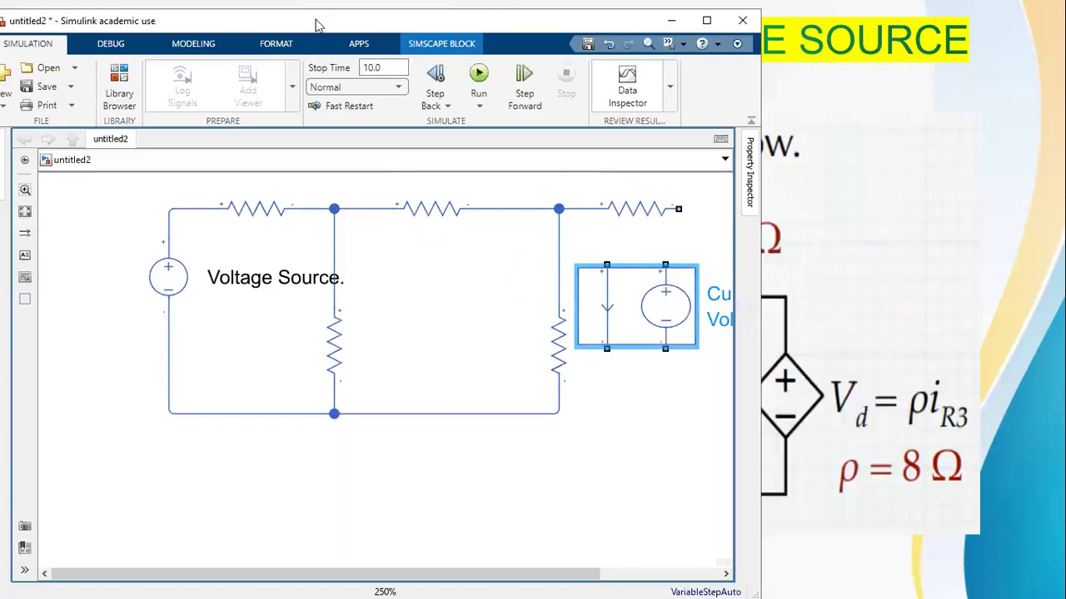
{"action": "double_click", "coordinate": [316, 25]}
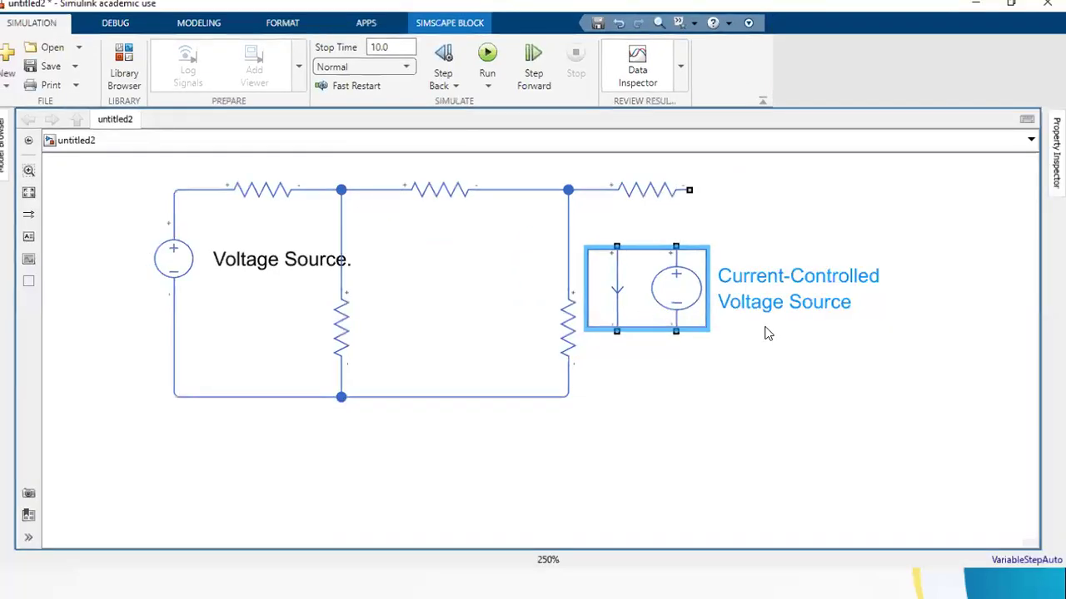
- Wire the dependent source's output between the third upper resistor and the lower rail, and move the block slightly upward
{"action": "left_click_drag", "start_coordinate": [690, 192], "coordinate": [804, 350]}
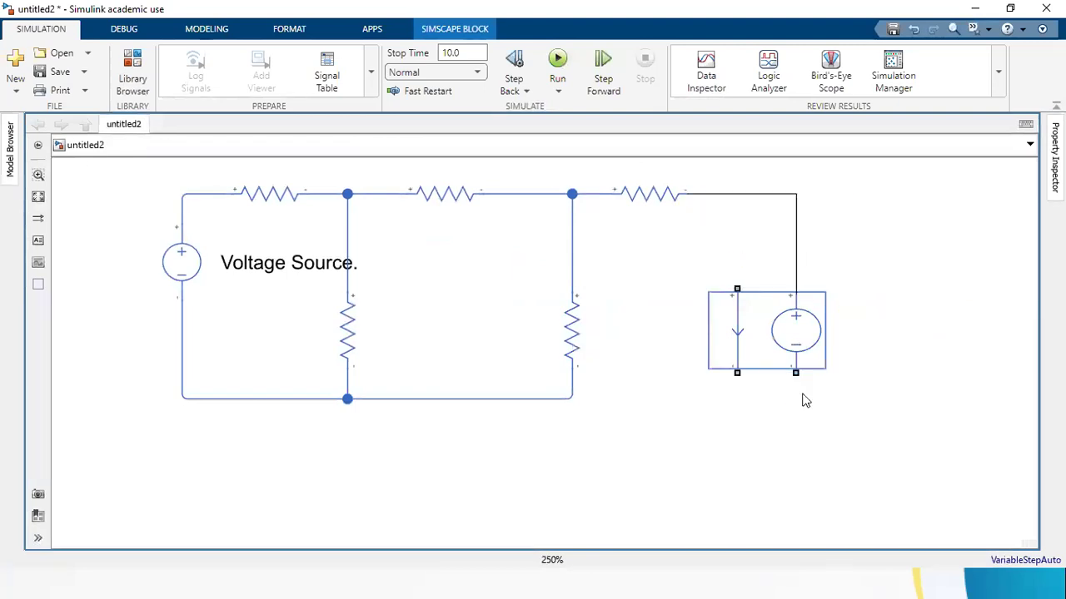
{"action": "left_click", "coordinate": [571, 395]}
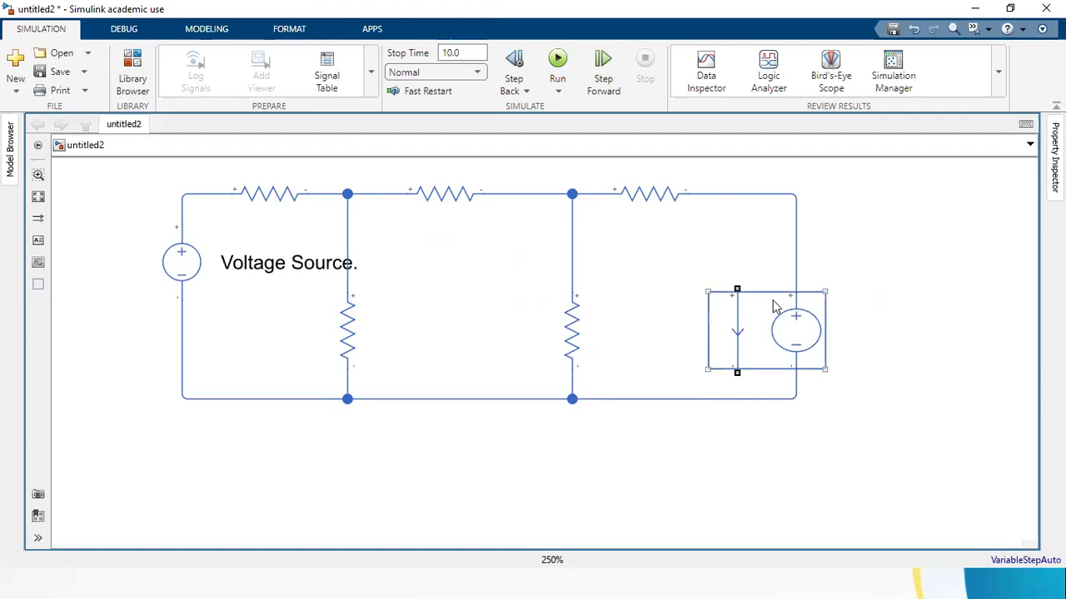
{"action": "left_click_drag", "start_coordinate": [774, 307], "coordinate": [774, 275]}
- Label the dependent source block "Current-Controlled Voltage Source."
{"action": "left_click", "coordinate": [973, 313]}
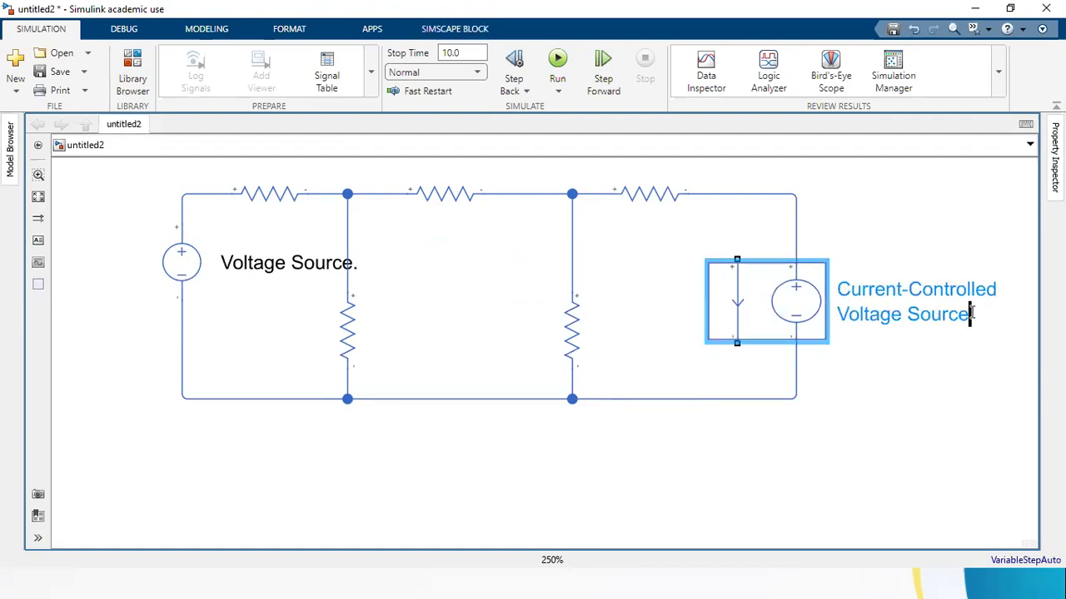
{"action": "type", "text": "."}
{"action": "left_click", "coordinate": [841, 388]}
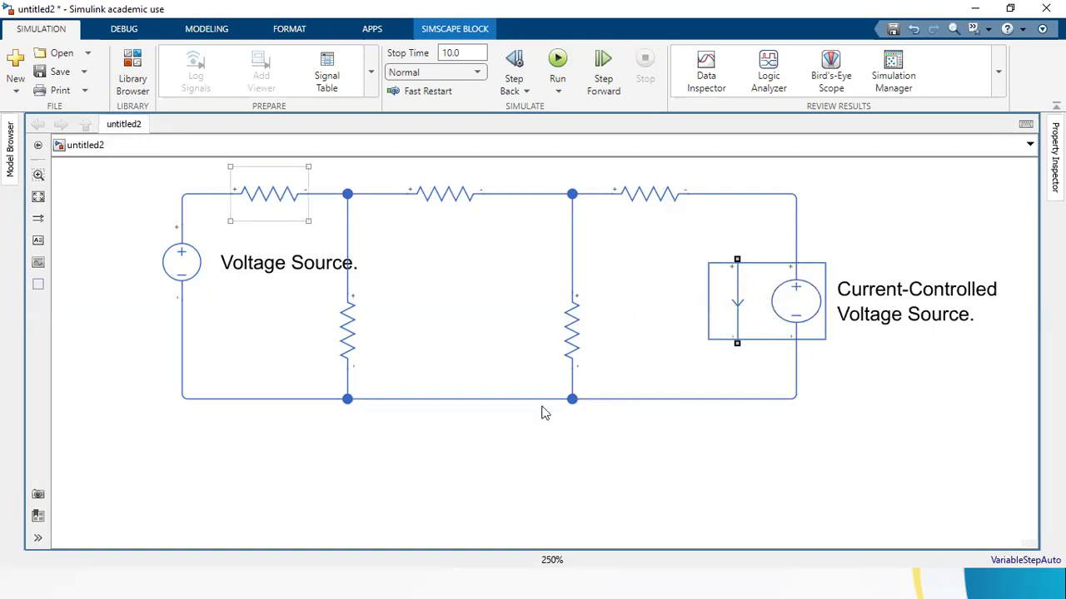
- Add an Electrical Reference block from the Foundation Library and connect it to the lower rail between the two vertical resistors
{"action": "double_click", "coordinate": [879, 429]}
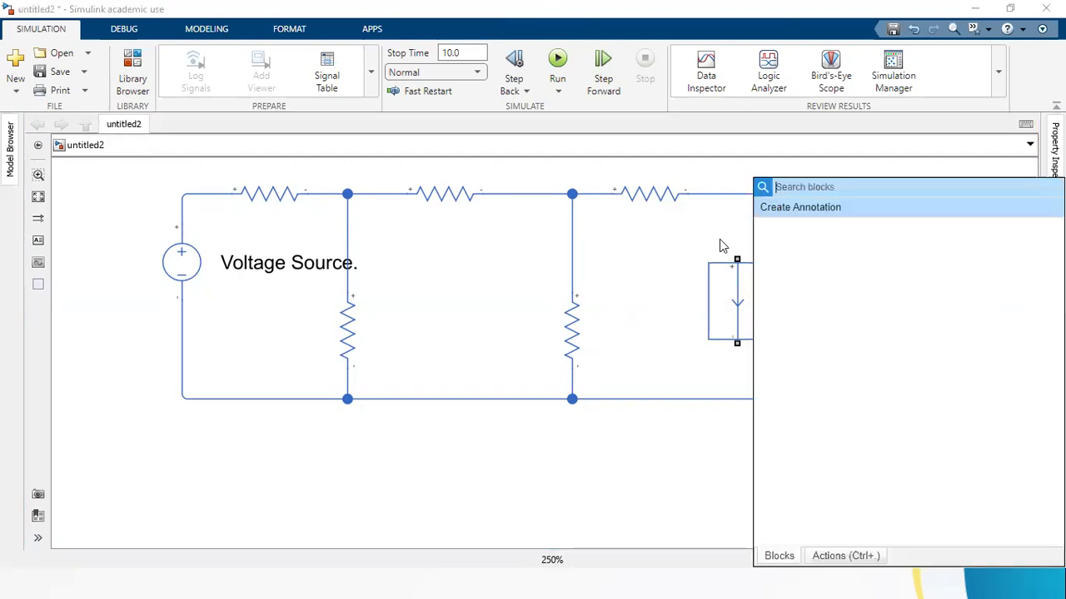
{"action": "type", "text": "ele"}
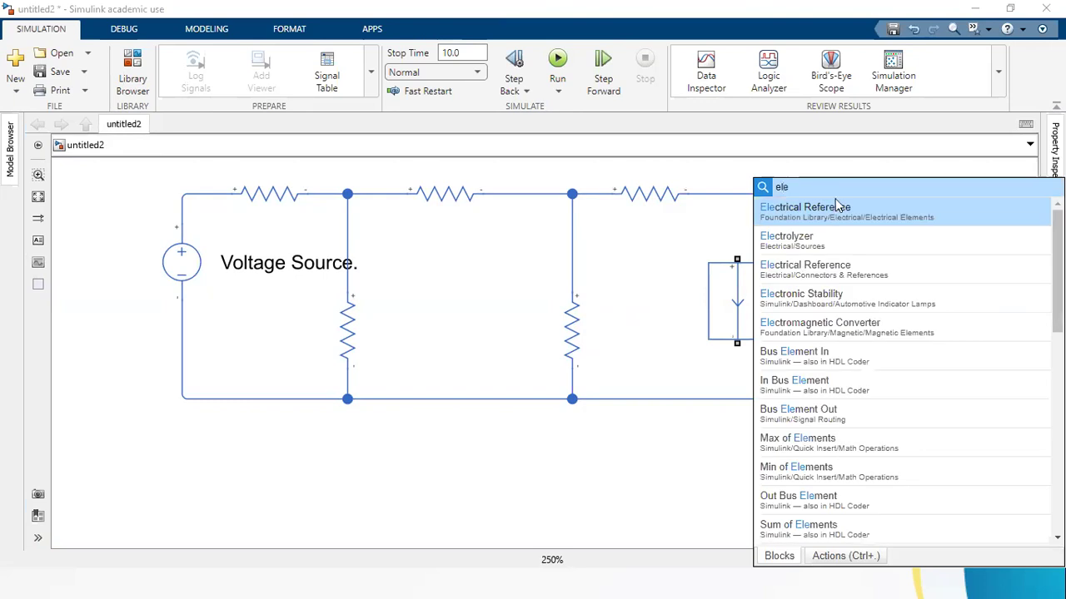
{"action": "left_click", "coordinate": [836, 207]}
{"action": "left_click_drag", "start_coordinate": [872, 409], "coordinate": [464, 442]}
{"action": "mouse_move", "coordinate": [472, 397]}
{"action": "left_mouse_down"}
{"action": "mouse_move", "coordinate": [469, 408]}
{"action": "mouse_move", "coordinate": [464, 398]}
{"action": "left_mouse_up"}
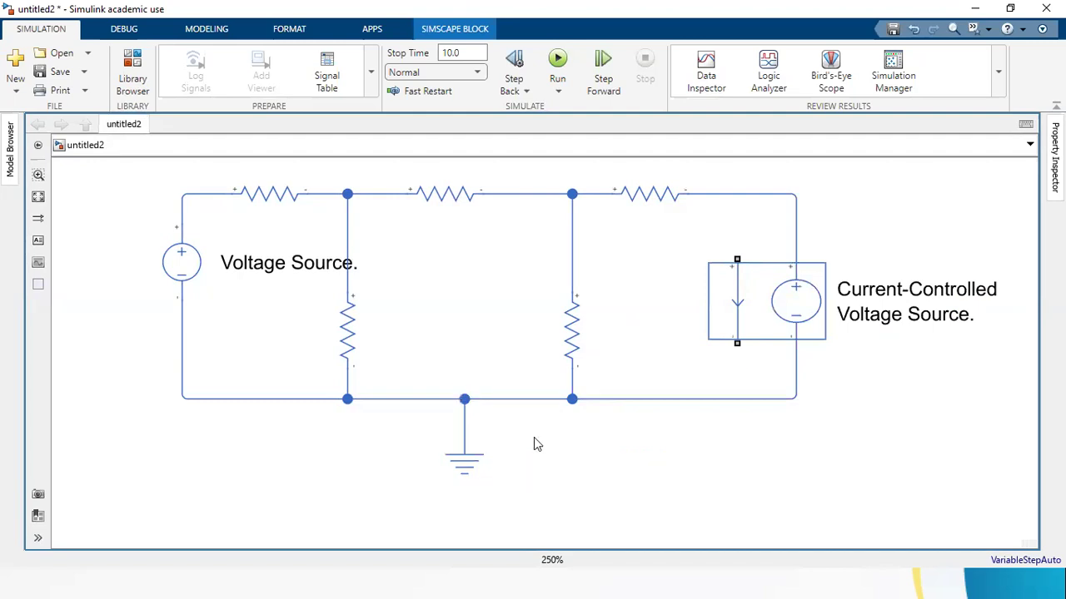
- Add a Solver Configuration block below the circuit's lower rail, beside the electrical reference
{"action": "left_click", "coordinate": [426, 467]}
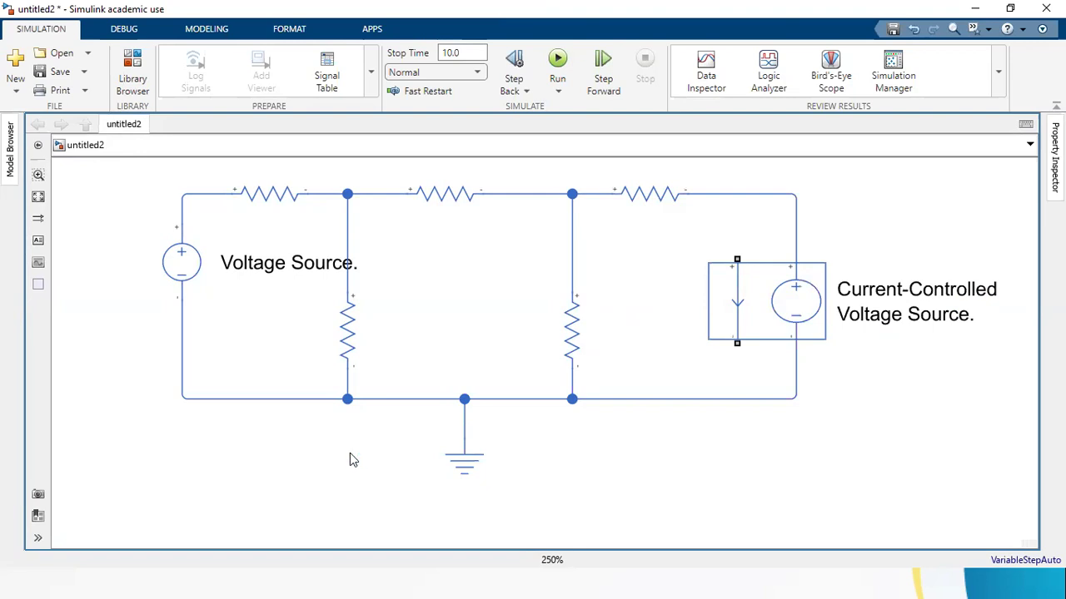
{"action": "type", "text": "s"}
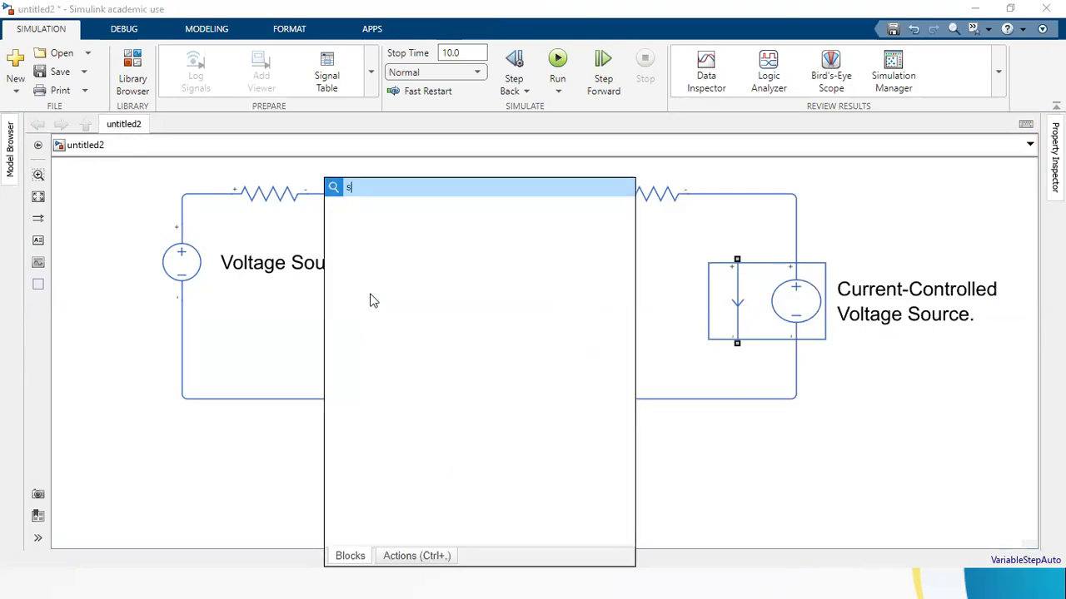
{"action": "type", "text": "olver"}
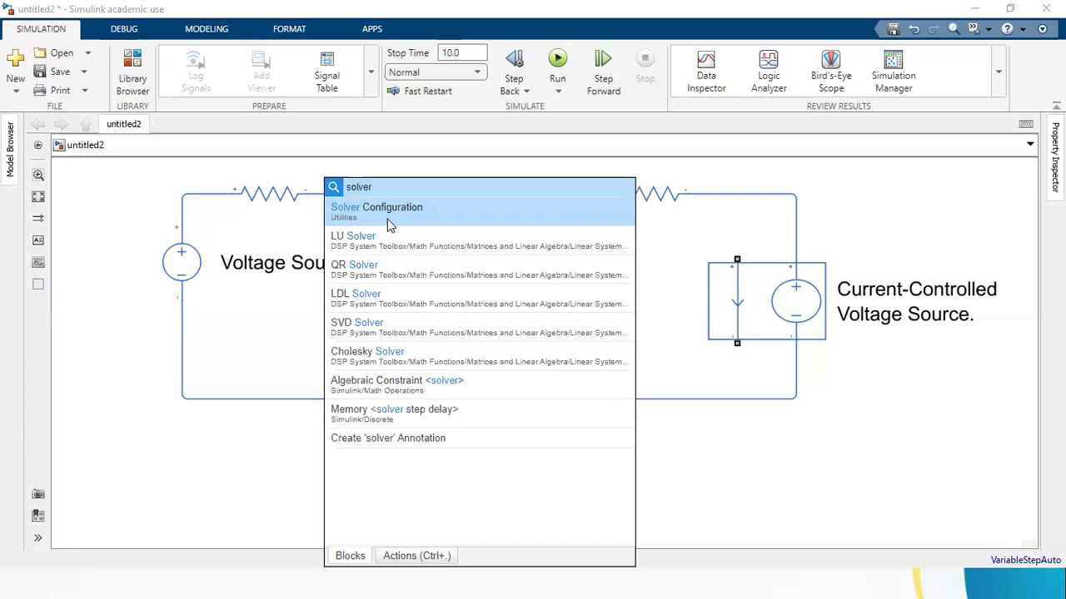
{"action": "left_click", "coordinate": [389, 225]}
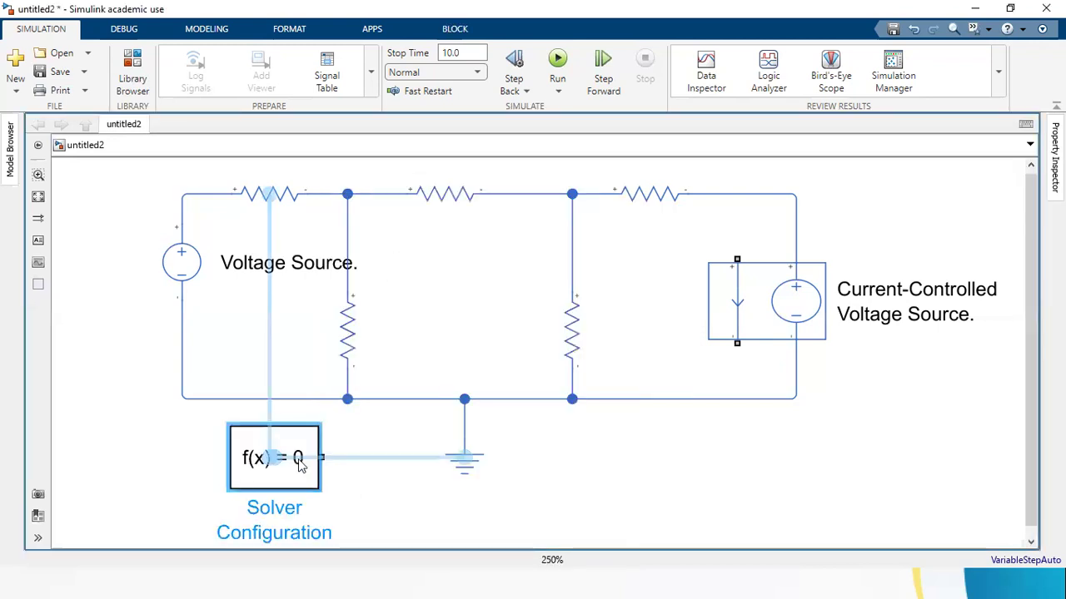
- Connect the Solver Configuration block to the circuit's lower rail and move the voltage source down level with the dependent source
{"action": "left_click", "coordinate": [298, 457]}
{"action": "left_click_drag", "start_coordinate": [403, 397], "coordinate": [301, 457]}
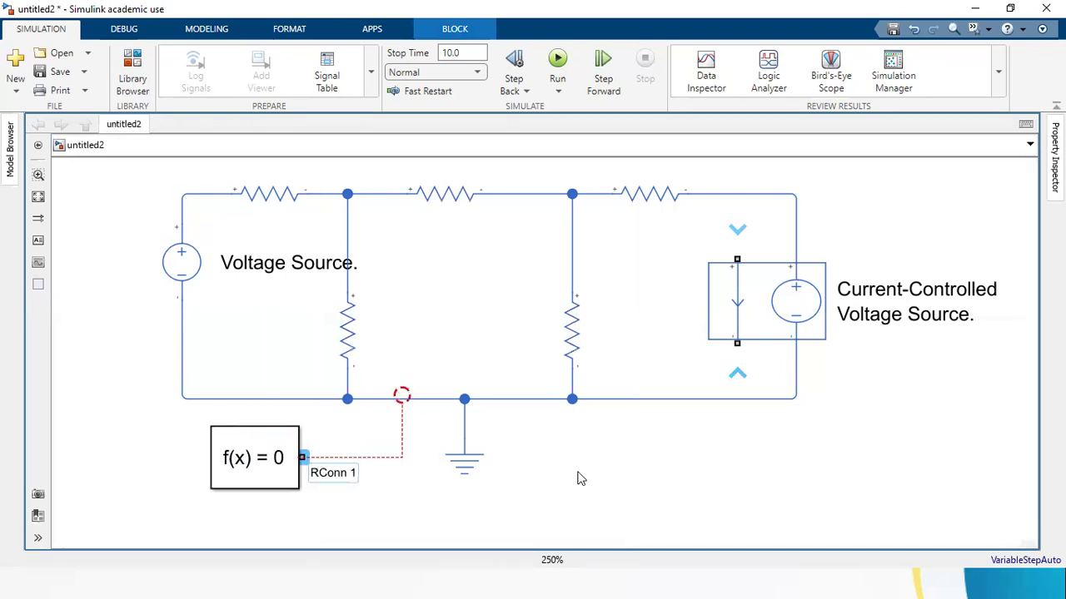
{"action": "left_click_drag", "start_coordinate": [164, 275], "coordinate": [169, 314]}
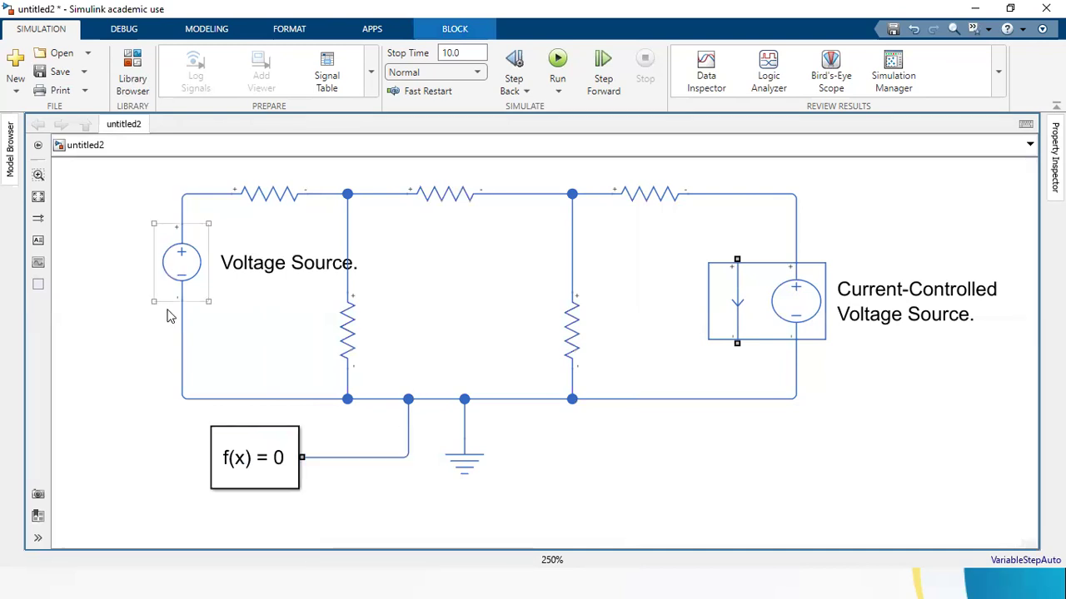
{"action": "left_click", "coordinate": [641, 485]}
{"action": "left_click", "coordinate": [738, 337]}
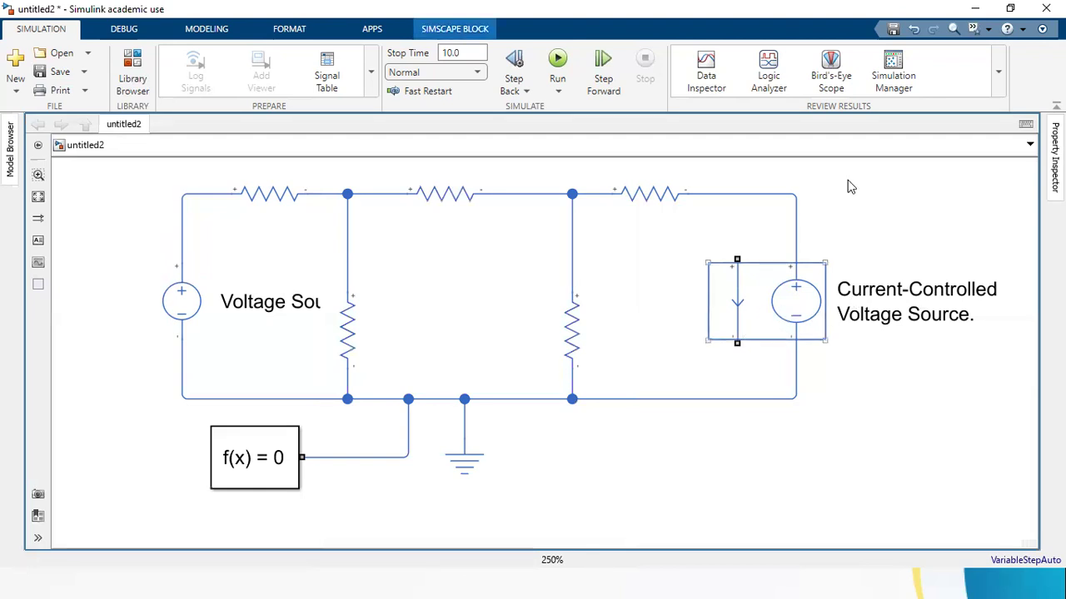
- Uncover the slide behind the Simulink window to examine resistor R3 and its controlling current in the problem circuit
{"action": "double_click", "coordinate": [275, 8]}
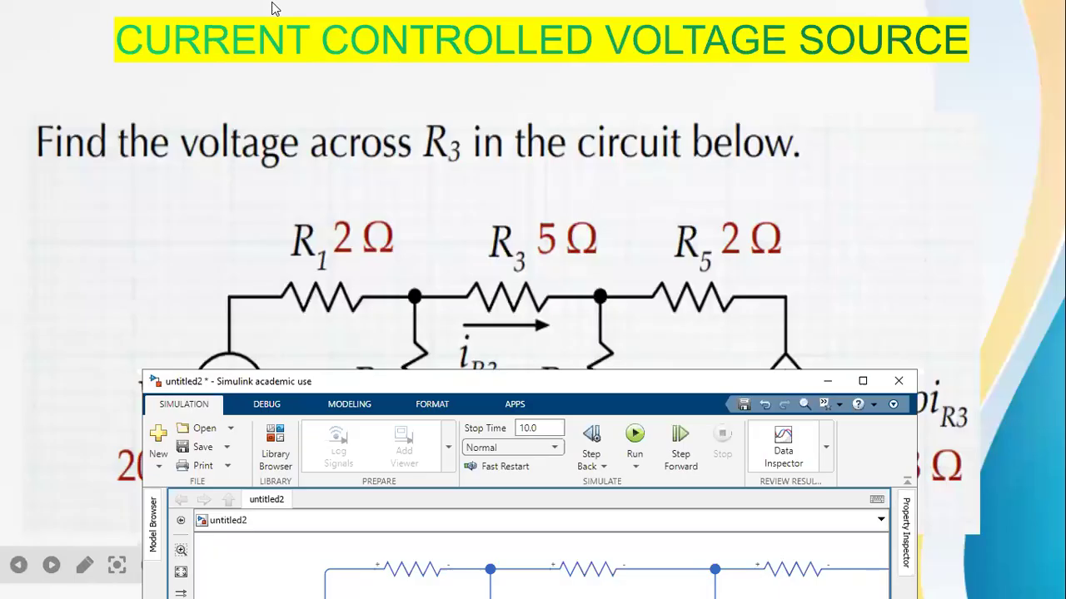
{"action": "left_click", "coordinate": [533, 296]}
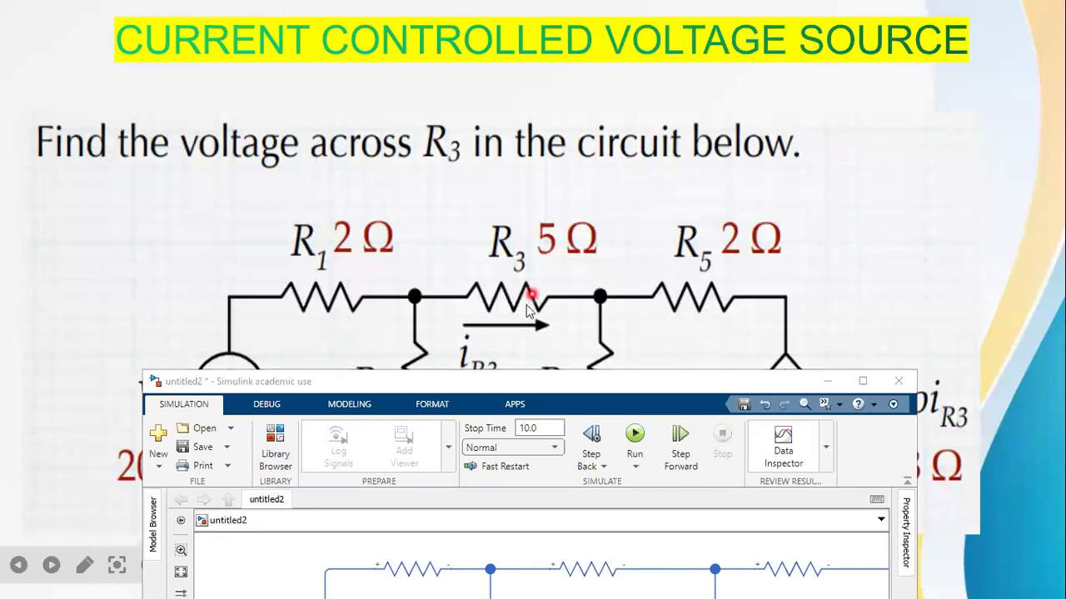
{"action": "left_click", "coordinate": [528, 330]}
{"action": "left_click_drag", "start_coordinate": [546, 379], "coordinate": [549, 335]}
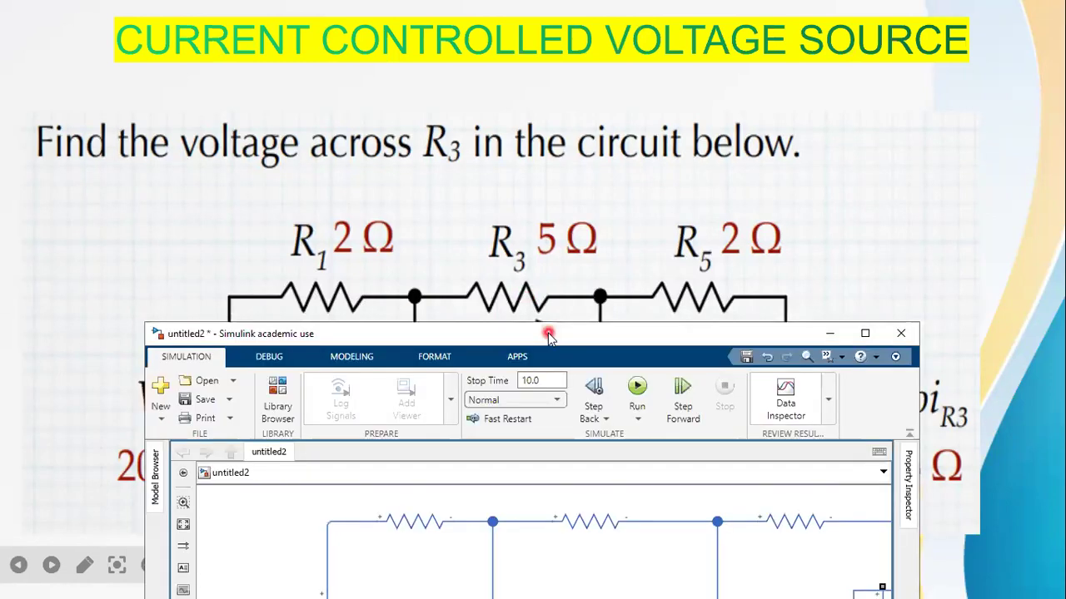
{"action": "left_click_drag", "start_coordinate": [549, 335], "coordinate": [482, 89]}
- Maximize the model window and examine the DC and AC component parameters of the circuit's voltage source
{"action": "left_click", "coordinate": [352, 388]}
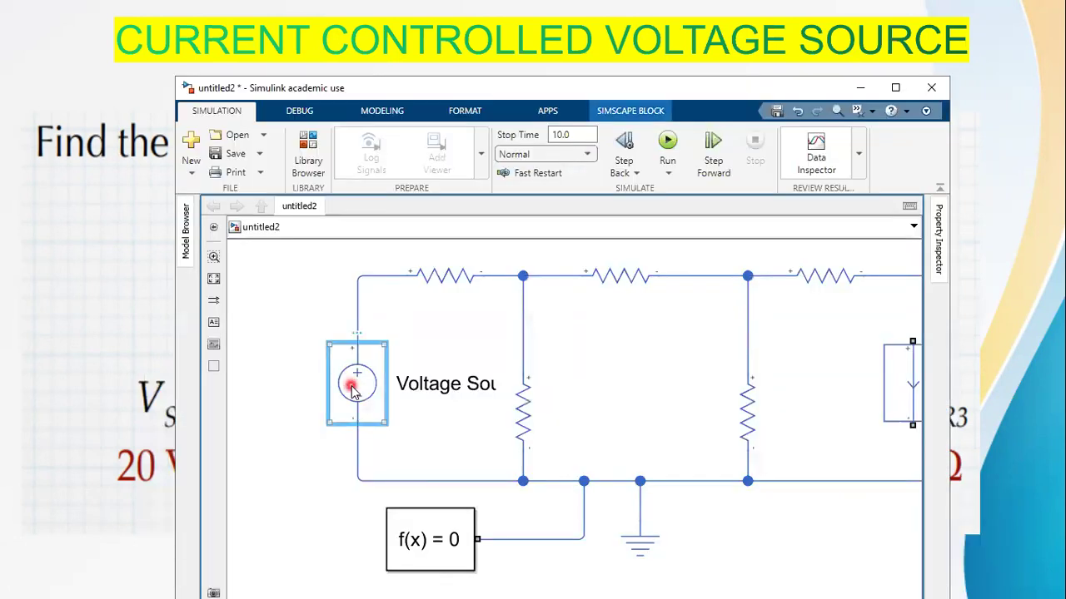
{"action": "double_click", "coordinate": [353, 389]}
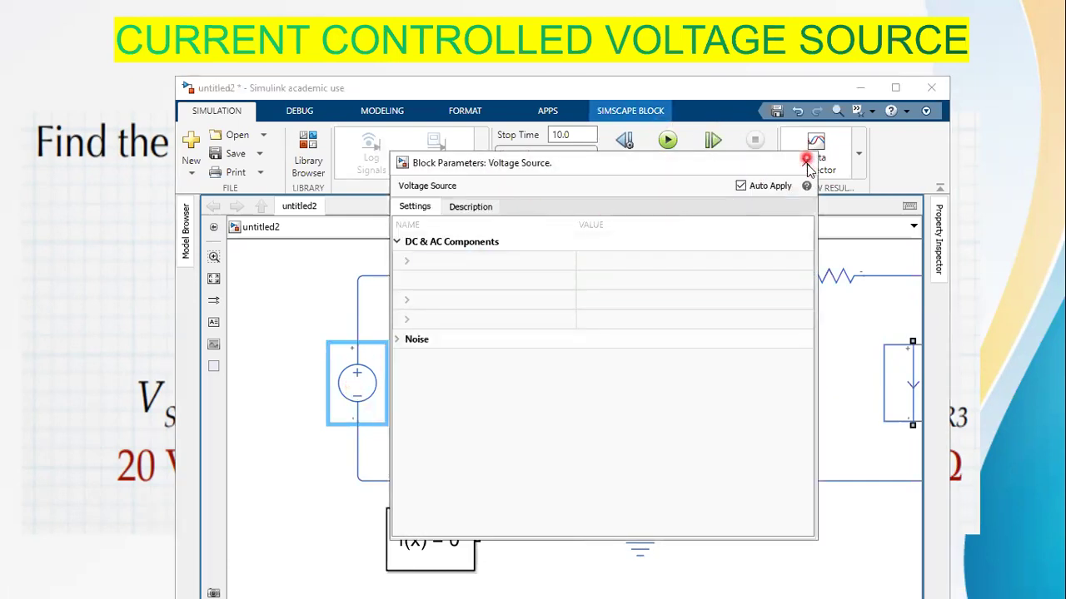
{"action": "left_click_drag", "start_coordinate": [745, 89], "coordinate": [702, 34]}
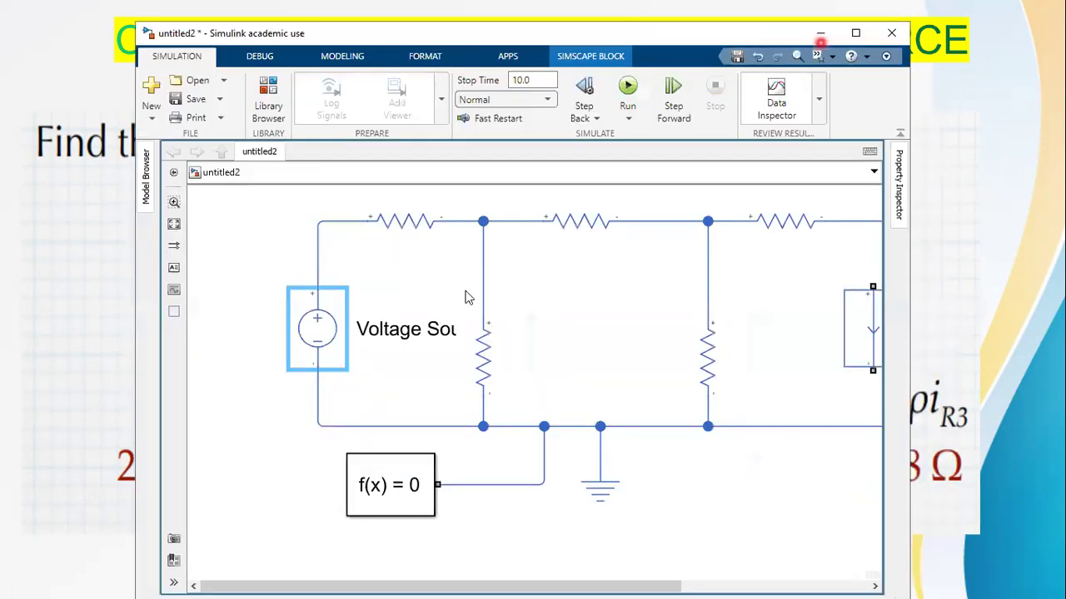
{"action": "left_click", "coordinate": [856, 33]}
{"action": "left_click", "coordinate": [580, 471]}
{"action": "double_click", "coordinate": [178, 303]}
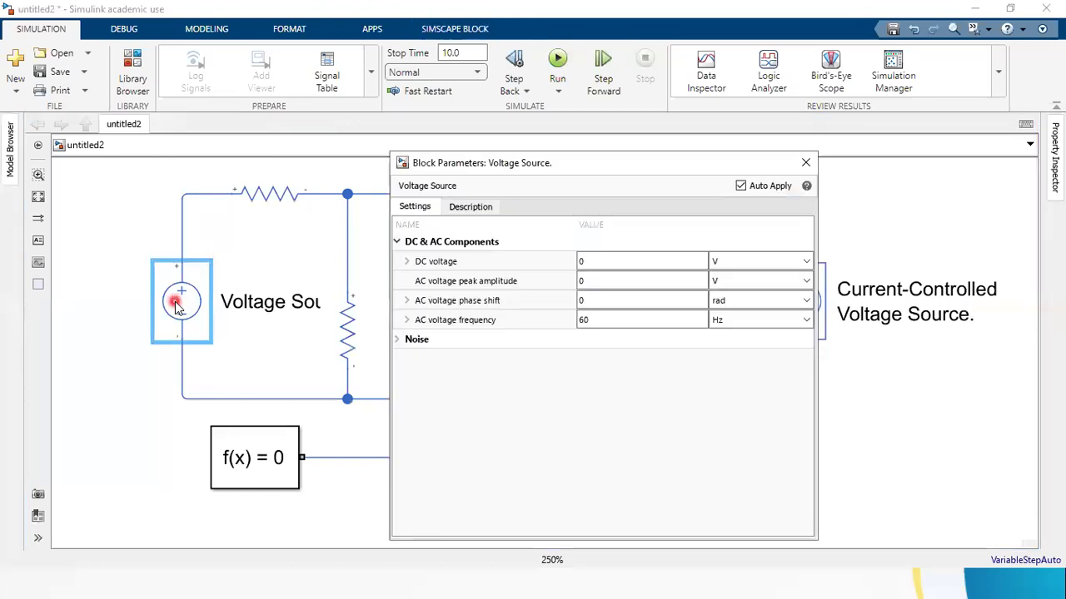
{"action": "left_click", "coordinate": [569, 324]}
{"action": "left_click", "coordinate": [619, 267]}
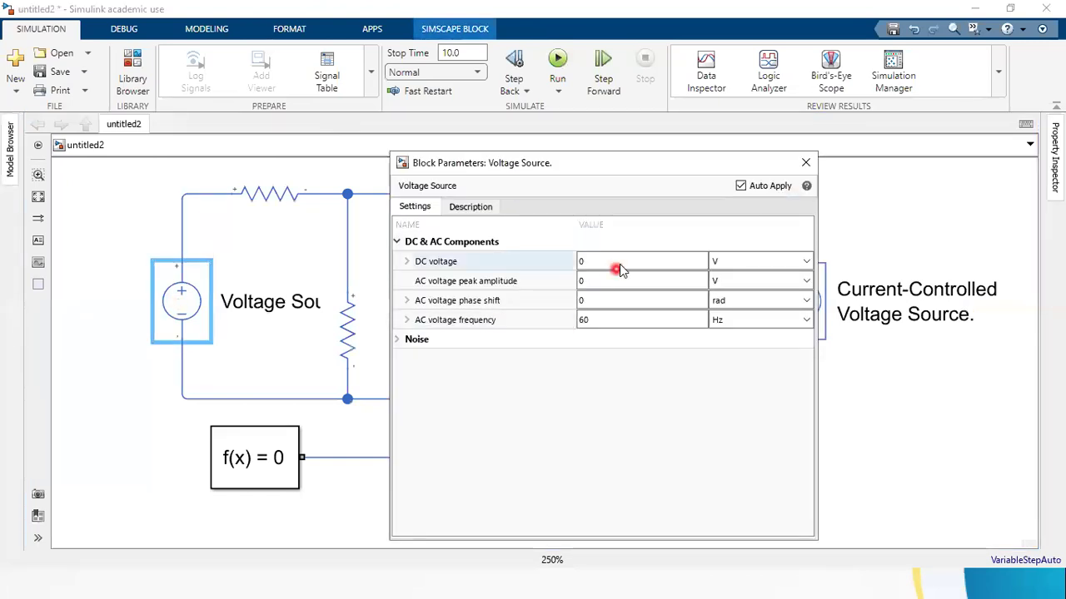
{"action": "left_click", "coordinate": [593, 462]}
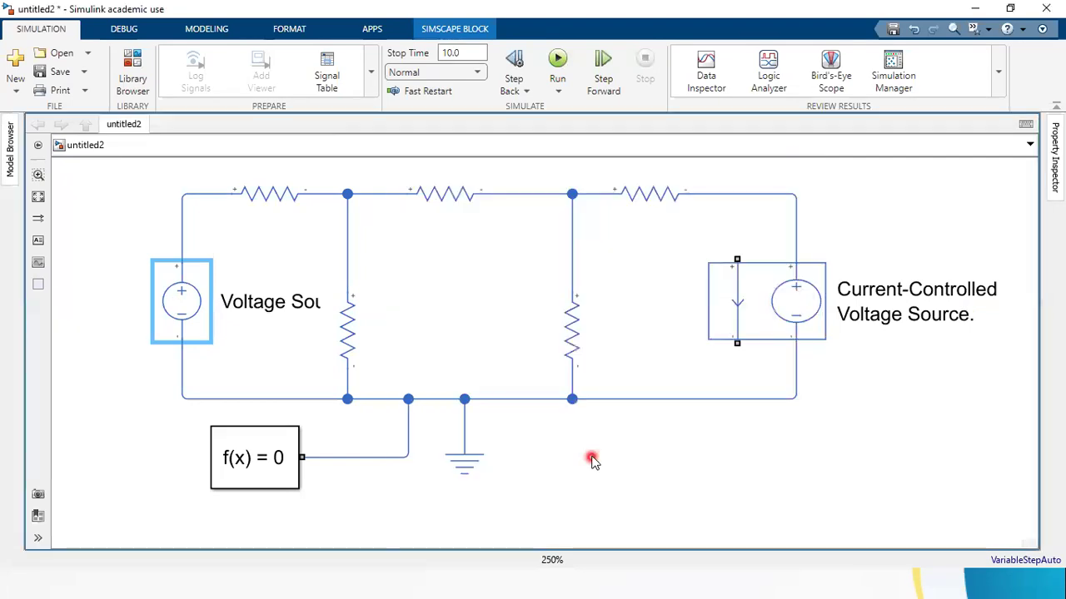
{"action": "left_click", "coordinate": [593, 462]}
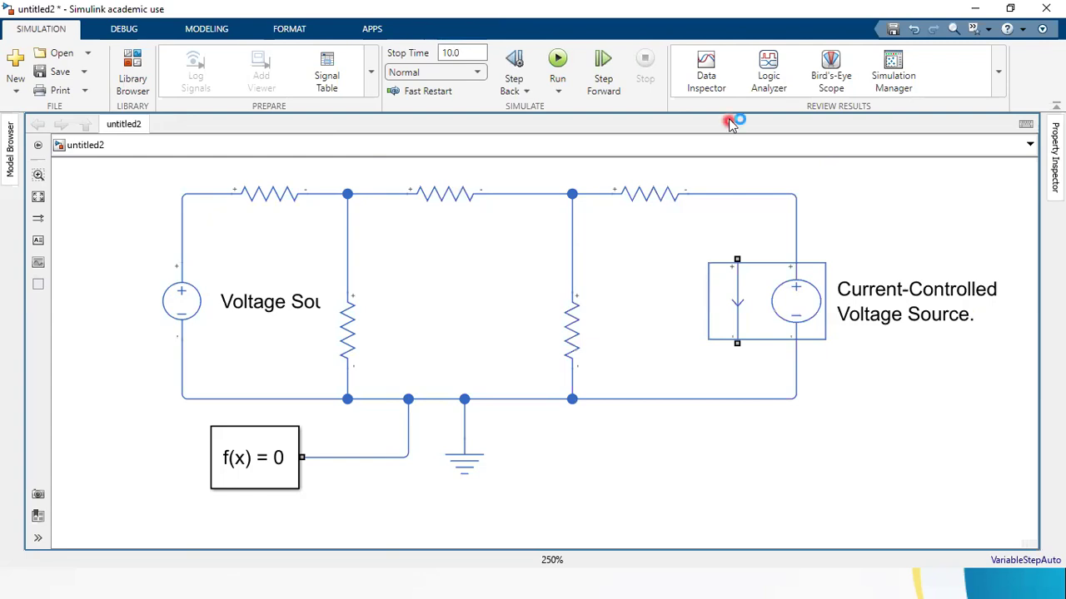
- Search the block library for a DC Voltage Source and add it below the lower rail, near the second vertical resistor
{"action": "double_click", "coordinate": [765, 152]}
{"action": "type", "text": "vol"}
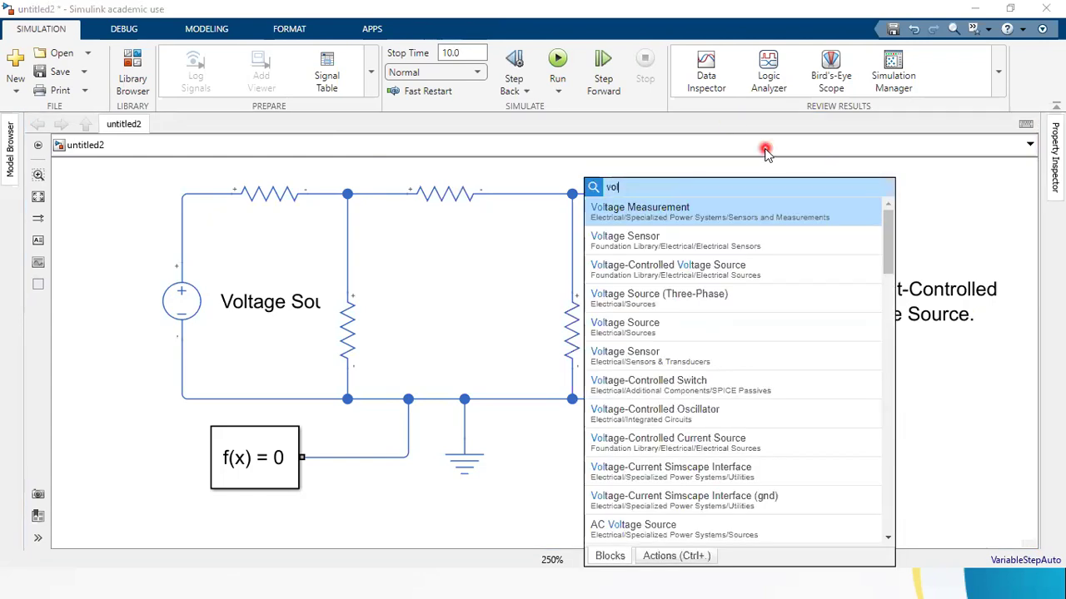
{"action": "type", "text": "tage"}
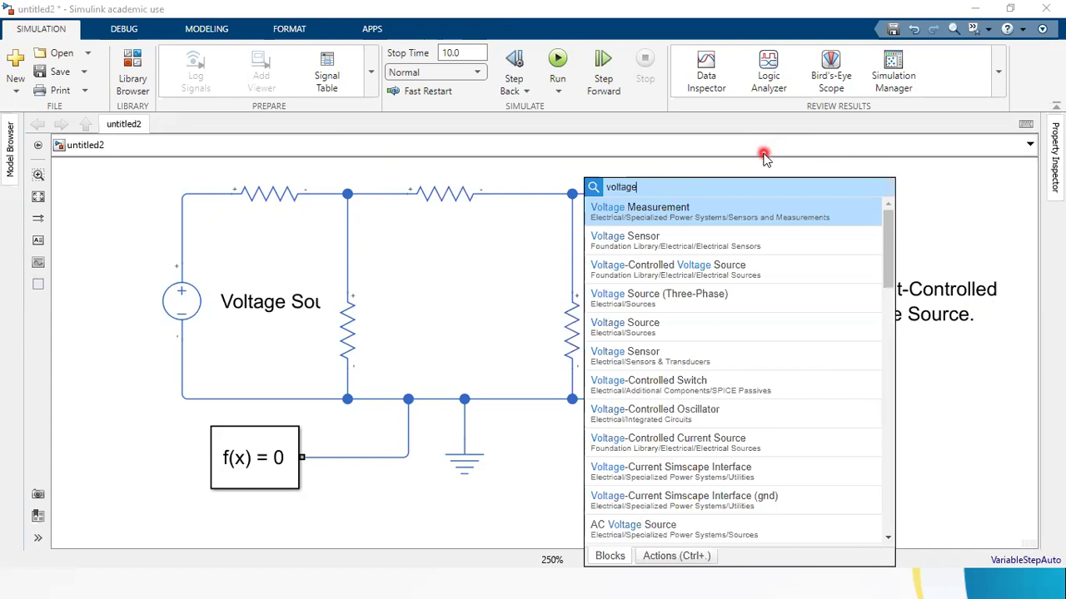
{"action": "type", "text": " s"}
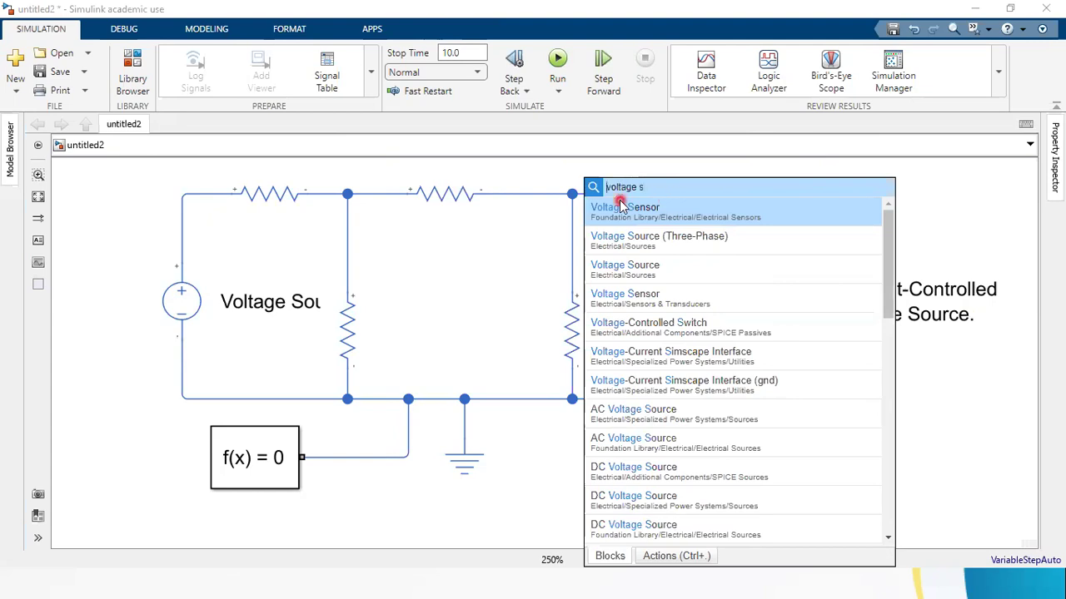
{"action": "type", "text": "dc"}
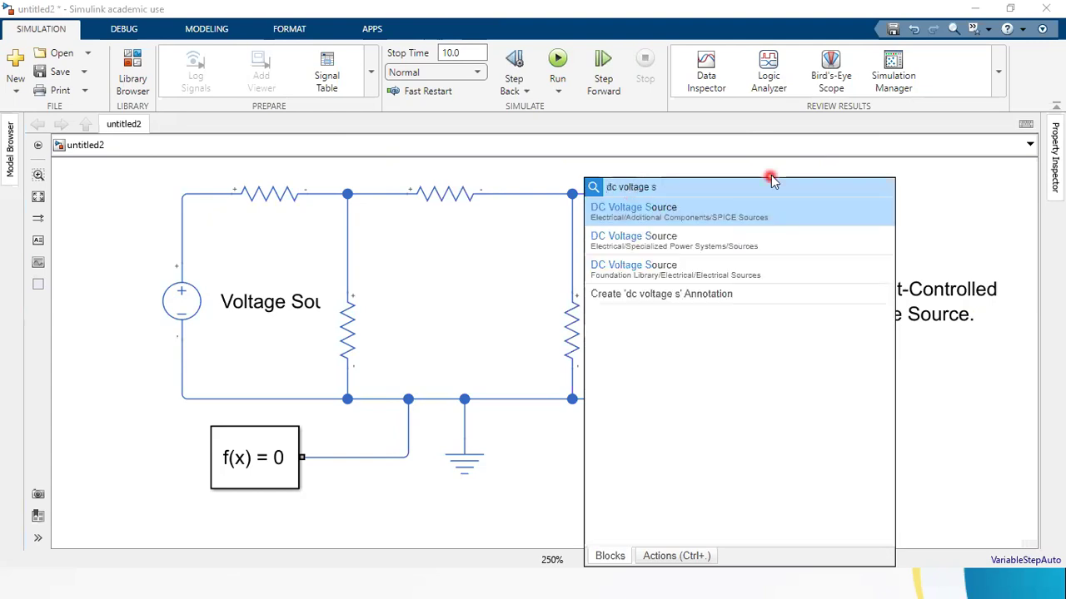
{"action": "left_click", "coordinate": [656, 282]}
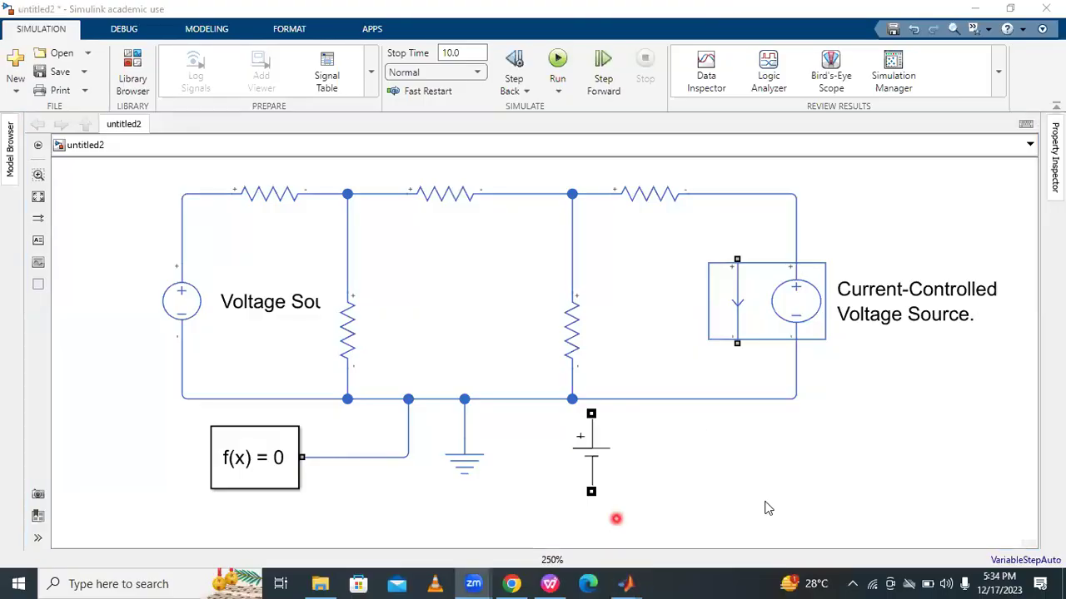
- Place another DC Voltage Source below the dependent source and a circular-symbol one beside the circuit's voltage source
{"action": "left_click", "coordinate": [586, 469]}
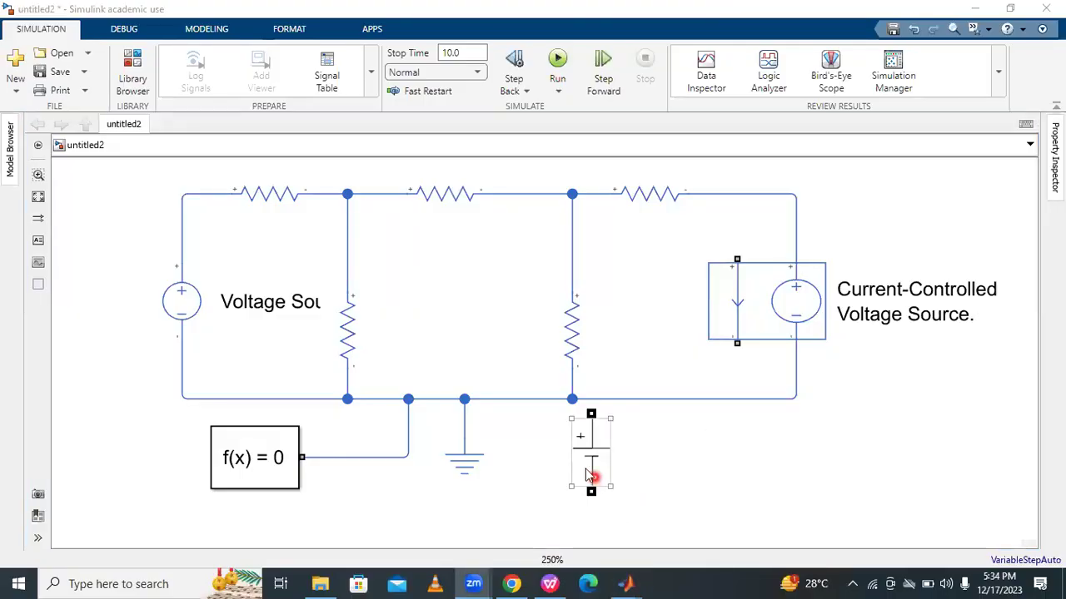
{"action": "left_click", "coordinate": [542, 314]}
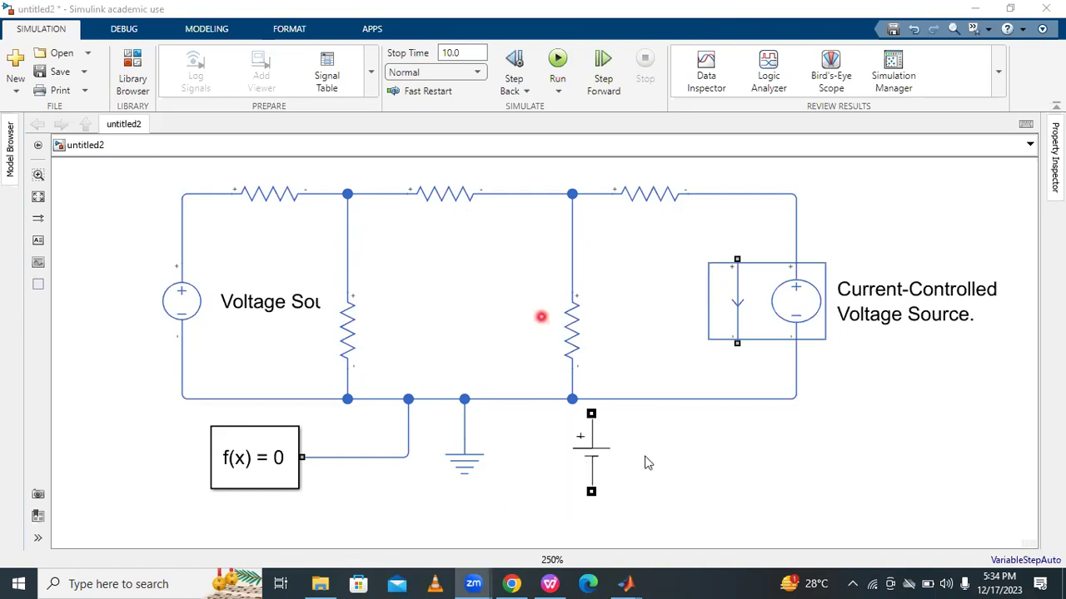
{"action": "left_click", "coordinate": [606, 466]}
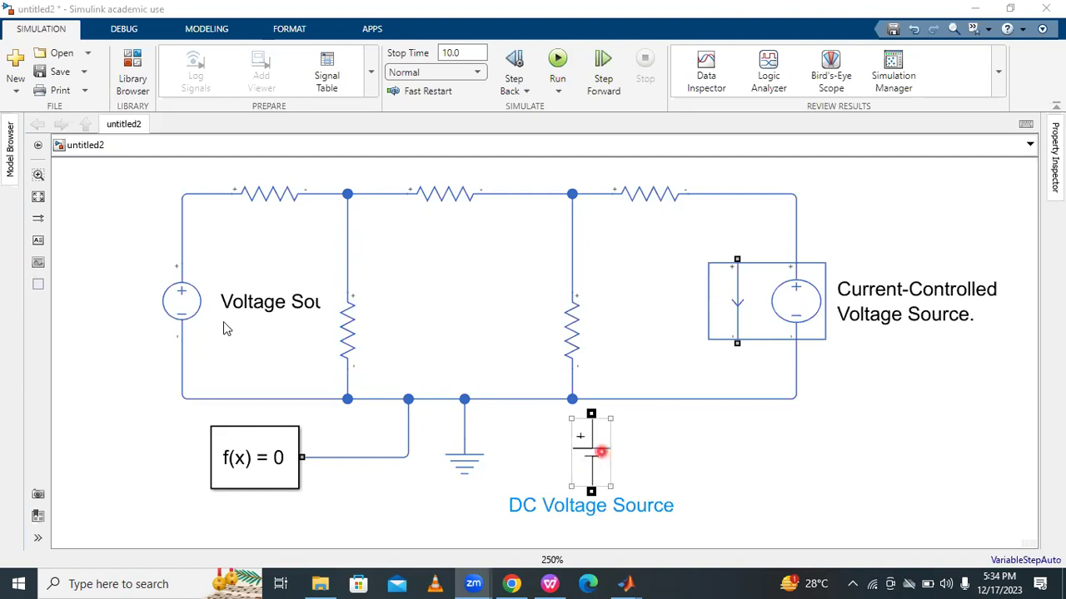
{"action": "left_click", "coordinate": [614, 325]}
{"action": "left_click", "coordinate": [742, 450]}
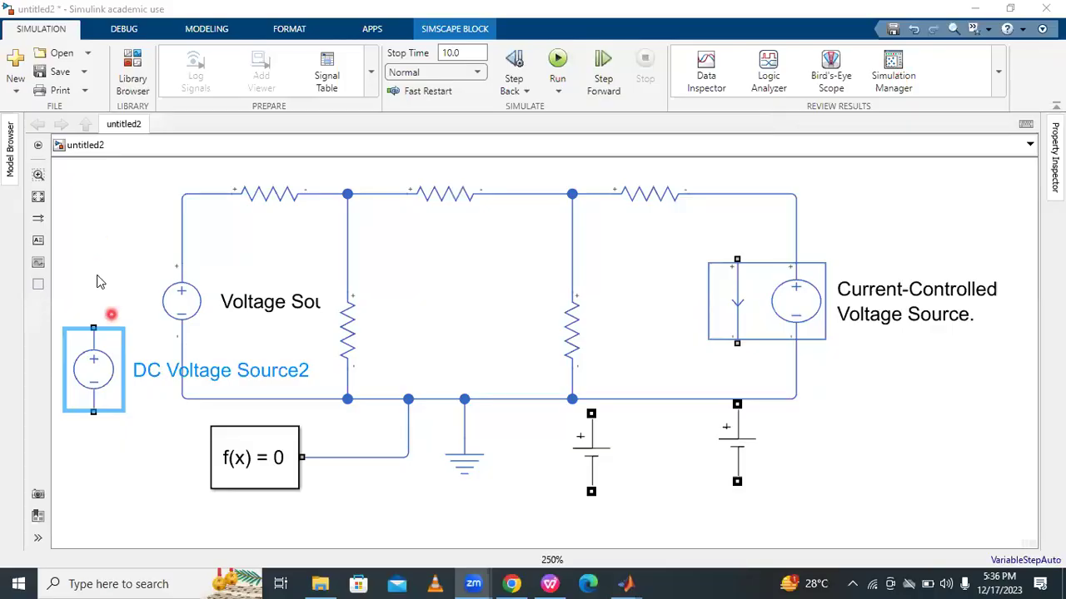
{"action": "left_click", "coordinate": [95, 372]}
- Compare the parameters of the circuit's voltage source with those of the circular-symbol DC Voltage Source beside it
{"action": "left_click", "coordinate": [193, 311]}
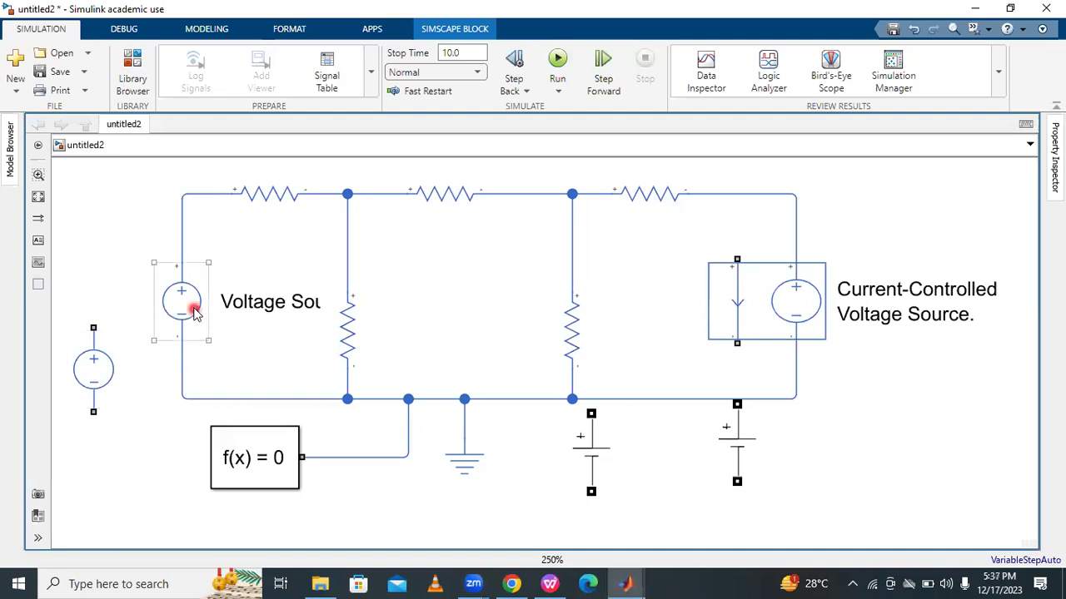
{"action": "double_click", "coordinate": [193, 311]}
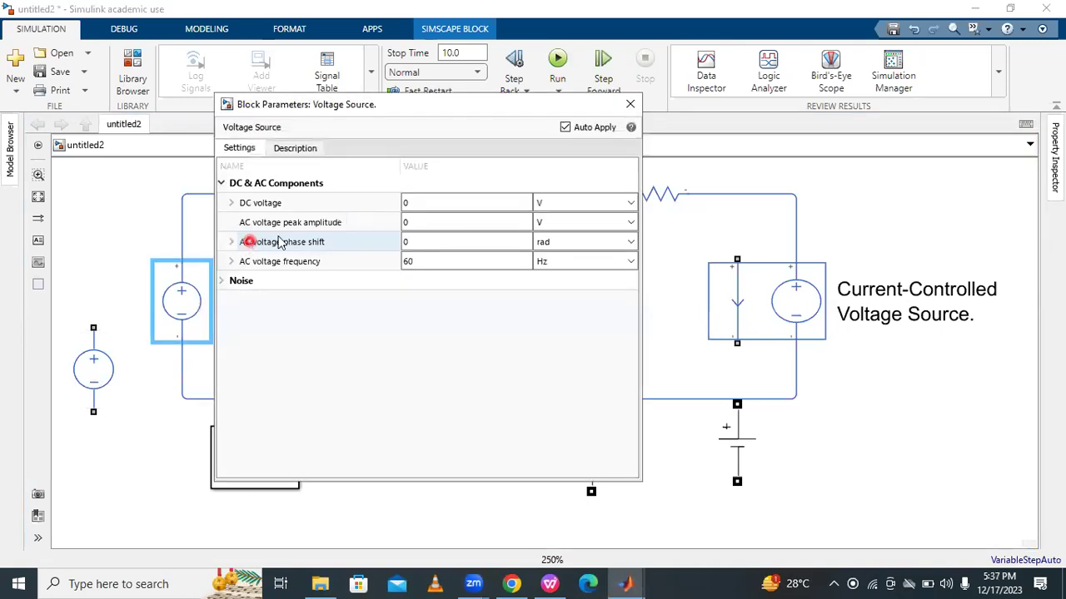
{"action": "left_click", "coordinate": [354, 226]}
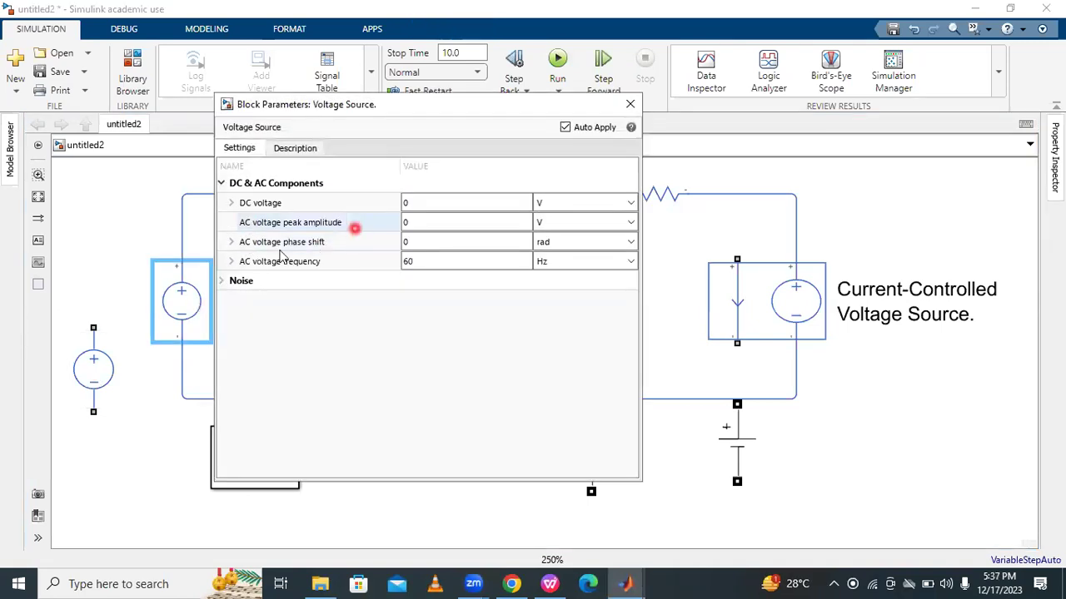
{"action": "left_click", "coordinate": [343, 261]}
{"action": "left_click", "coordinate": [365, 266]}
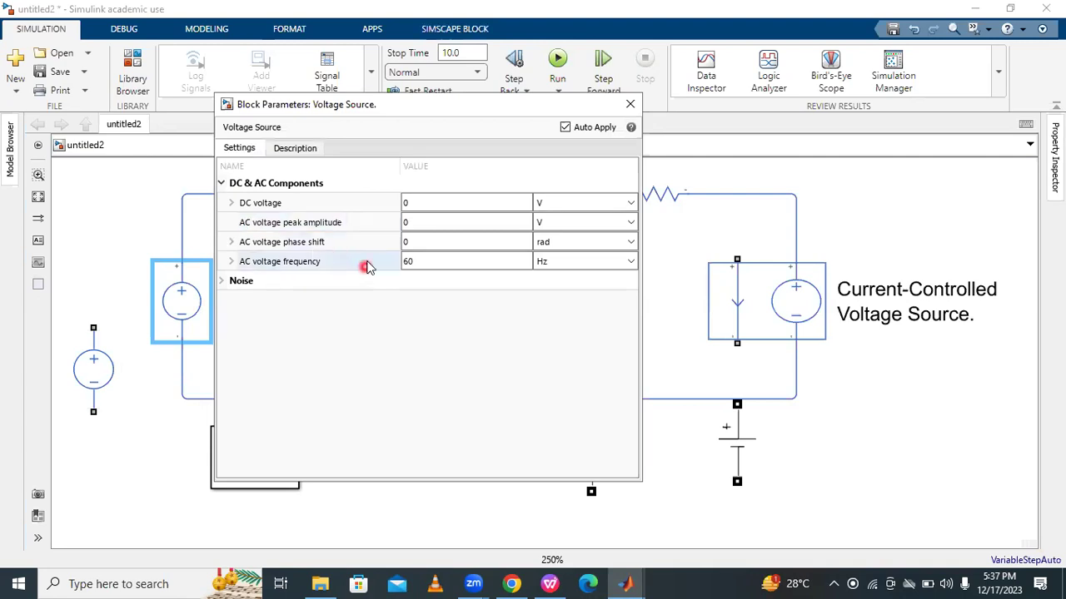
{"action": "left_click", "coordinate": [620, 135]}
{"action": "left_click", "coordinate": [630, 105]}
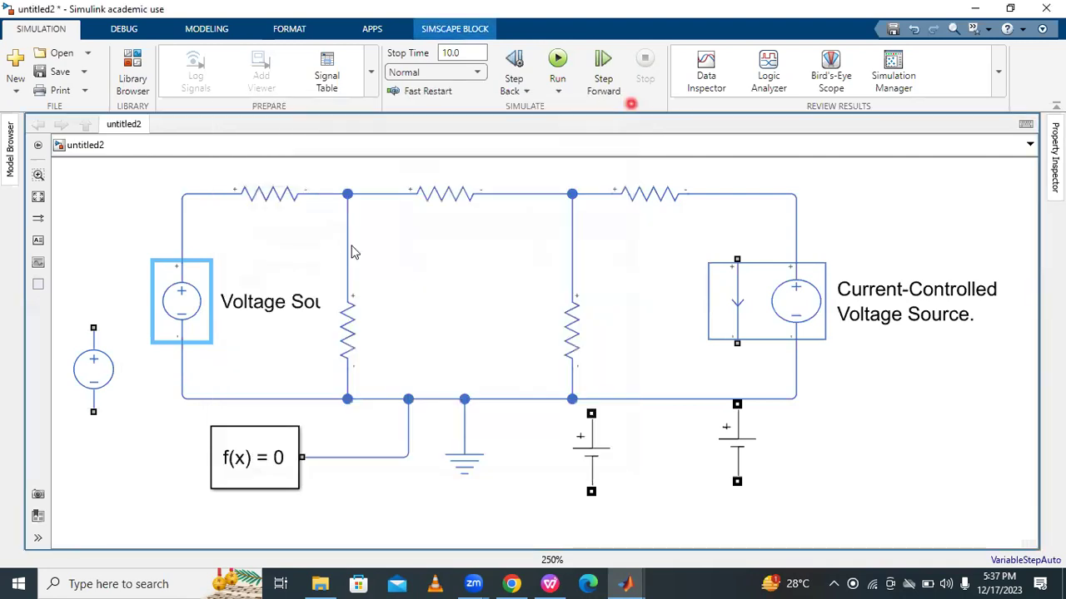
{"action": "left_click", "coordinate": [96, 367]}
{"action": "double_click", "coordinate": [99, 371]}
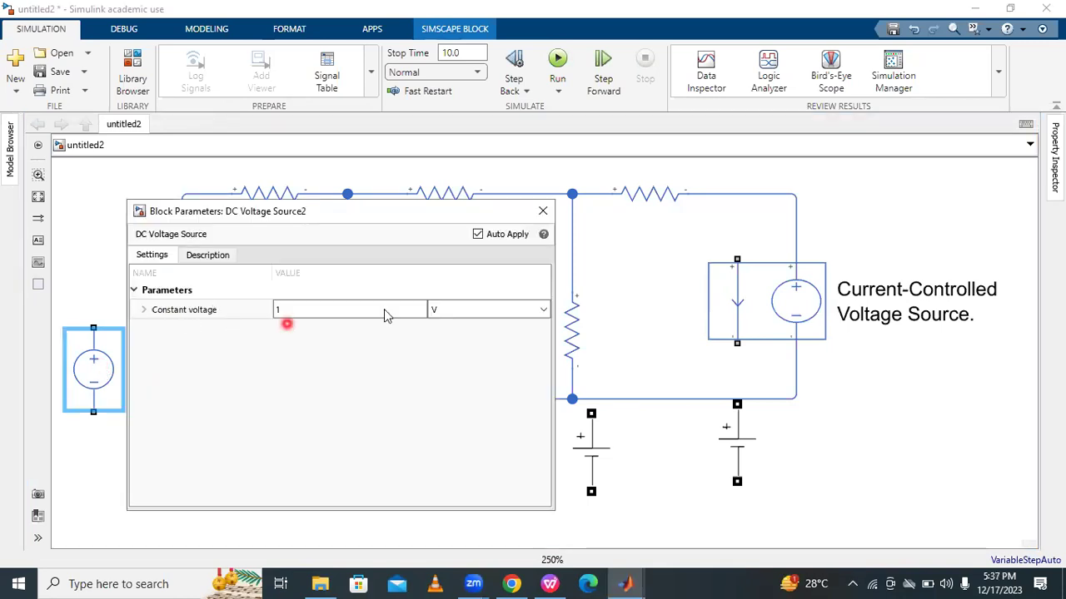
{"action": "left_click", "coordinate": [543, 211]}
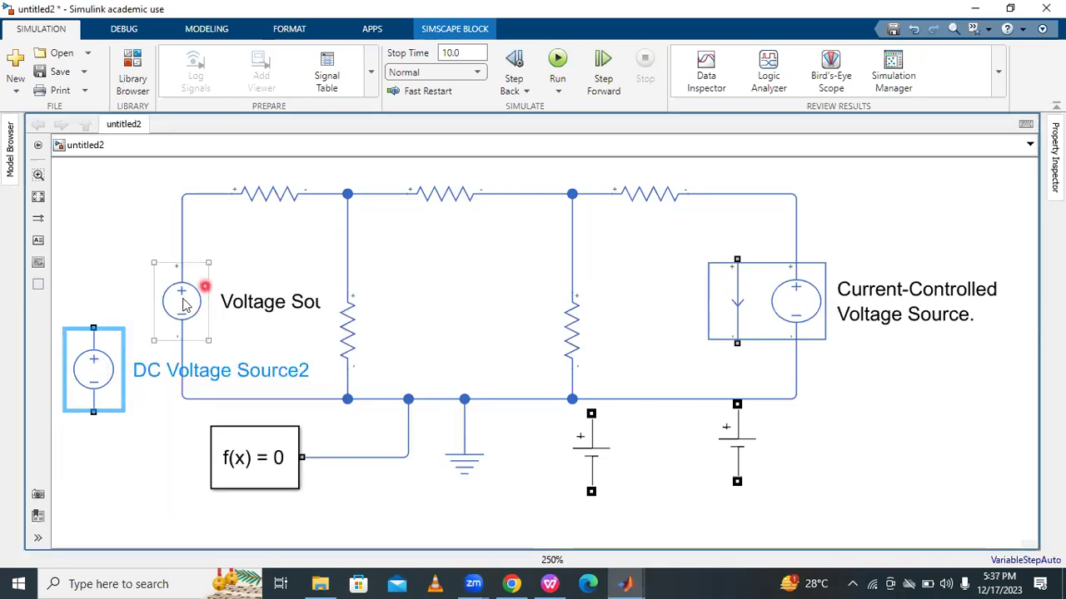
- Delete the circuit's original voltage source and put the circular-symbol DC Voltage Source into the gap between the open wires
{"action": "left_click", "coordinate": [185, 304]}
{"action": "key", "text": "Delete"}
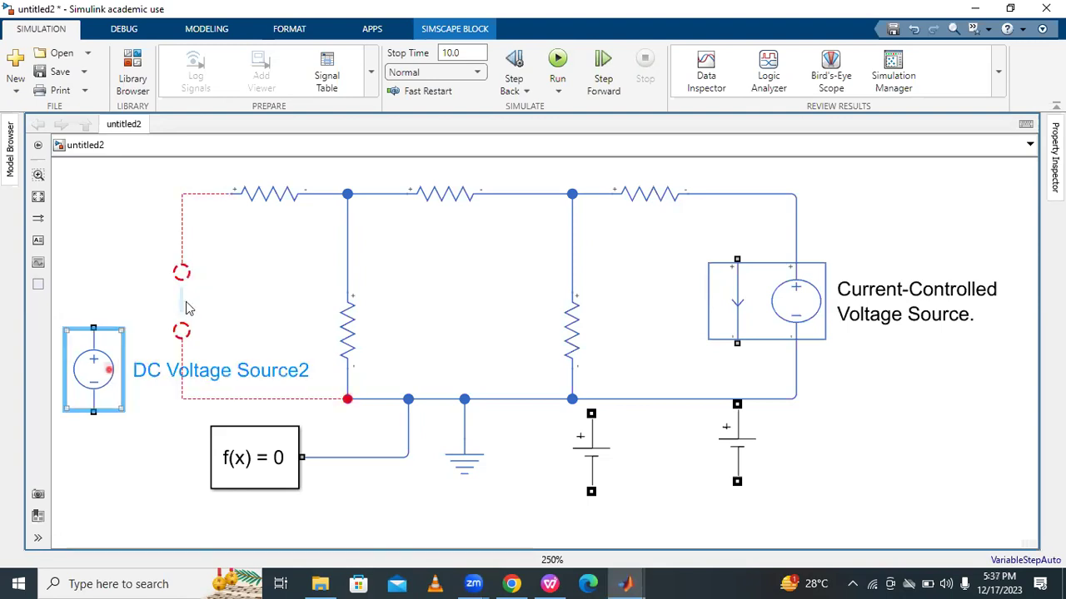
{"action": "left_click_drag", "start_coordinate": [191, 306], "coordinate": [196, 305]}
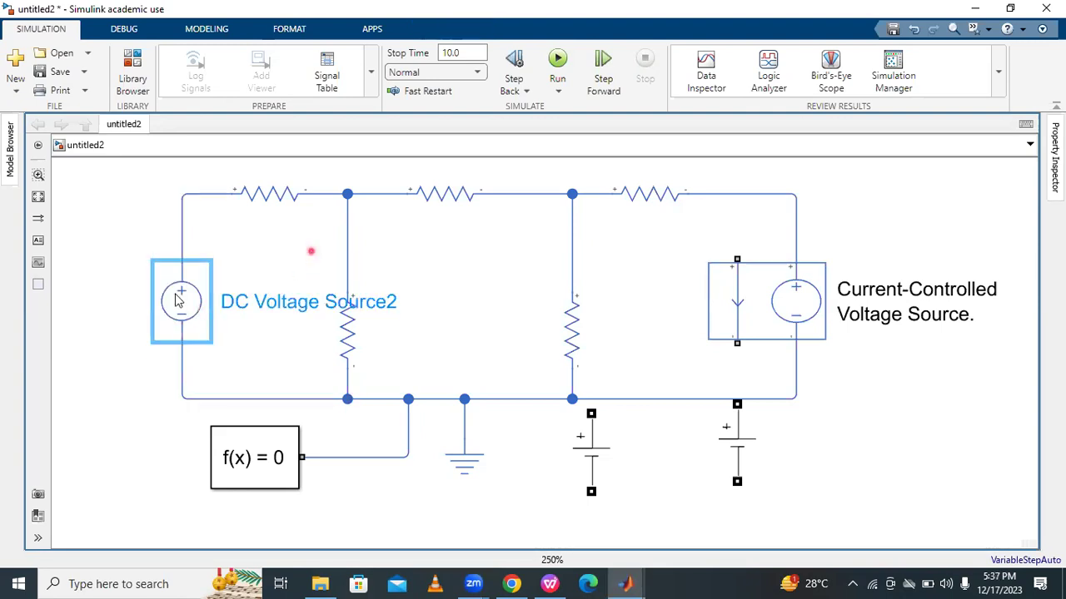
- Set the constant voltage of the circuit's DC voltage source to 20 V
{"action": "double_click", "coordinate": [179, 302]}
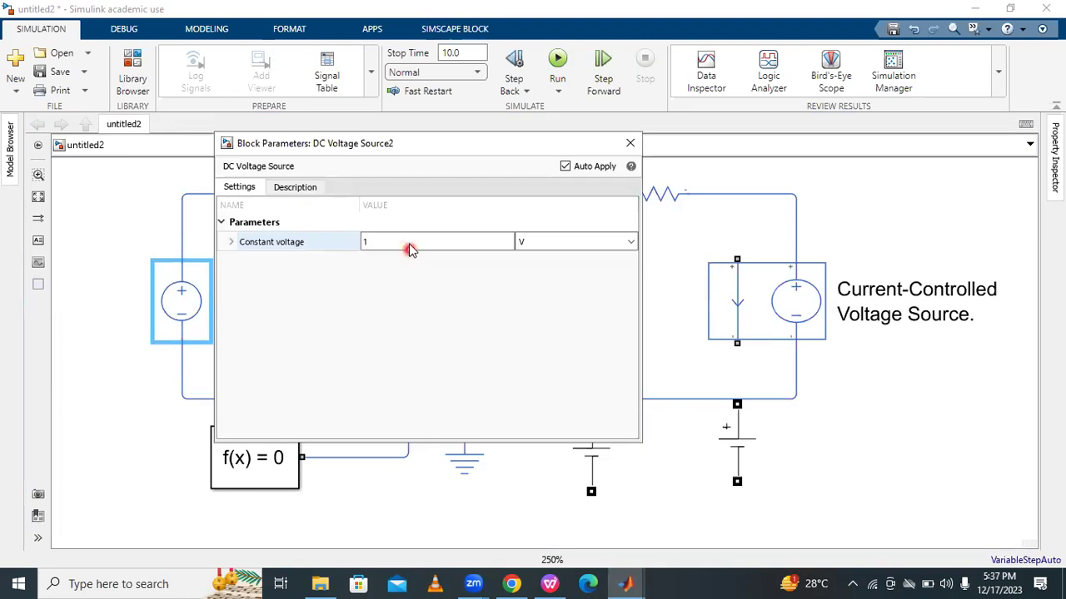
{"action": "left_click", "coordinate": [405, 249]}
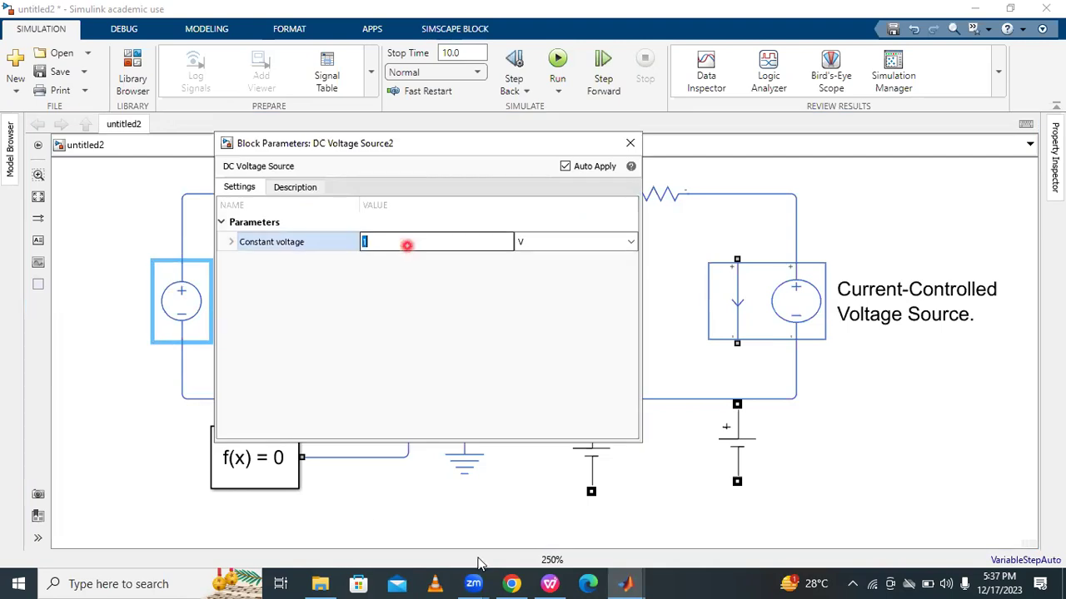
{"action": "left_click", "coordinate": [557, 582]}
{"action": "left_click", "coordinate": [558, 582]}
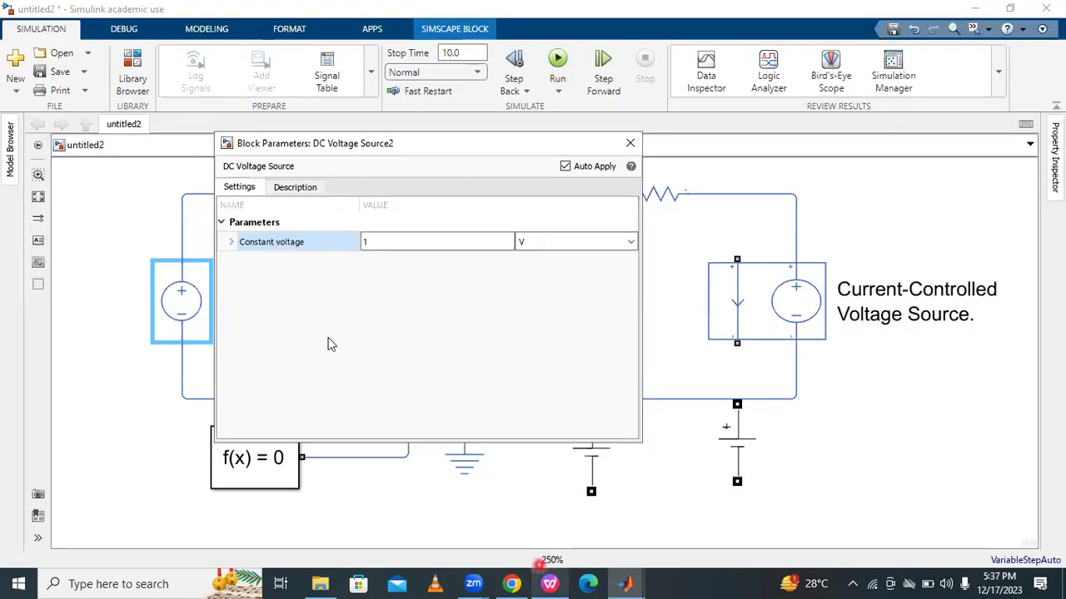
{"action": "left_click", "coordinate": [379, 249]}
{"action": "left_click", "coordinate": [391, 244]}
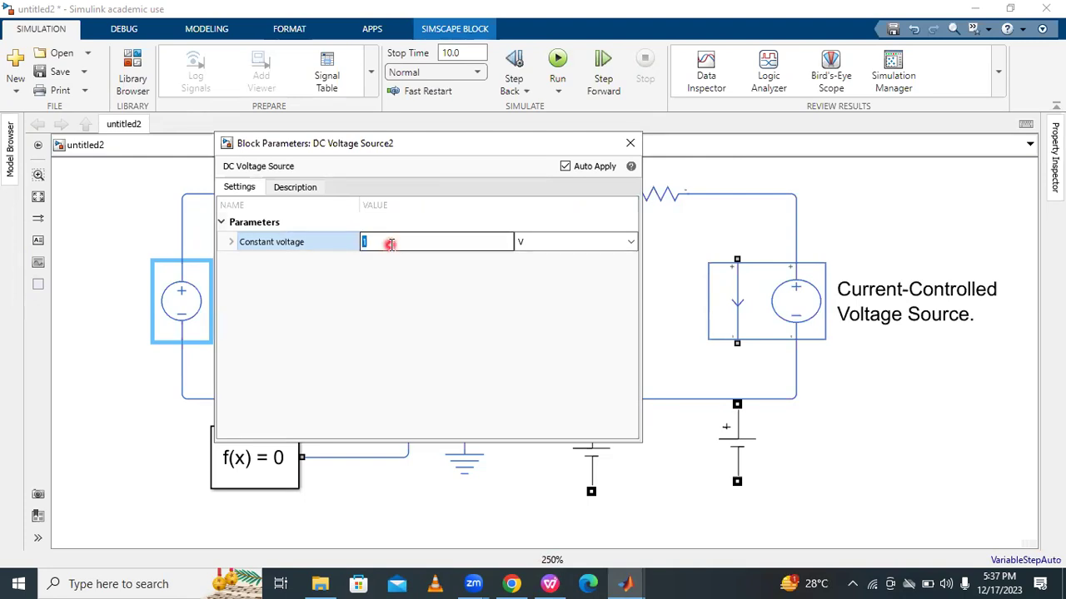
{"action": "type", "text": "20"}
{"action": "left_click", "coordinate": [595, 196]}
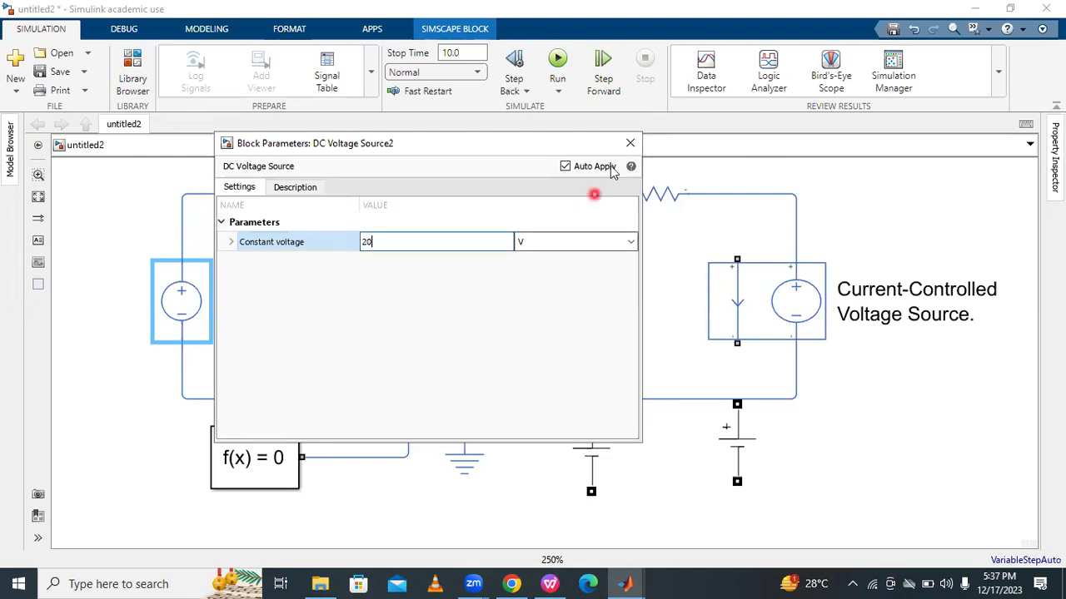
{"action": "left_click", "coordinate": [621, 148]}
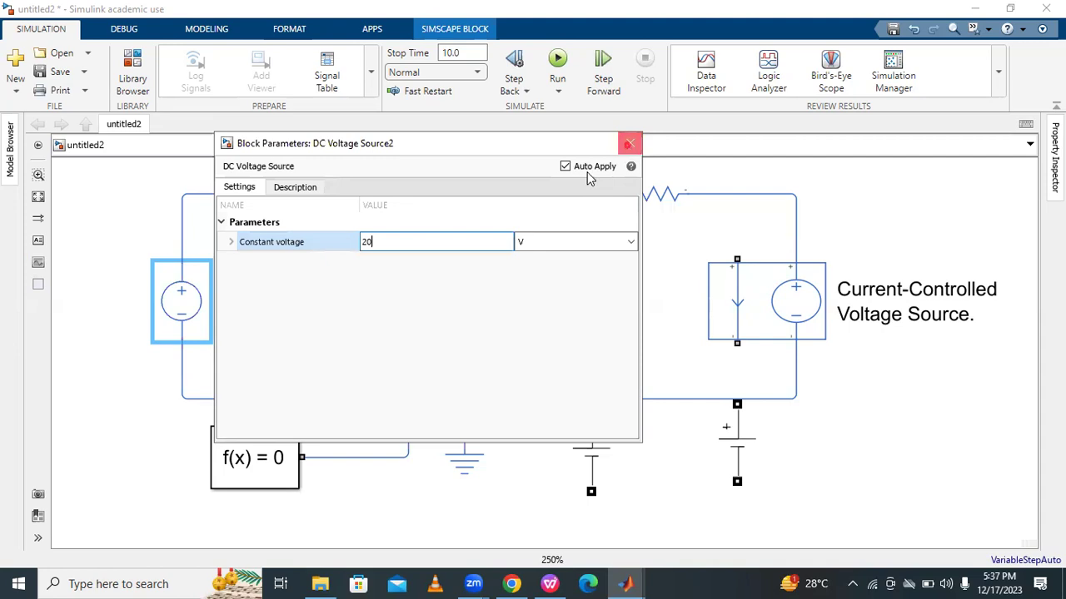
{"action": "left_click", "coordinate": [552, 226]}
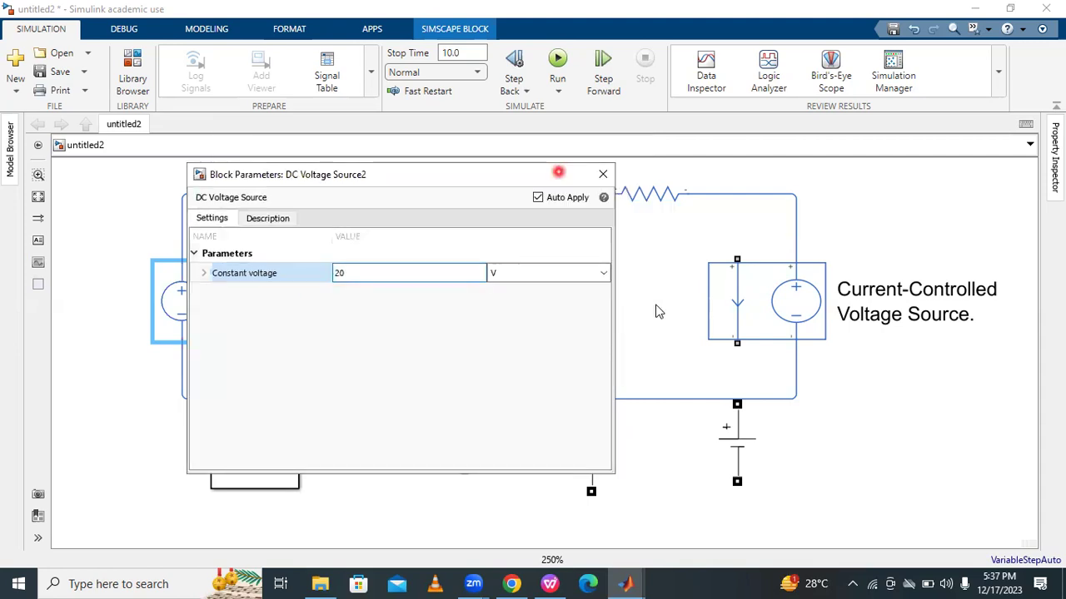
{"action": "left_click", "coordinate": [150, 263]}
{"action": "left_click", "coordinate": [333, 252]}
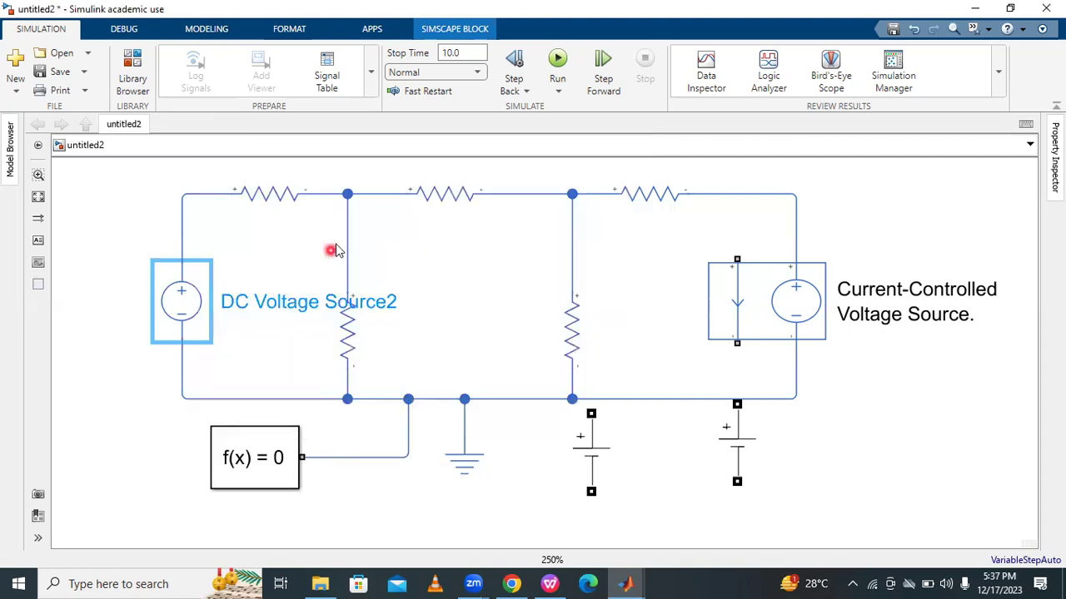
- Check the constant voltage in the circuit's DC voltage source parameters
{"action": "left_click", "coordinate": [272, 205]}
{"action": "left_click", "coordinate": [228, 308]}
{"action": "left_click", "coordinate": [589, 413]}
{"action": "left_click", "coordinate": [298, 209]}
{"action": "left_click", "coordinate": [273, 195]}
{"action": "left_click", "coordinate": [281, 196]}
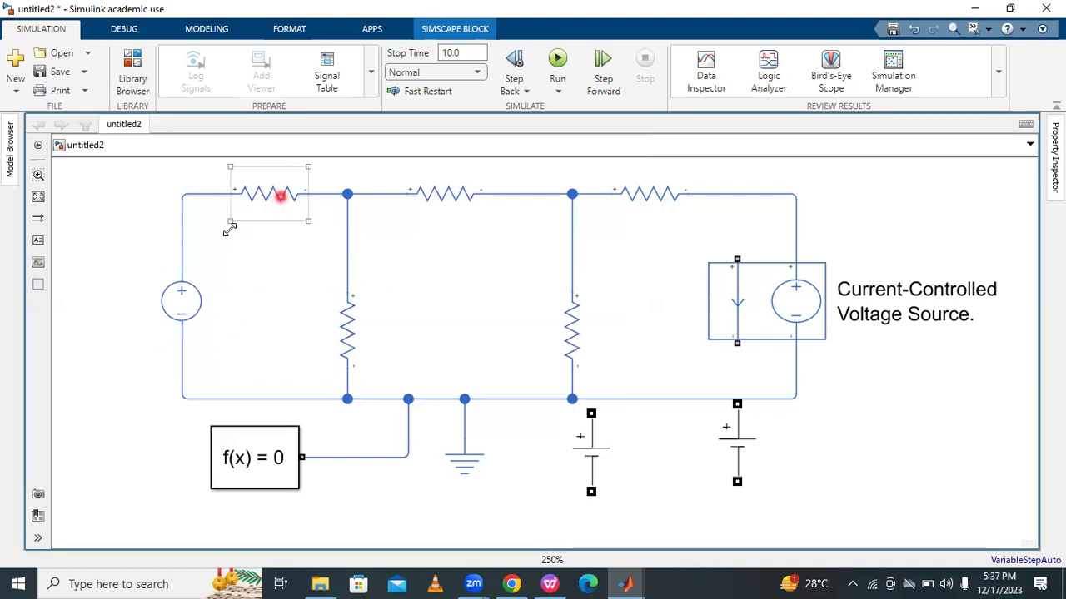
{"action": "double_click", "coordinate": [194, 310]}
{"action": "left_click", "coordinate": [550, 179]}
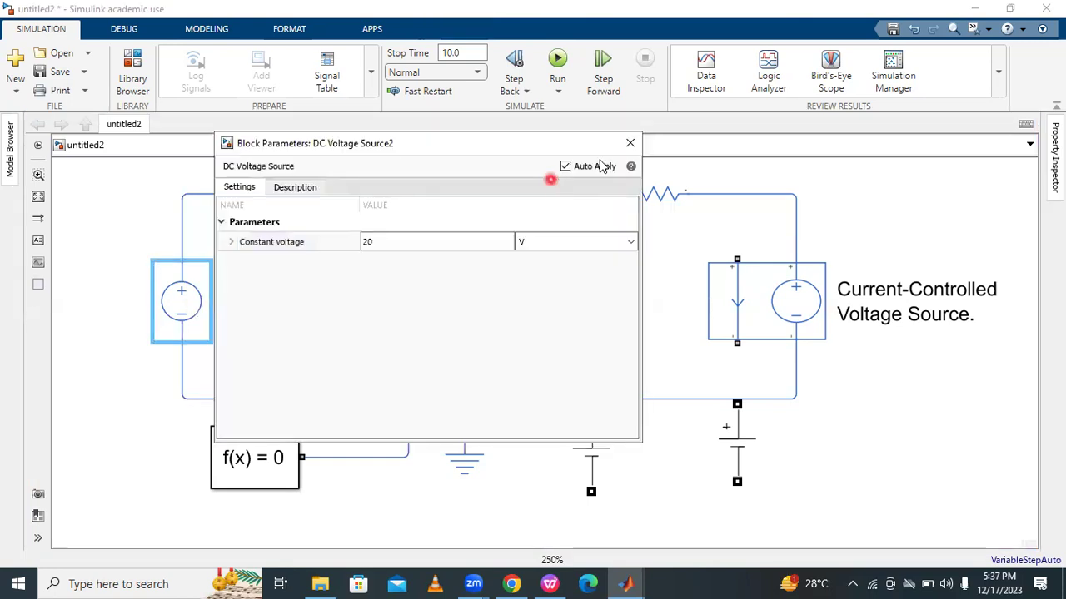
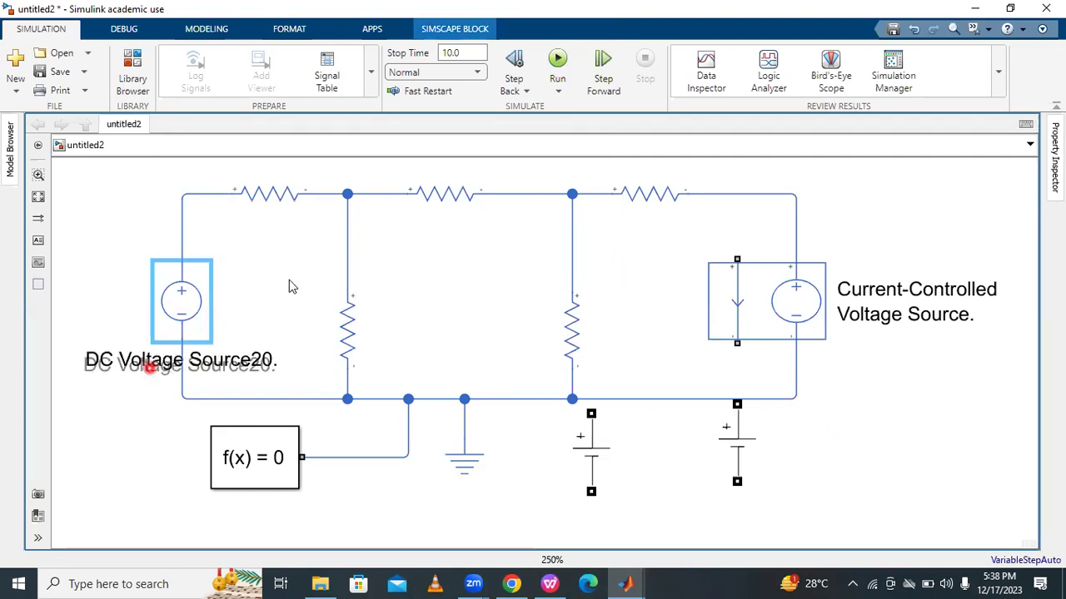
- Rename the circuit's voltage source as DC Voltage Source20v
{"action": "left_click", "coordinate": [277, 232]}
{"action": "left_click", "coordinate": [258, 356]}
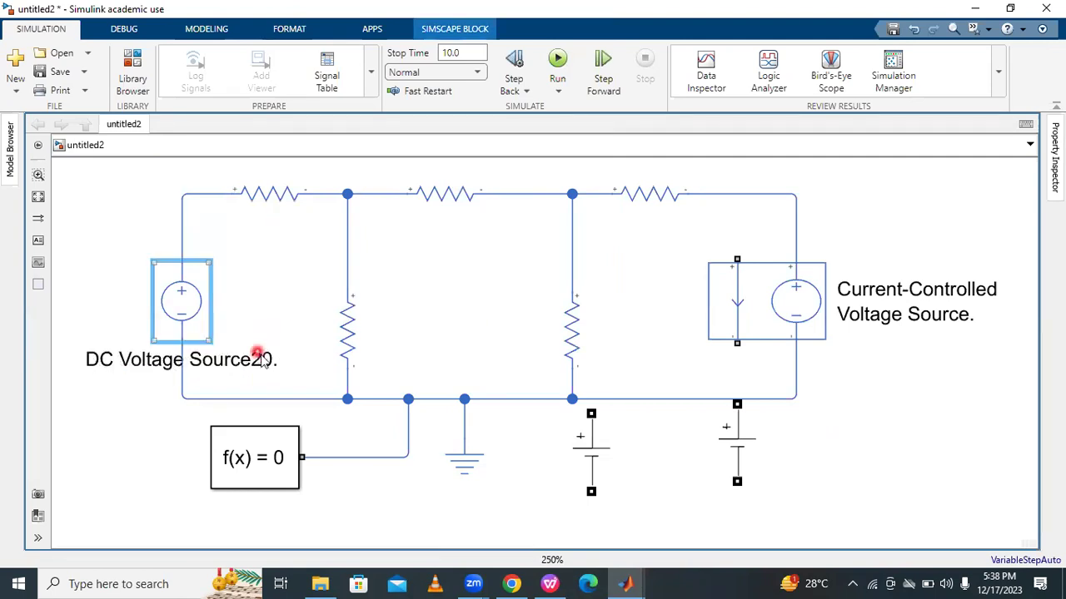
{"action": "left_click_drag", "start_coordinate": [259, 354], "coordinate": [384, 297]}
{"action": "left_click", "coordinate": [411, 303]}
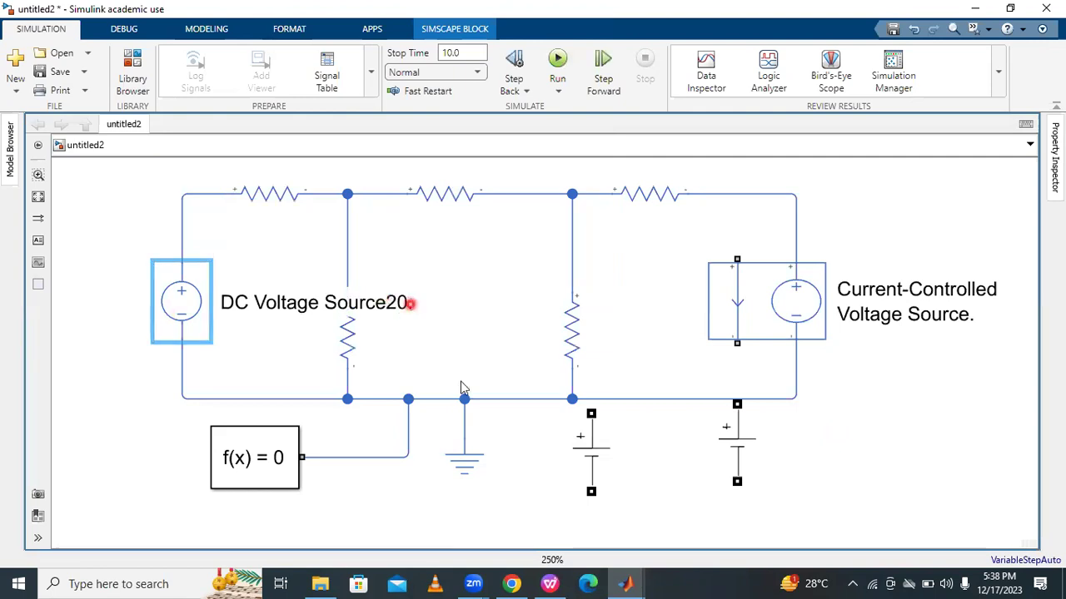
{"action": "key", "text": "BackSpace"}
{"action": "type", "text": "v"}
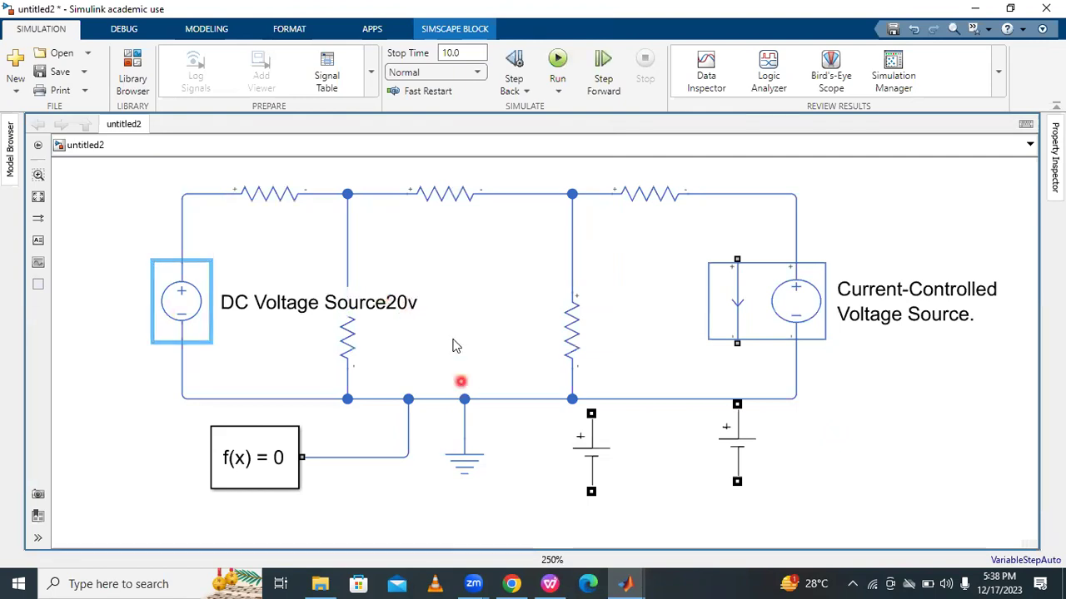
- Move the voltage source's name label to the outer side of its symbol, clear of the vertical resistor
{"action": "left_click_drag", "start_coordinate": [310, 306], "coordinate": [115, 351]}
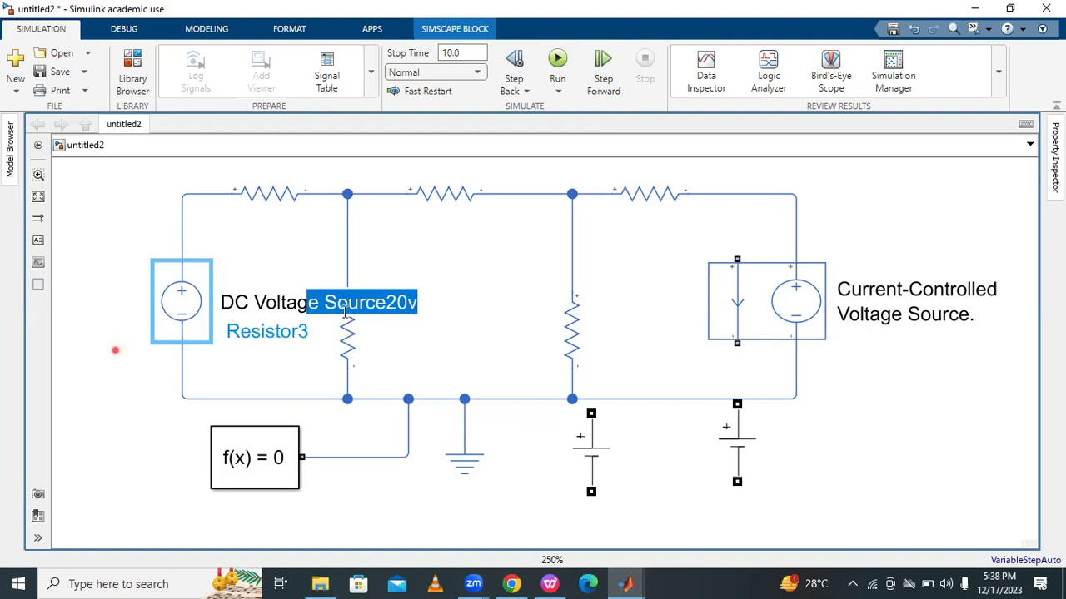
{"action": "left_click", "coordinate": [300, 306]}
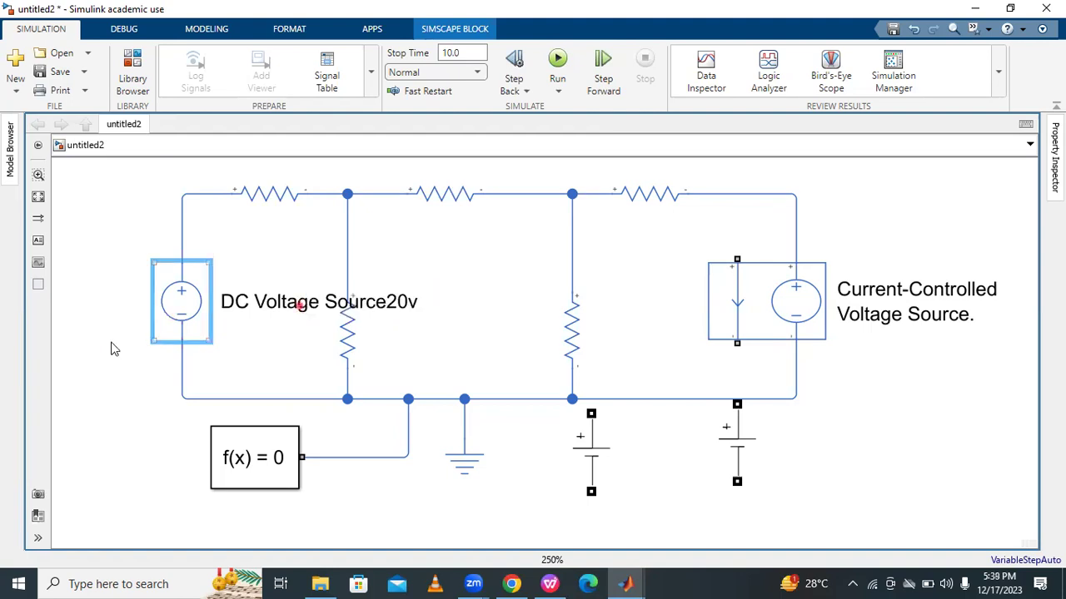
{"action": "left_click_drag", "start_coordinate": [120, 341], "coordinate": [139, 331]}
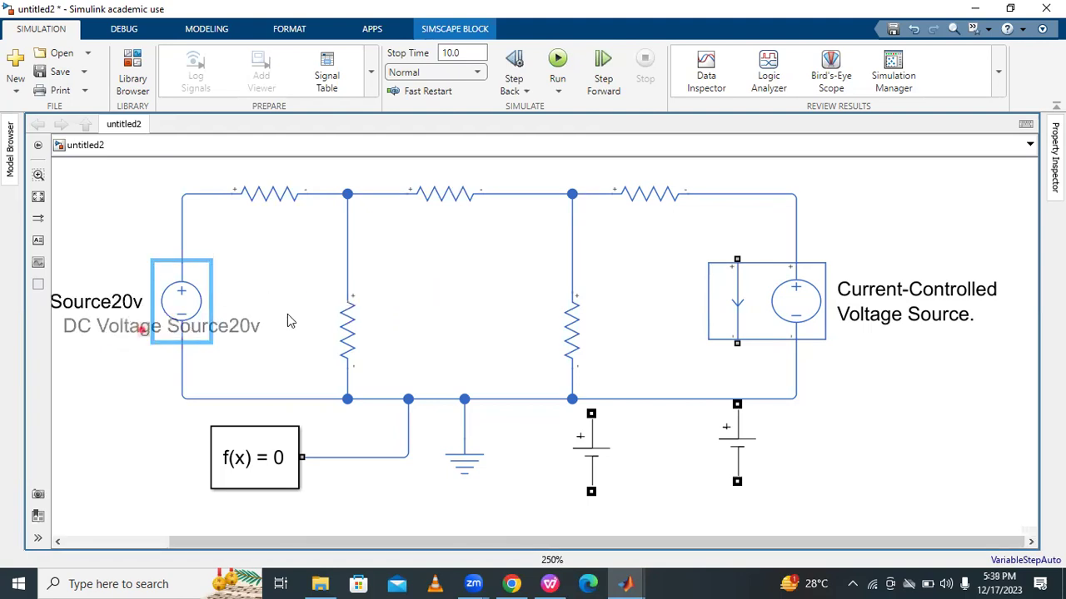
{"action": "left_click", "coordinate": [432, 300]}
- Check the resistance of the first resistor on the upper rail and rename it Resistor2ohm
{"action": "left_click", "coordinate": [288, 196]}
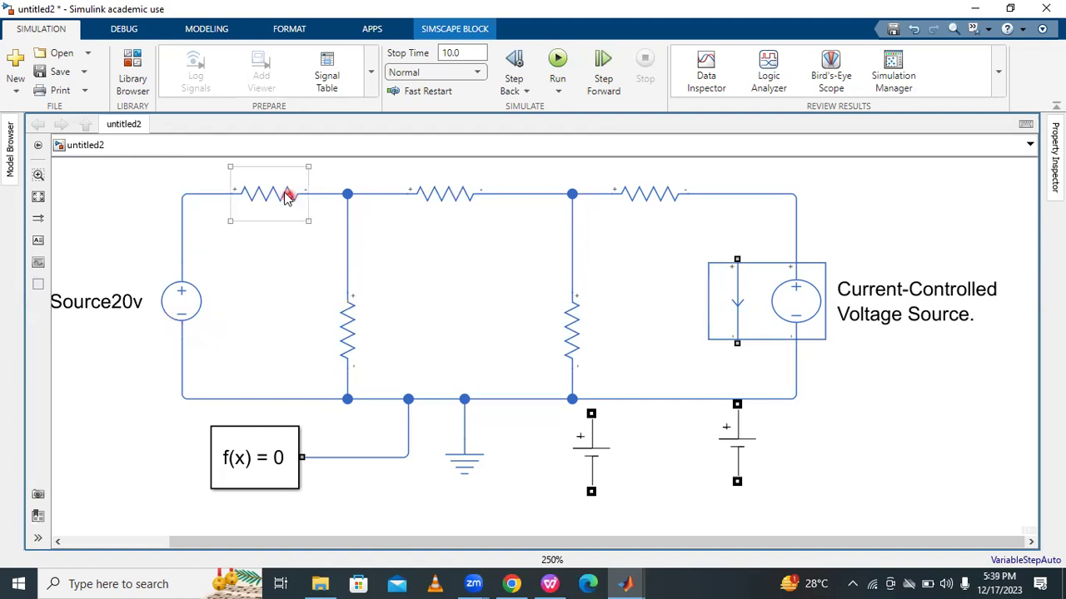
{"action": "left_click", "coordinate": [295, 225]}
{"action": "double_click", "coordinate": [293, 198]}
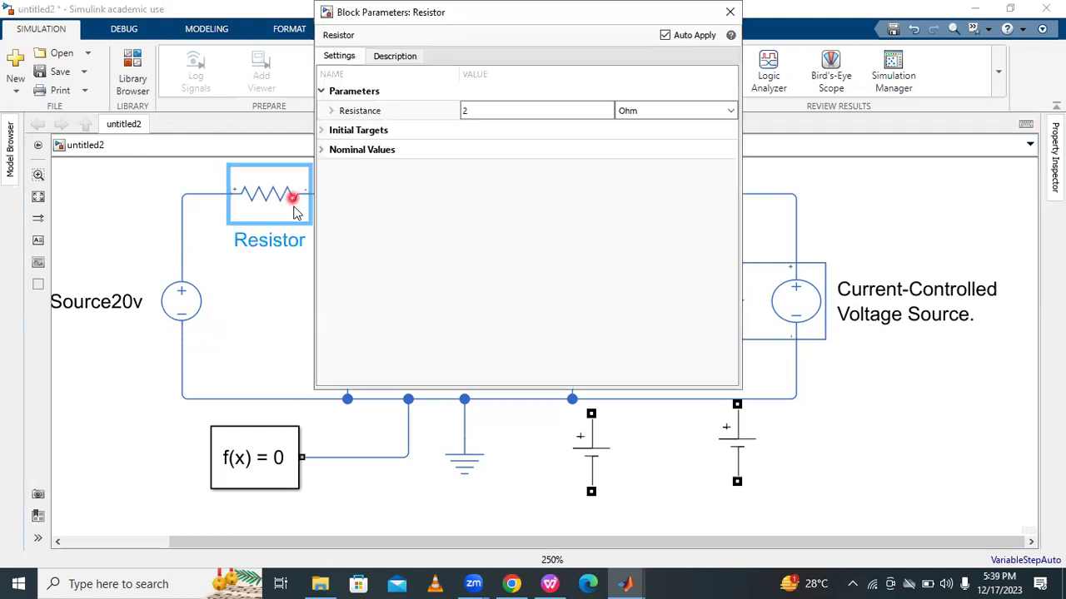
{"action": "left_click", "coordinate": [278, 236]}
{"action": "left_click", "coordinate": [319, 278]}
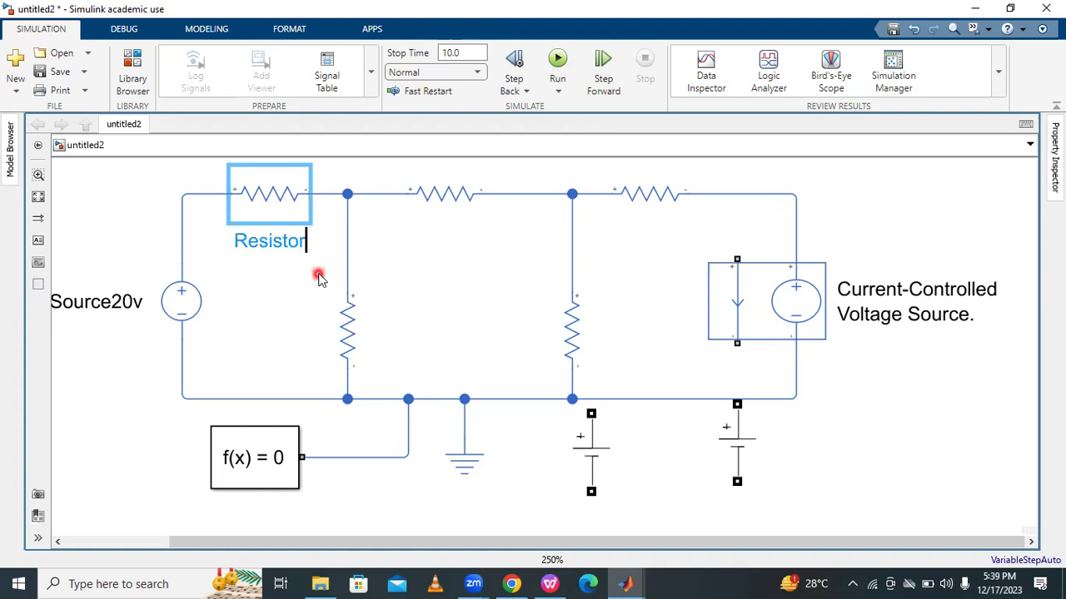
{"action": "type", "text": "2ohm"}
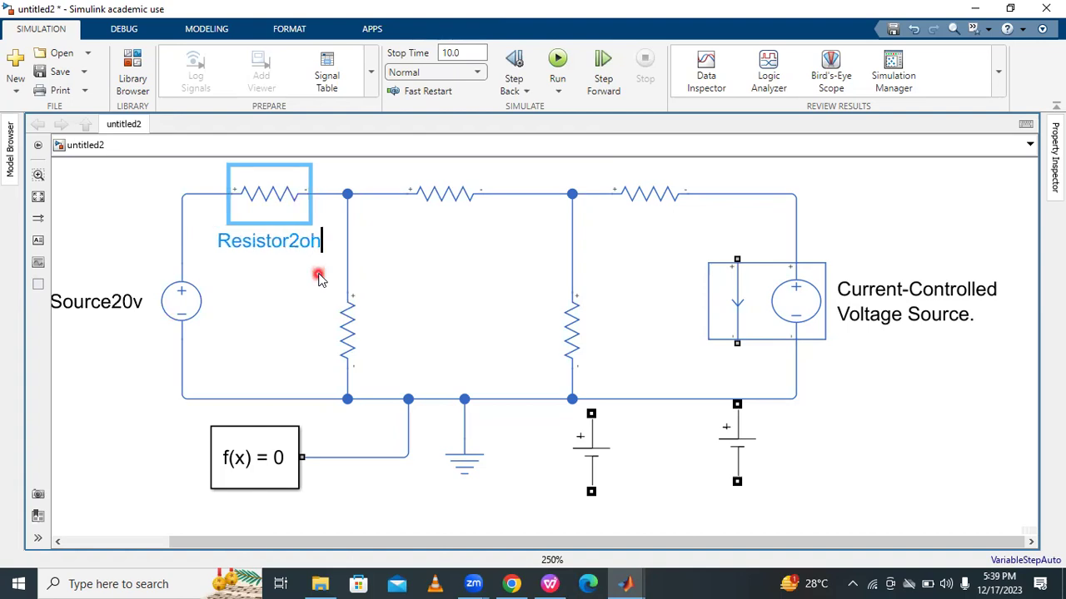
{"action": "left_click", "coordinate": [359, 263]}
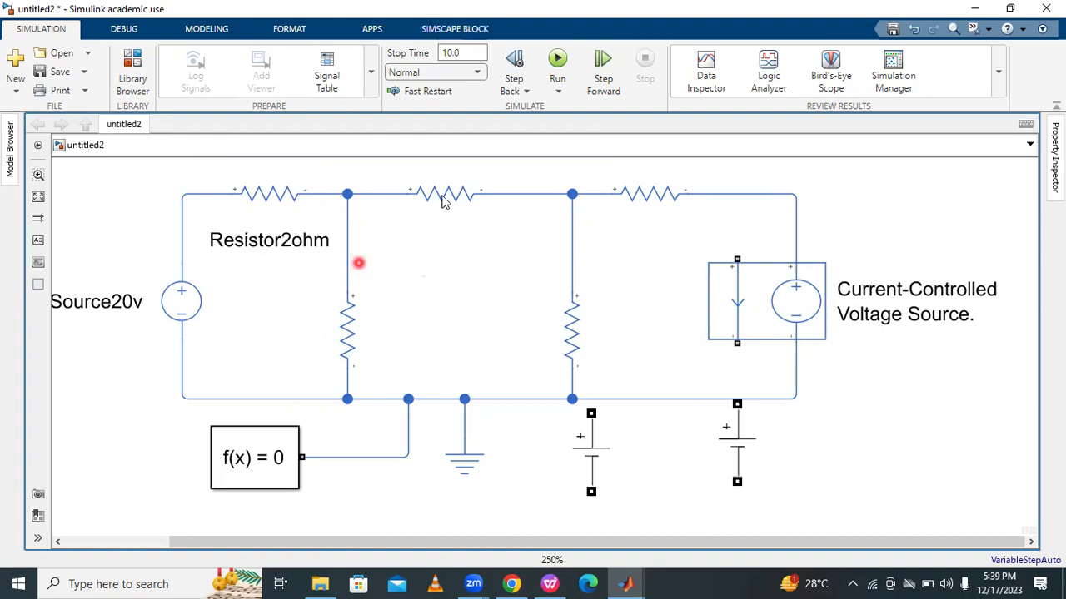
- Rename the middle resistor on the upper rail as Resistor5ohm
{"action": "left_click", "coordinate": [446, 197]}
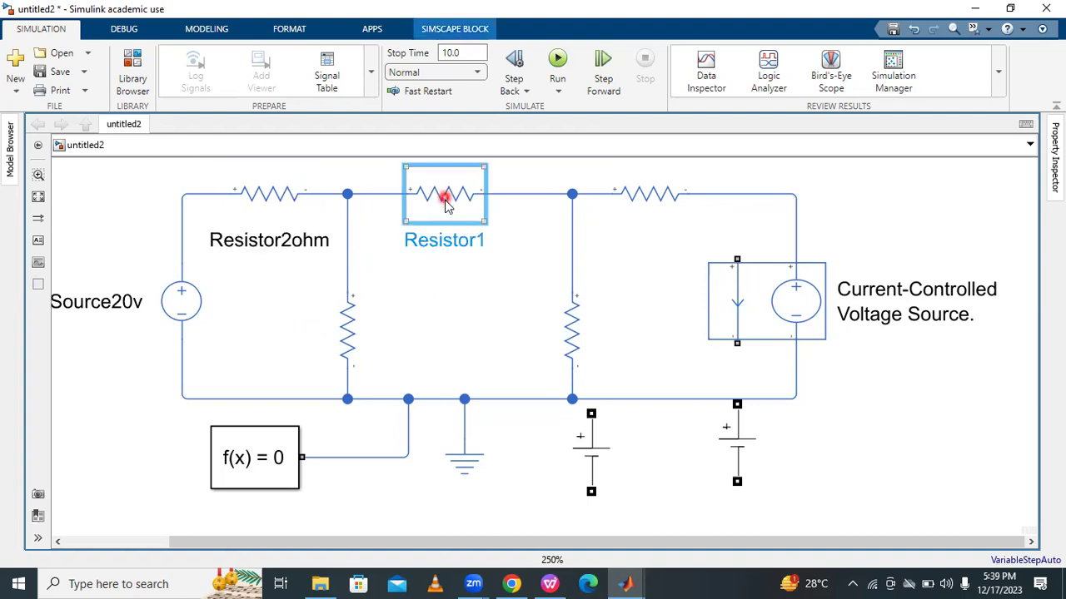
{"action": "double_click", "coordinate": [445, 199]}
{"action": "left_click", "coordinate": [484, 246]}
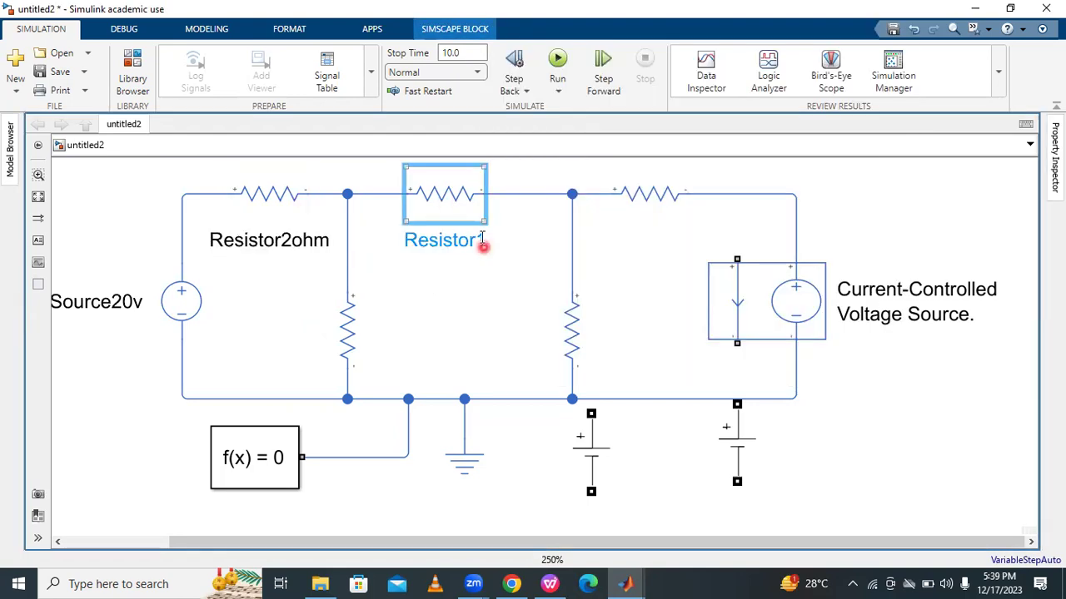
{"action": "left_click", "coordinate": [503, 281]}
{"action": "left_click", "coordinate": [506, 301]}
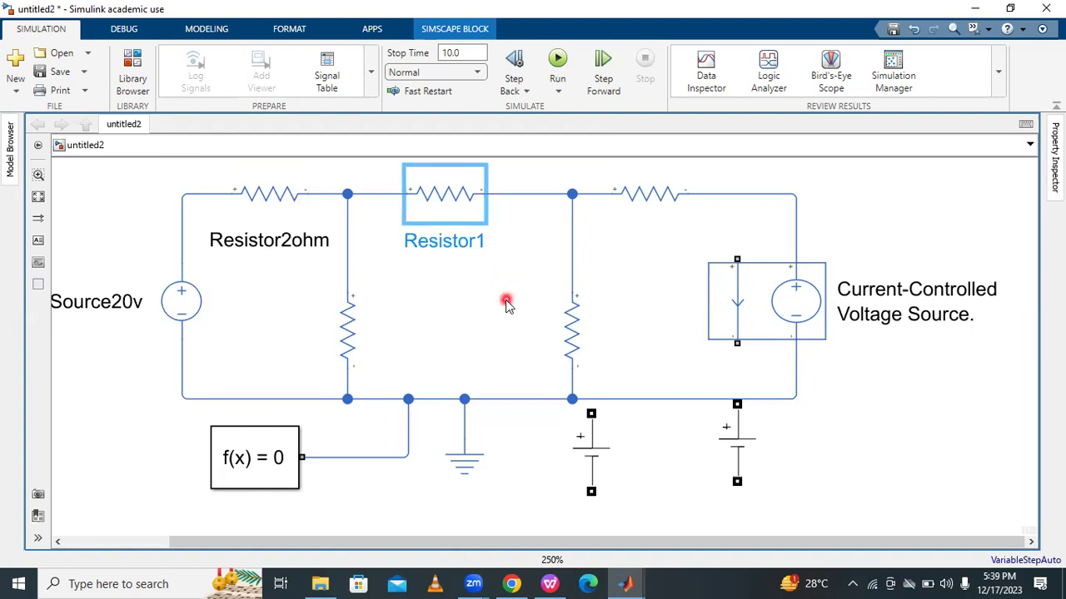
{"action": "type", "text": "5ohm"}
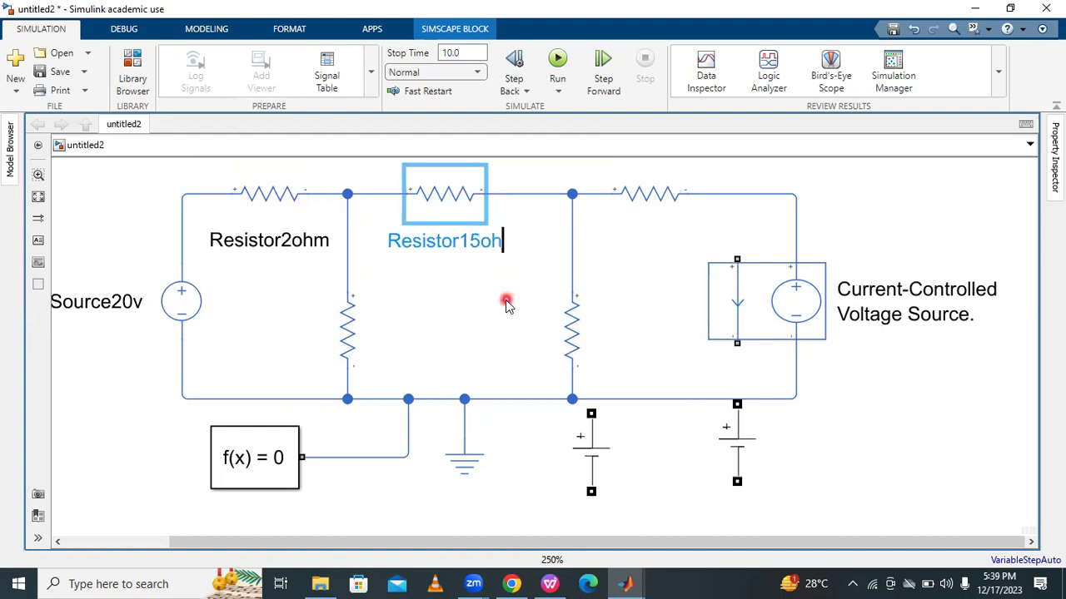
{"action": "left_click", "coordinate": [465, 244]}
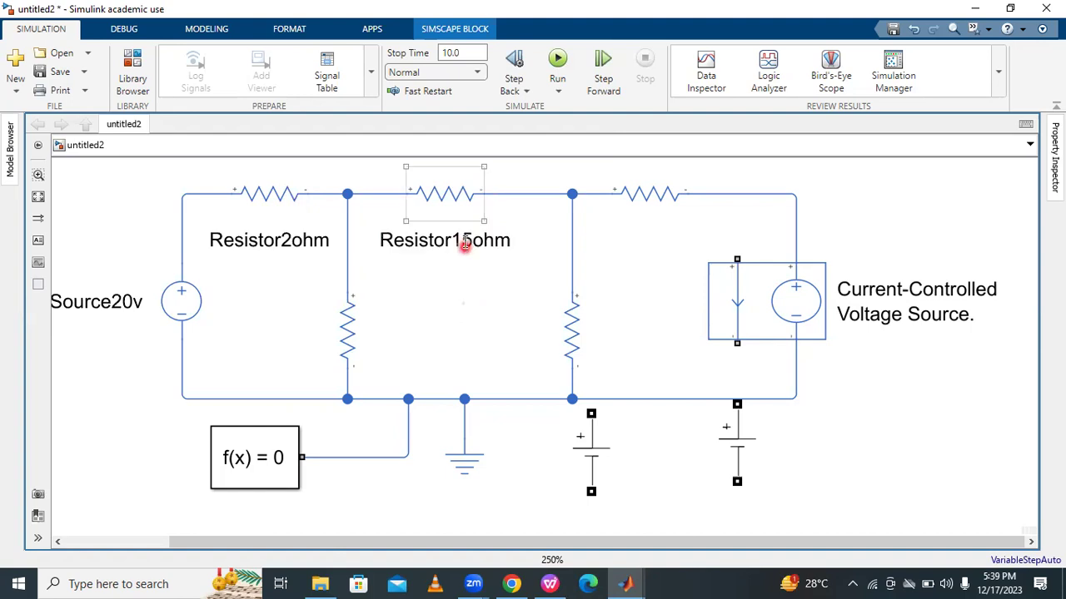
{"action": "key", "text": "BackSpace"}
{"action": "left_click", "coordinate": [497, 320]}
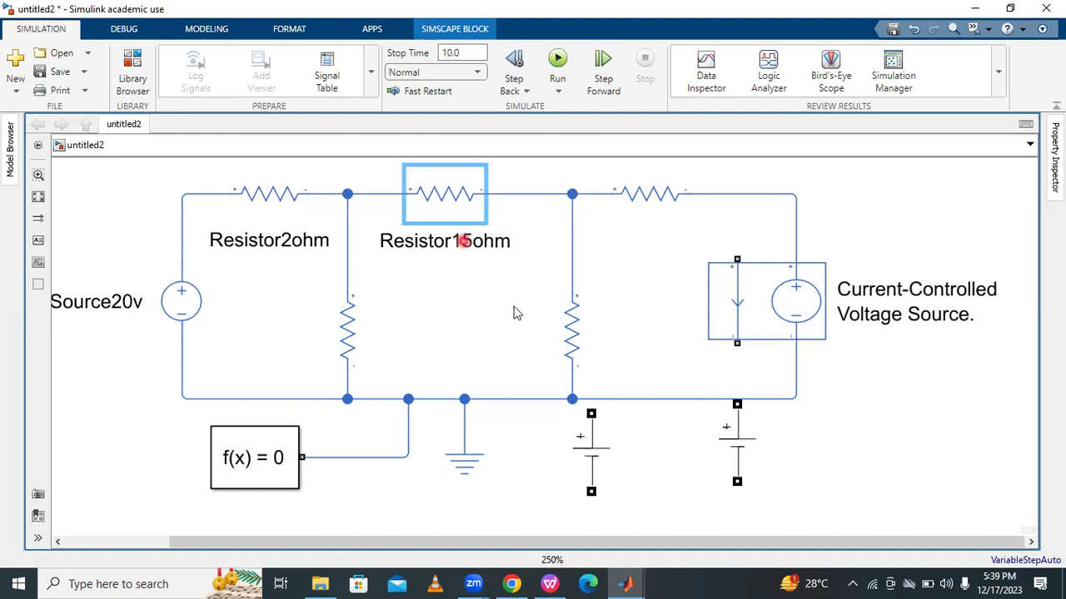
- Check the resistance of the upper rail's third resistor and try to rename it Resistor2ohm
{"action": "double_click", "coordinate": [655, 194]}
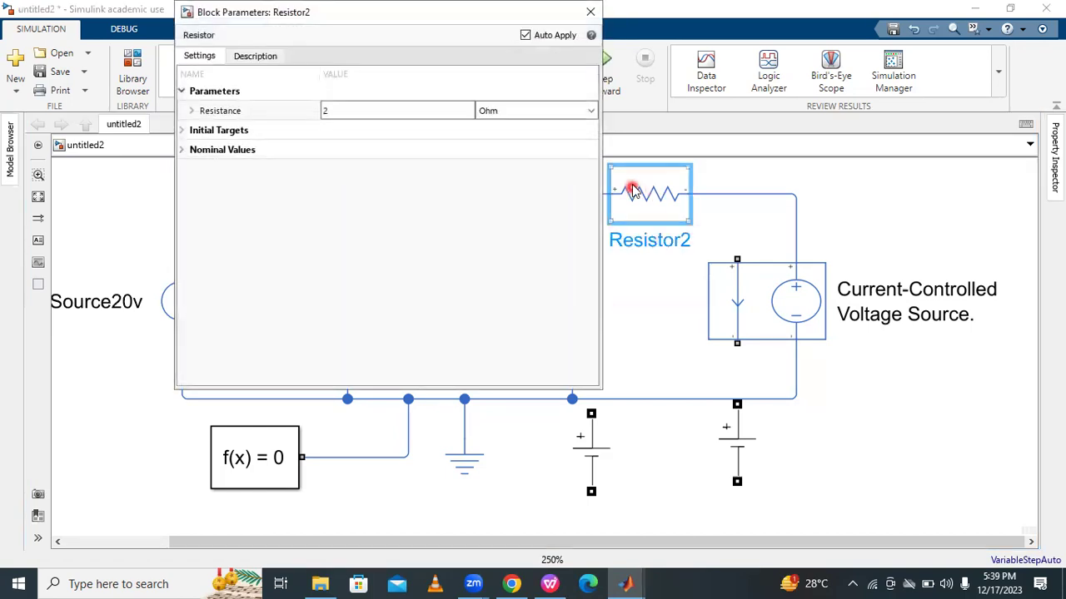
{"action": "left_click", "coordinate": [703, 319]}
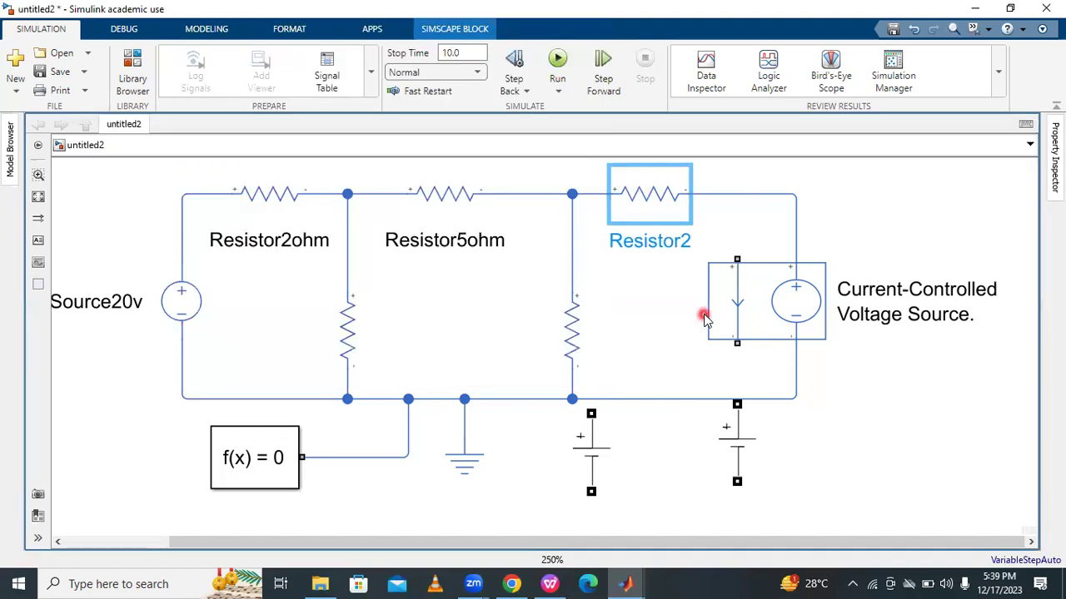
{"action": "type", "text": "ohm"}
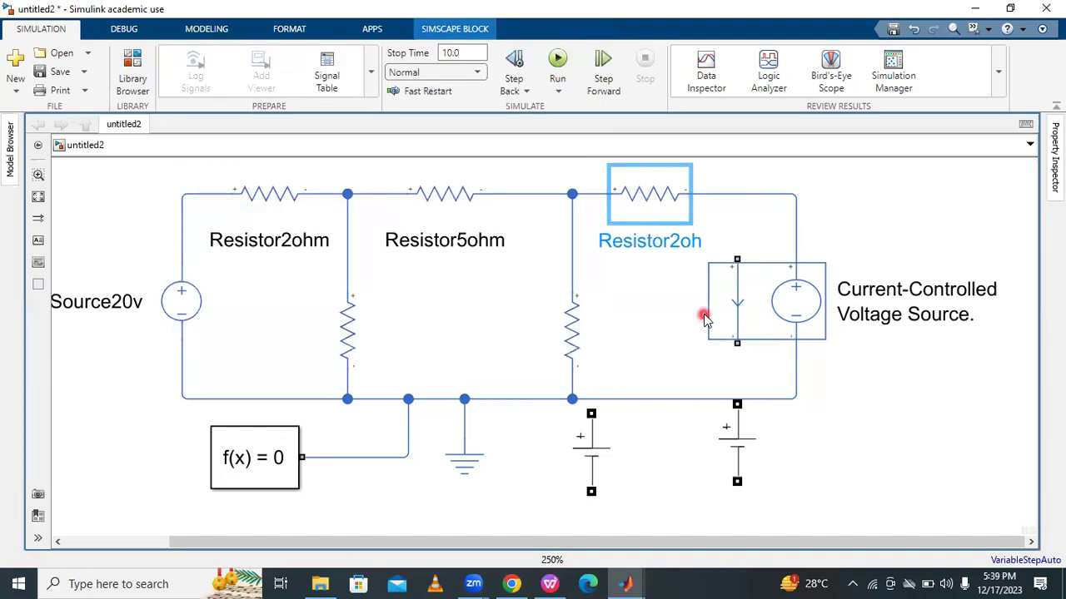
{"action": "left_click", "coordinate": [657, 237]}
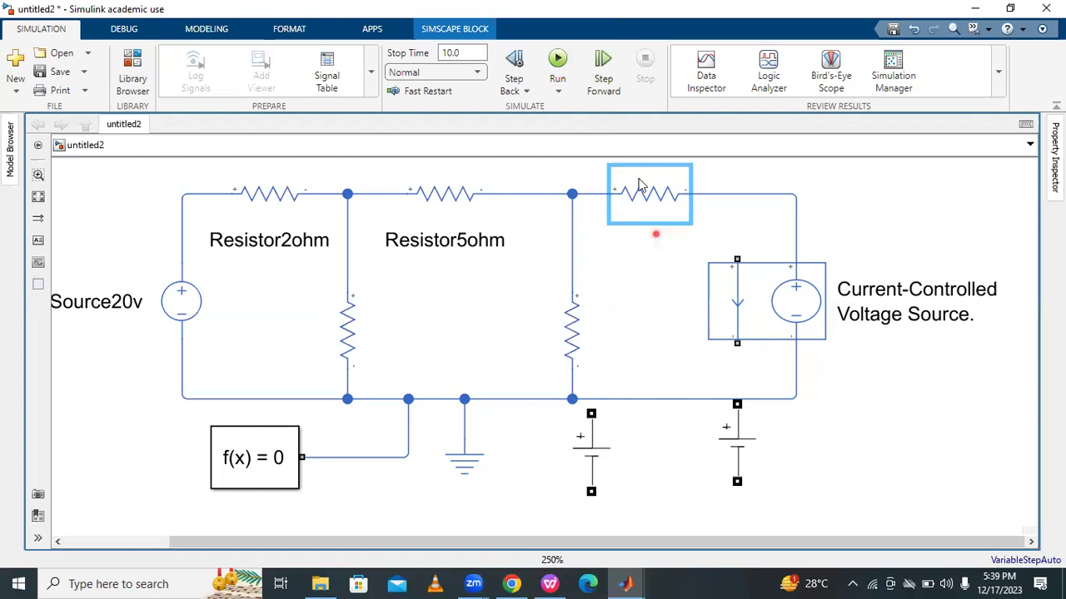
{"action": "left_click", "coordinate": [671, 342]}
{"action": "left_click", "coordinate": [587, 318]}
{"action": "left_click", "coordinate": [814, 77]}
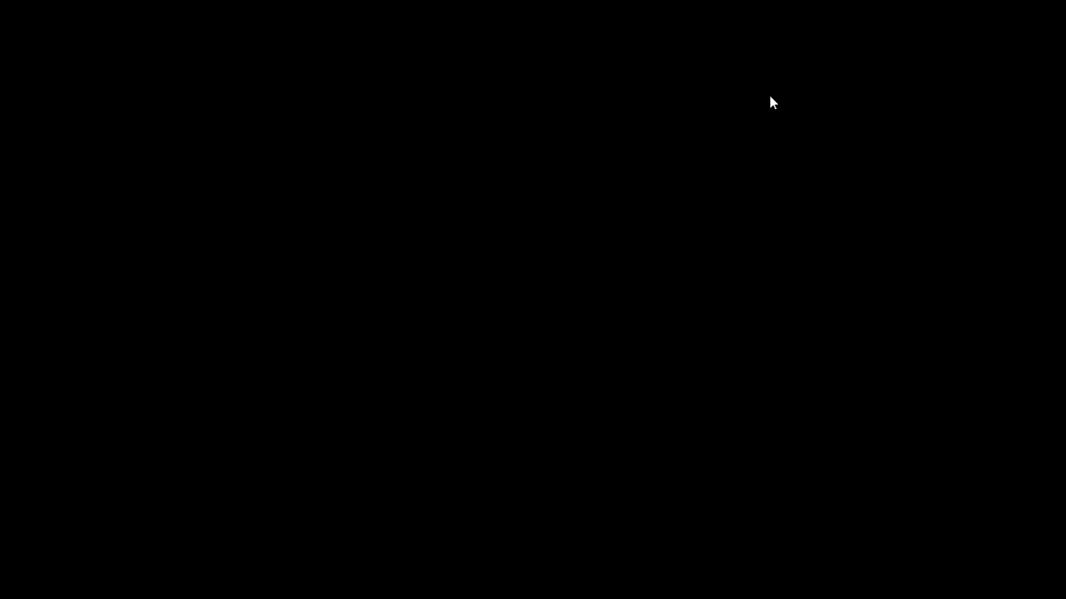
{"action": "left_click", "coordinate": [662, 204]}
{"action": "left_click", "coordinate": [670, 223]}
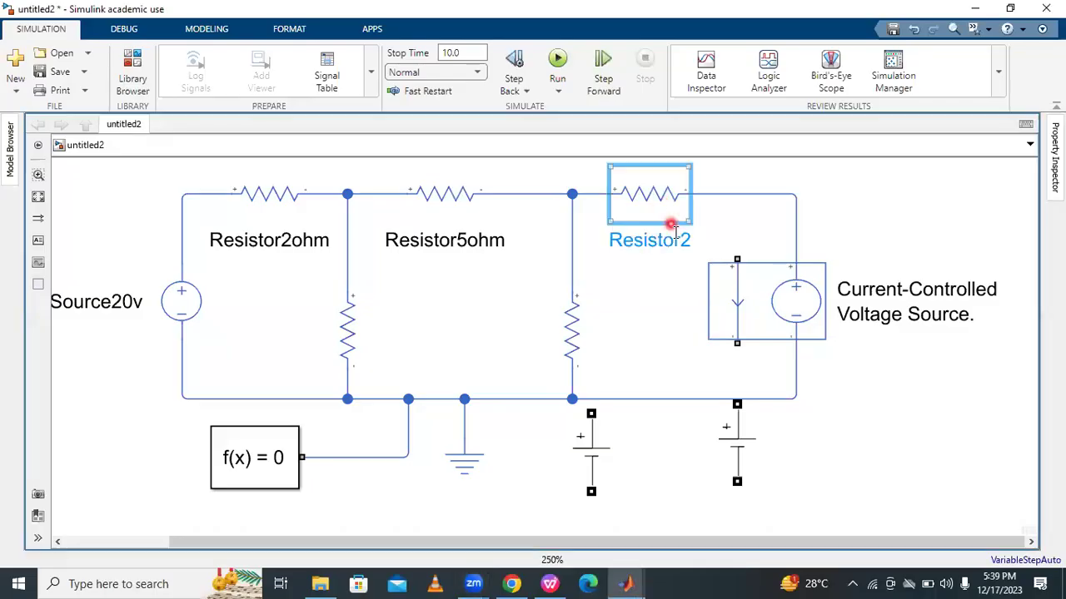
{"action": "left_click", "coordinate": [696, 246]}
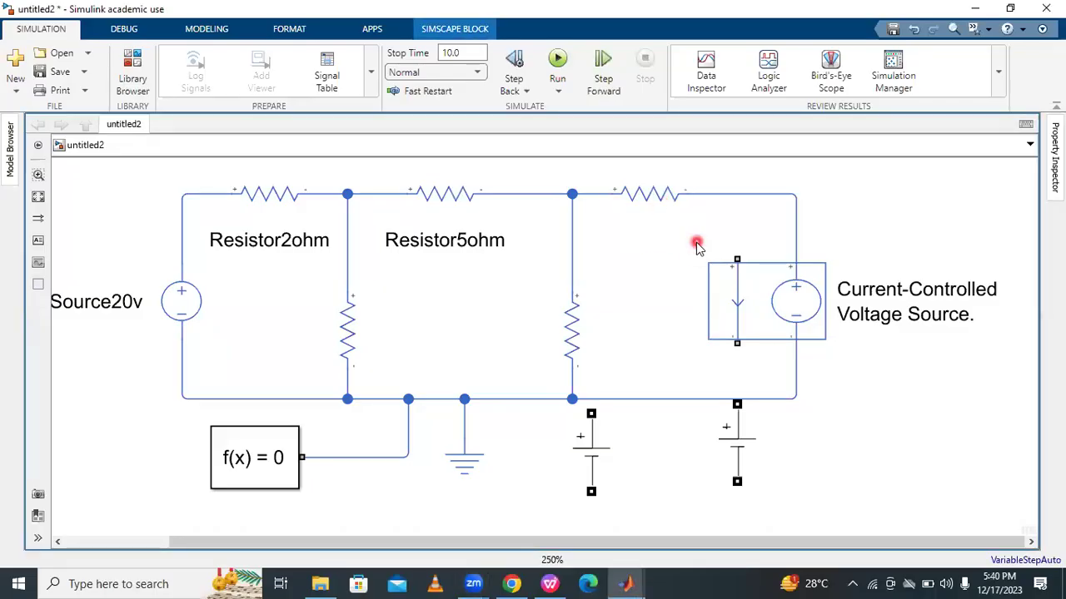
- Rename the third resistor on the upper rail as "Resistor2 ohm.."
{"action": "left_click", "coordinate": [673, 249]}
{"action": "left_click", "coordinate": [684, 243]}
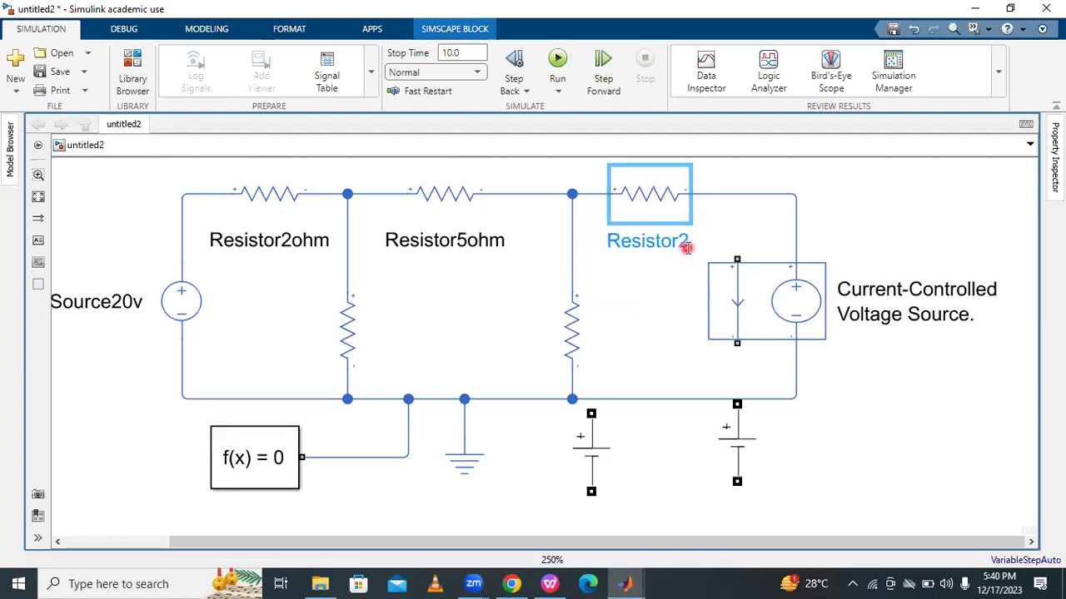
{"action": "type", "text": "o"}
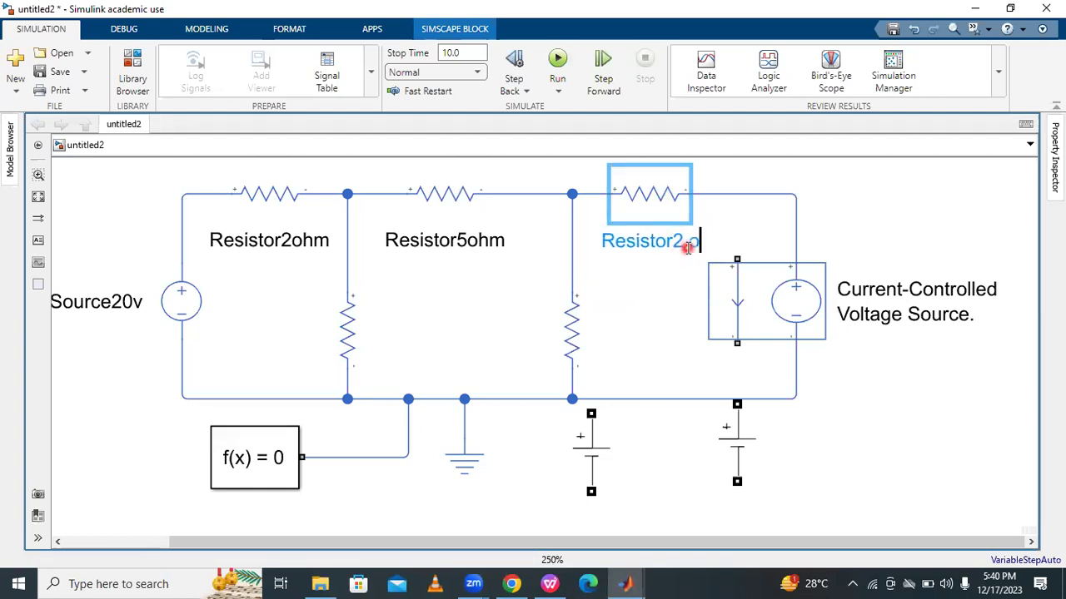
{"action": "type", "text": "hm,"}
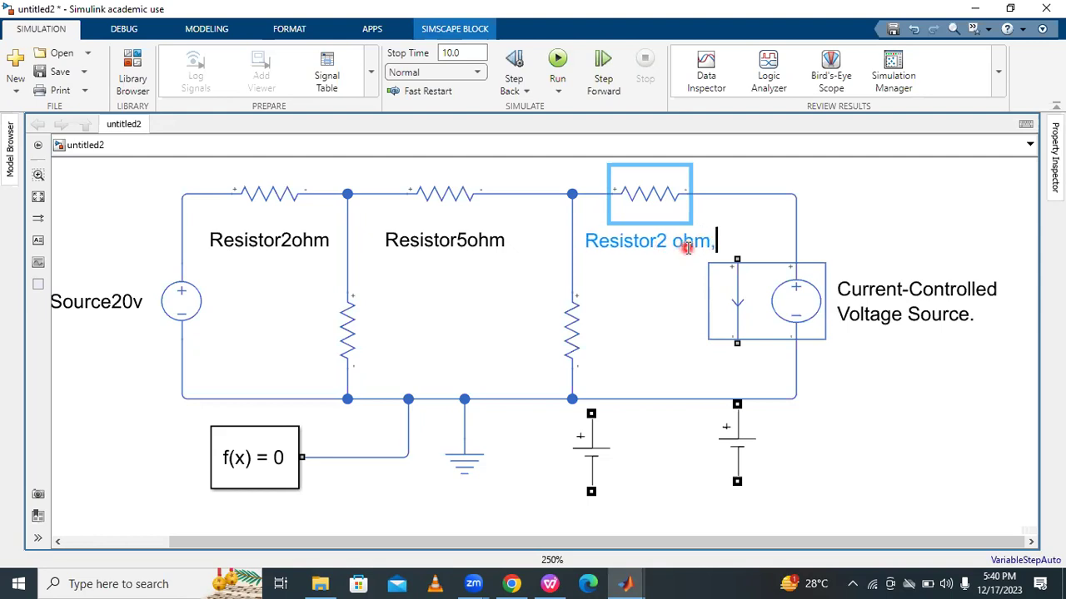
{"action": "key", "text": "BackSpace"}
{"action": "type", "text": ".."}
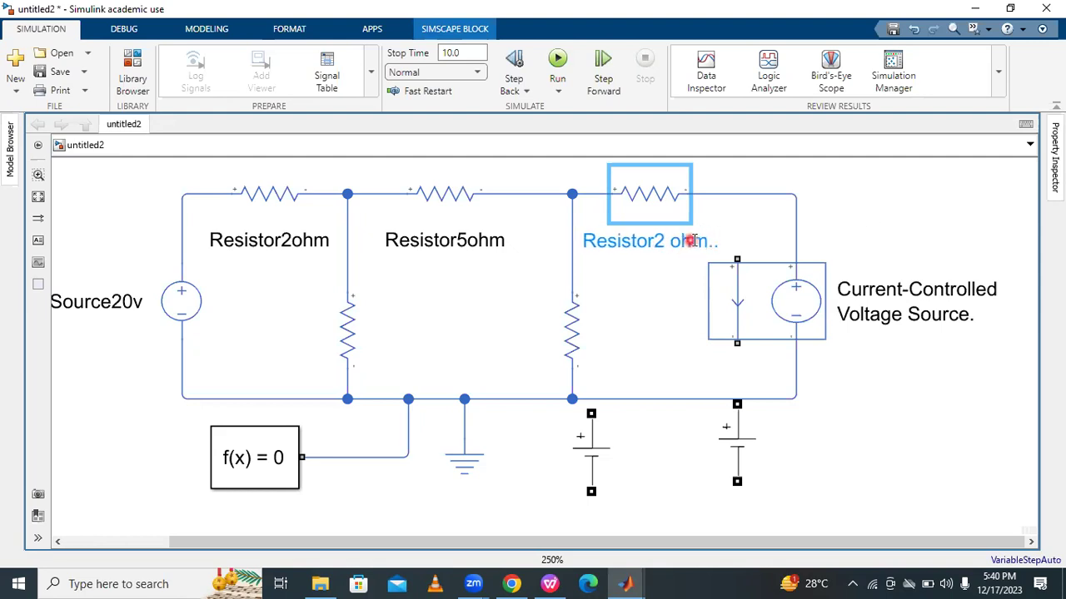
{"action": "left_click", "coordinate": [811, 423]}
- Delete the two unconnected battery blocks below the lower rail
{"action": "left_click", "coordinate": [628, 434]}
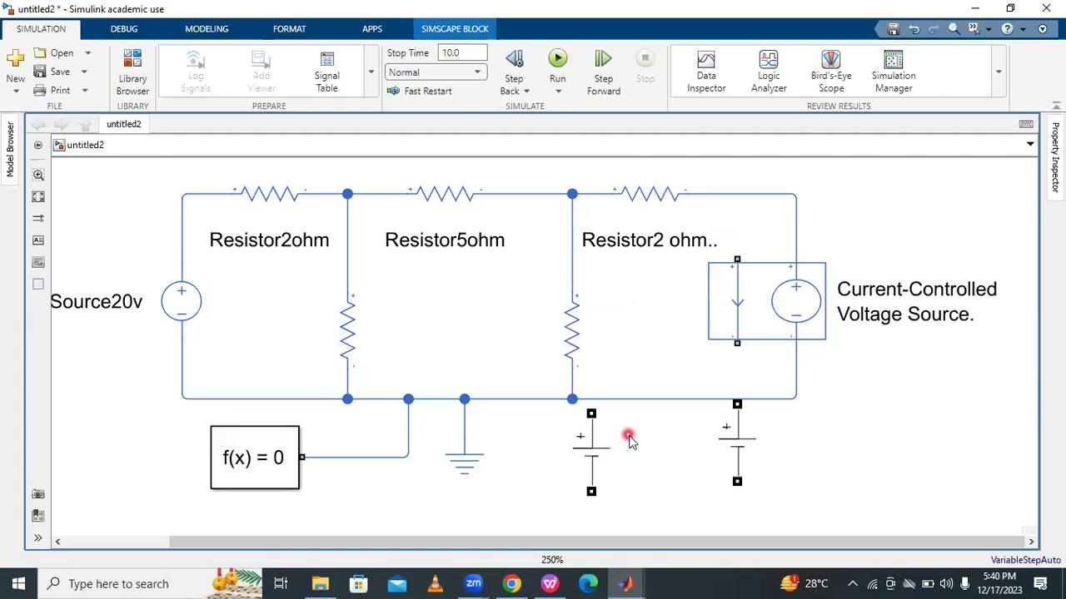
{"action": "left_click", "coordinate": [594, 452]}
{"action": "key", "text": "Delete"}
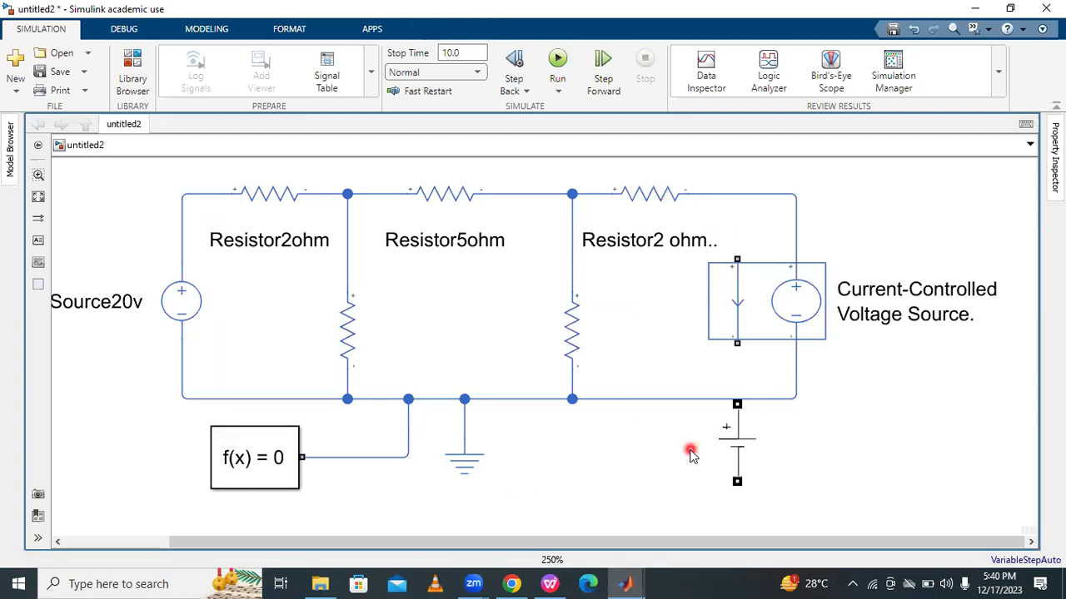
{"action": "left_click", "coordinate": [722, 445]}
{"action": "key", "text": "Delete"}
- Check the resistance of the vertical resistor nearest the DC source, rename it "Resistor20 ohm" and move its label beneath the symbol
{"action": "left_click", "coordinate": [348, 348]}
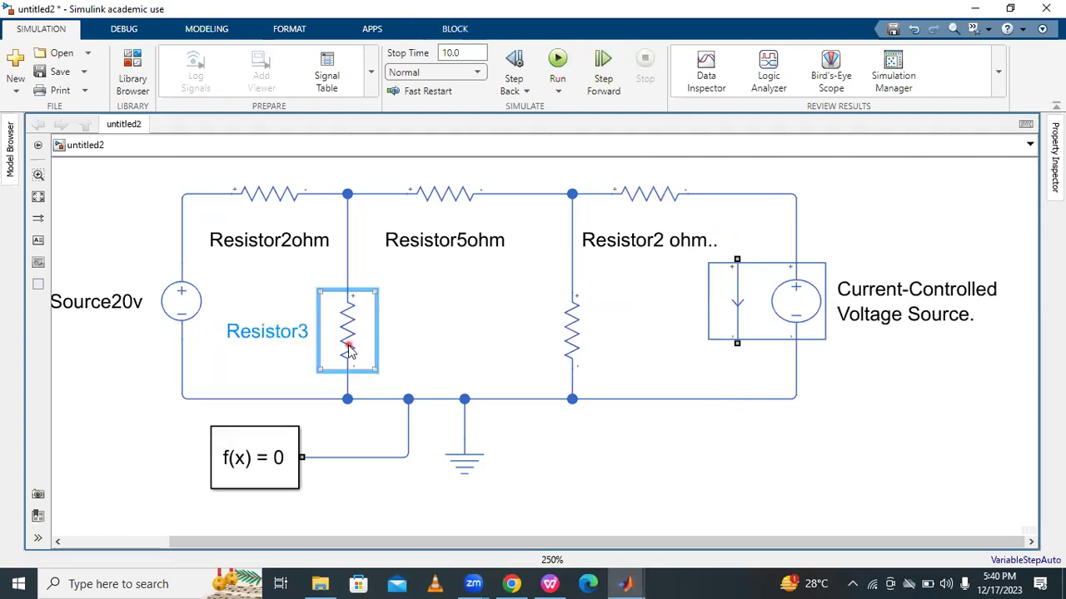
{"action": "double_click", "coordinate": [348, 350]}
{"action": "left_click", "coordinate": [792, 128]}
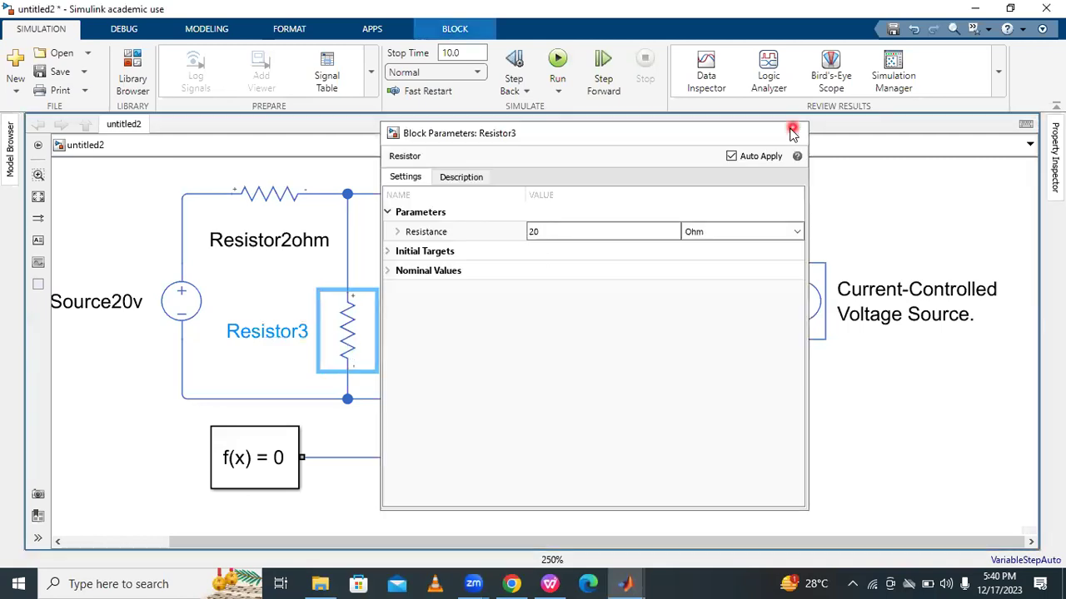
{"action": "left_click", "coordinate": [308, 332]}
{"action": "left_click", "coordinate": [367, 432]}
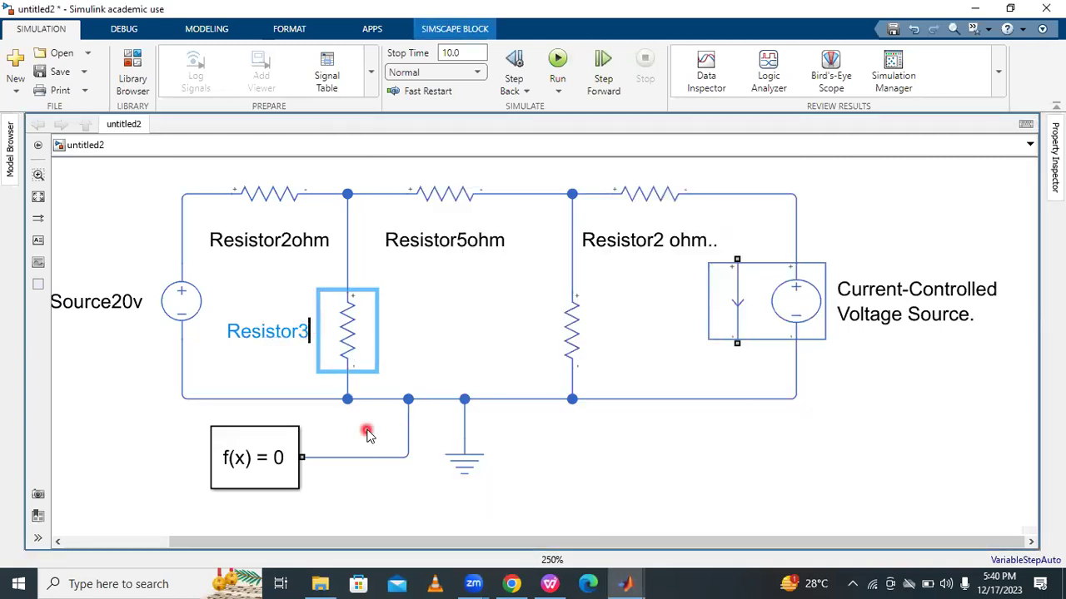
{"action": "key", "text": "BackSpace"}
{"action": "type", "text": "20 oh"}
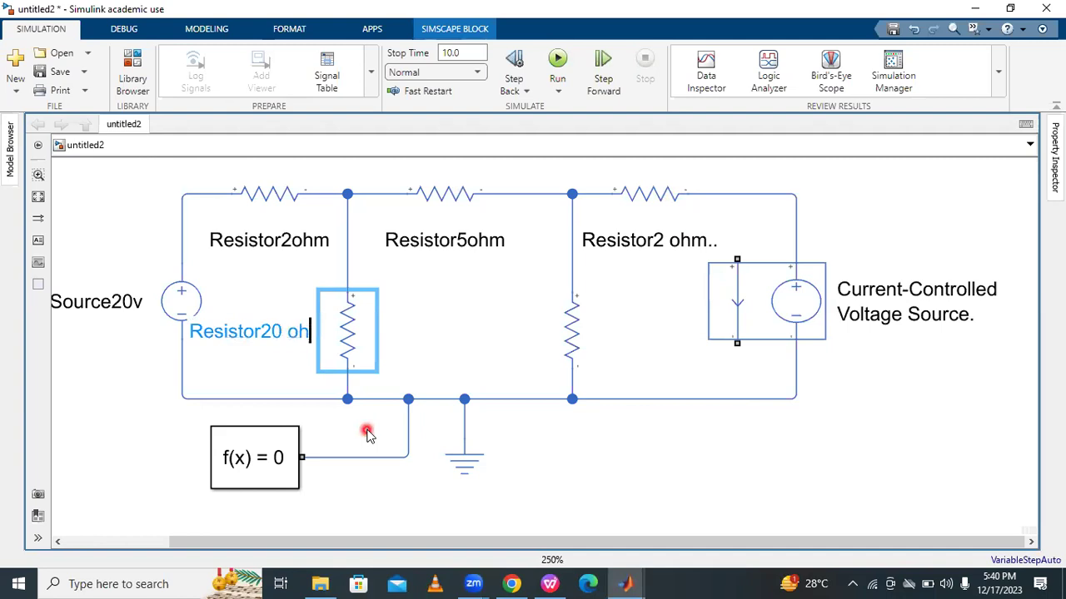
{"action": "type", "text": "m"}
{"action": "left_click", "coordinate": [441, 318]}
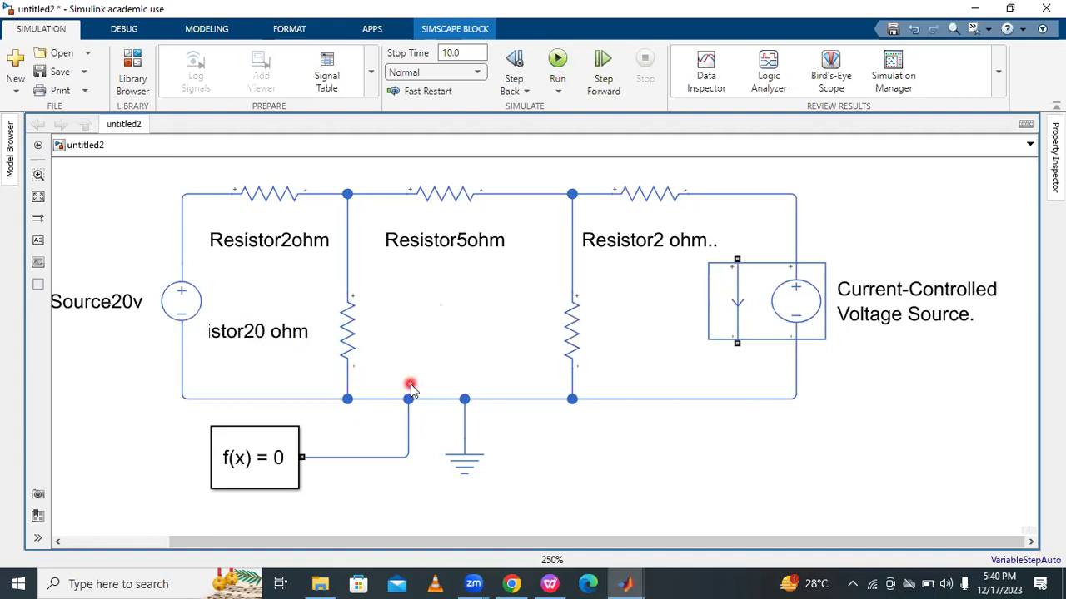
{"action": "left_click_drag", "start_coordinate": [262, 334], "coordinate": [372, 381]}
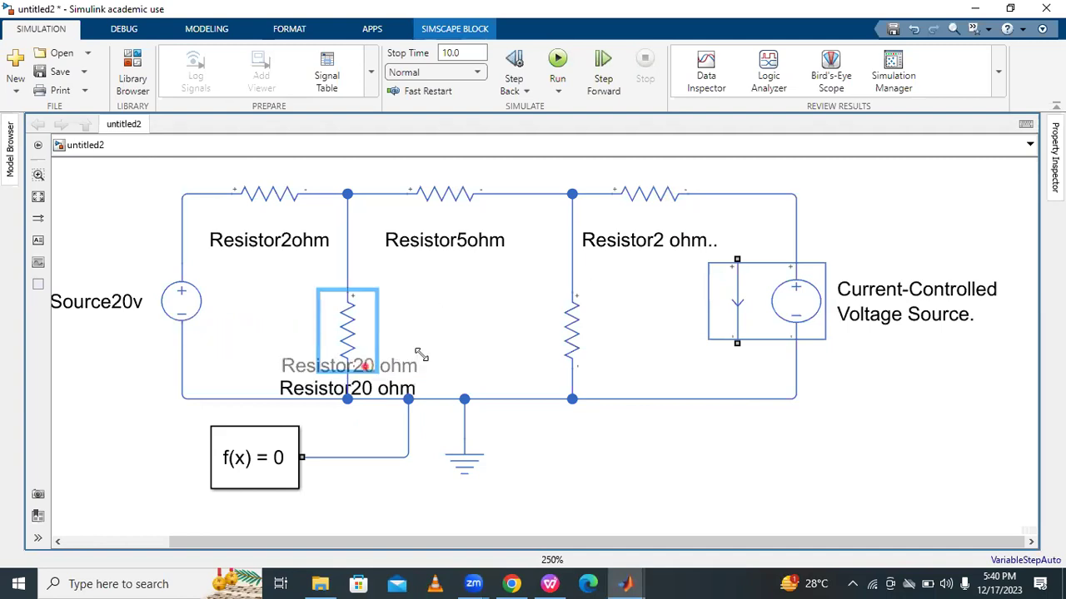
{"action": "left_click", "coordinate": [508, 329]}
- Check the resistance of the second vertical resistor and rename it "Resistor10 ohm"
{"action": "left_click", "coordinate": [569, 323]}
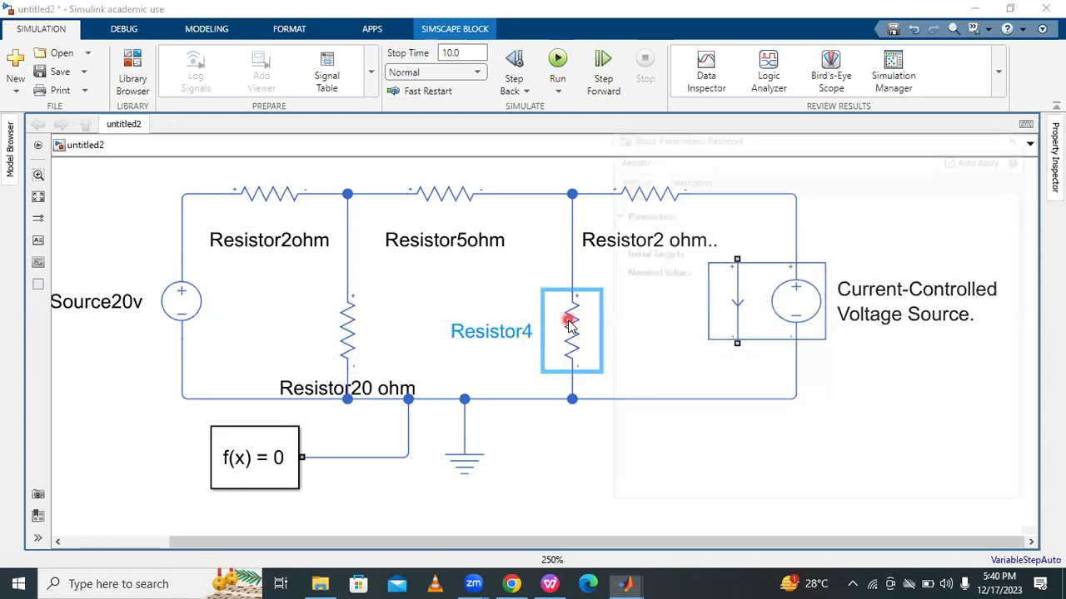
{"action": "left_click", "coordinate": [767, 259]}
{"action": "left_click", "coordinate": [1020, 133]}
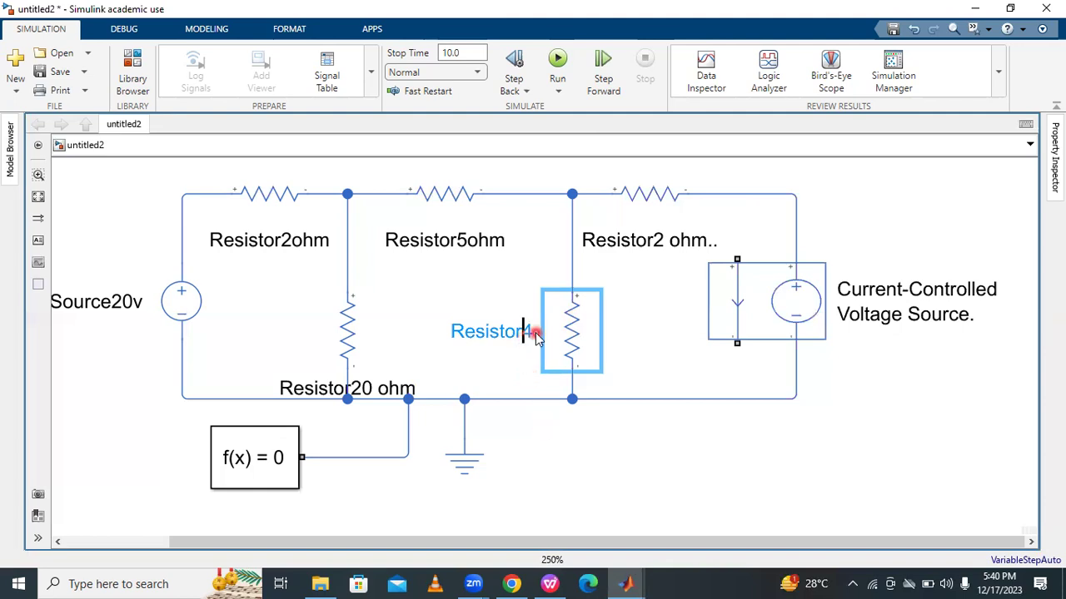
{"action": "key", "text": "Delete"}
{"action": "type", "text": "10"}
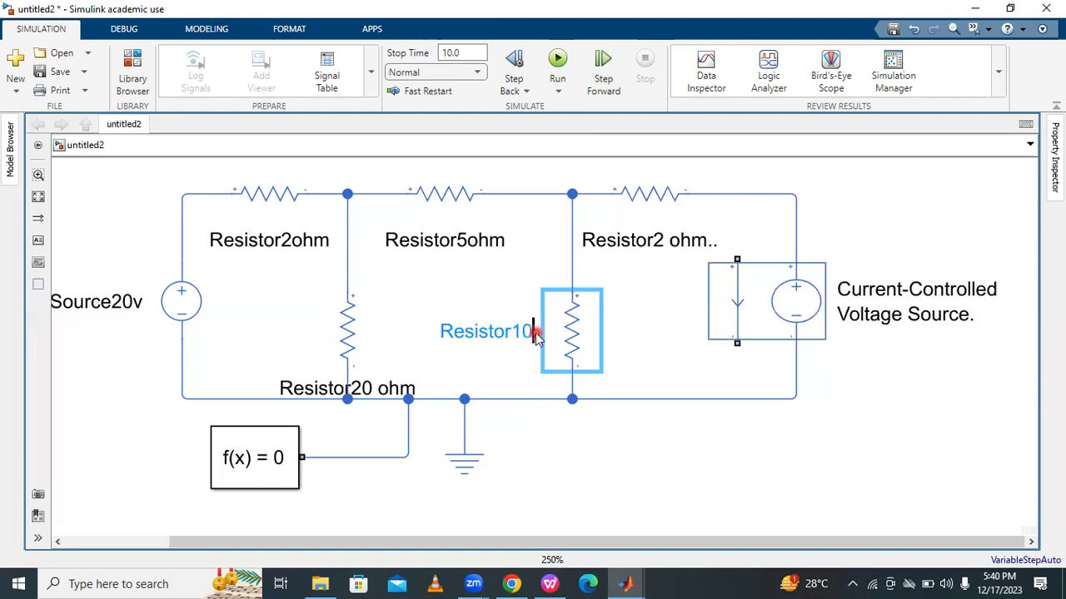
{"action": "left_click", "coordinate": [537, 336]}
{"action": "type", "text": "ohm"}
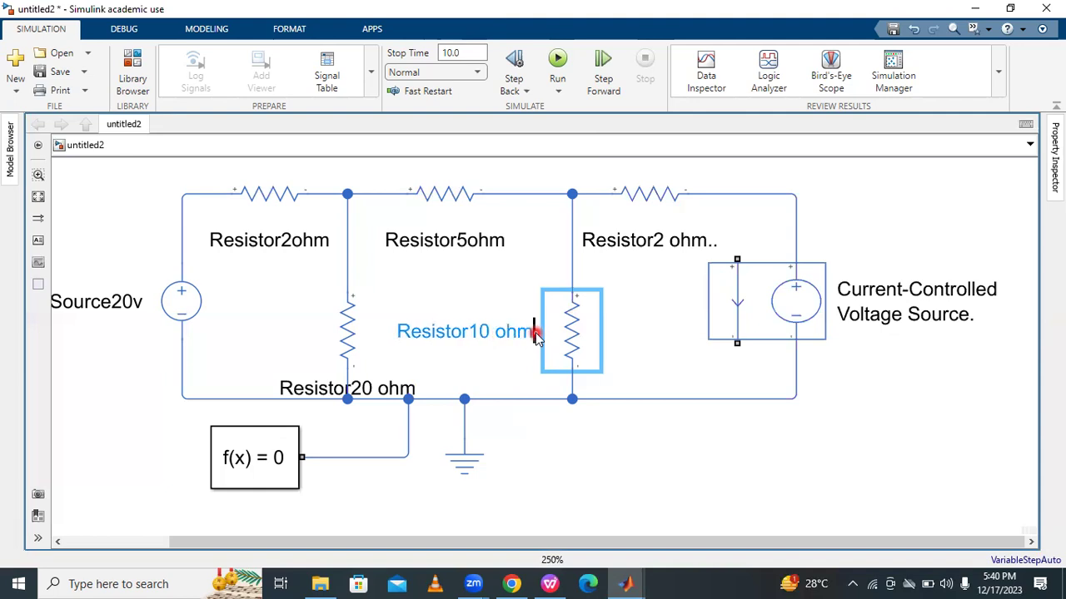
{"action": "left_click", "coordinate": [749, 498]}
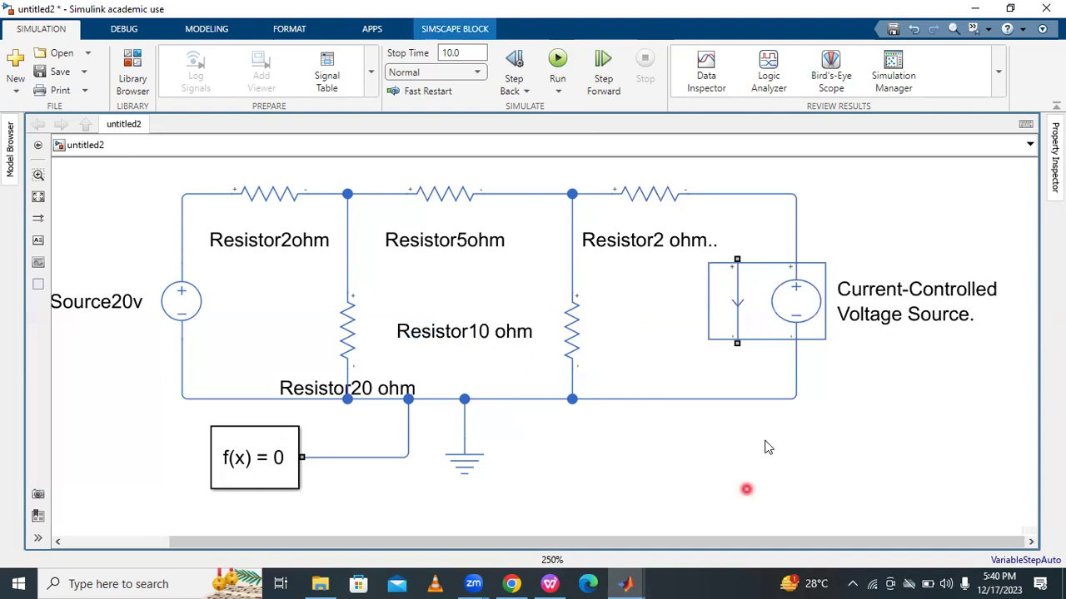
- Switch to the WPS presentation and examine on the circuit slide which branch current controls the dependent source
{"action": "left_click", "coordinate": [751, 314]}
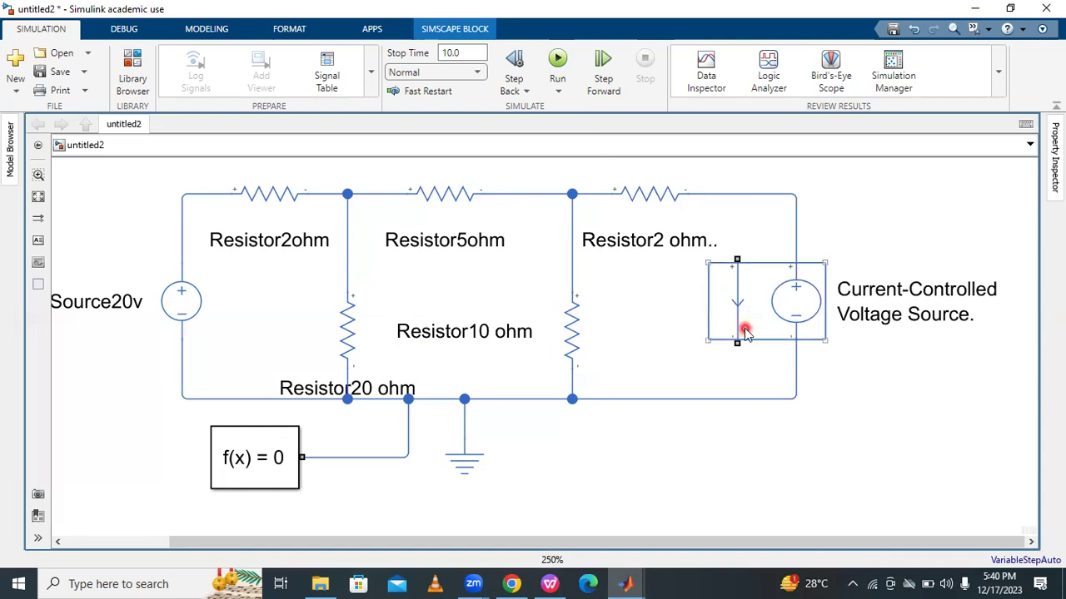
{"action": "left_click", "coordinate": [785, 316]}
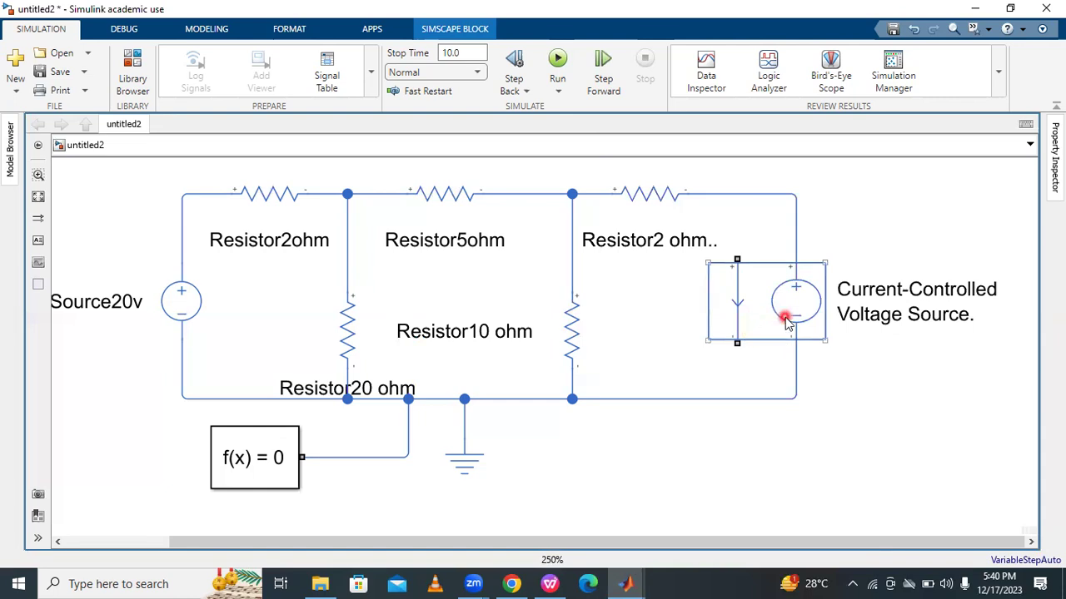
{"action": "left_click", "coordinate": [550, 583]}
{"action": "left_click", "coordinate": [508, 296]}
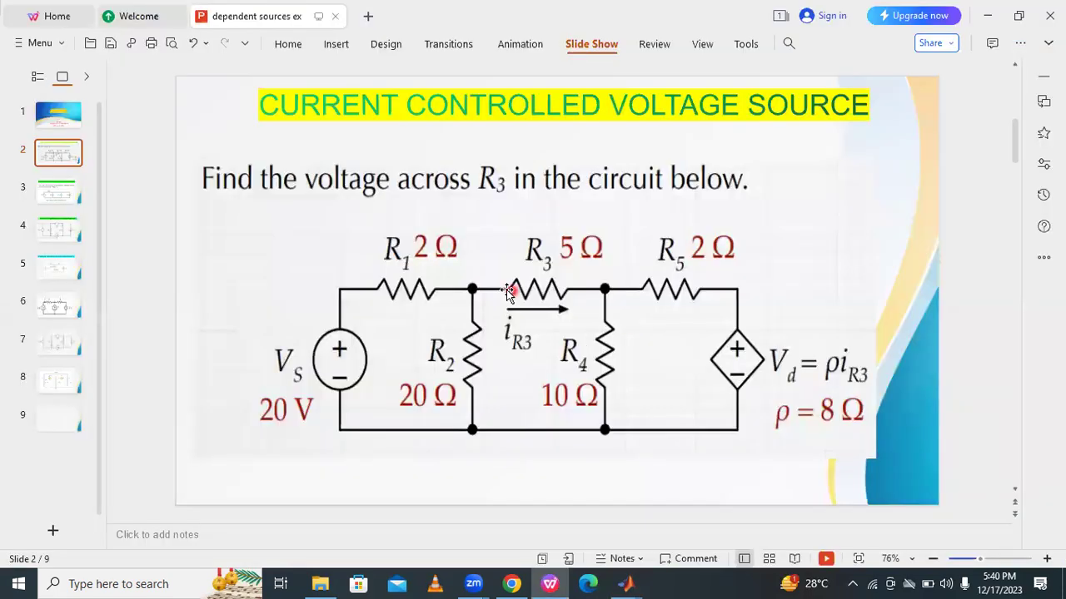
{"action": "left_click", "coordinate": [597, 268]}
{"action": "left_click", "coordinate": [545, 352]}
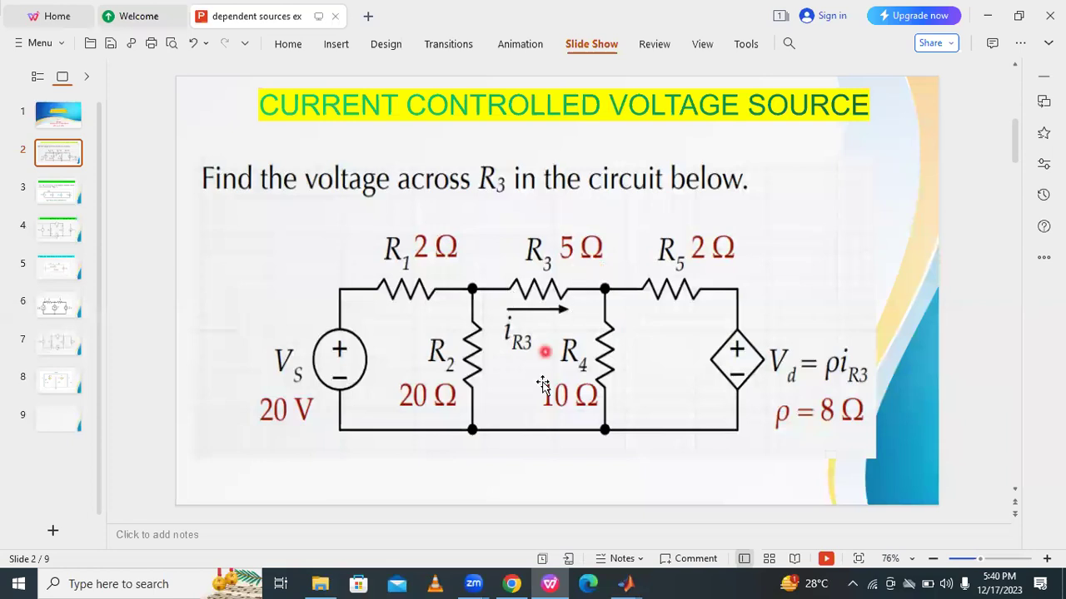
{"action": "left_click", "coordinate": [597, 355]}
{"action": "left_click", "coordinate": [510, 289]}
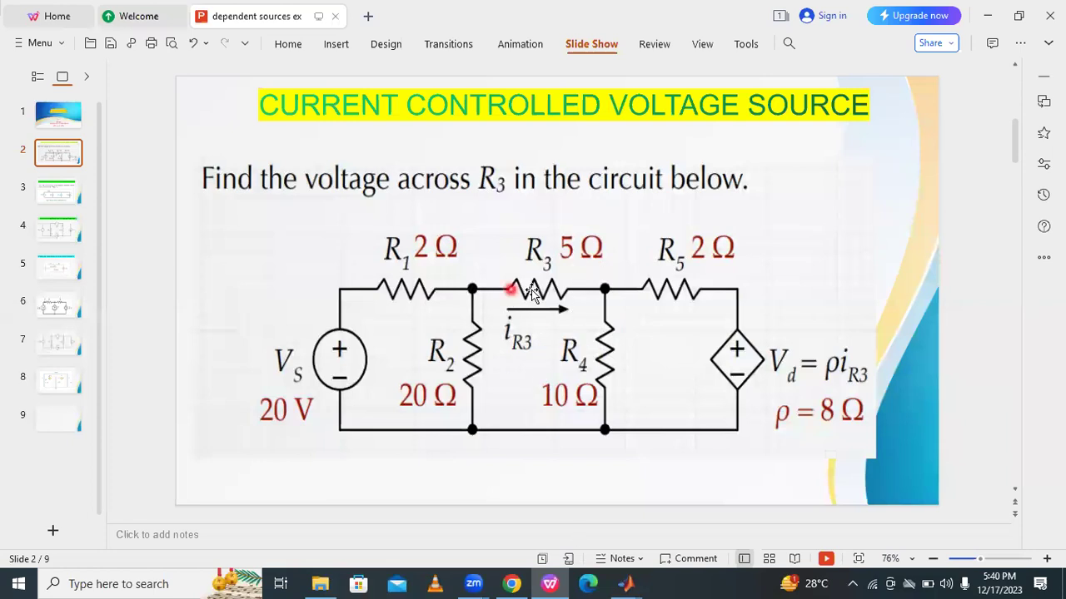
- Return to the Simulink model, shift Resistor5ohm towards the third upper resistor and delete the wire between it and the first junction
{"action": "mouse_move", "coordinate": [626, 584]}
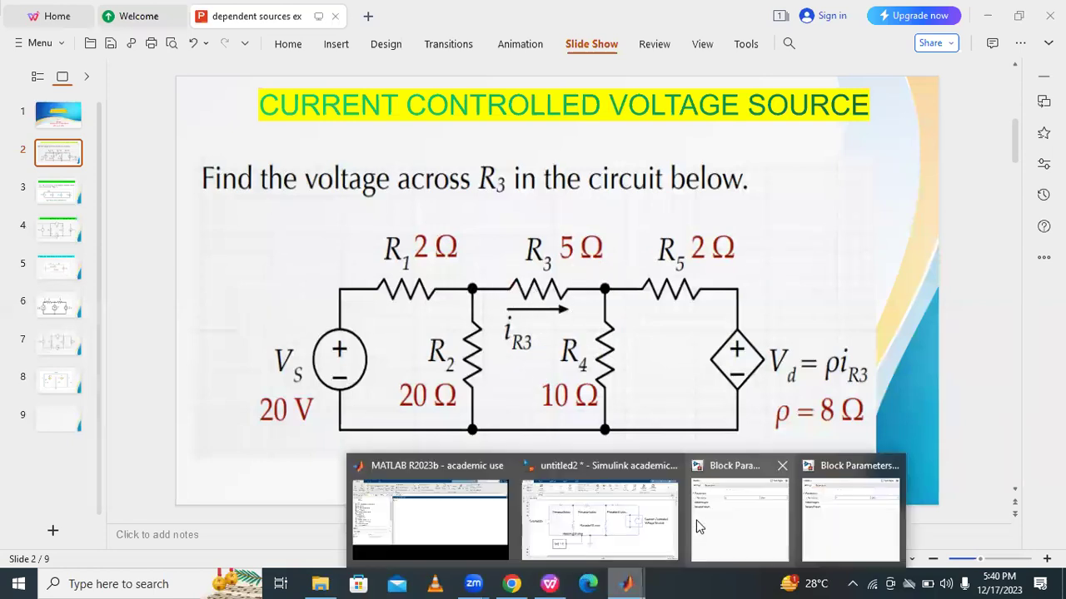
{"action": "left_click", "coordinate": [652, 513]}
{"action": "left_click", "coordinate": [742, 262]}
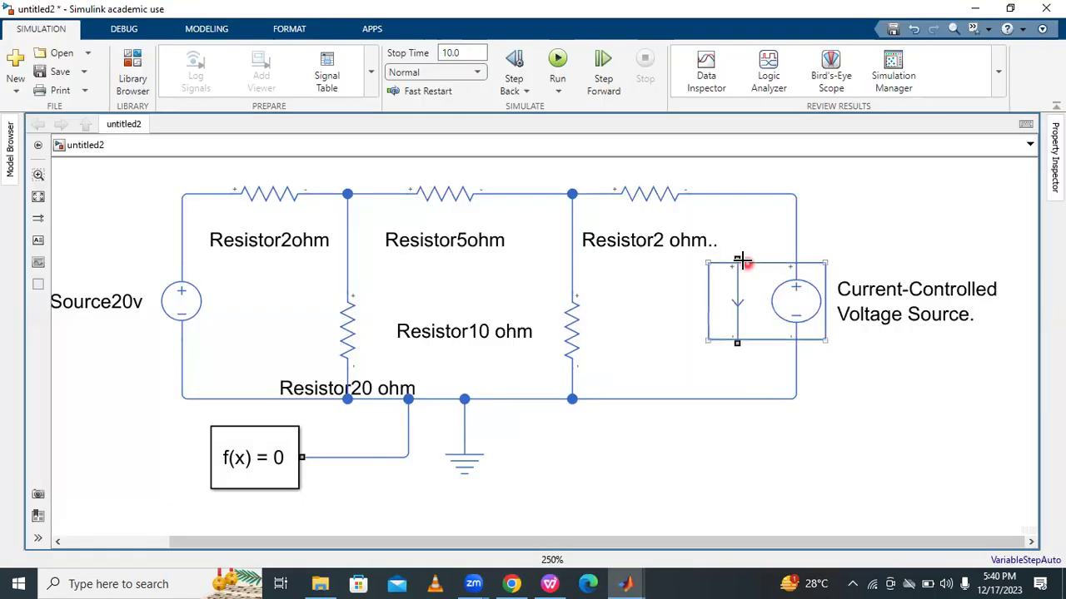
{"action": "left_click", "coordinate": [590, 292]}
{"action": "left_click_drag", "start_coordinate": [439, 200], "coordinate": [496, 213]}
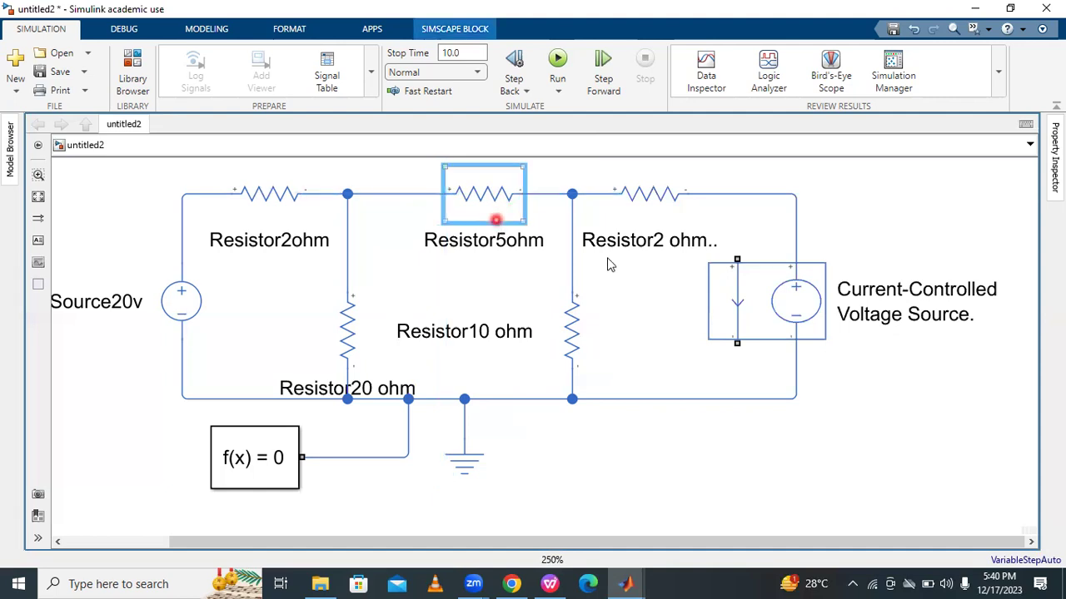
{"action": "left_click", "coordinate": [396, 195]}
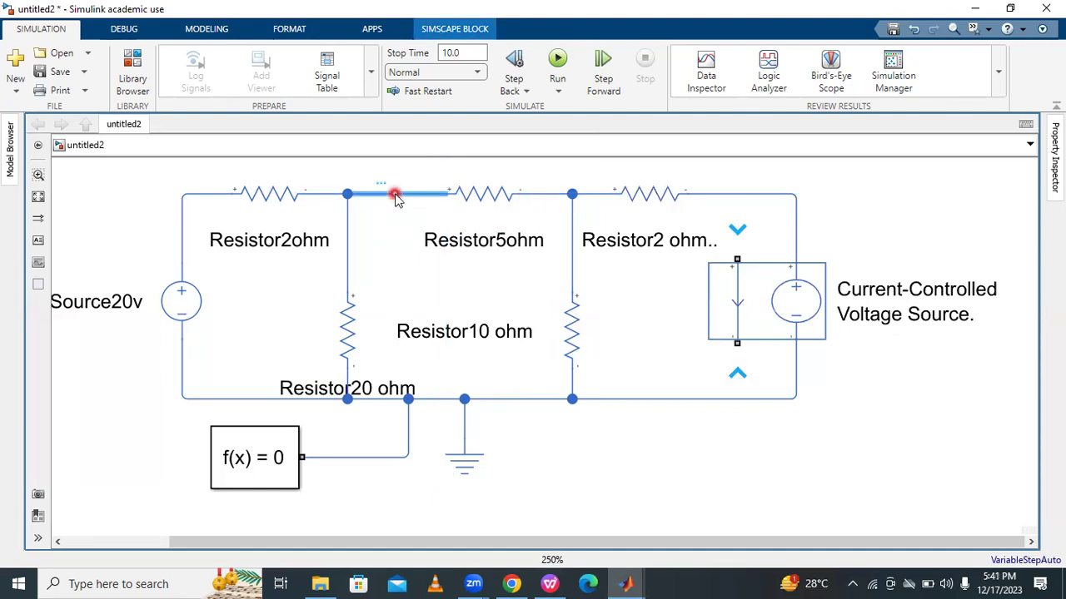
{"action": "key", "text": "Delete"}
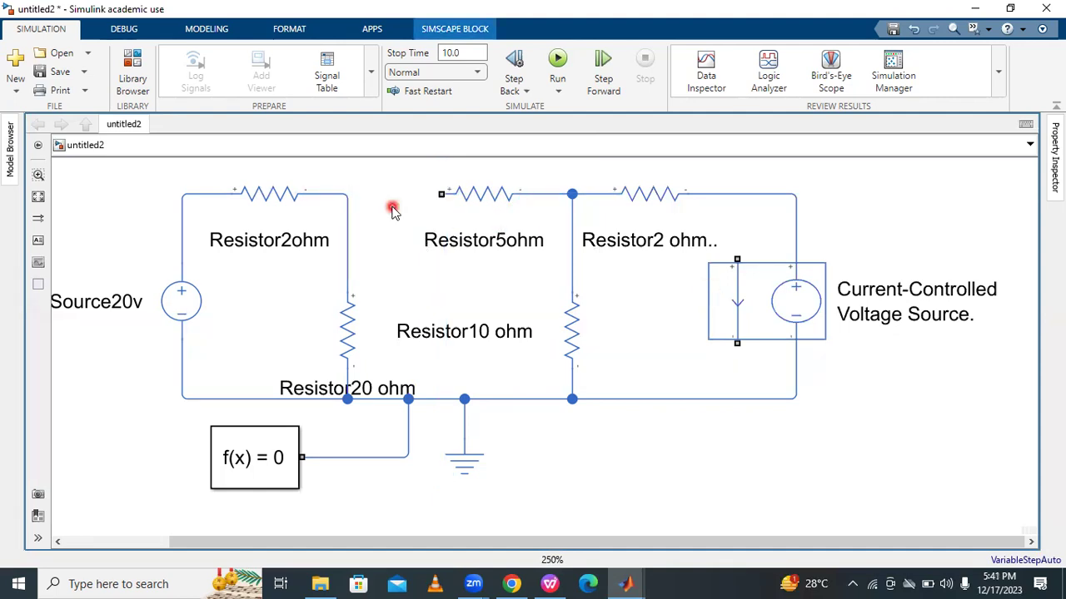
- Wire the controlled source's positive sensing port to the first upper junction and its negative sensing port to Resistor5ohm's free positive end
{"action": "left_click", "coordinate": [736, 259]}
{"action": "left_click_drag", "start_coordinate": [736, 259], "coordinate": [328, 190]}
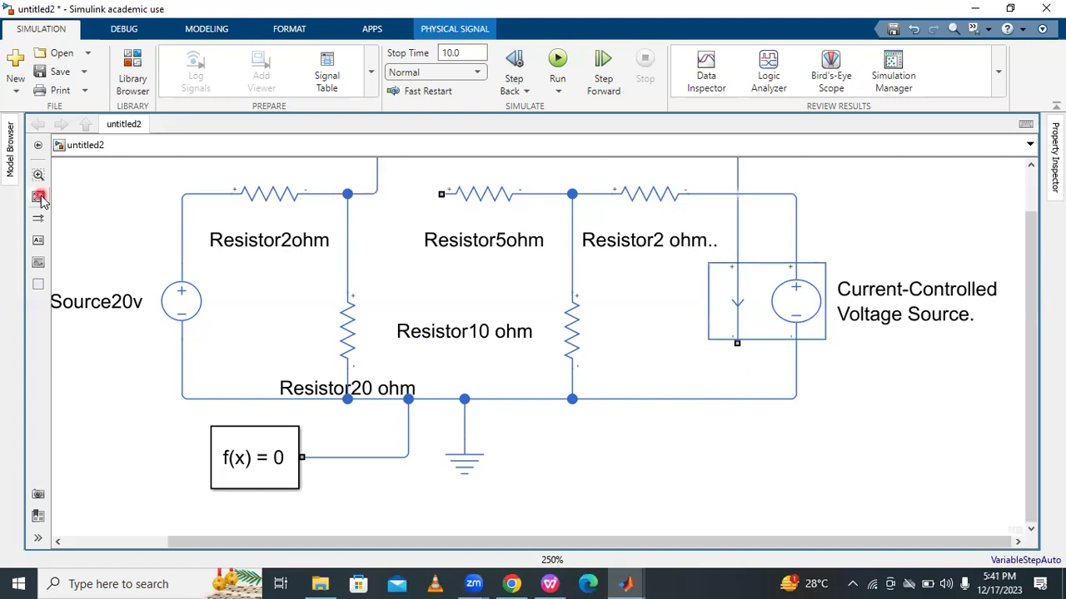
{"action": "left_click", "coordinate": [574, 354]}
{"action": "key", "text": "space"}
{"action": "left_click_drag", "start_coordinate": [786, 388], "coordinate": [523, 259]}
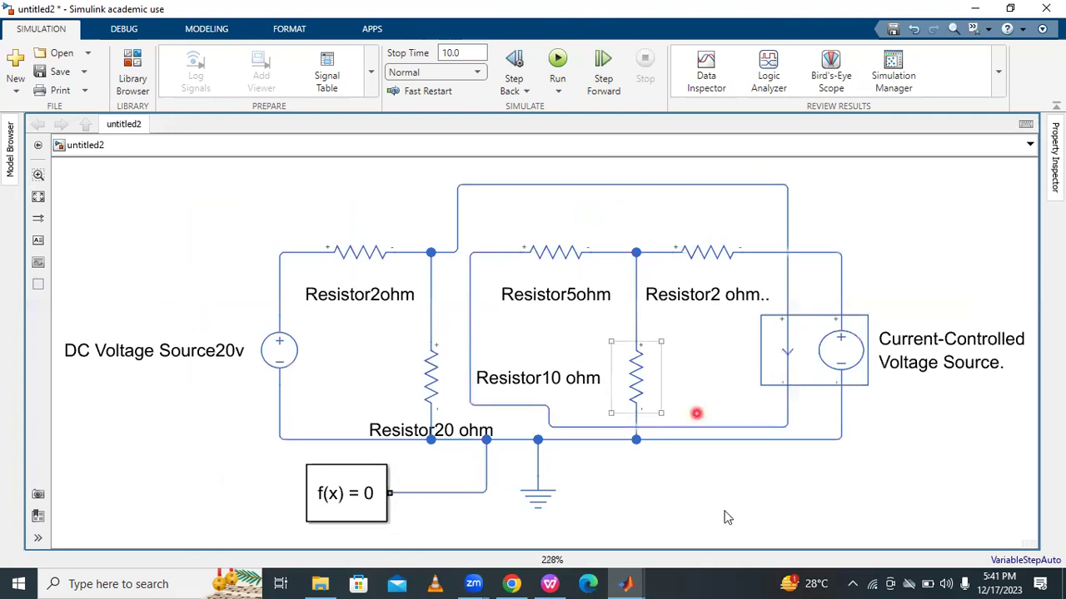
- Reroute the two sensing wires, raising the lower one away from the bottom rail and lowering the upper one closer to the resistors
{"action": "left_click", "coordinate": [682, 428]}
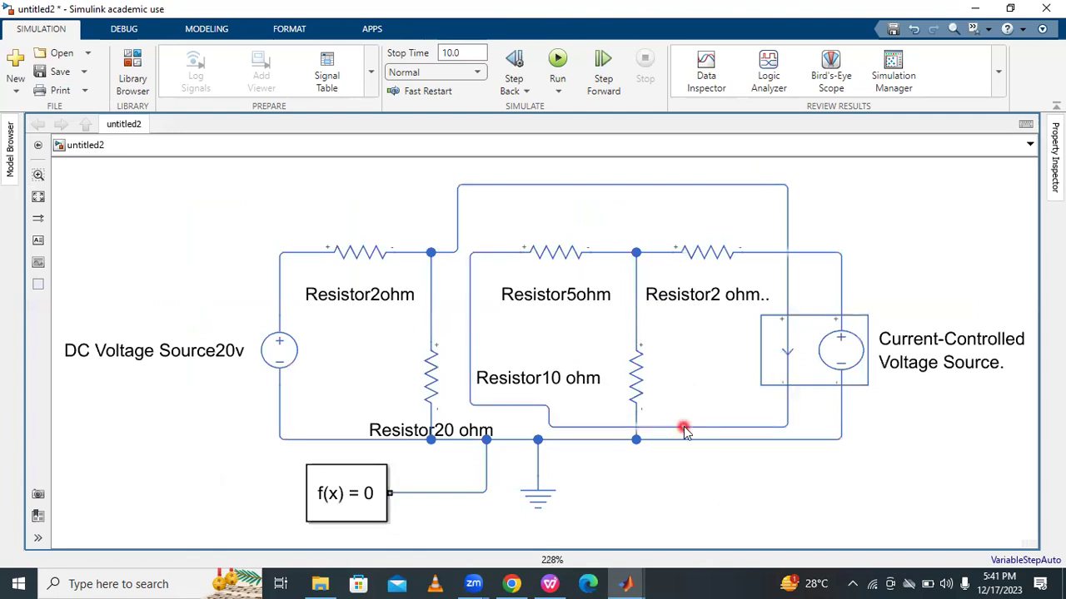
{"action": "left_click_drag", "start_coordinate": [671, 369], "coordinate": [654, 412]}
{"action": "left_click", "coordinate": [662, 191]}
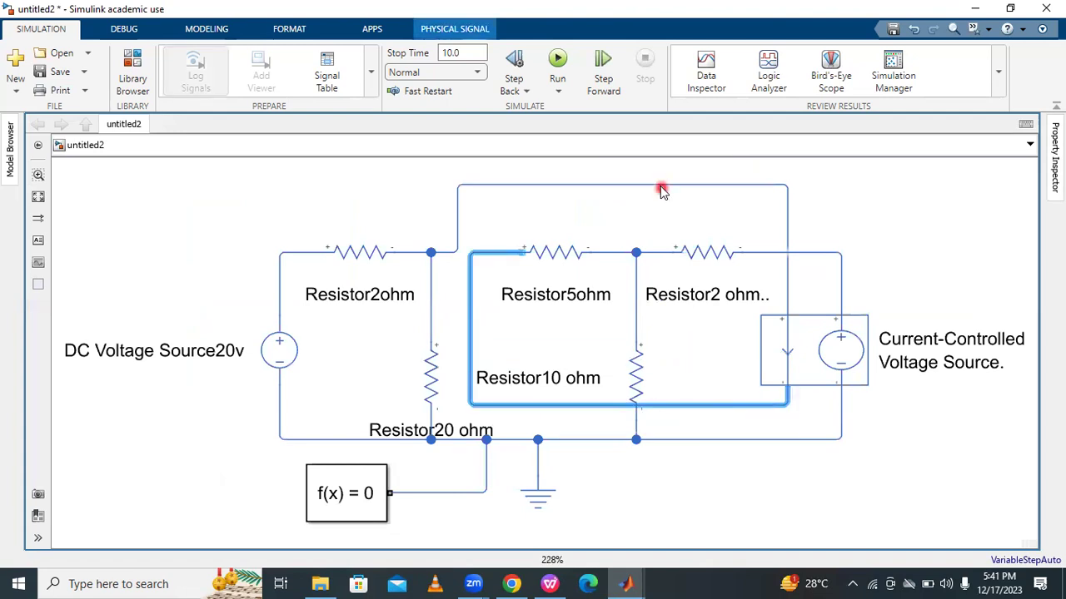
{"action": "left_click_drag", "start_coordinate": [661, 191], "coordinate": [656, 219]}
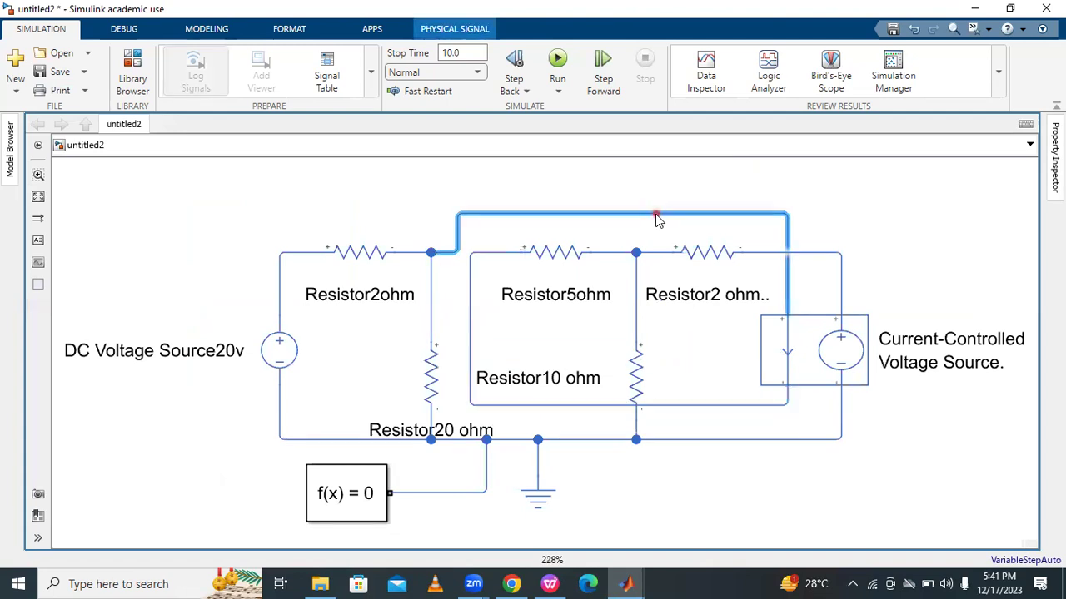
{"action": "left_click", "coordinate": [837, 218]}
- Trace the current path from the first upper resistor through the controlled source's sensing branch to Resistor5ohm
{"action": "left_click", "coordinate": [354, 263]}
{"action": "left_click", "coordinate": [506, 260]}
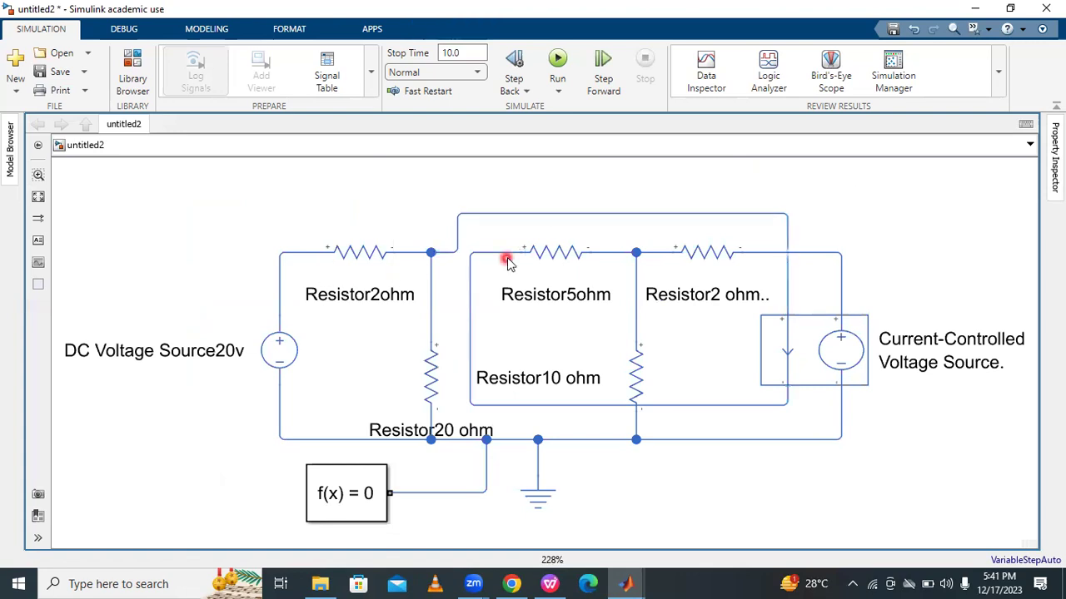
{"action": "left_click", "coordinate": [428, 242]}
{"action": "left_click", "coordinate": [492, 223]}
{"action": "left_click", "coordinate": [786, 287]}
{"action": "left_click", "coordinate": [615, 414]}
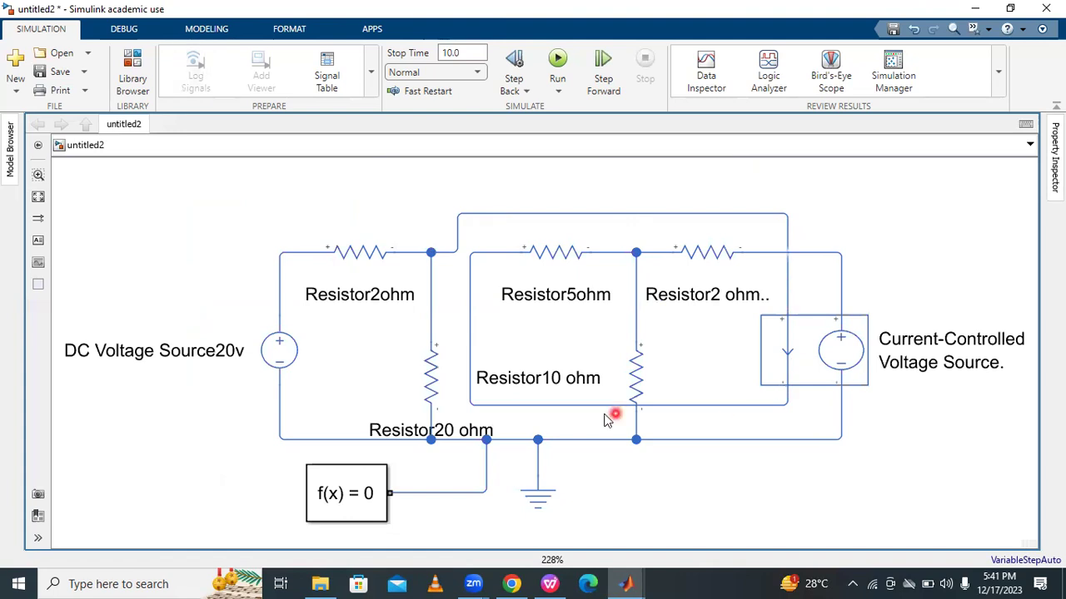
{"action": "left_click", "coordinate": [626, 253]}
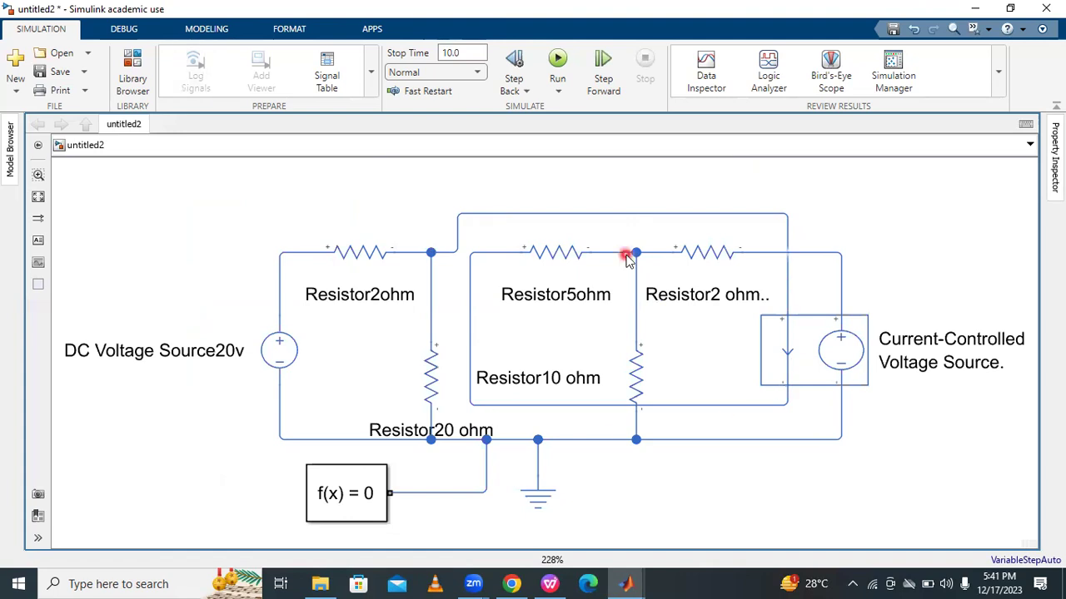
- Check the controlled source's gain on the problem slide, then set the Current-Controlled Voltage Source's transresistance K to 8 Ohm in the Simulink model
{"action": "left_click", "coordinate": [549, 583]}
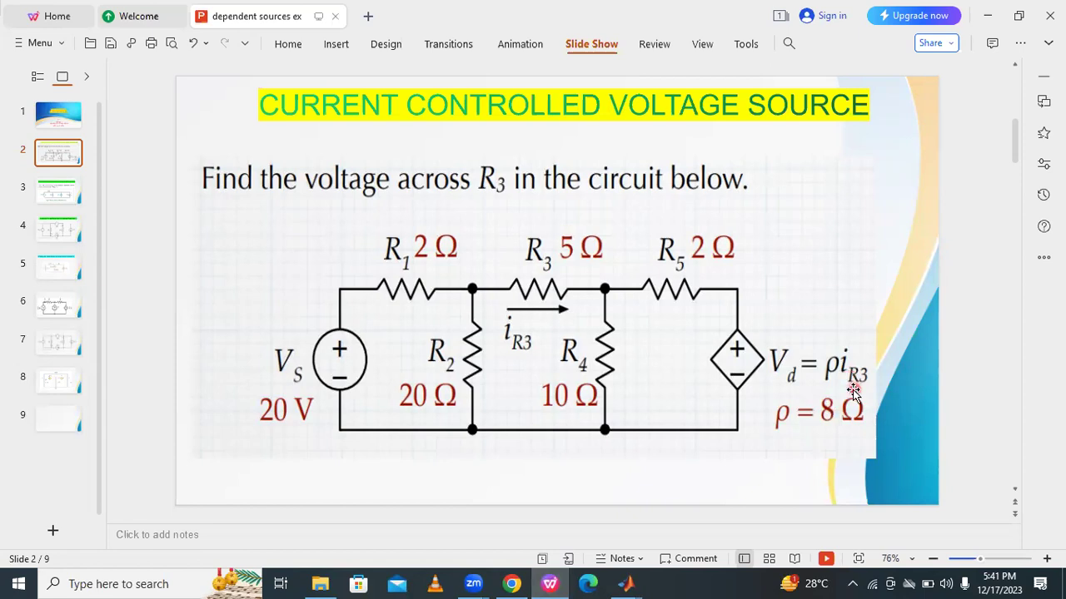
{"action": "left_click", "coordinate": [648, 458]}
{"action": "left_click", "coordinate": [624, 583]}
{"action": "left_click", "coordinate": [839, 367]}
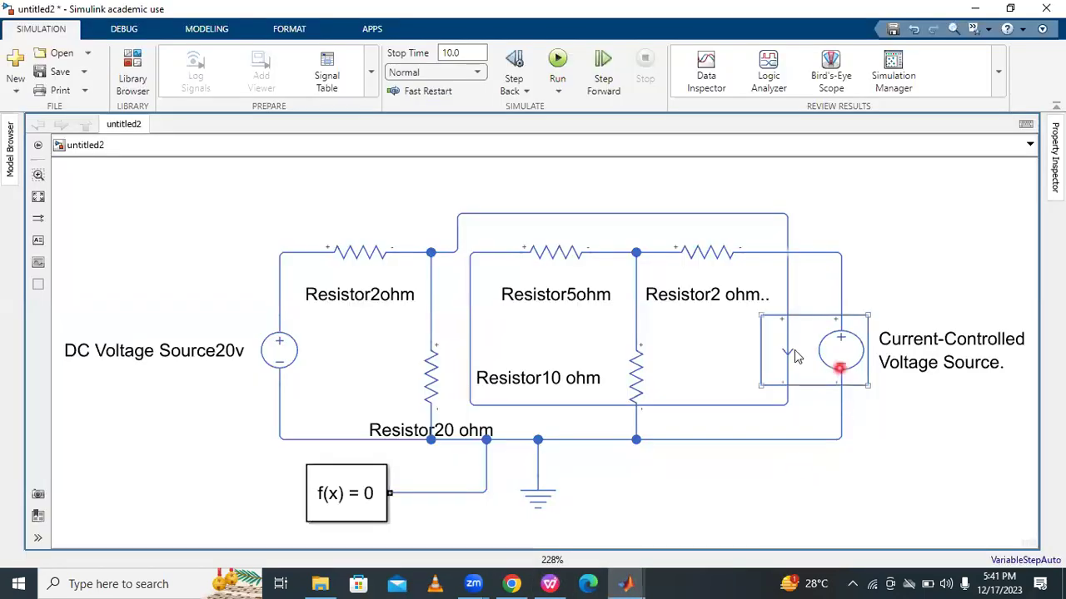
{"action": "double_click", "coordinate": [787, 349]}
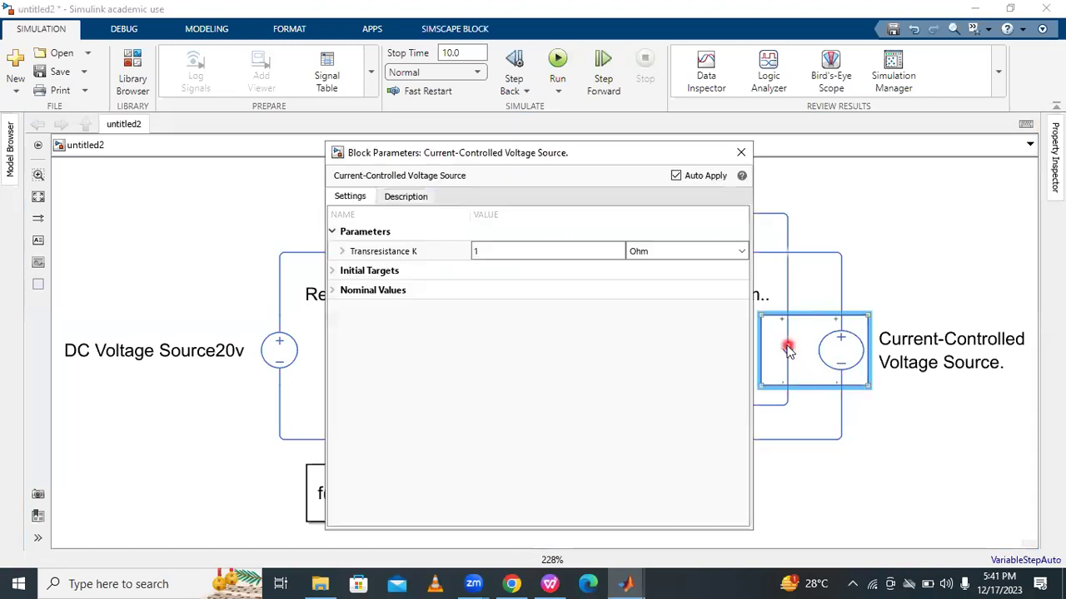
{"action": "left_click", "coordinate": [405, 271]}
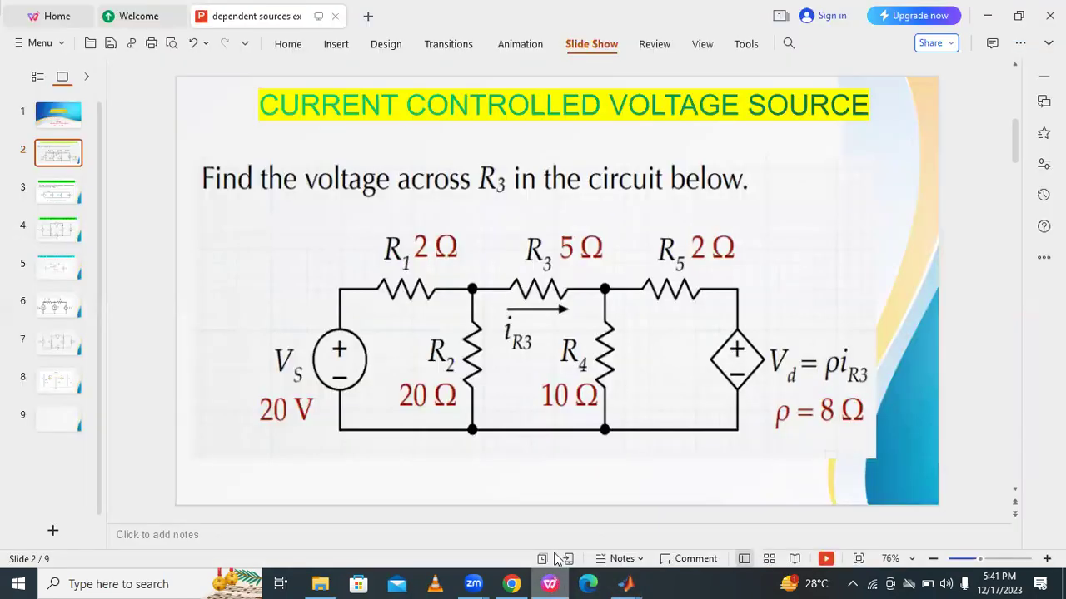
{"action": "left_click", "coordinate": [514, 251]}
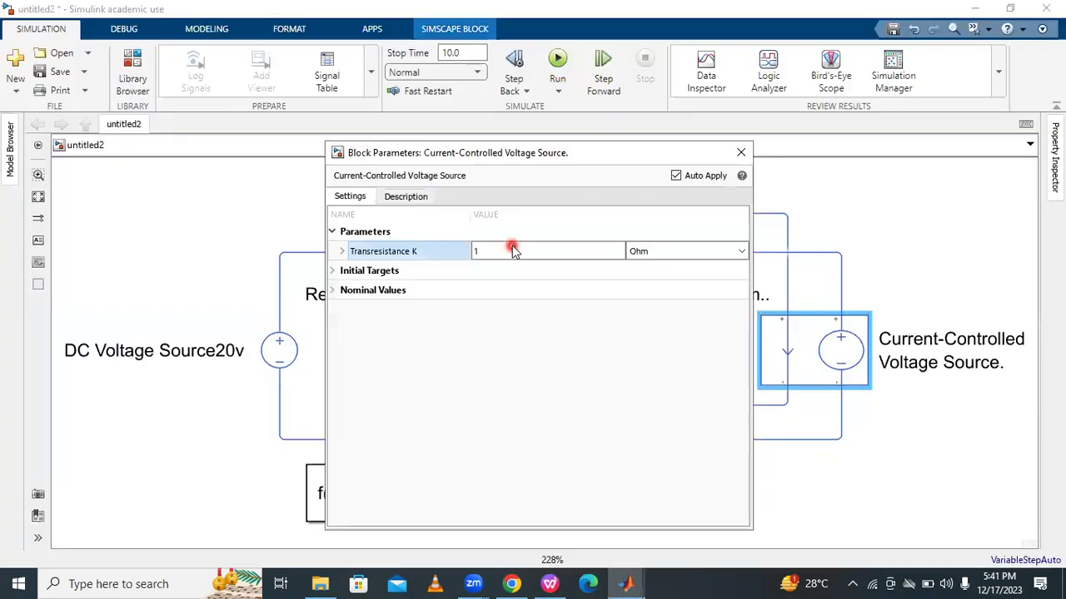
{"action": "left_click", "coordinate": [512, 242]}
{"action": "type", "text": "8"}
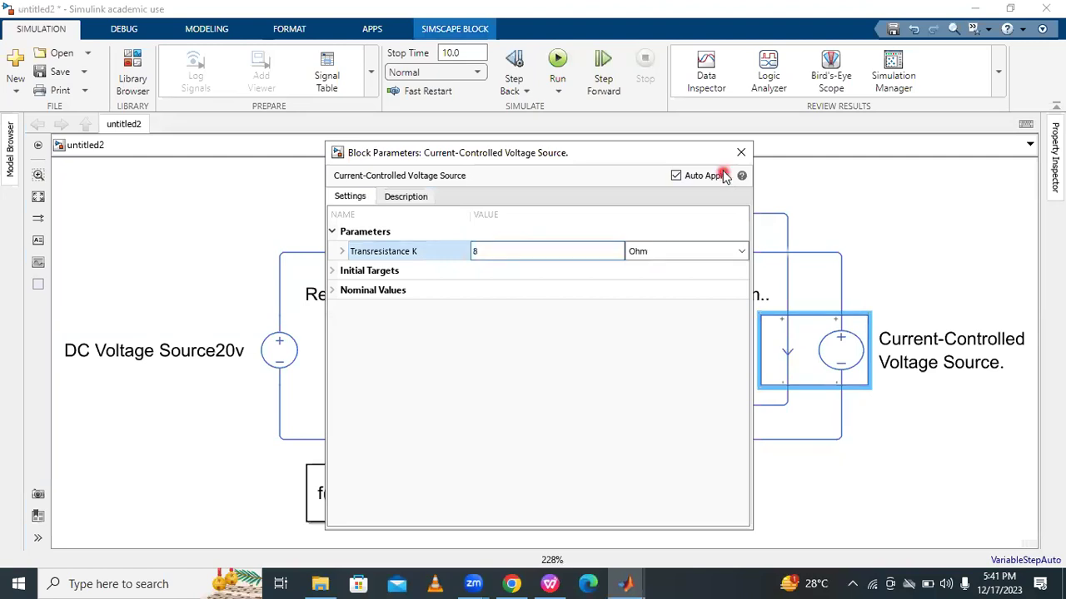
{"action": "left_click", "coordinate": [741, 153]}
{"action": "left_click", "coordinate": [659, 334]}
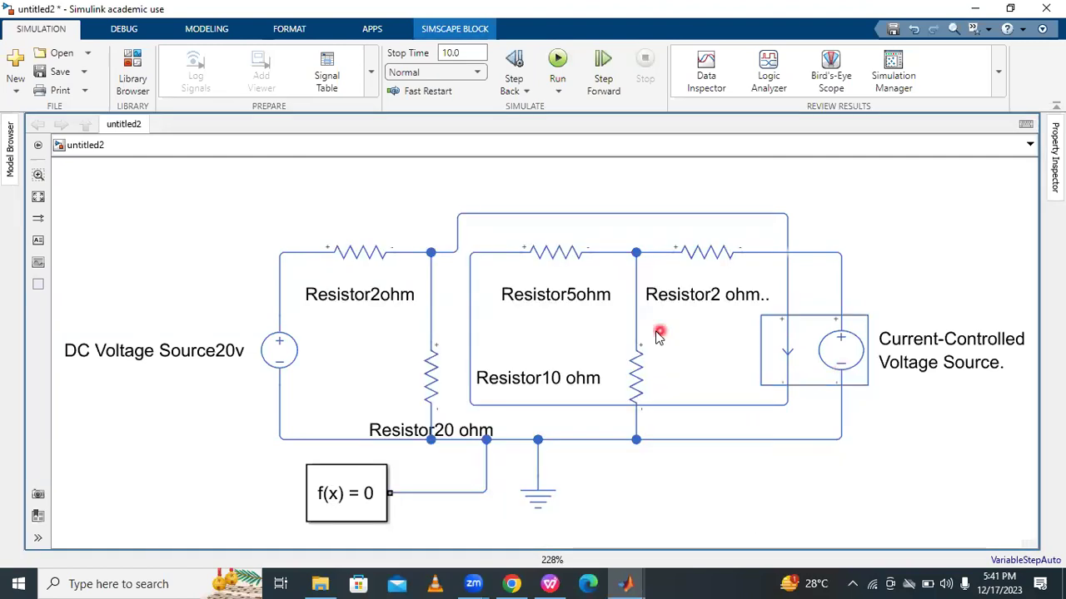
- Switch to the problem slide to review the circuit and the required voltage across R3, then return to the Simulink model
{"action": "left_click", "coordinate": [37, 200]}
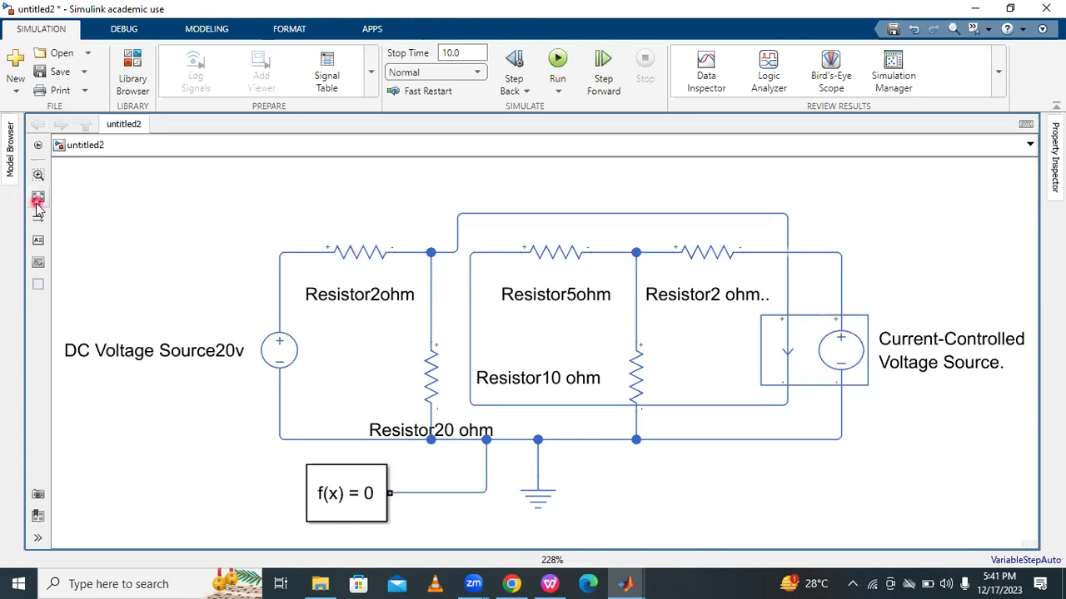
{"action": "left_click", "coordinate": [581, 420]}
{"action": "left_click", "coordinate": [649, 476]}
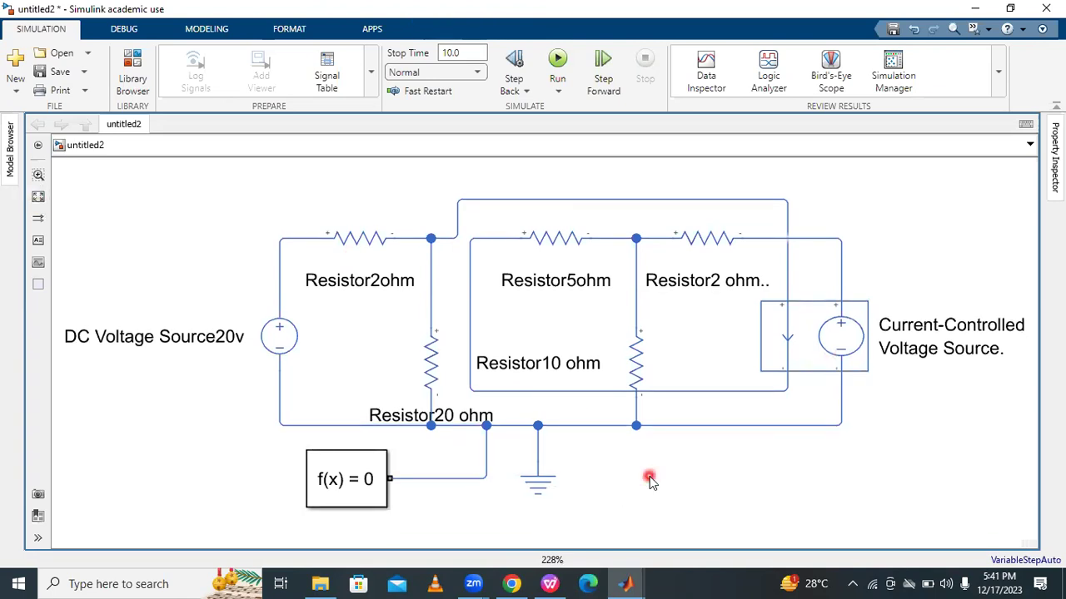
{"action": "left_click", "coordinate": [678, 414]}
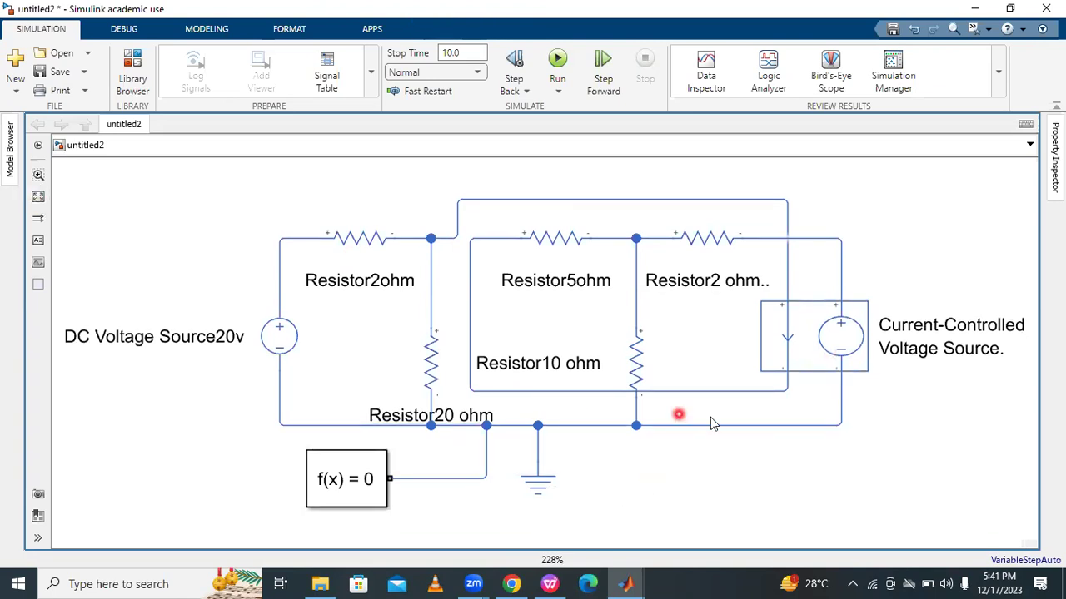
{"action": "left_click", "coordinate": [563, 582]}
{"action": "left_click", "coordinate": [452, 324]}
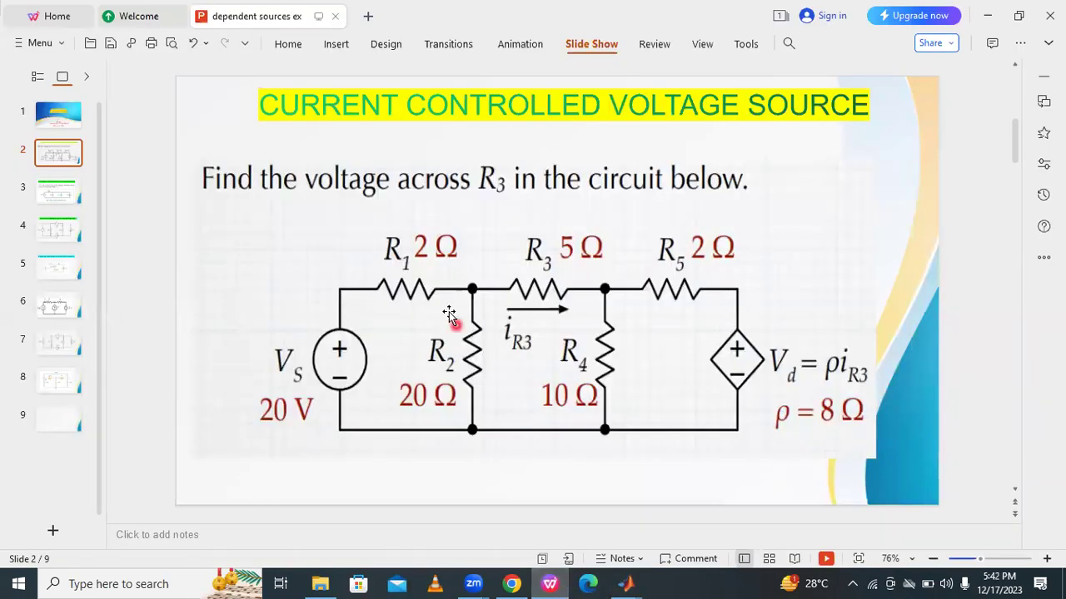
{"action": "left_click", "coordinate": [396, 190]}
{"action": "left_click", "coordinate": [507, 189]}
{"action": "left_click", "coordinate": [567, 430]}
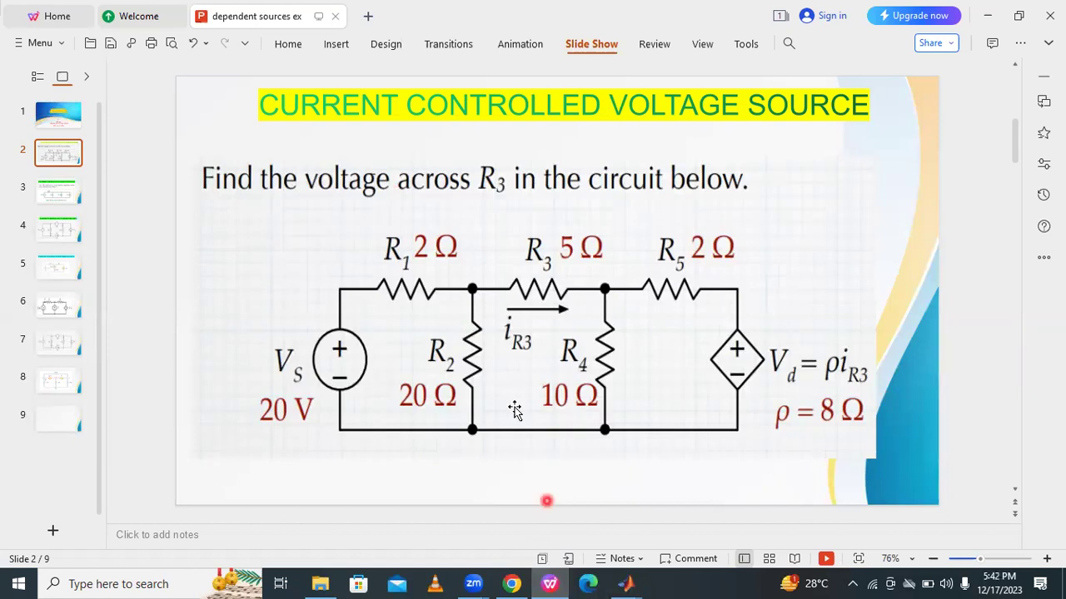
{"action": "left_click", "coordinate": [599, 391]}
{"action": "left_click", "coordinate": [662, 401]}
{"action": "left_click", "coordinate": [428, 244]}
{"action": "left_click", "coordinate": [489, 336]}
{"action": "left_click", "coordinate": [555, 308]}
{"action": "left_click", "coordinate": [644, 530]}
{"action": "mouse_move", "coordinate": [630, 580]}
{"action": "left_click", "coordinate": [641, 531]}
{"action": "left_click", "coordinate": [577, 240]}
{"action": "left_click", "coordinate": [422, 158]}
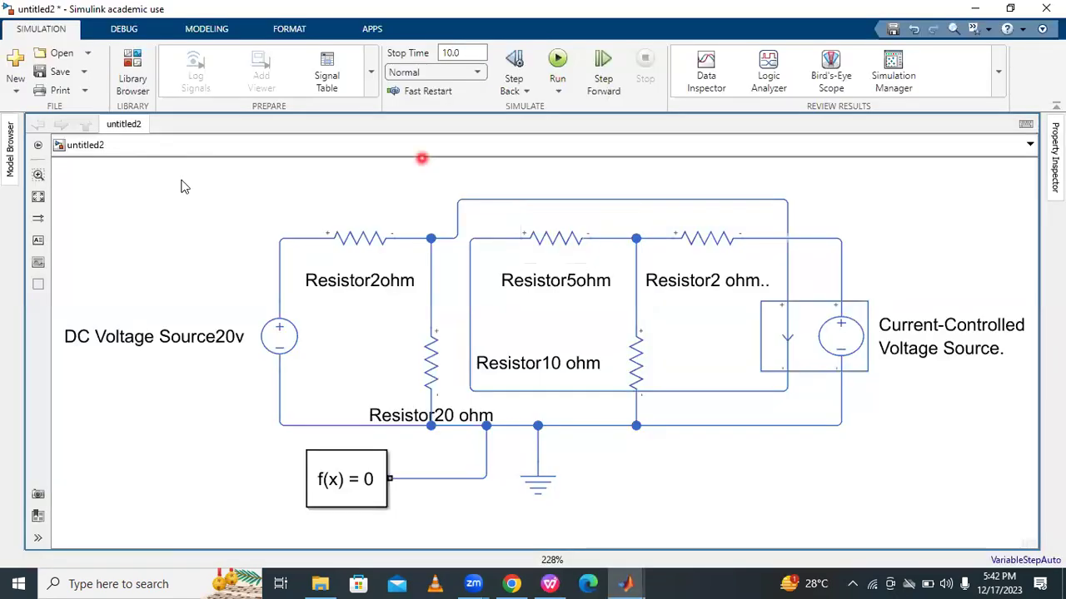
- Search for "voltage" and add a Foundation Library Voltage Sensor block in the empty area above the DC voltage source
{"action": "left_click", "coordinate": [174, 182]}
{"action": "double_click", "coordinate": [175, 183]}
{"action": "type", "text": "vol"}
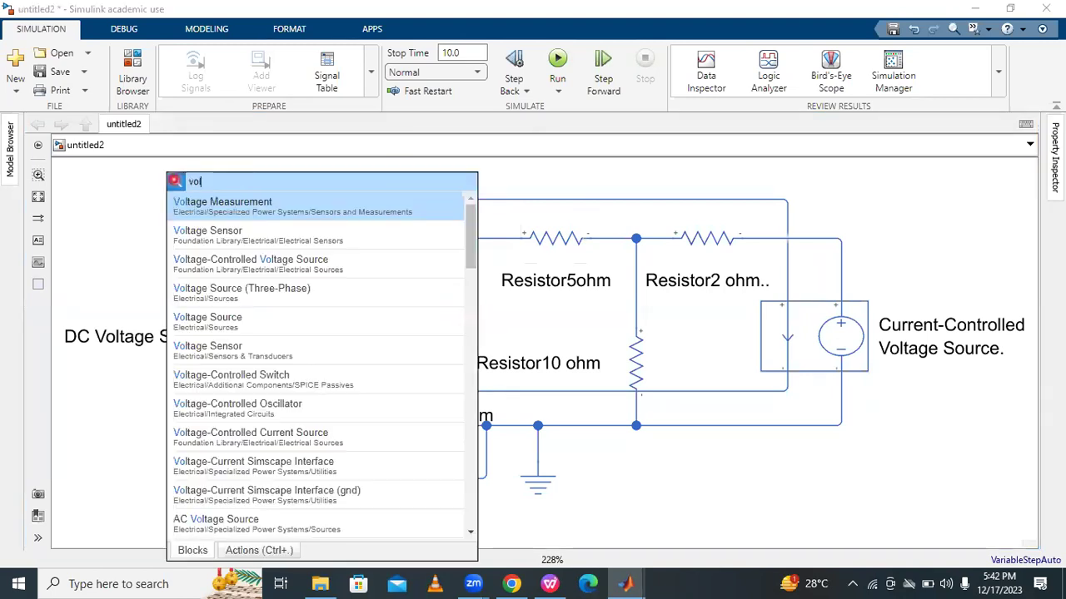
{"action": "type", "text": "tage"}
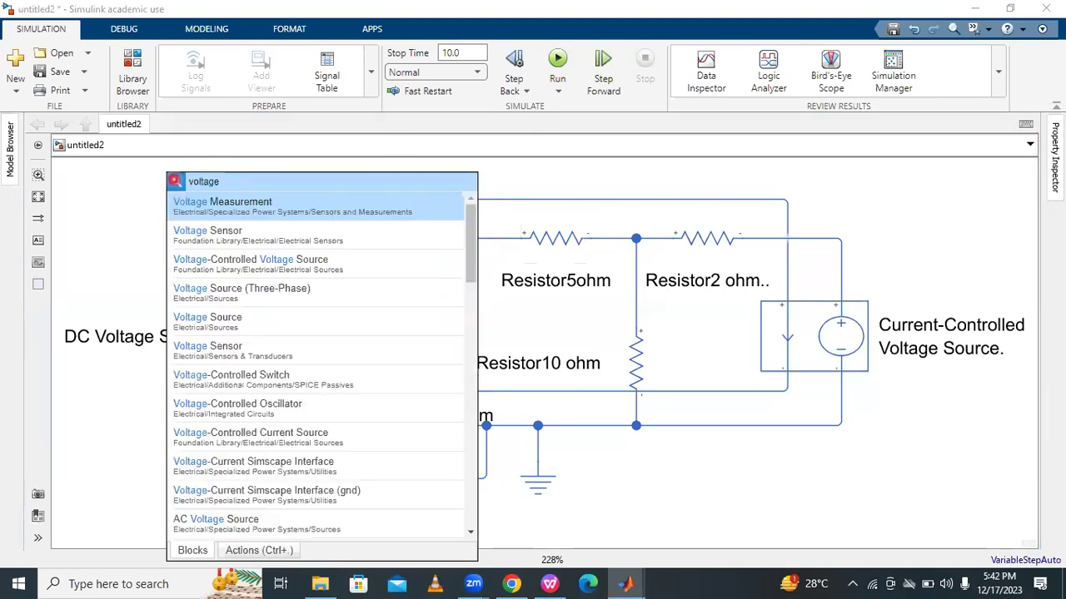
{"action": "left_click", "coordinate": [200, 239]}
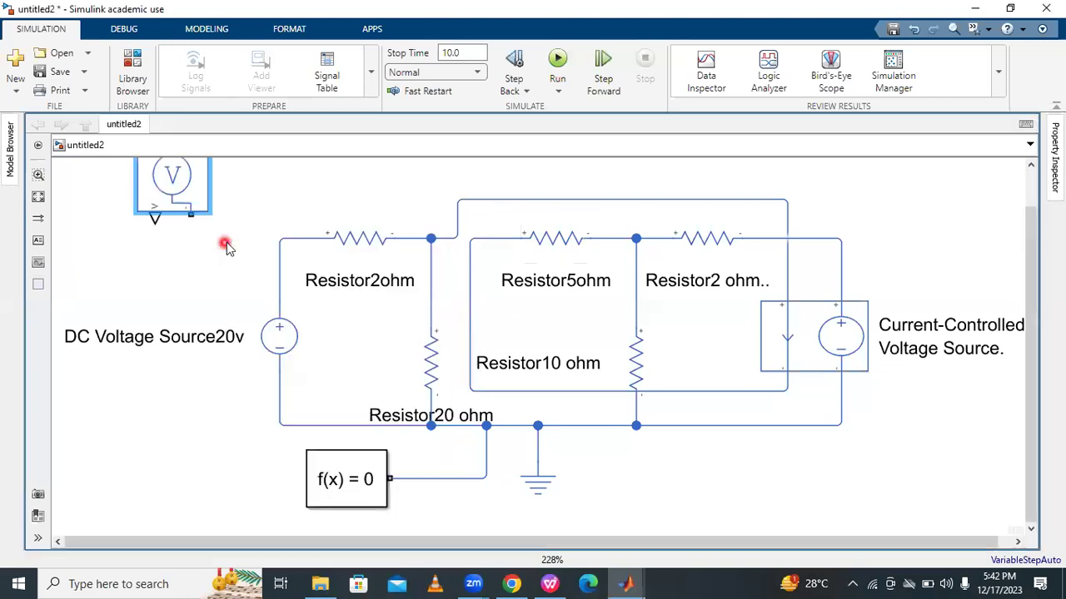
{"action": "left_click", "coordinate": [184, 194]}
{"action": "left_click", "coordinate": [38, 197]}
- Rename the new sensor block "Voltage Sensor."
{"action": "left_click", "coordinate": [340, 217]}
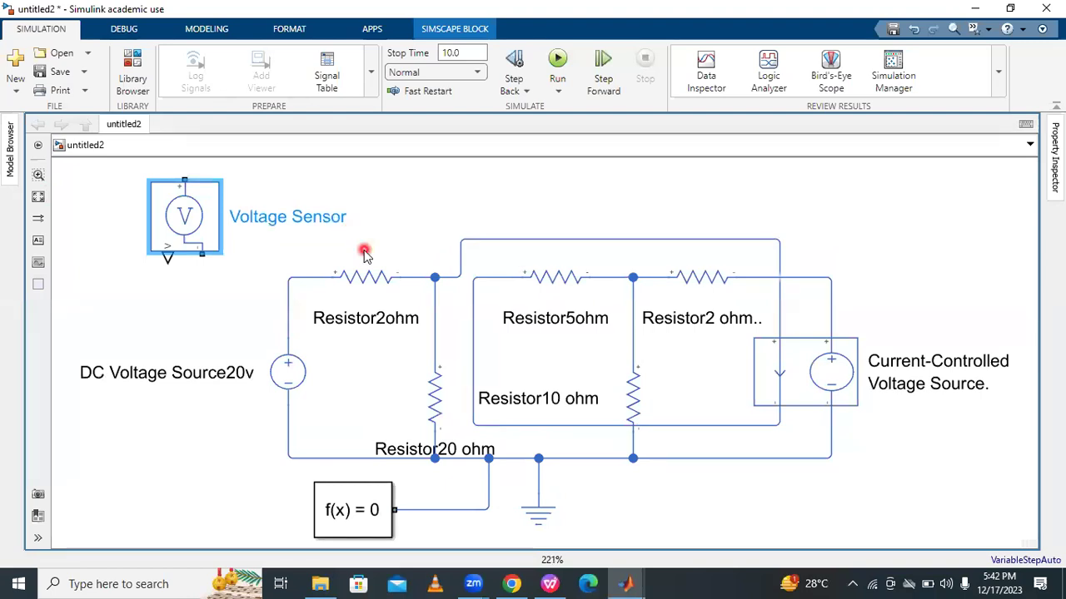
{"action": "type", "text": "."}
{"action": "left_click", "coordinate": [461, 193]}
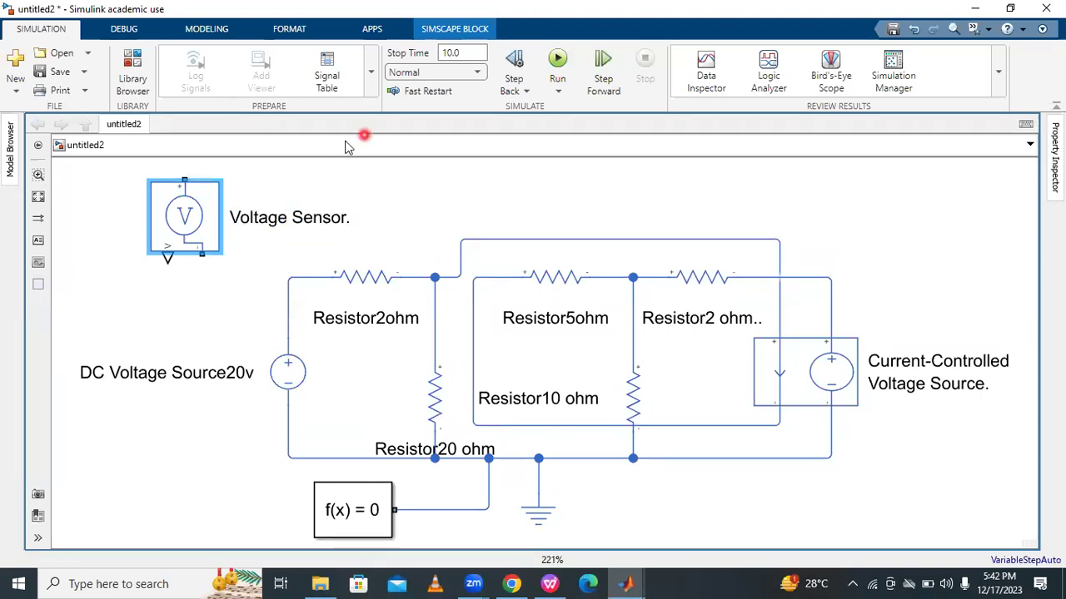
- Move the voltage sensor above Resistor5ohm and turn it horizontal with its positive terminal on the side of the resistor's positive end
{"action": "left_click_drag", "start_coordinate": [200, 208], "coordinate": [708, 158]}
{"action": "left_click_drag", "start_coordinate": [685, 219], "coordinate": [579, 351]}
{"action": "left_click", "coordinate": [42, 197]}
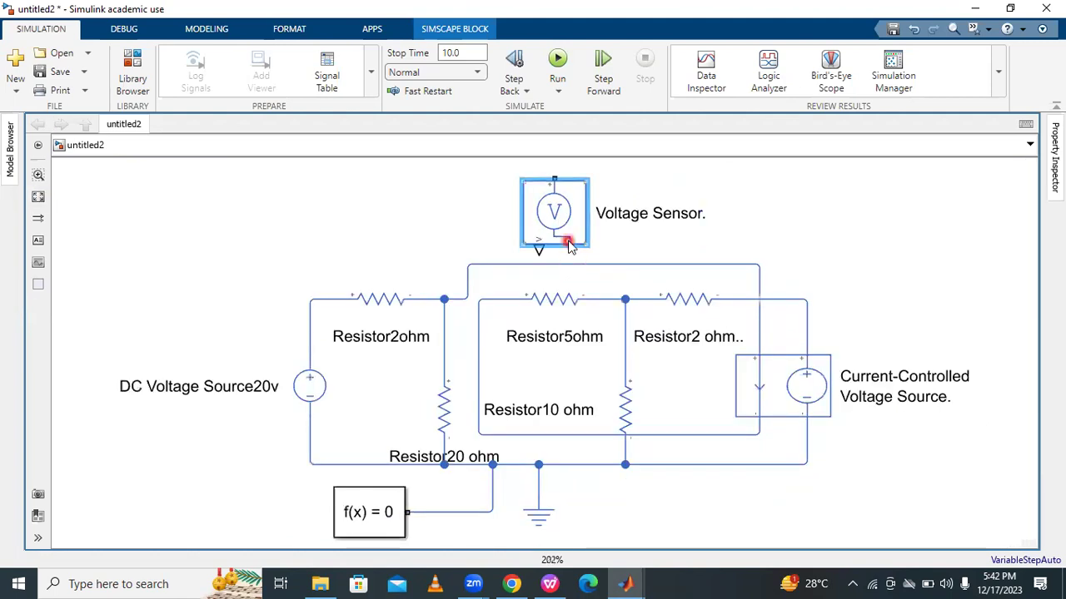
{"action": "key", "text": "ctrl+r"}
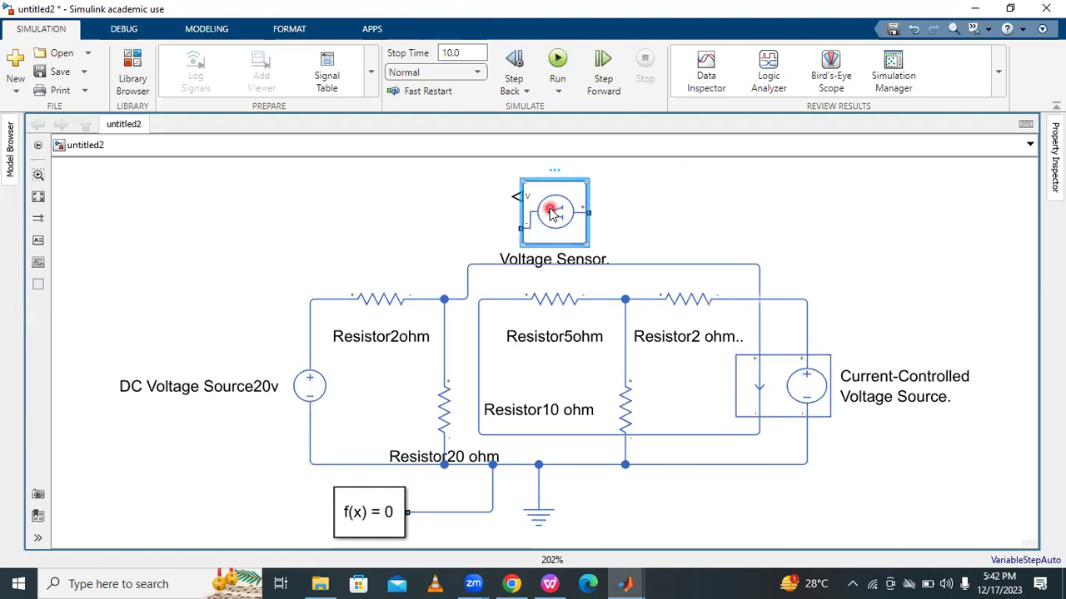
{"action": "key", "text": "ctrl+i"}
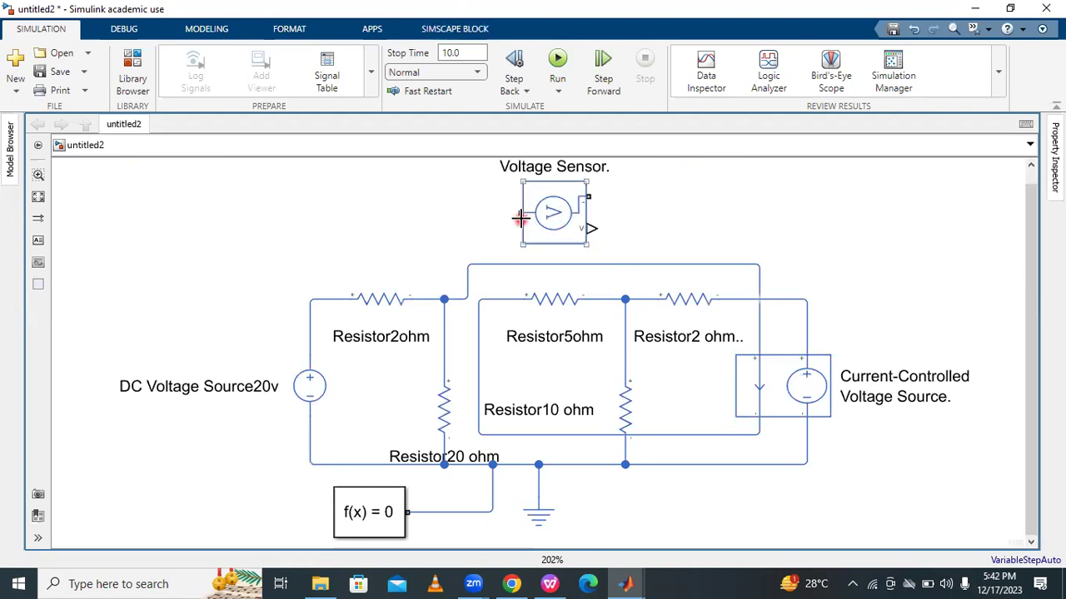
- Wire the voltage sensor's positive and negative terminals across Resistor5ohm, positive to positive and negative to negative
{"action": "mouse_move", "coordinate": [520, 215]}
{"action": "left_mouse_down"}
{"action": "mouse_move", "coordinate": [506, 247]}
{"action": "mouse_move", "coordinate": [509, 294]}
{"action": "mouse_move", "coordinate": [498, 298]}
{"action": "left_mouse_up"}
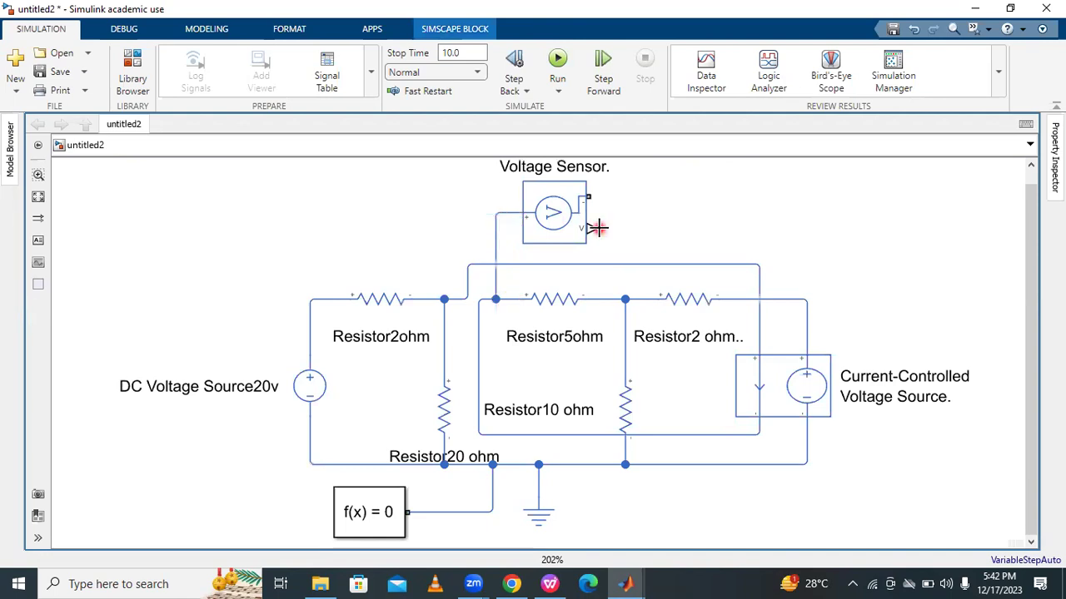
{"action": "left_click_drag", "start_coordinate": [608, 203], "coordinate": [607, 298]}
{"action": "left_click", "coordinate": [704, 199]}
{"action": "left_click", "coordinate": [763, 224]}
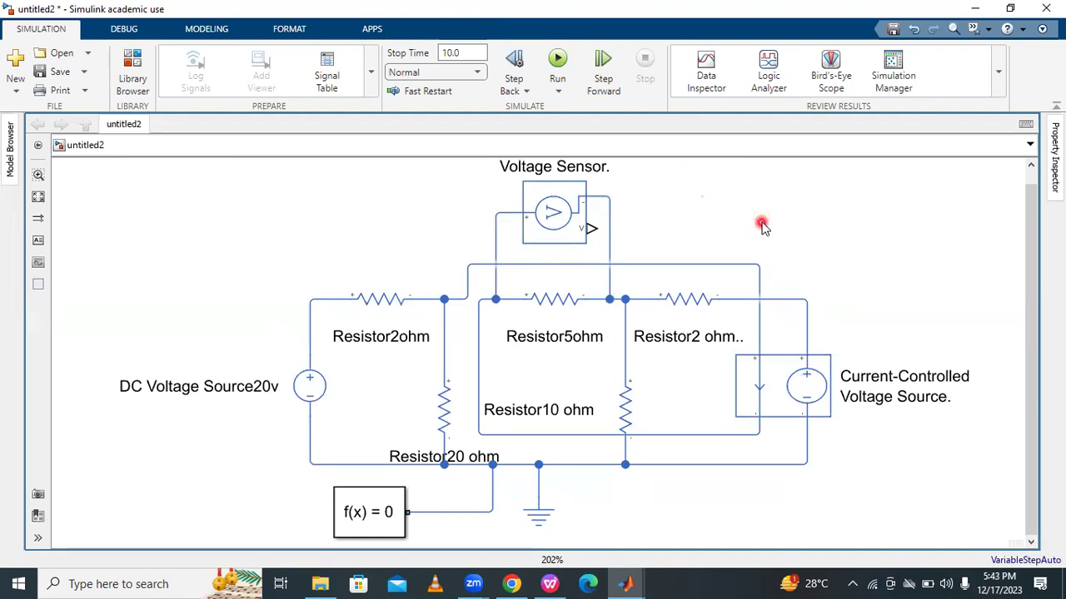
{"action": "left_click", "coordinate": [698, 199]}
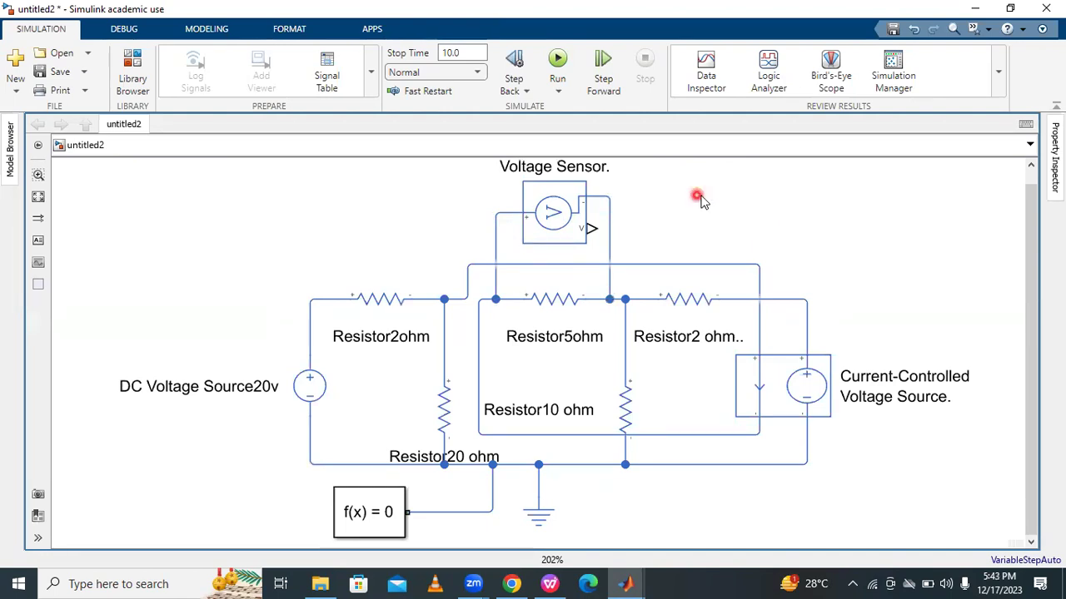
{"action": "left_click", "coordinate": [726, 197]}
{"action": "left_click", "coordinate": [625, 228]}
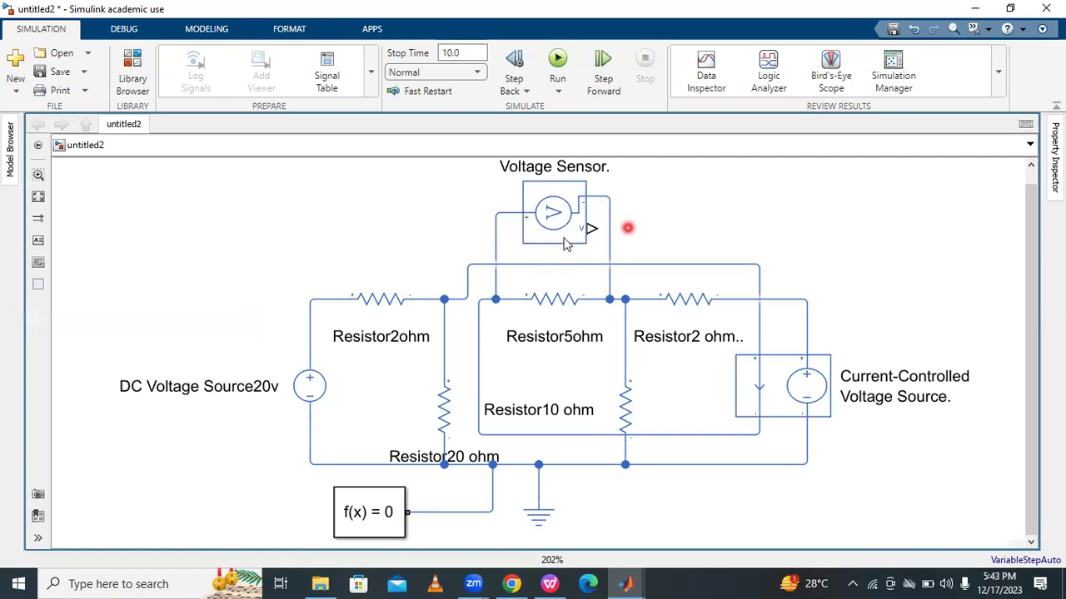
{"action": "left_click", "coordinate": [523, 340]}
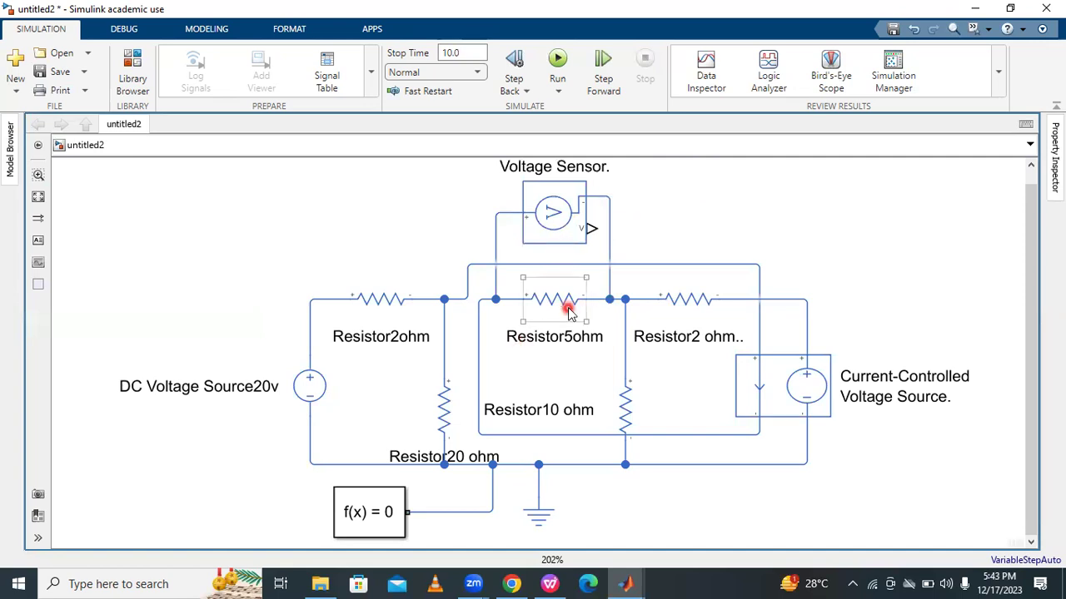
{"action": "left_click", "coordinate": [676, 250]}
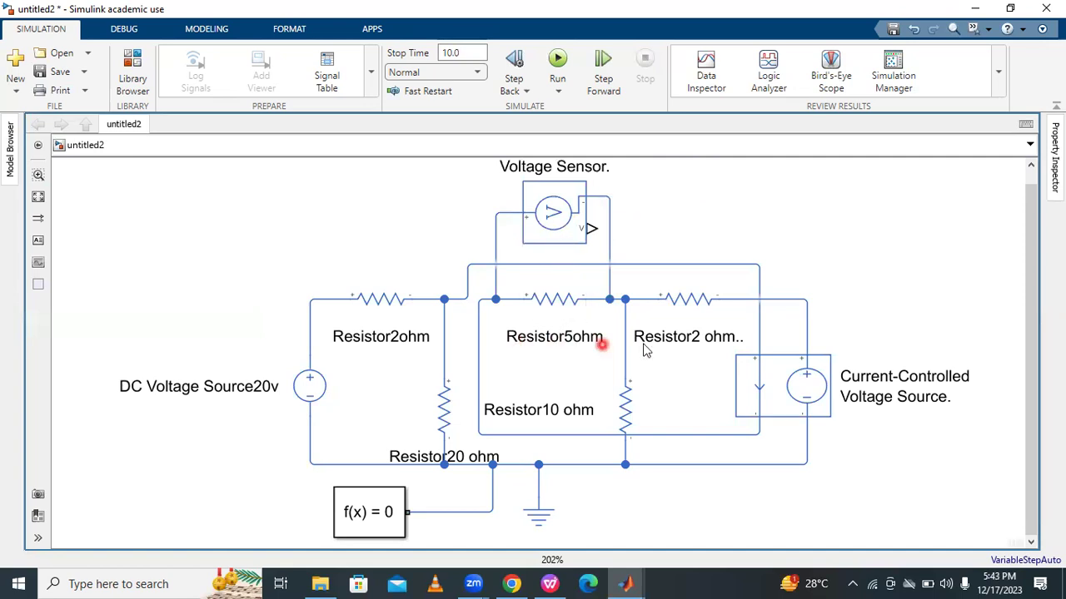
{"action": "left_click", "coordinate": [575, 342]}
- Add a Simulink Display block beside the voltage sensor and try to connect it directly to the sensor's V output
{"action": "left_click", "coordinate": [692, 197]}
{"action": "double_click", "coordinate": [714, 194]}
{"action": "type", "text": "dis"}
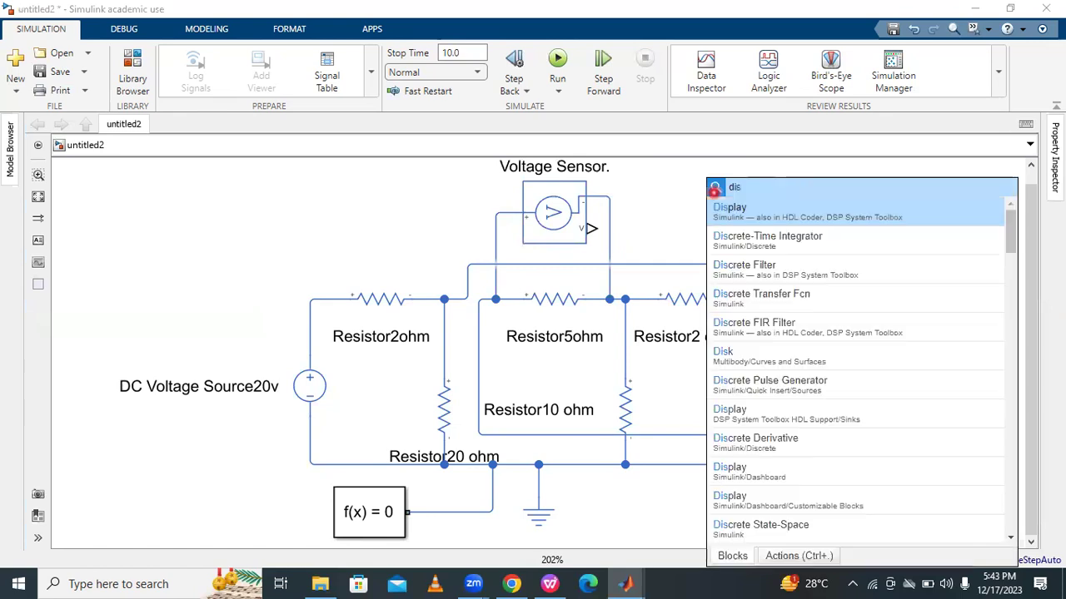
{"action": "type", "text": "pl"}
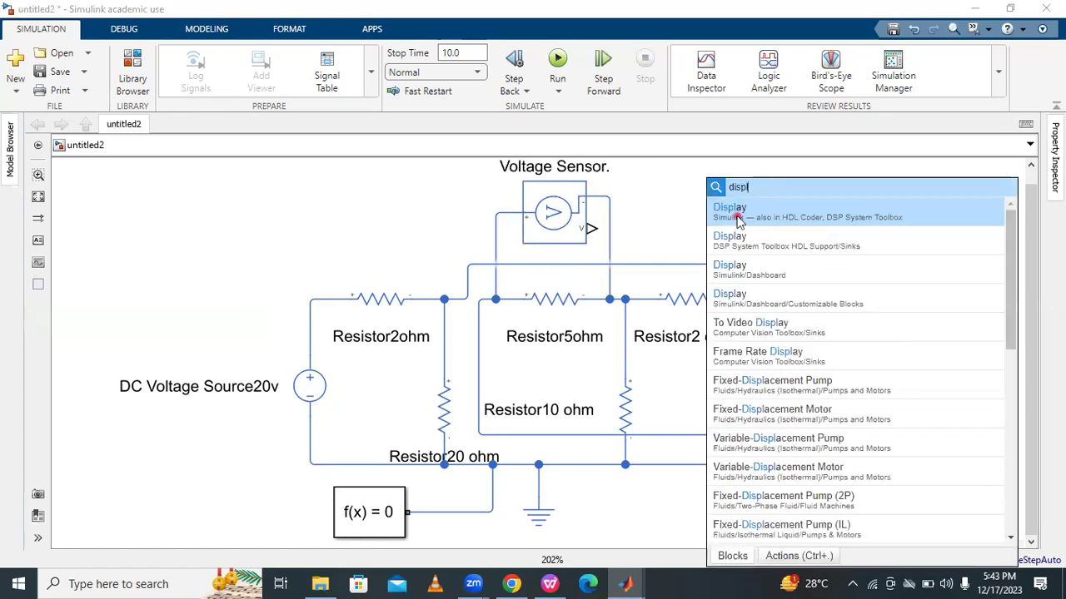
{"action": "left_click", "coordinate": [716, 210]}
{"action": "left_click_drag", "start_coordinate": [710, 193], "coordinate": [603, 233]}
{"action": "left_click", "coordinate": [766, 187]}
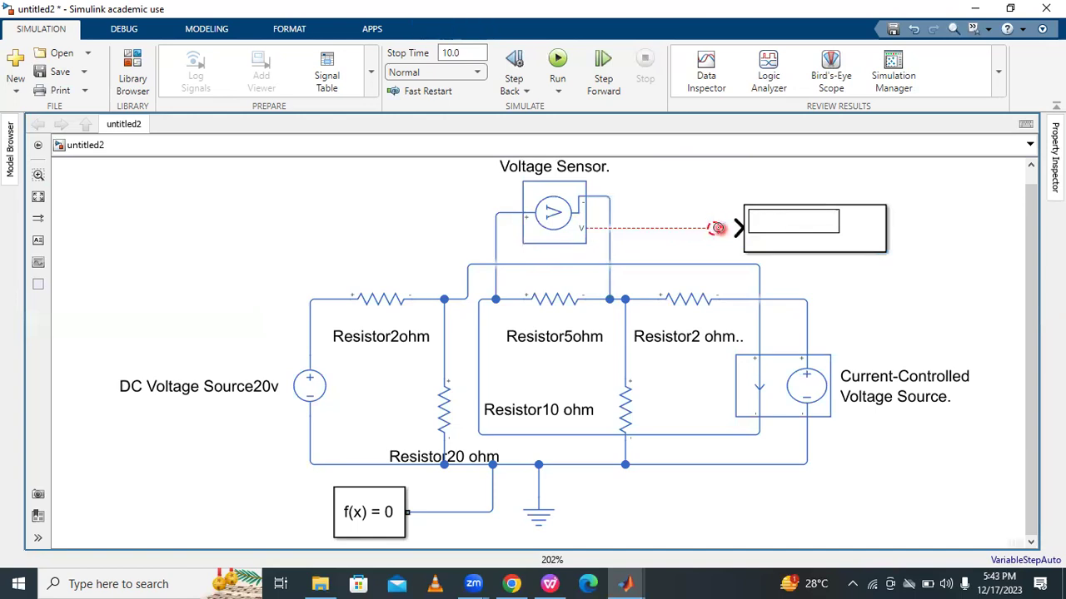
{"action": "left_click_drag", "start_coordinate": [717, 228], "coordinate": [795, 231]}
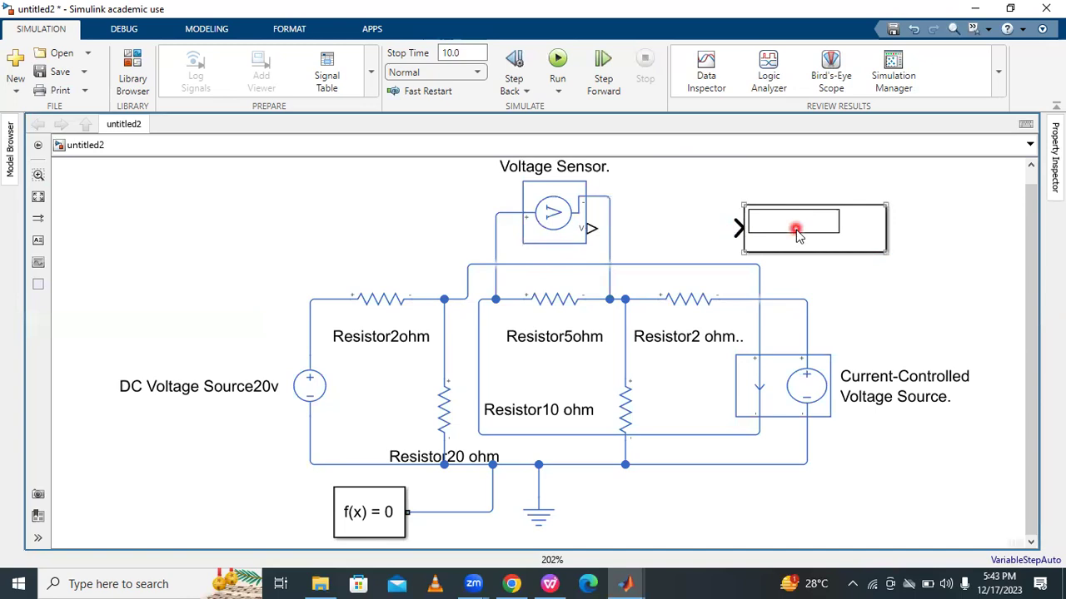
- Search for "ps" and place a PS-Simulink Converter between the voltage sensor and the Display block
{"action": "double_click", "coordinate": [681, 191]}
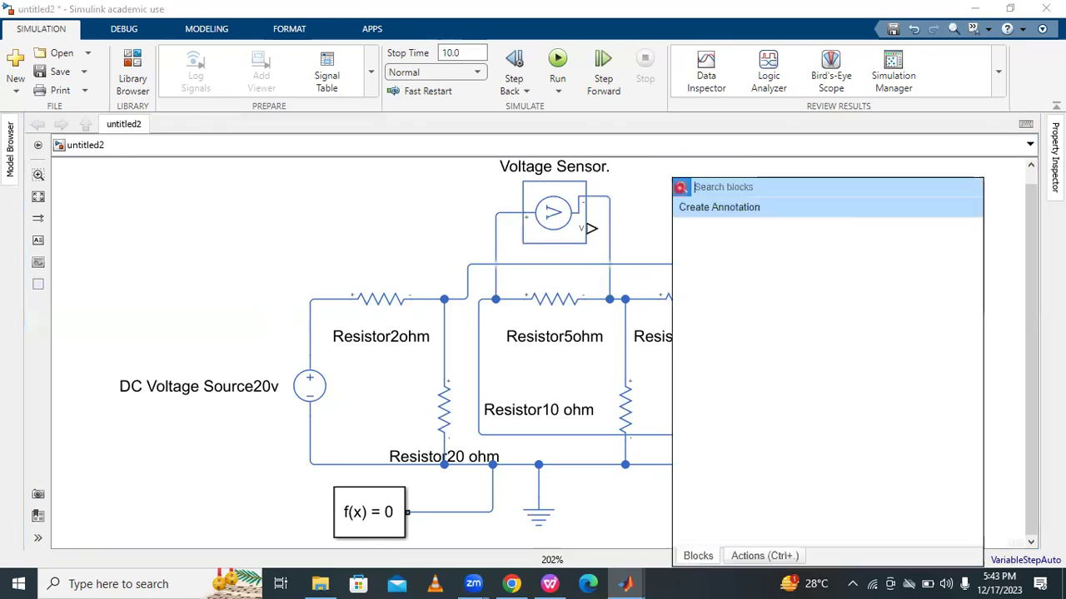
{"action": "type", "text": "ps"}
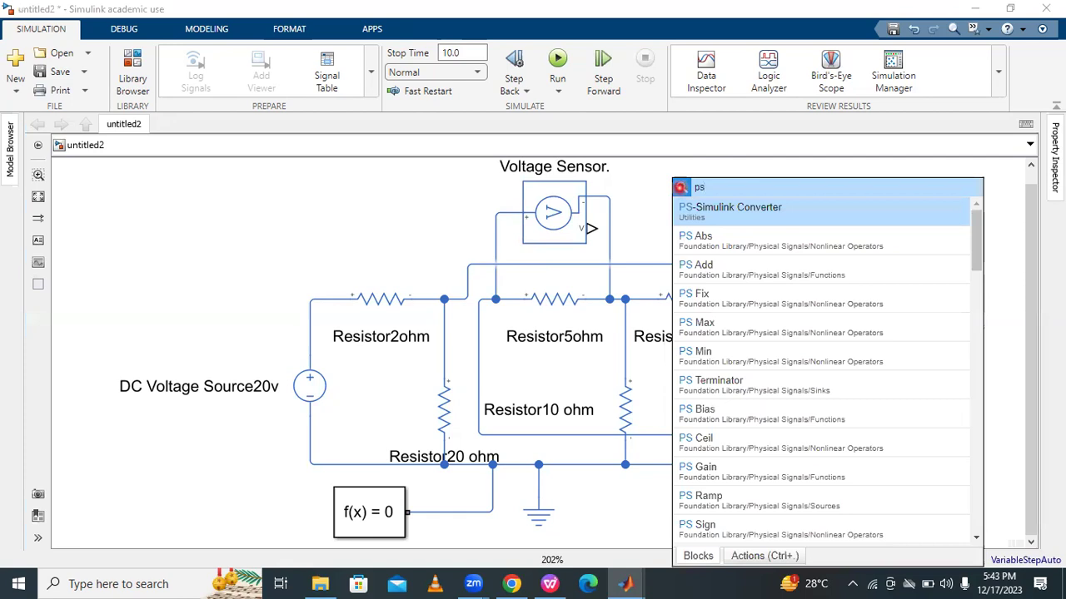
{"action": "left_click", "coordinate": [739, 213]}
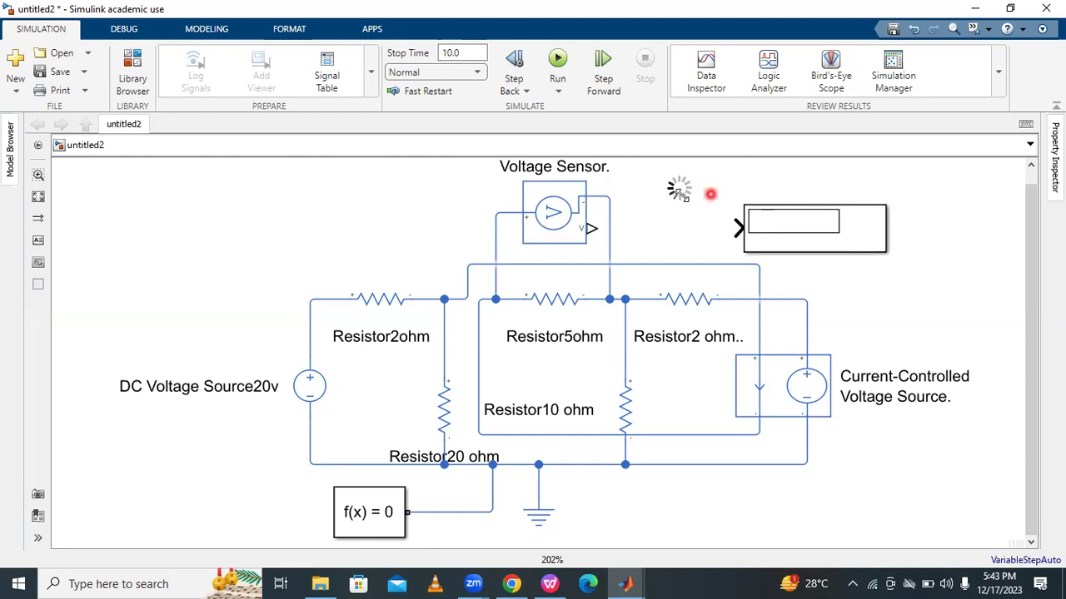
{"action": "left_click_drag", "start_coordinate": [681, 194], "coordinate": [684, 248]}
{"action": "left_click_drag", "start_coordinate": [595, 229], "coordinate": [656, 215]}
{"action": "left_click", "coordinate": [772, 182]}
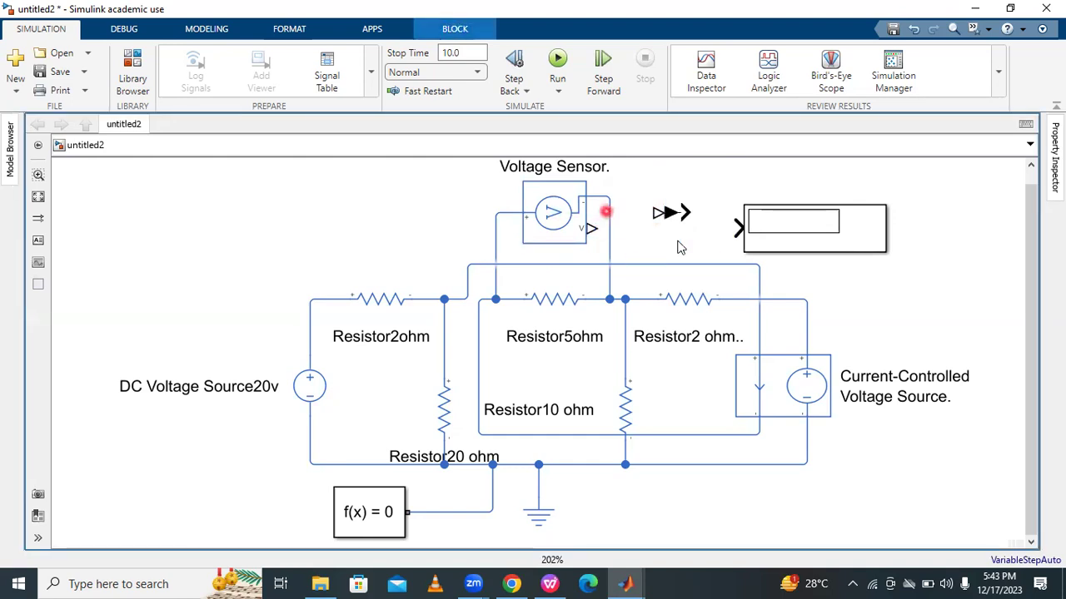
- Wire the voltage sensor's V output to the PS-Simulink Converter's input and the converter's output to the Display block
{"action": "mouse_move", "coordinate": [590, 227]}
{"action": "left_mouse_down"}
{"action": "mouse_move", "coordinate": [672, 210]}
{"action": "mouse_move", "coordinate": [738, 227]}
{"action": "left_mouse_up"}
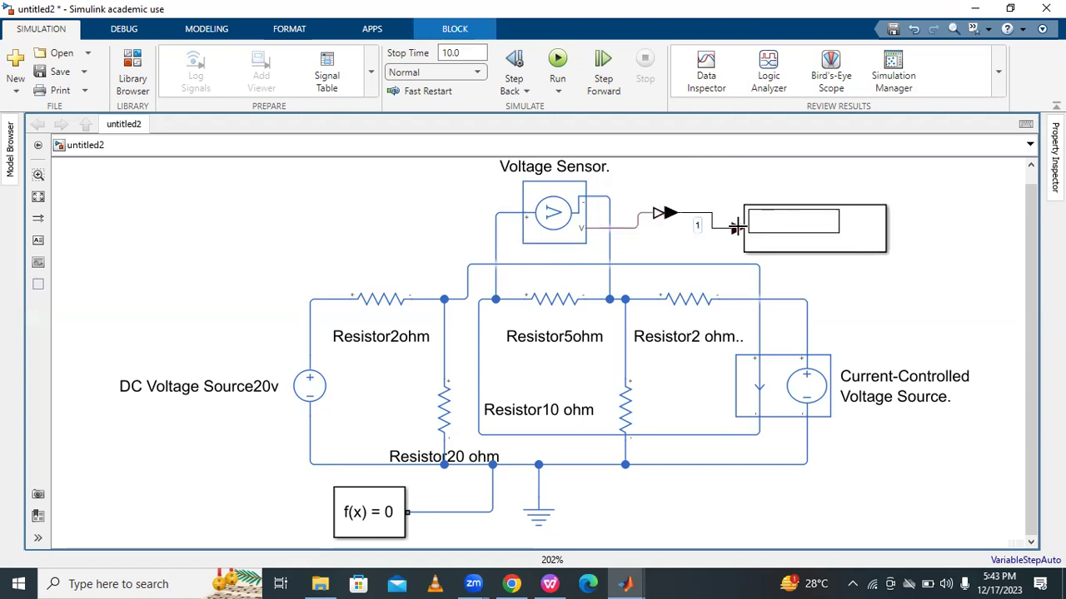
{"action": "left_click", "coordinate": [662, 215]}
{"action": "left_click", "coordinate": [669, 226]}
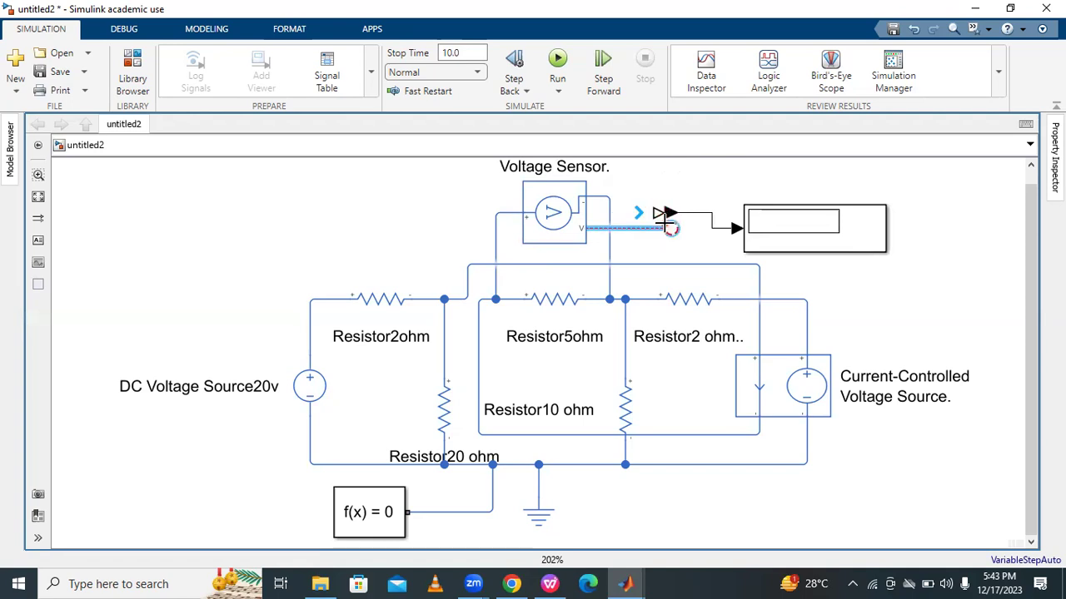
{"action": "left_click", "coordinate": [702, 254]}
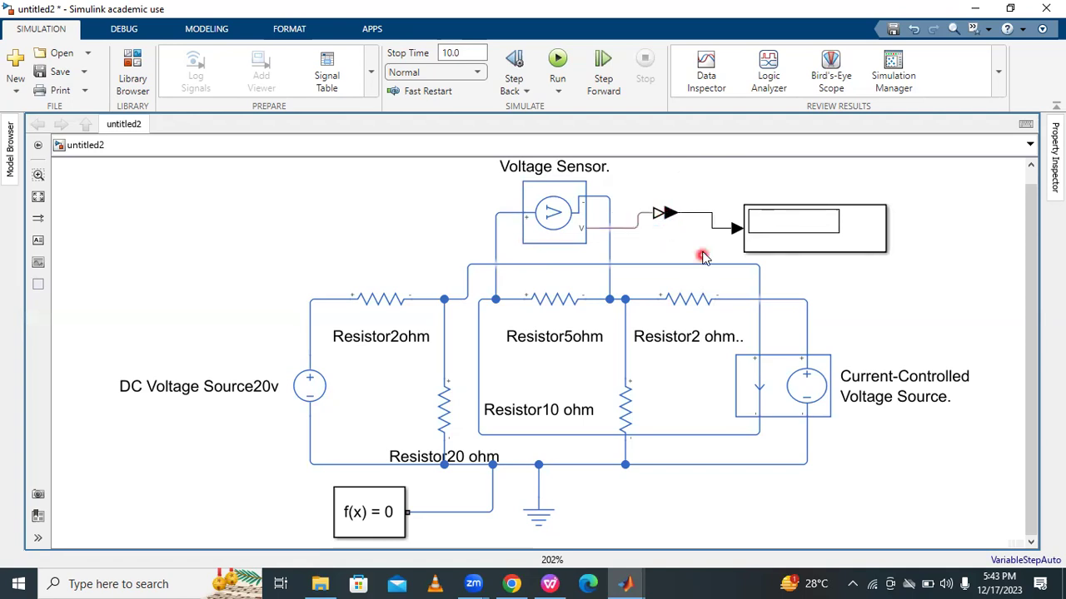
{"action": "left_click", "coordinate": [794, 198]}
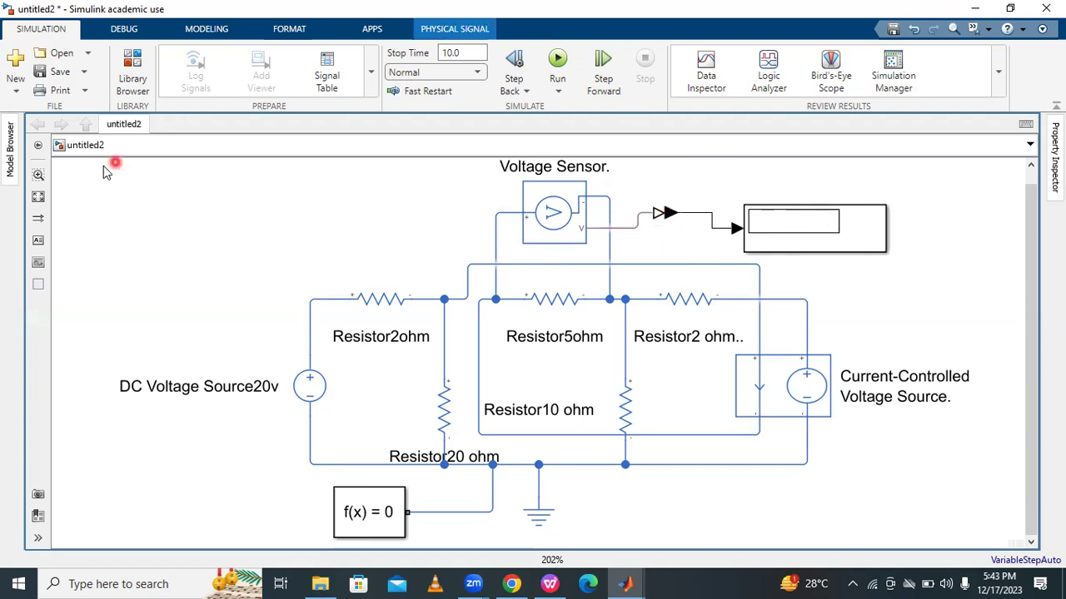
{"action": "left_click", "coordinate": [38, 196]}
{"action": "left_click", "coordinate": [496, 305]}
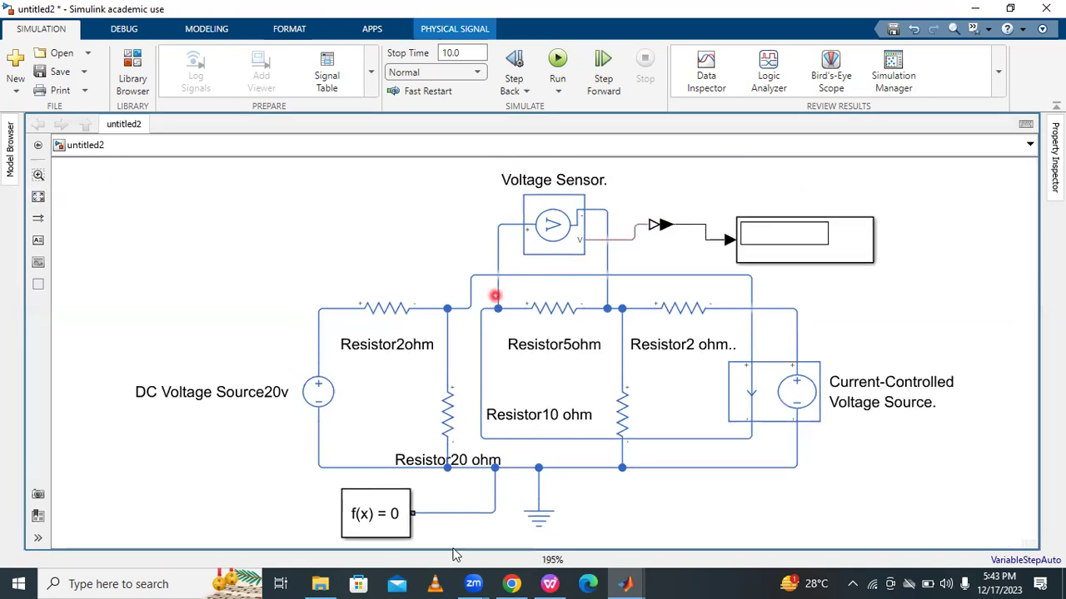
- Switch to WPS Presentation to check the current-controlled voltage source problem, then return to Simulink and compare the circuit with it
{"action": "left_click", "coordinate": [550, 584]}
{"action": "left_click", "coordinate": [611, 339]}
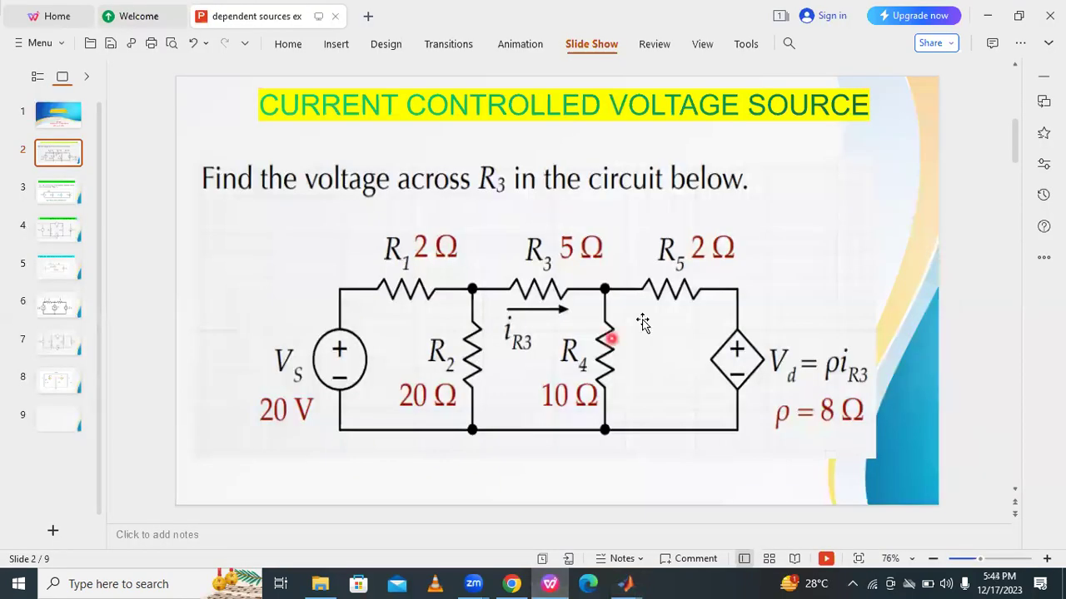
{"action": "key", "text": "alt+Tab"}
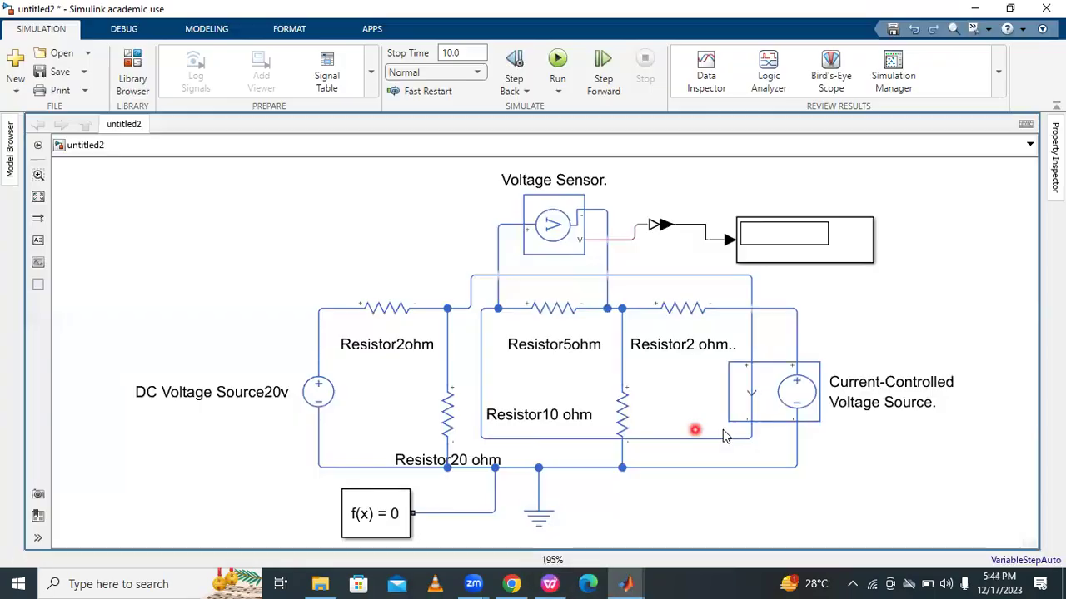
{"action": "left_click", "coordinate": [710, 408]}
{"action": "left_click", "coordinate": [815, 407]}
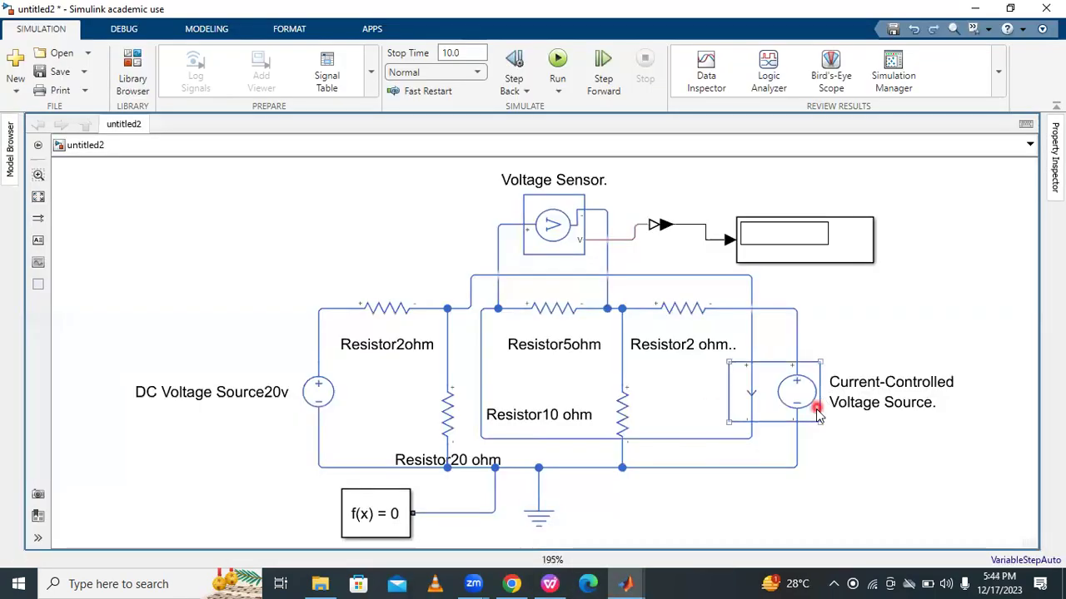
{"action": "left_click", "coordinate": [533, 459]}
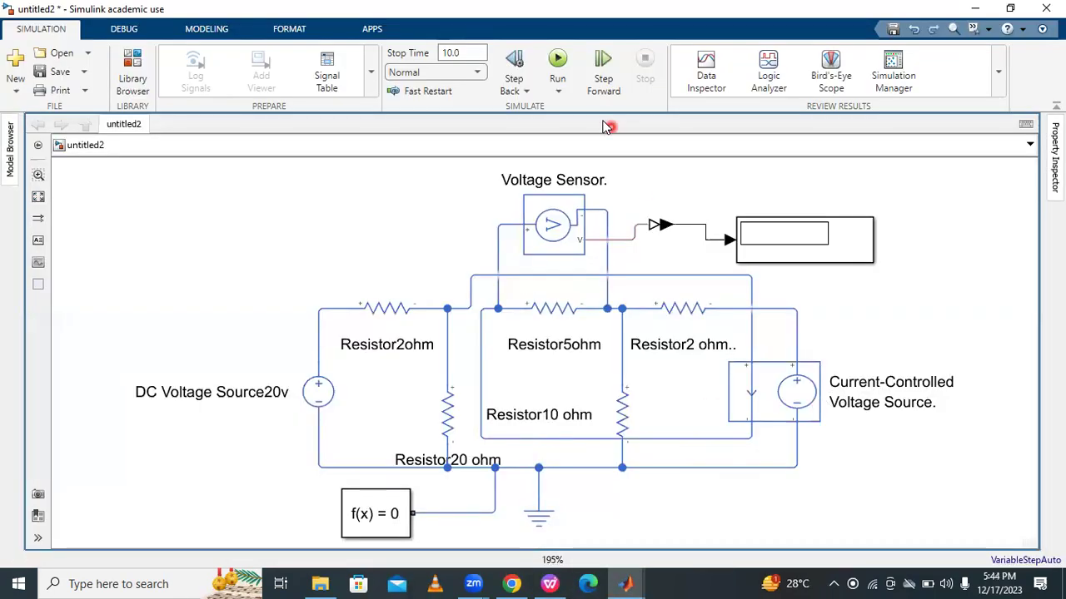
- Run the simulation with a stop time of 10.0 and read the voltage across Resistor5ohm on the Display block
{"action": "left_click", "coordinate": [563, 79]}
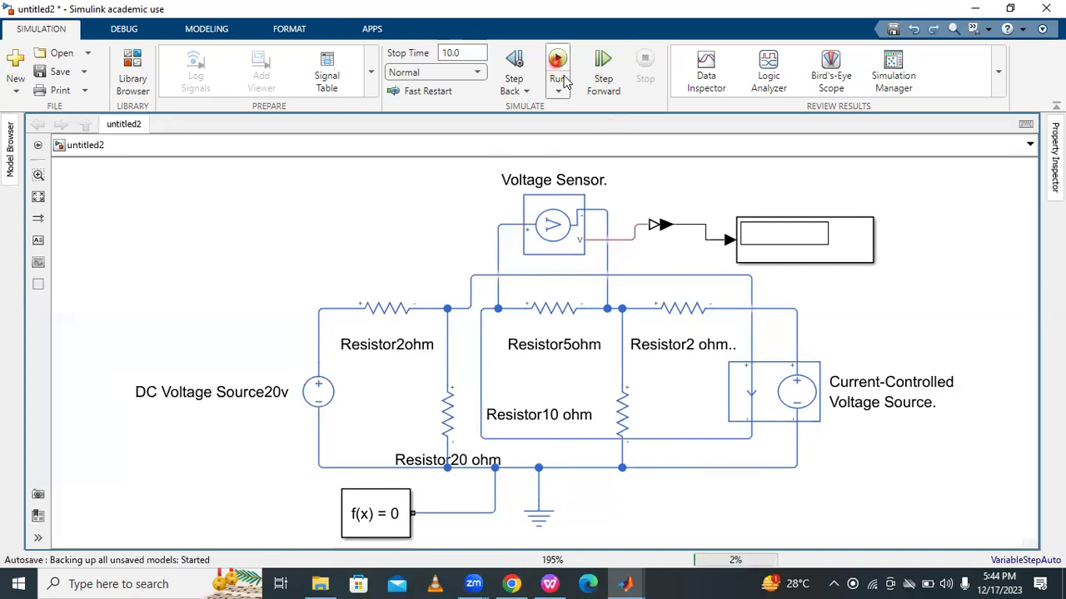
{"action": "left_click", "coordinate": [577, 193]}
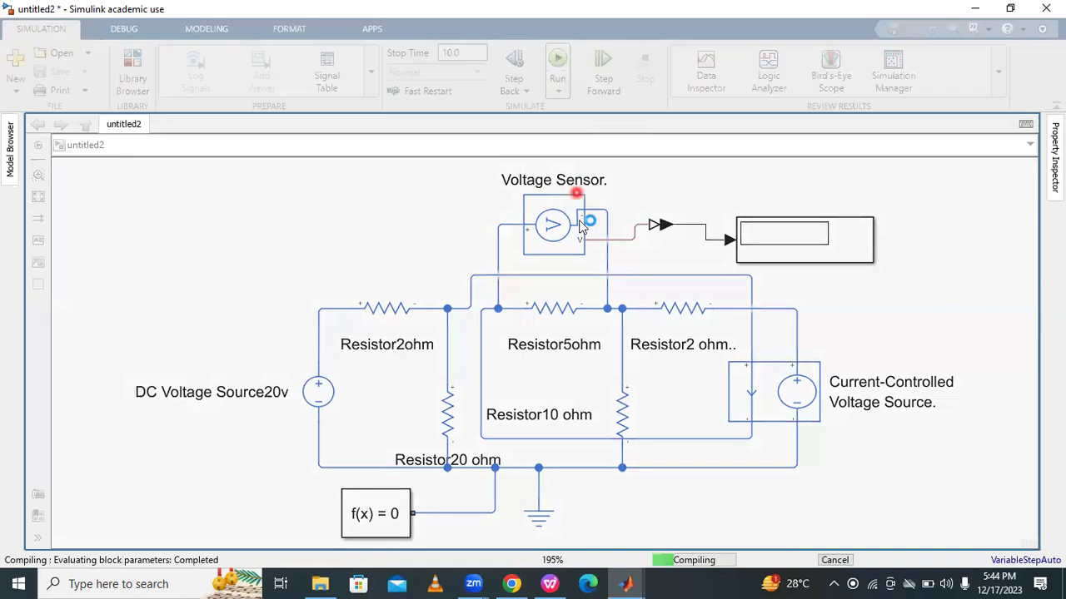
{"action": "left_click", "coordinate": [775, 242]}
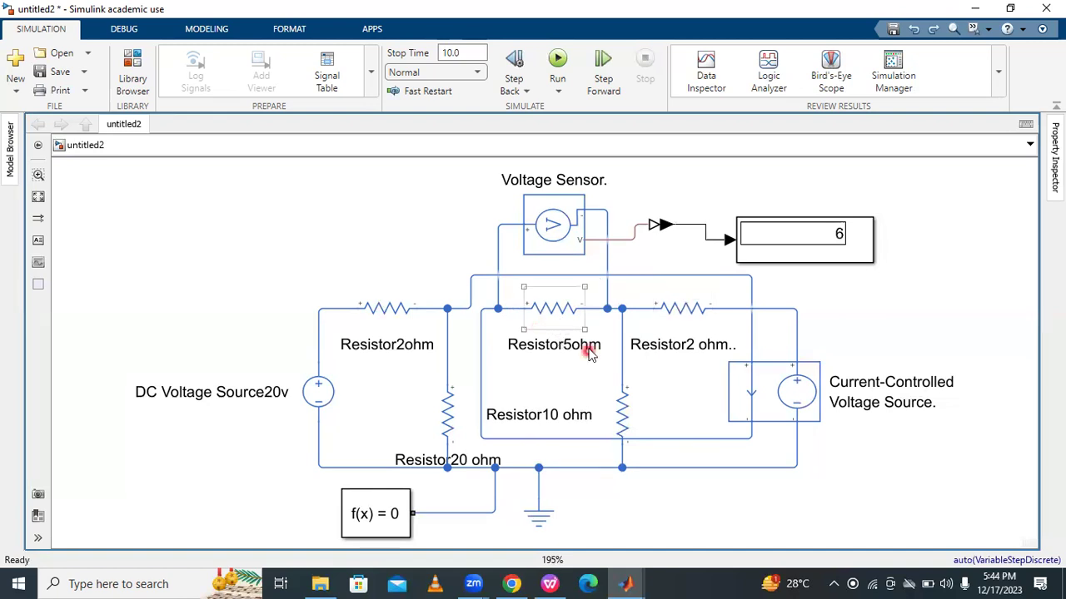
{"action": "left_click", "coordinate": [767, 241]}
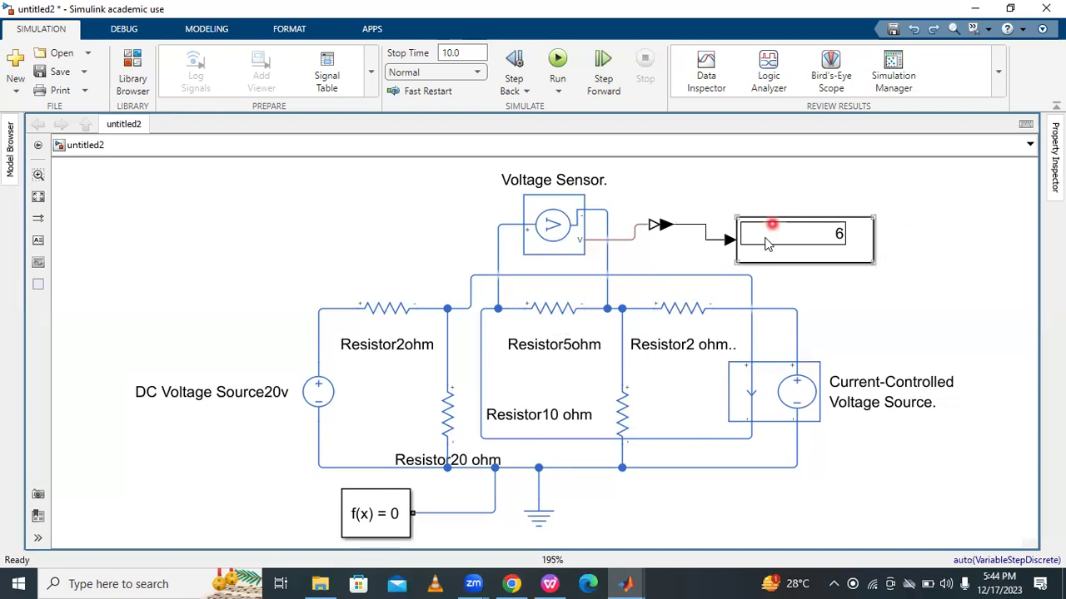
{"action": "left_click", "coordinate": [824, 283]}
{"action": "left_click", "coordinate": [724, 468]}
- Switch to WPS Presentation and open slide 3 with the voltage controlled current source problem
{"action": "key", "text": "alt+Tab"}
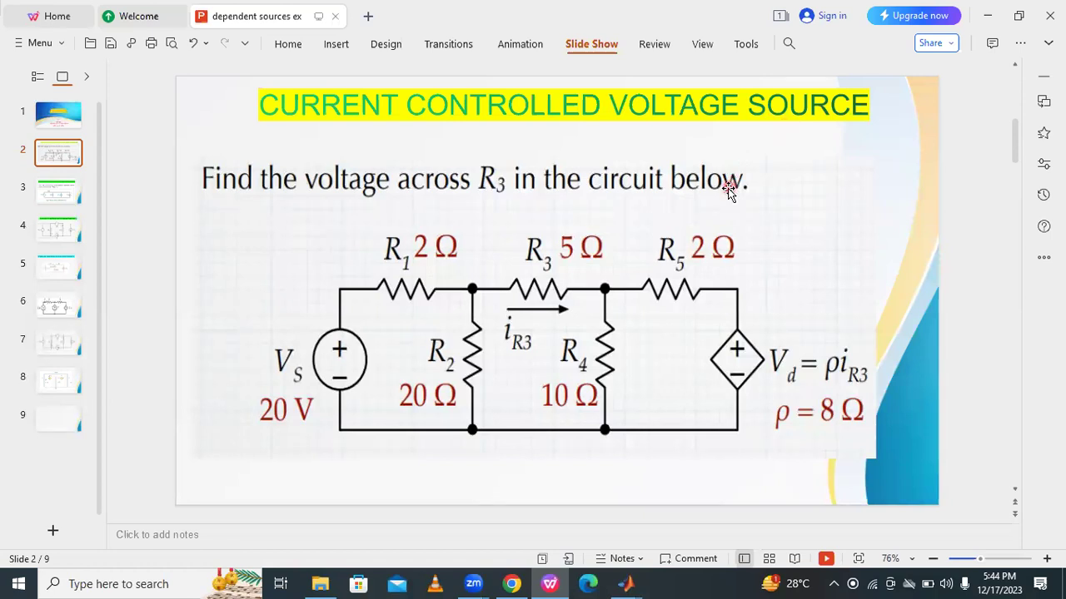
{"action": "left_click", "coordinate": [517, 155]}
{"action": "left_click", "coordinate": [582, 129]}
{"action": "left_click", "coordinate": [130, 175]}
{"action": "scroll", "coordinate": [222, 170], "scroll_direction": "down", "scroll_amount": 1}
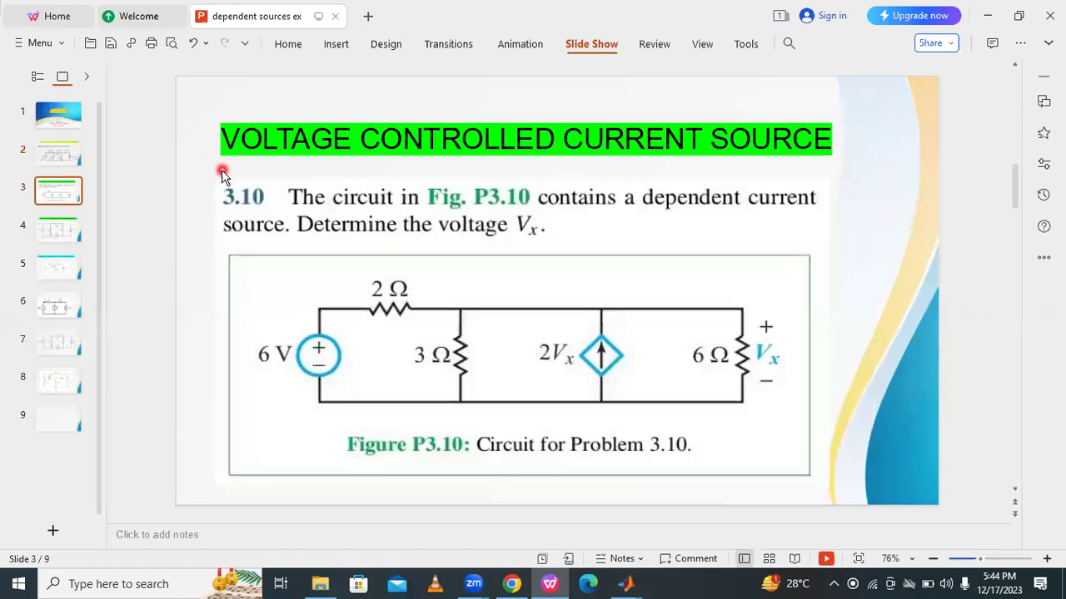
{"action": "left_click", "coordinate": [457, 157]}
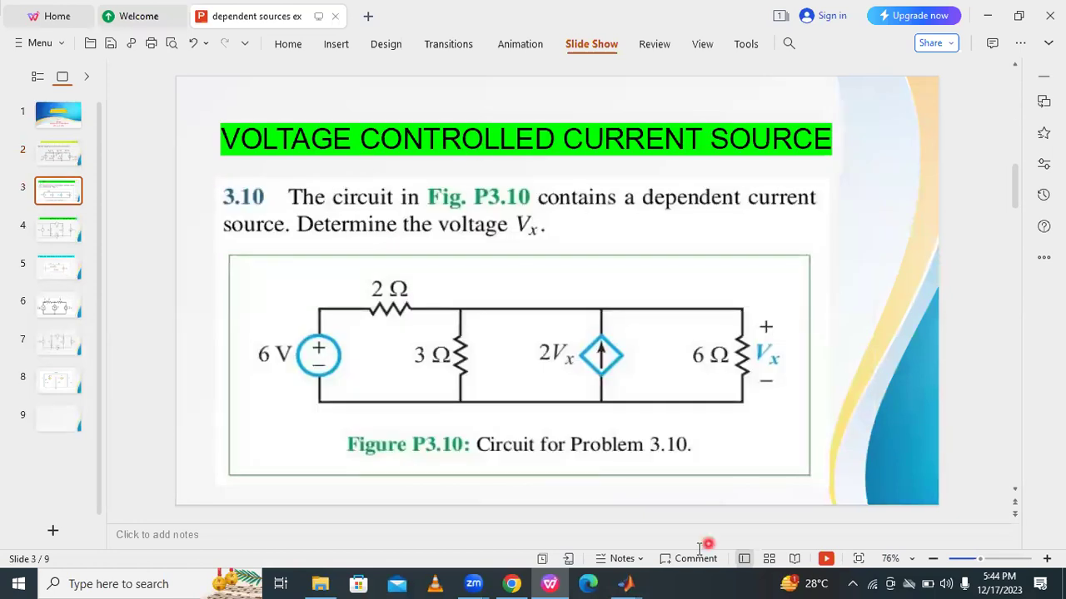
- Switch back to Simulink, create a new blank model and place its window over the presentation slide
{"action": "mouse_move", "coordinate": [630, 583]}
{"action": "left_click", "coordinate": [651, 523]}
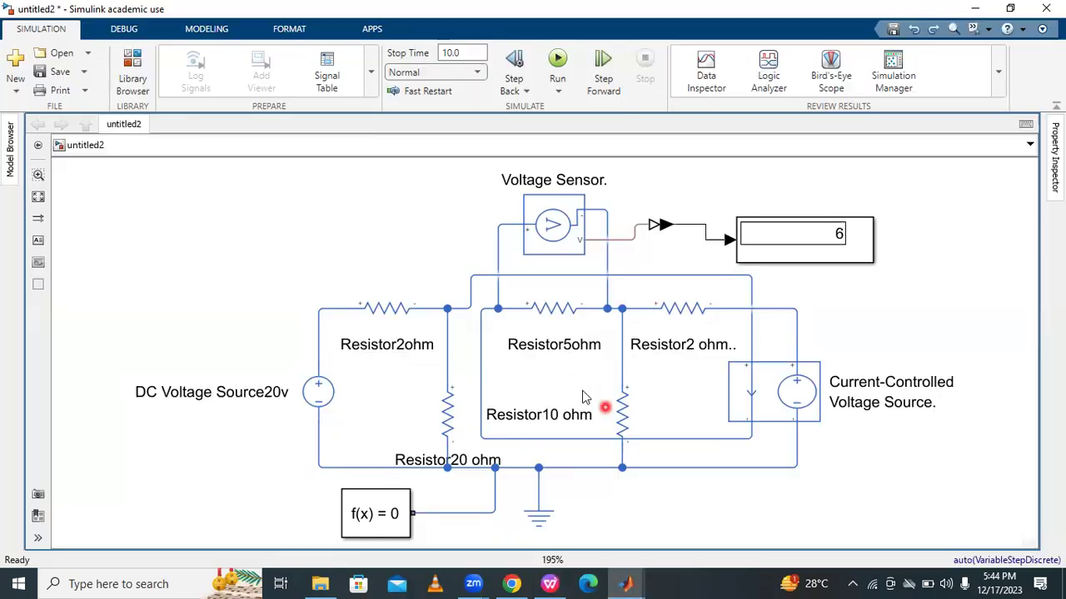
{"action": "left_click", "coordinate": [18, 65]}
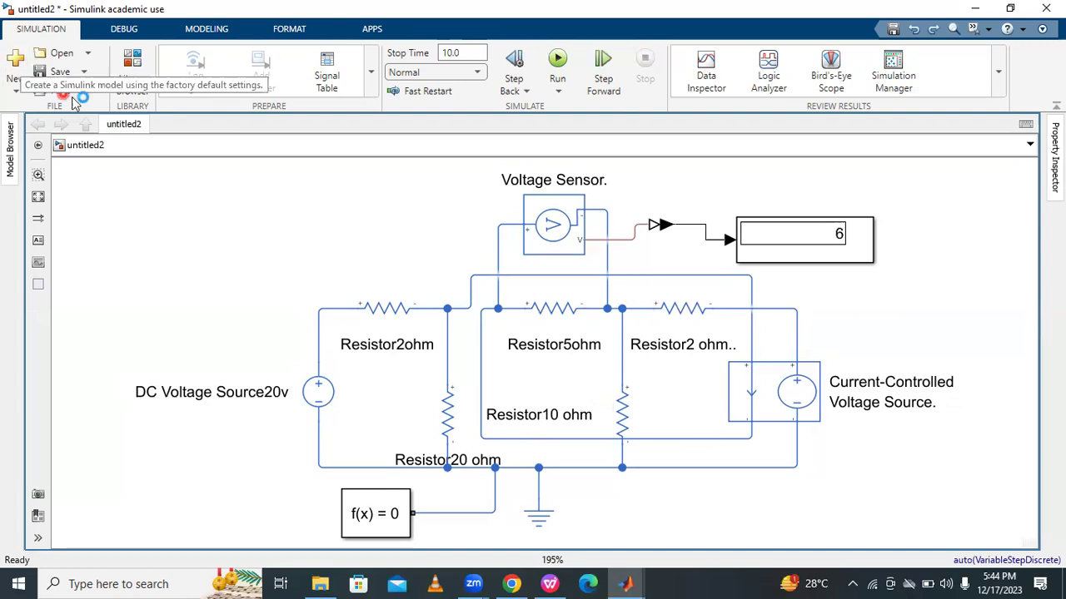
{"action": "left_click", "coordinate": [296, 156]}
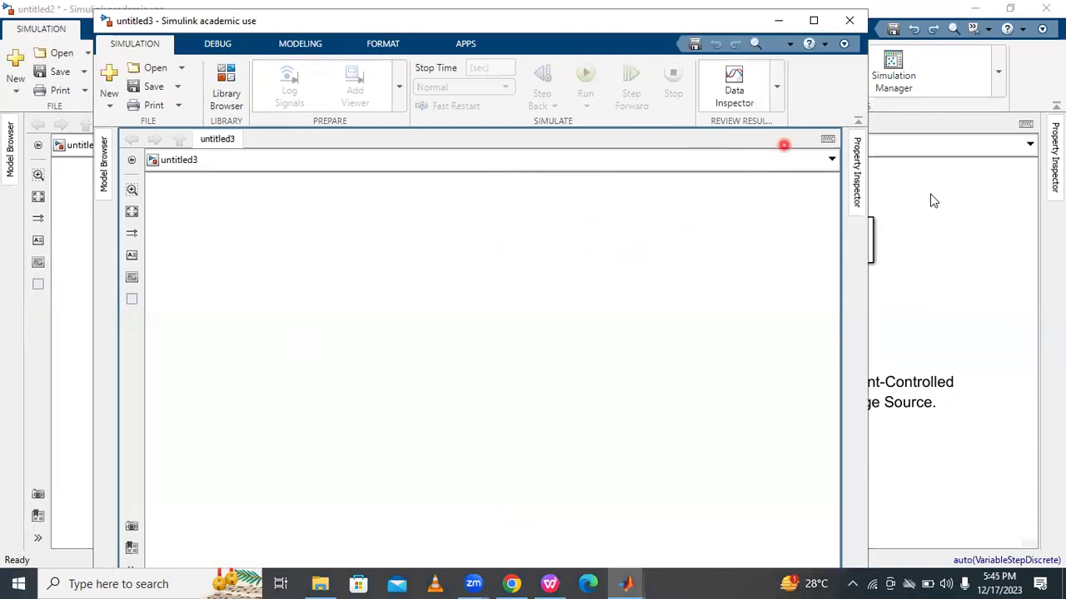
{"action": "left_click_drag", "start_coordinate": [326, 18], "coordinate": [327, 86]}
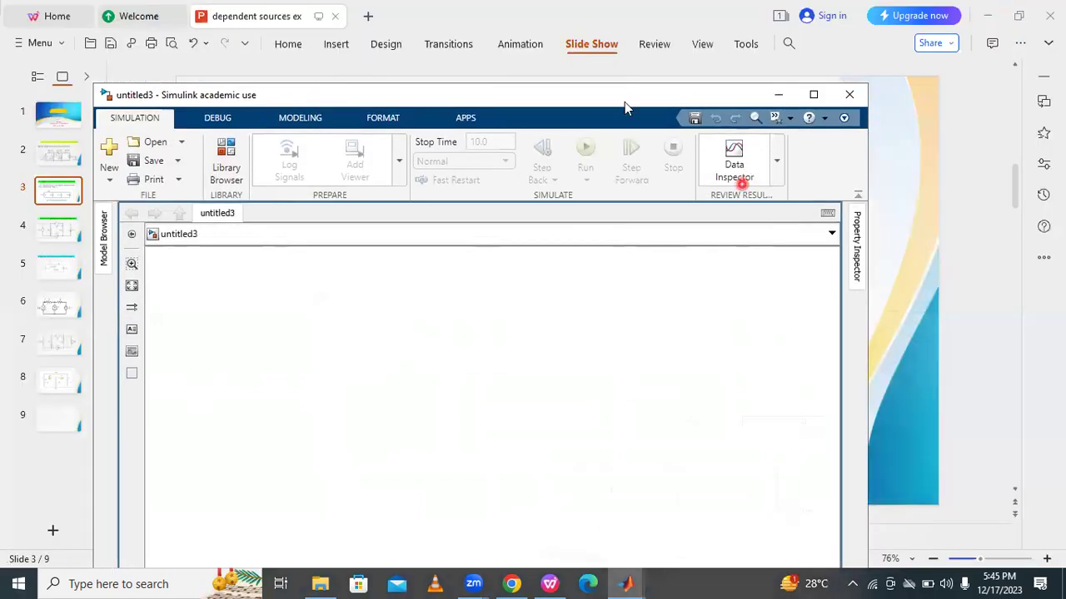
{"action": "left_click_drag", "start_coordinate": [624, 102], "coordinate": [703, 100]}
- Review the Problem 3.10 circuit on the slide by moving the untitled3 window aside, then move it back over the slide
{"action": "left_click", "coordinate": [150, 316]}
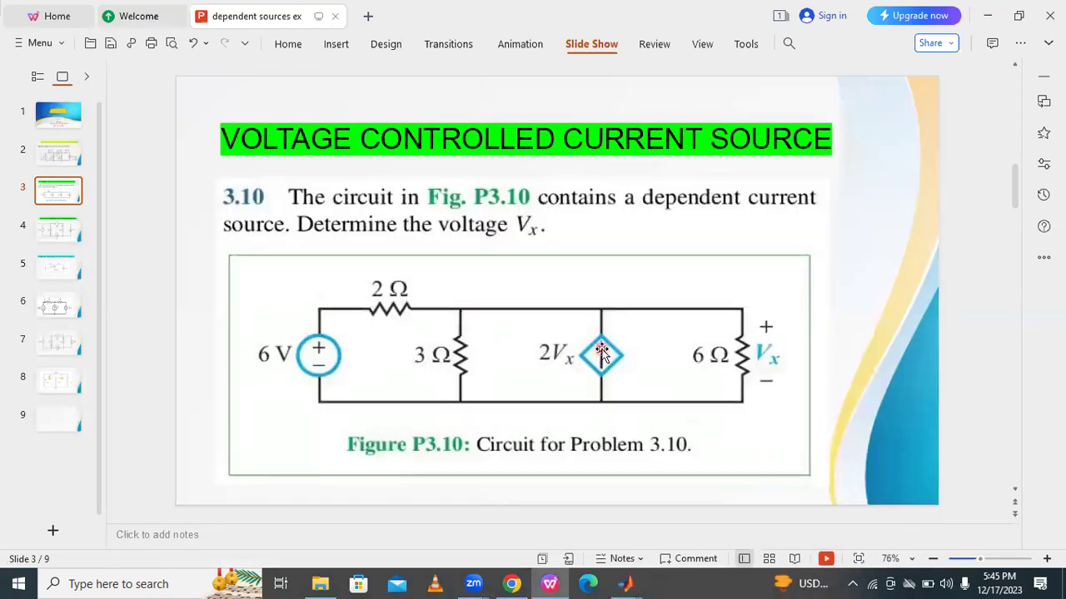
{"action": "left_click", "coordinate": [631, 582]}
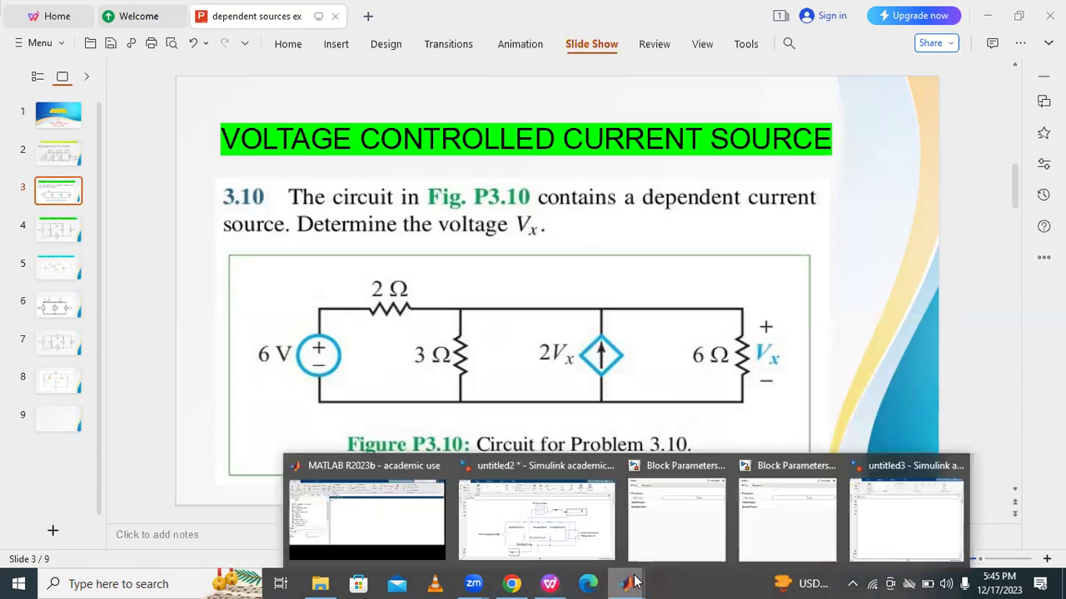
{"action": "left_click", "coordinate": [880, 528]}
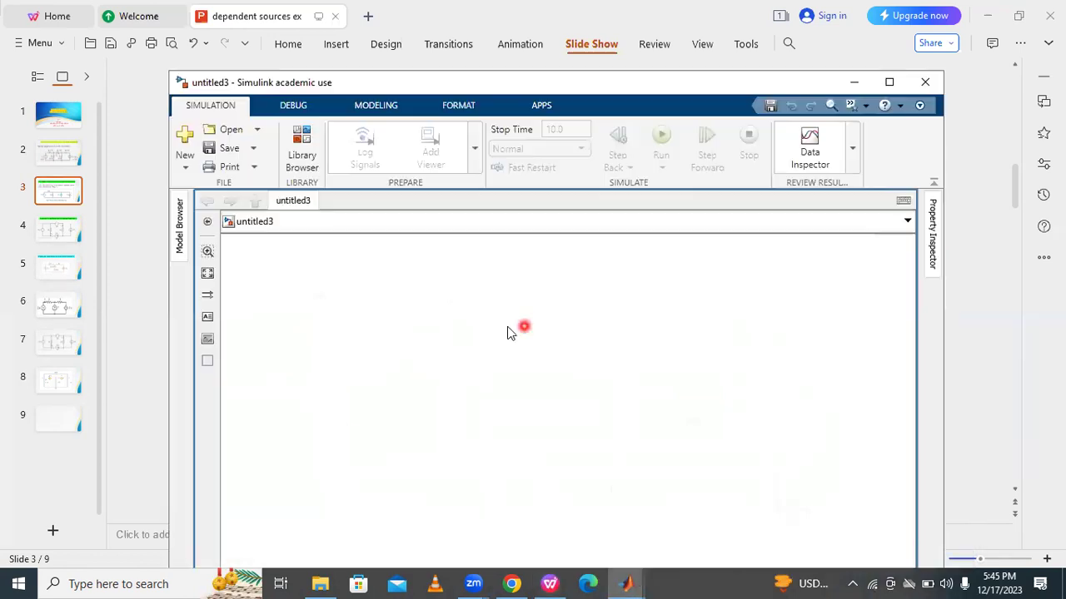
{"action": "left_click", "coordinate": [596, 88]}
{"action": "left_click_drag", "start_coordinate": [596, 88], "coordinate": [551, 451]}
{"action": "left_click", "coordinate": [647, 114]}
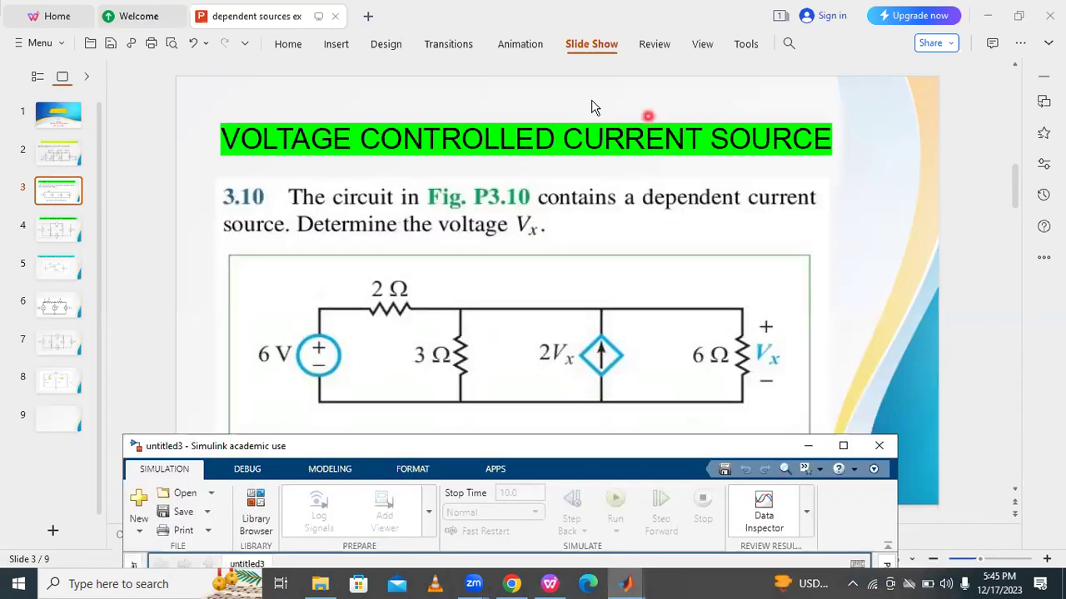
{"action": "left_click", "coordinate": [500, 445]}
{"action": "left_click_drag", "start_coordinate": [500, 445], "coordinate": [543, 31]}
- Search the untitled3 model's blocks for "voltage controlled curr" and place a Voltage-Controlled Current Source on the canvas
{"action": "left_click", "coordinate": [511, 164]}
{"action": "left_click", "coordinate": [495, 235]}
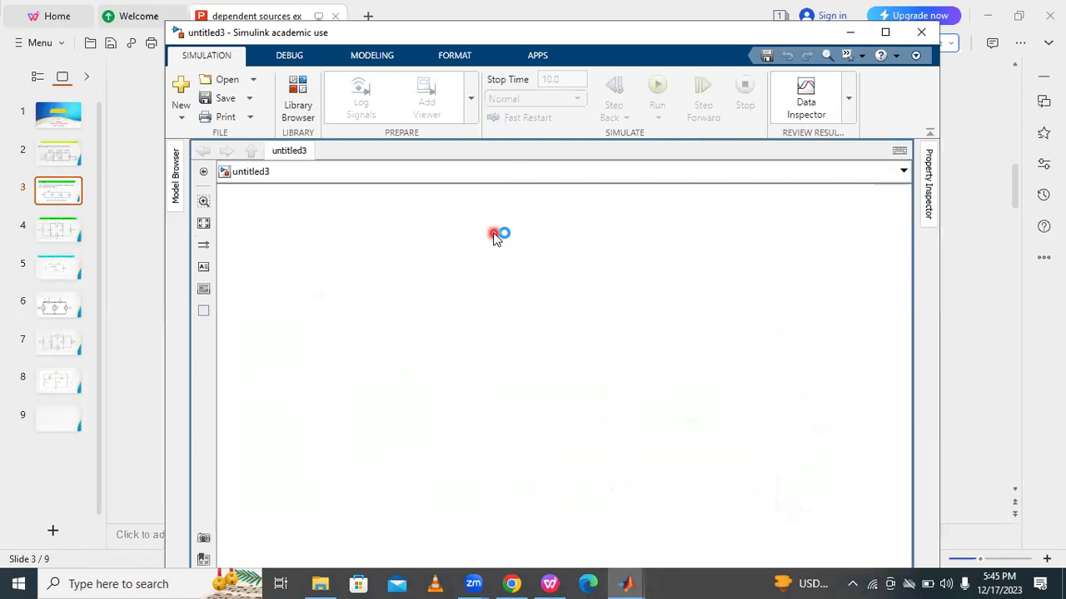
{"action": "type", "text": "vo"}
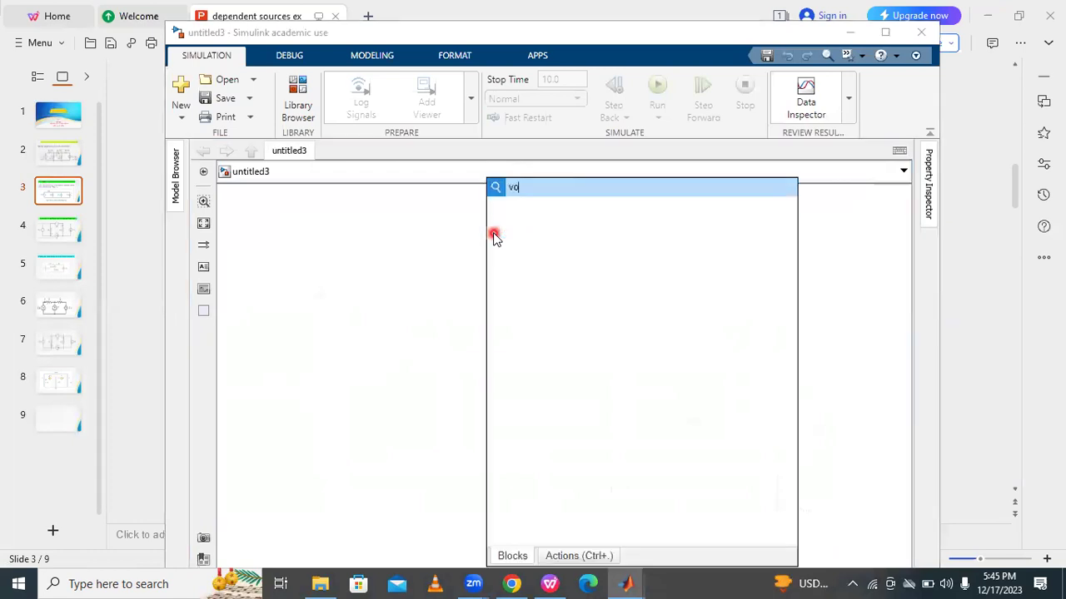
{"action": "type", "text": "ltage co"}
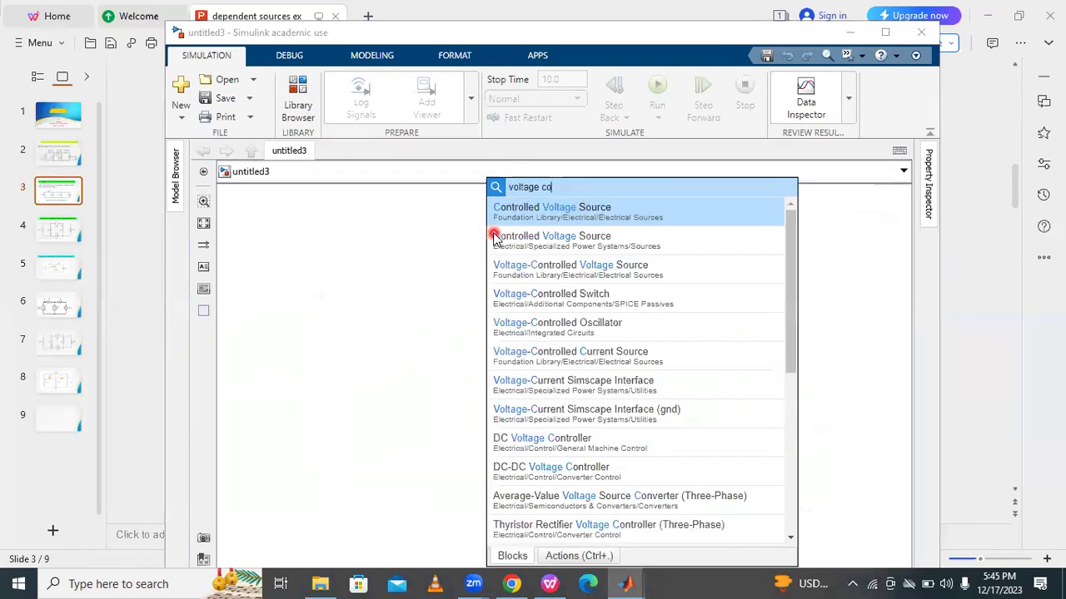
{"action": "type", "text": "ntrolled"}
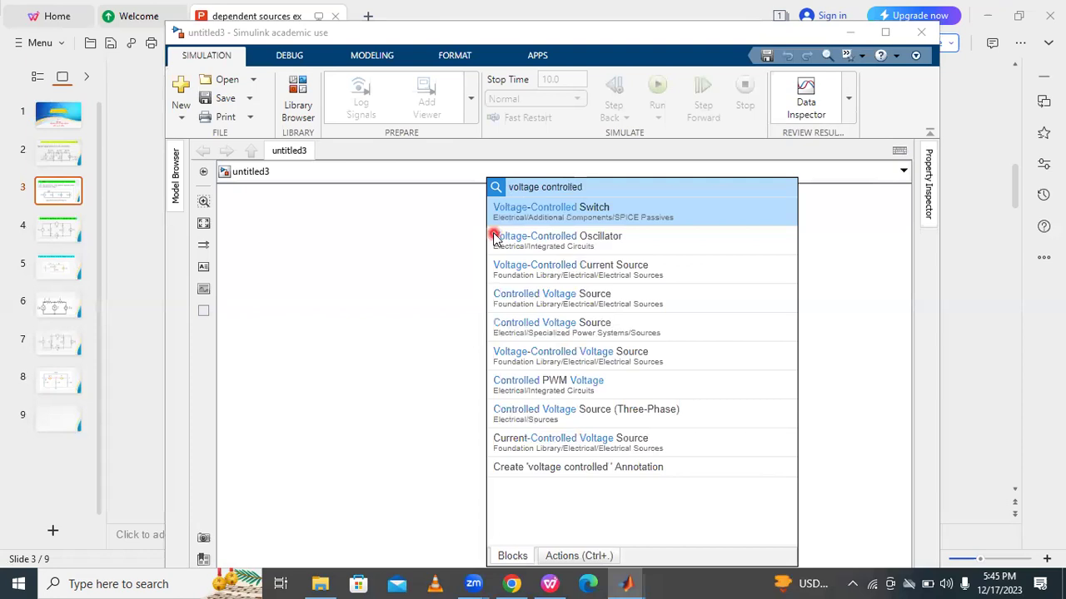
{"action": "type", "text": " curr"}
{"action": "left_click", "coordinate": [564, 221]}
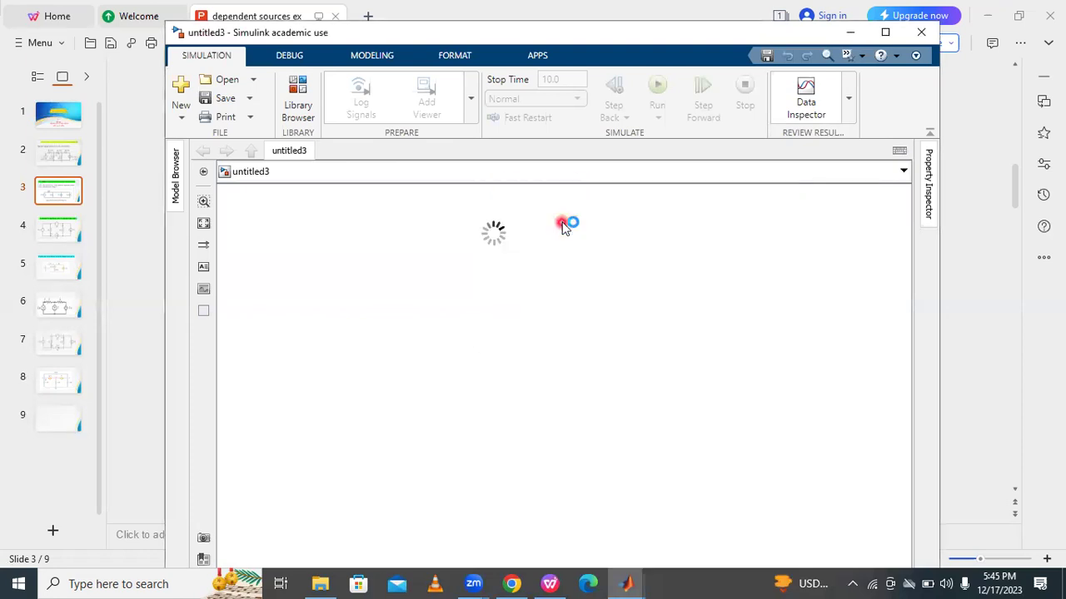
- Add a period to the end of the Voltage-Controlled Current Source's name and shift the block toward the canvas's right side
{"action": "left_click", "coordinate": [211, 244]}
{"action": "left_click", "coordinate": [348, 303]}
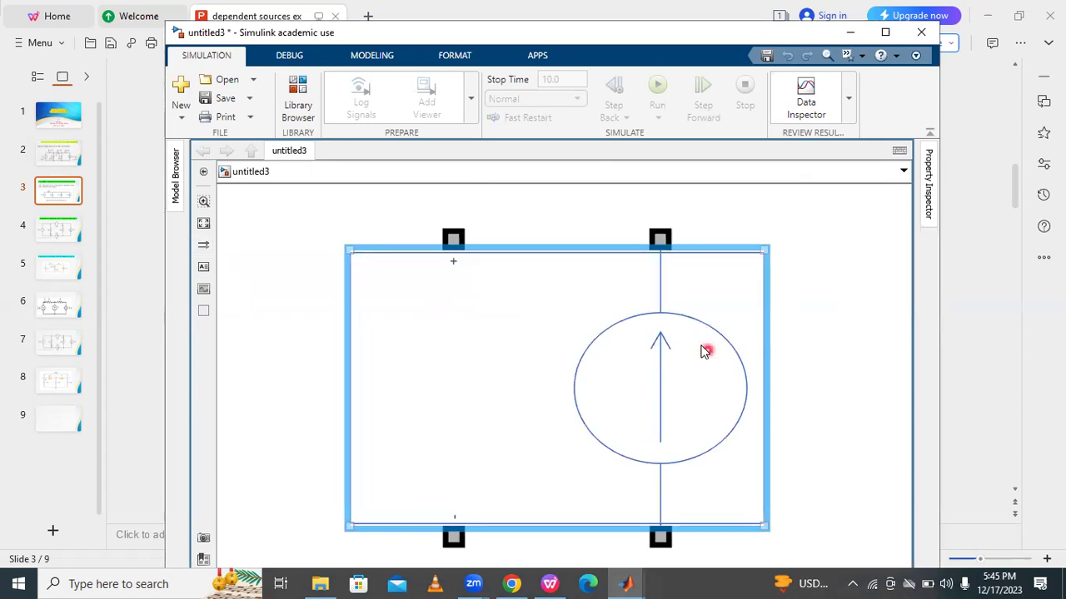
{"action": "left_click", "coordinate": [668, 376]}
{"action": "scroll", "coordinate": [665, 376], "scroll_direction": "down", "scroll_amount": 1}
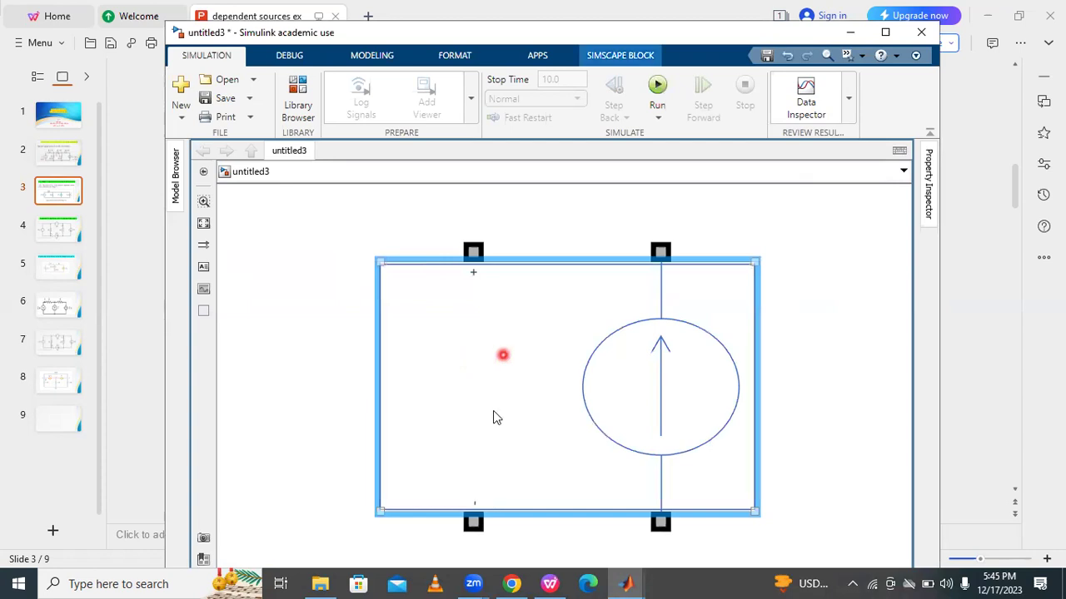
{"action": "scroll", "coordinate": [523, 409], "scroll_direction": "down", "scroll_amount": 5}
{"action": "left_click_drag", "start_coordinate": [534, 397], "coordinate": [472, 313]}
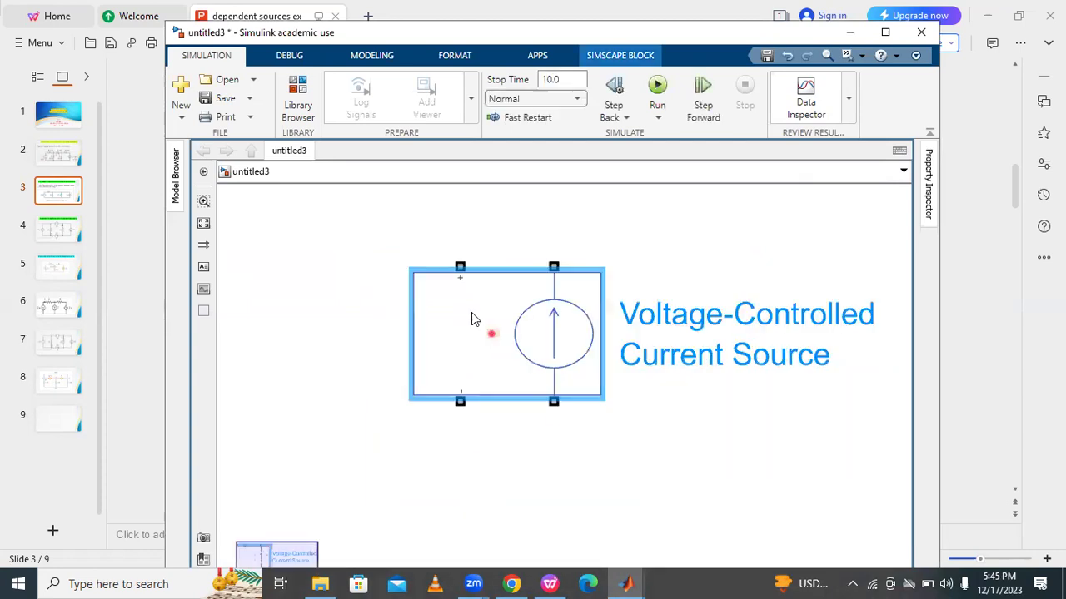
{"action": "left_click", "coordinate": [798, 357]}
{"action": "type", "text": "."}
{"action": "left_click_drag", "start_coordinate": [496, 333], "coordinate": [652, 349]}
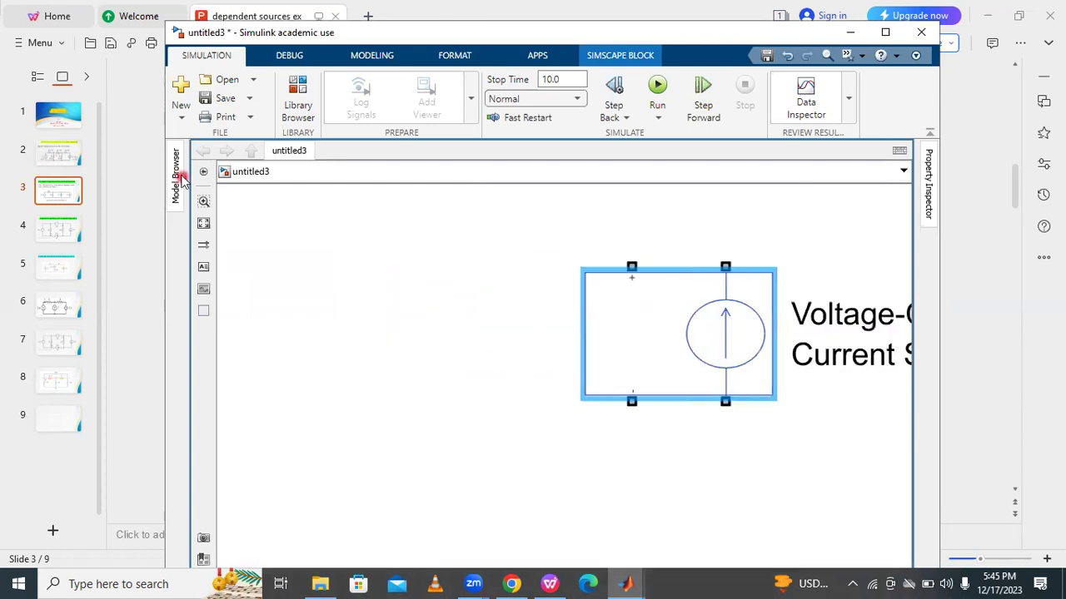
- Check the voltage source in the Problem 3.10 circuit in WPS Presentation and return to the untitled3 Simulink model
{"action": "left_click", "coordinate": [143, 155]}
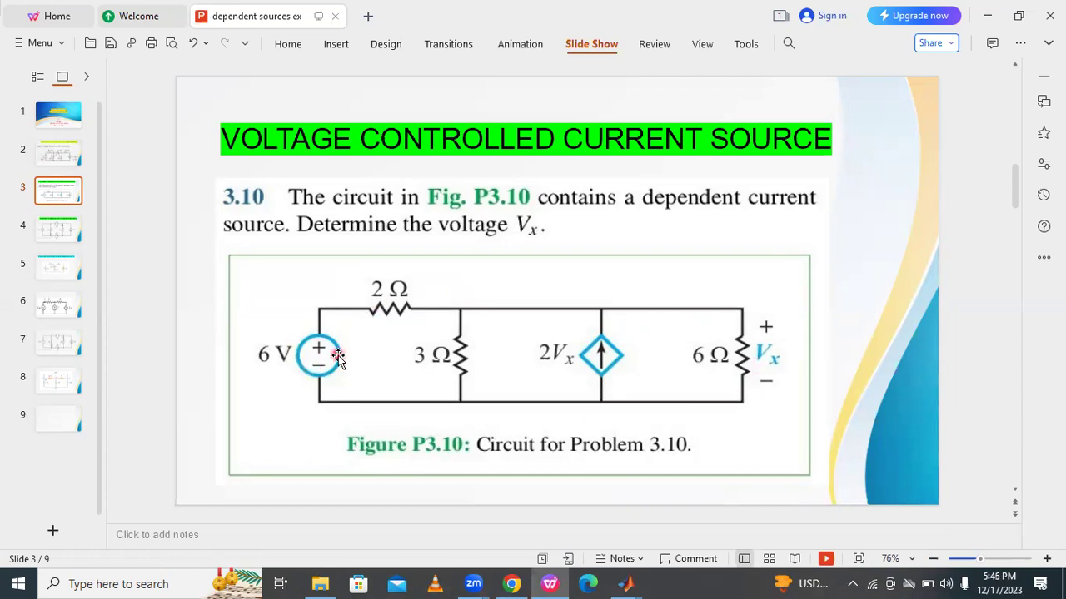
{"action": "left_click", "coordinate": [641, 583]}
{"action": "left_click", "coordinate": [869, 521]}
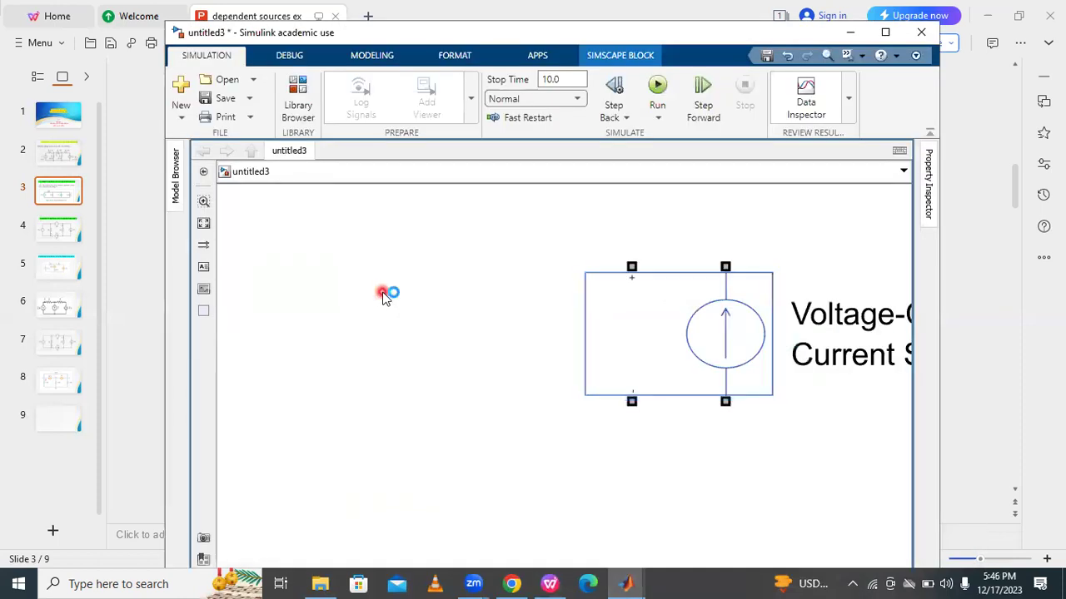
- Search the untitled3 model's blocks for "dc voltage" and place a DC Voltage Source on the empty side of the canvas
{"action": "double_click", "coordinate": [385, 297]}
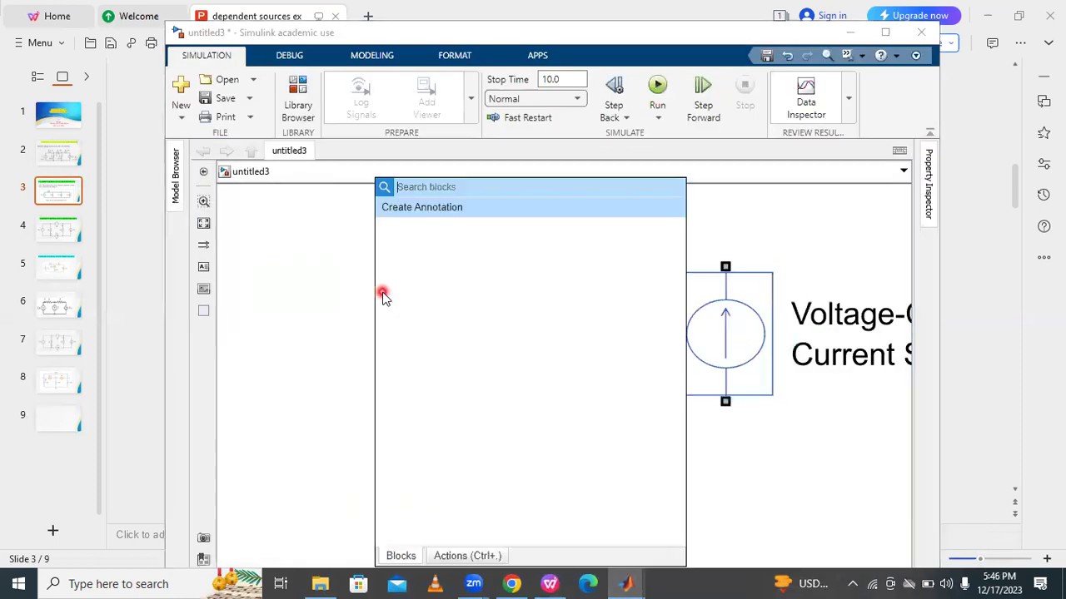
{"action": "type", "text": "dc V"}
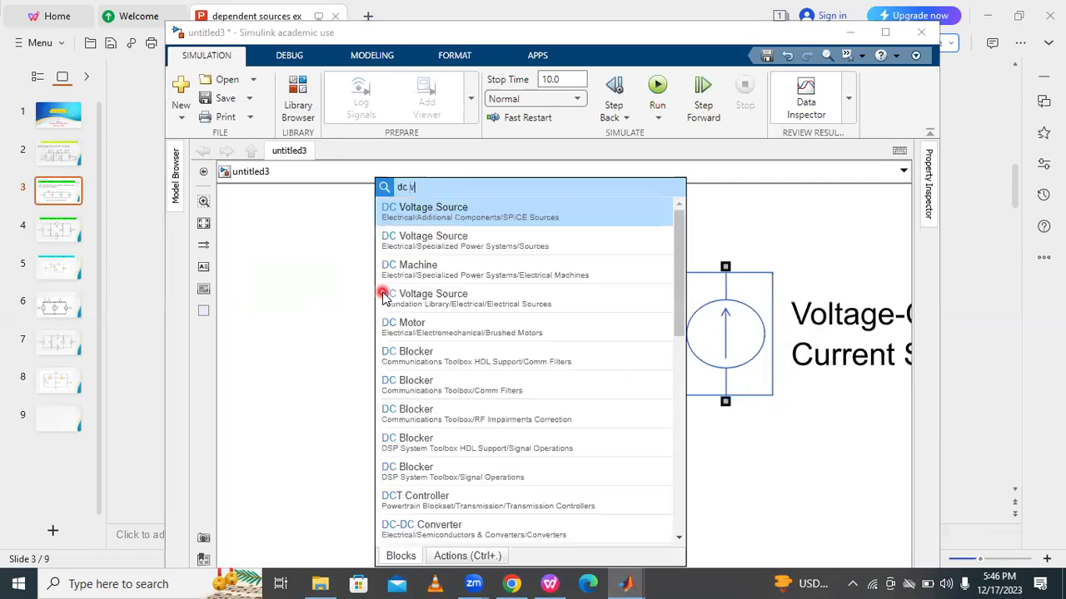
{"action": "type", "text": "oltage"}
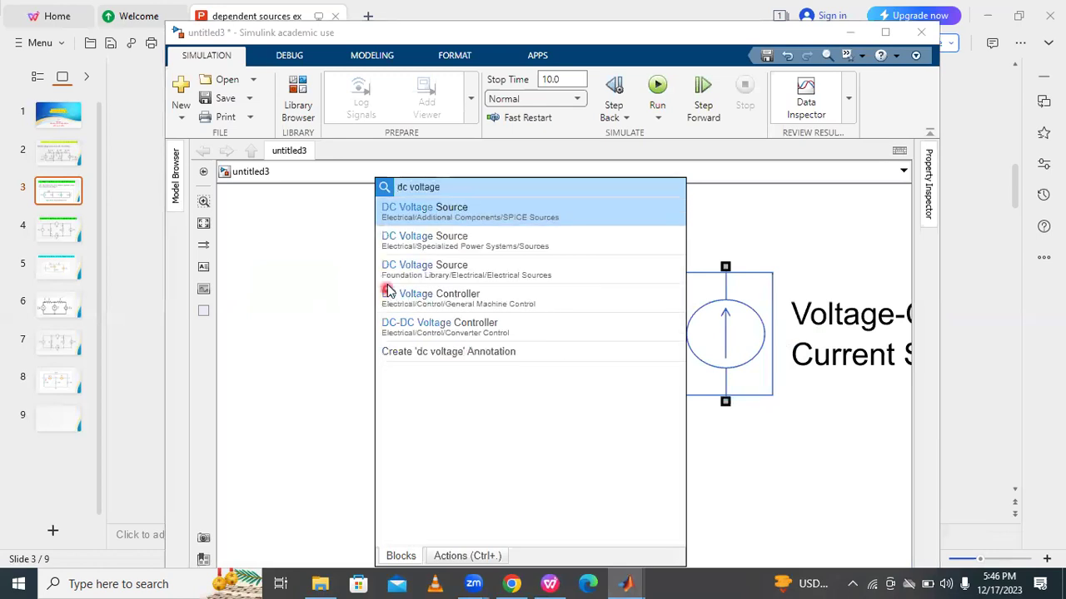
{"action": "left_click", "coordinate": [423, 383]}
{"action": "left_click", "coordinate": [381, 291]}
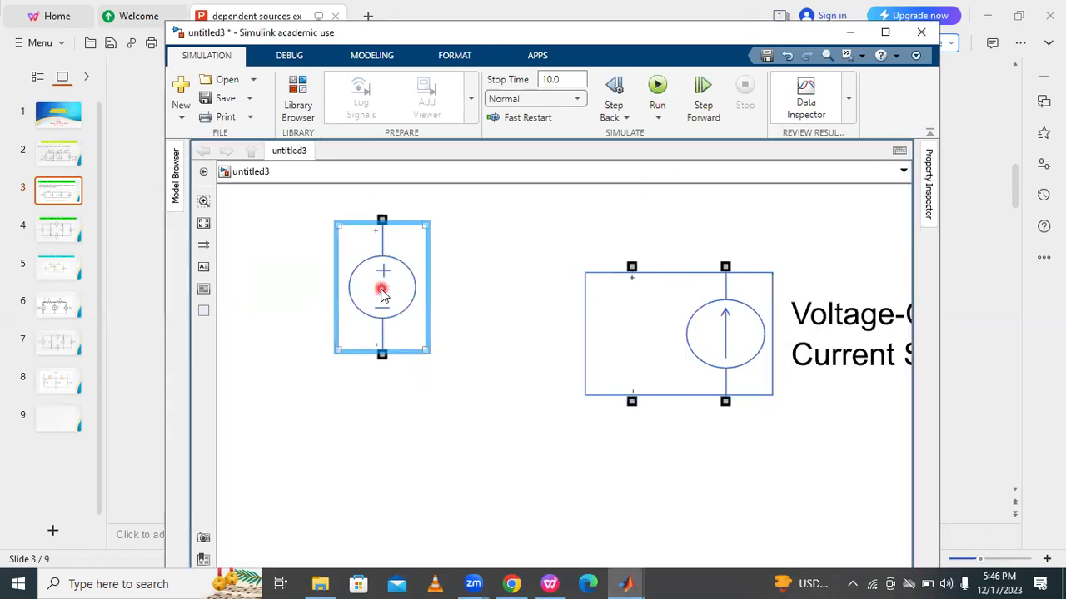
- Look at the DC Voltage Source's parameters, close them, and move the block level with the Voltage-Controlled Current Source
{"action": "double_click", "coordinate": [381, 291]}
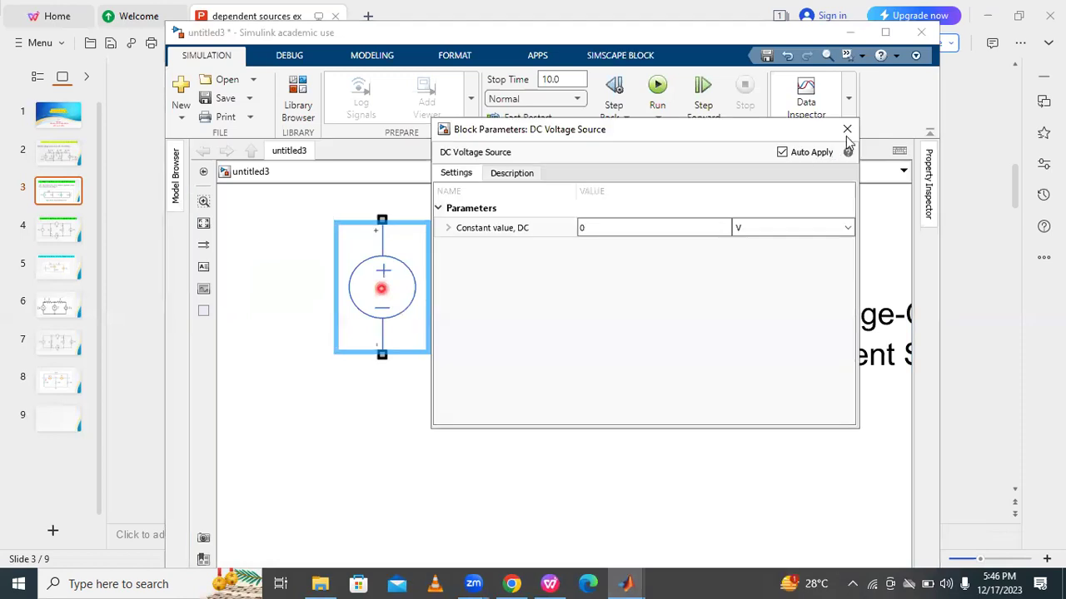
{"action": "left_click", "coordinate": [443, 364]}
{"action": "left_click_drag", "start_coordinate": [399, 290], "coordinate": [456, 232]}
- Search the blocks for "r" and place a Resistor above the gap between the two sources
{"action": "left_click", "coordinate": [457, 231]}
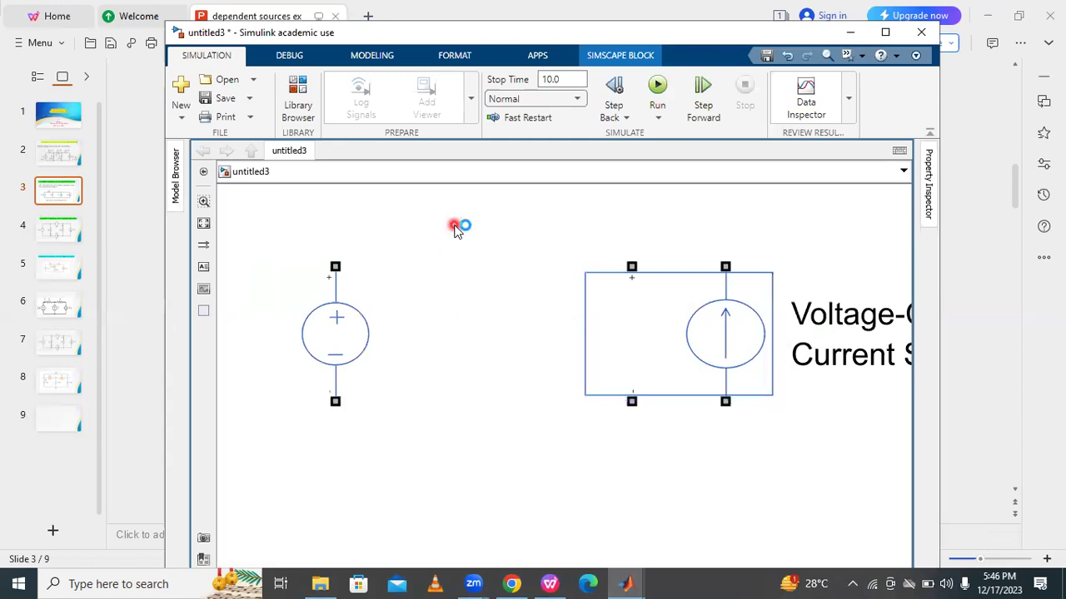
{"action": "double_click", "coordinate": [457, 232]}
{"action": "type", "text": "r"}
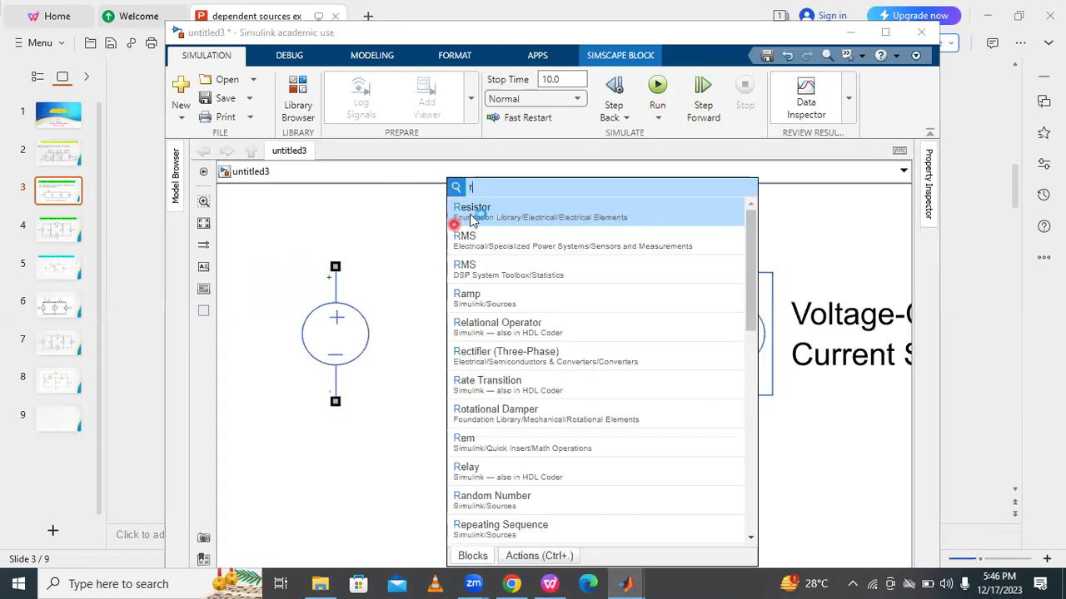
{"action": "left_click", "coordinate": [476, 214]}
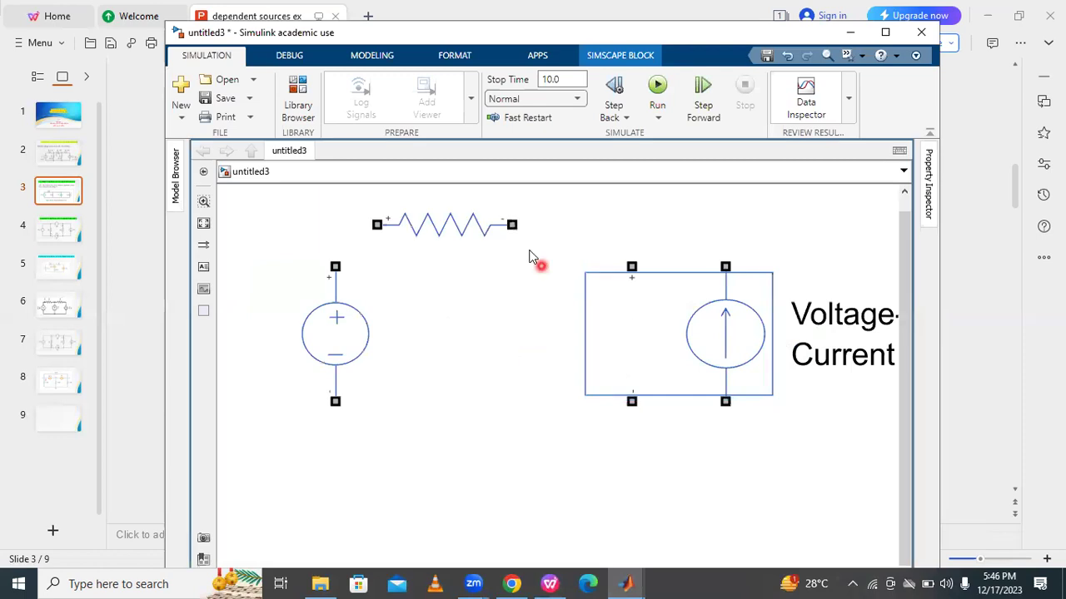
- Fit the model to the view and shift the Voltage-Controlled Current Source farther away from the DC Voltage Source
{"action": "left_click", "coordinate": [204, 225]}
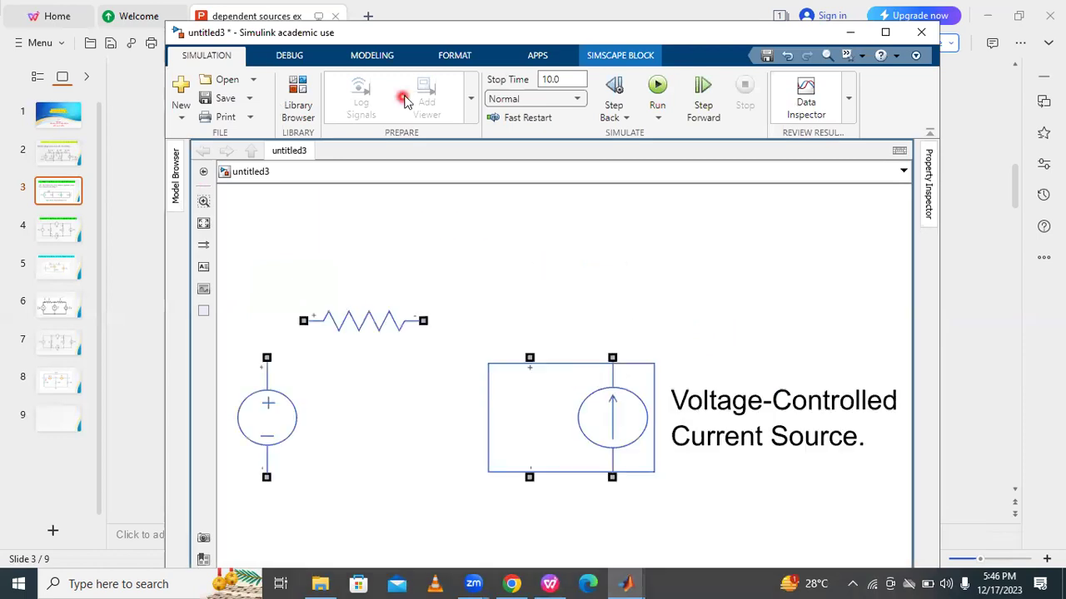
{"action": "left_click", "coordinate": [537, 196]}
{"action": "mouse_move", "coordinate": [556, 427]}
{"action": "left_mouse_down"}
{"action": "mouse_move", "coordinate": [745, 428]}
{"action": "mouse_move", "coordinate": [719, 419]}
{"action": "mouse_move", "coordinate": [771, 419]}
{"action": "left_mouse_up"}
{"action": "left_click", "coordinate": [440, 369]}
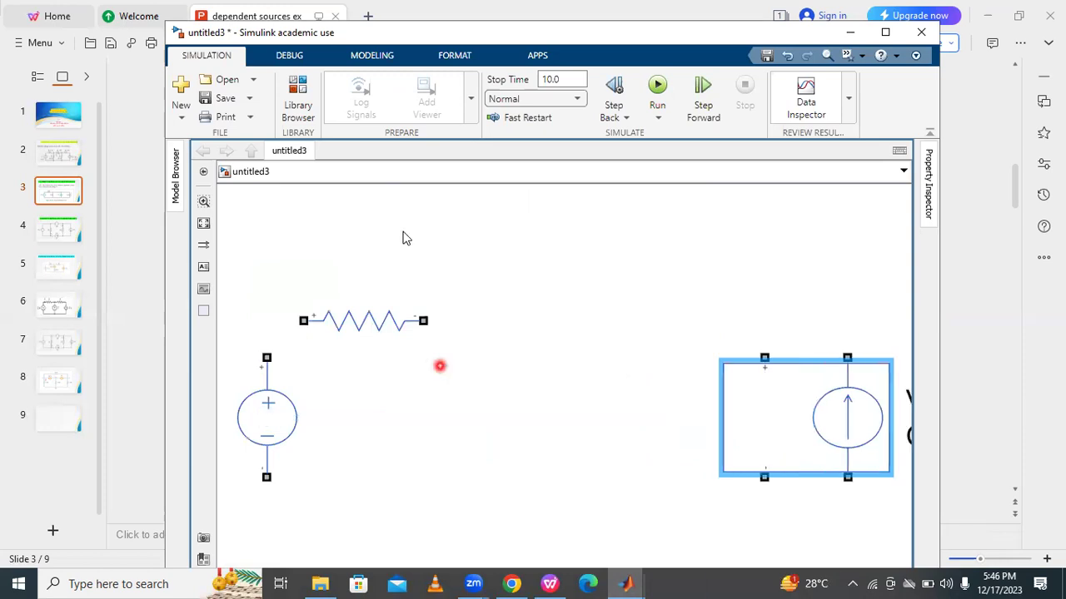
- Check the resistors and dependent source of the Problem 3.10 circuit in WPS Presentation and return to the untitled3 Simulink model
{"action": "left_click", "coordinate": [550, 584]}
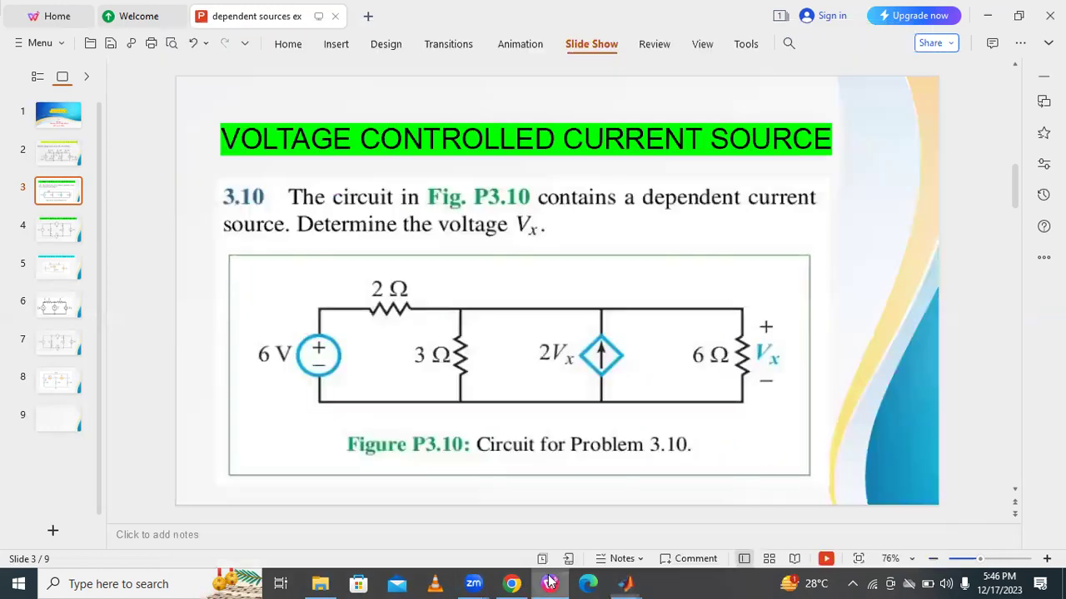
{"action": "left_click", "coordinate": [634, 369]}
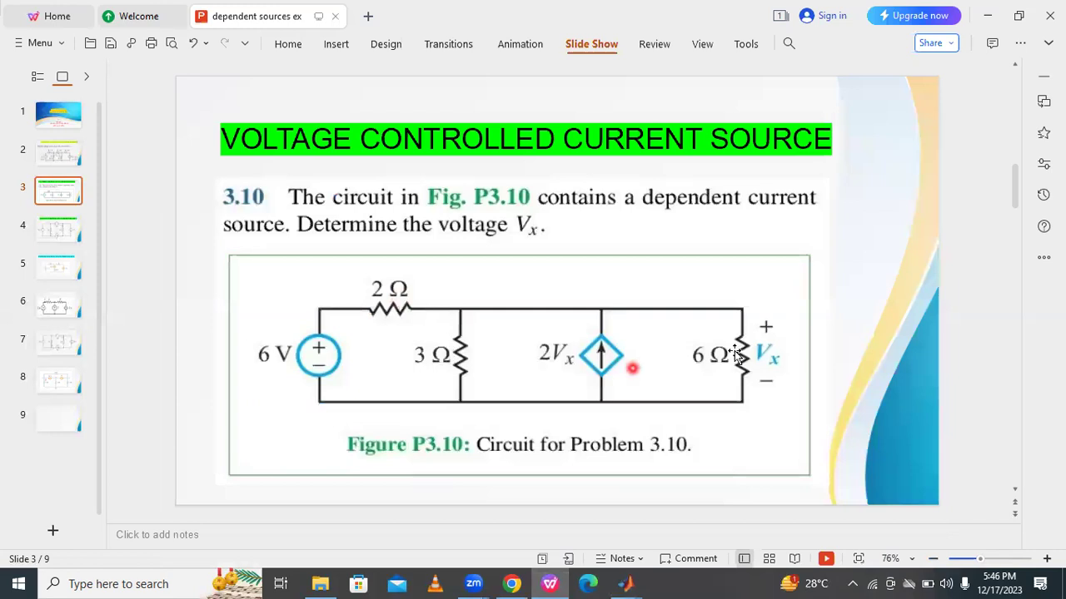
{"action": "left_click", "coordinate": [697, 447]}
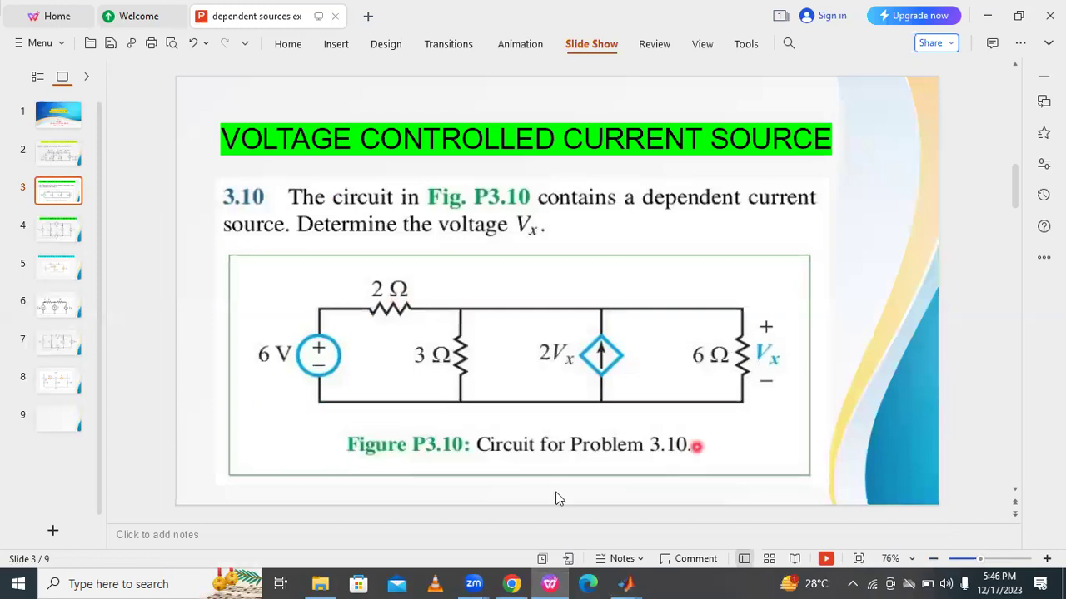
{"action": "key", "text": "alt+Tab"}
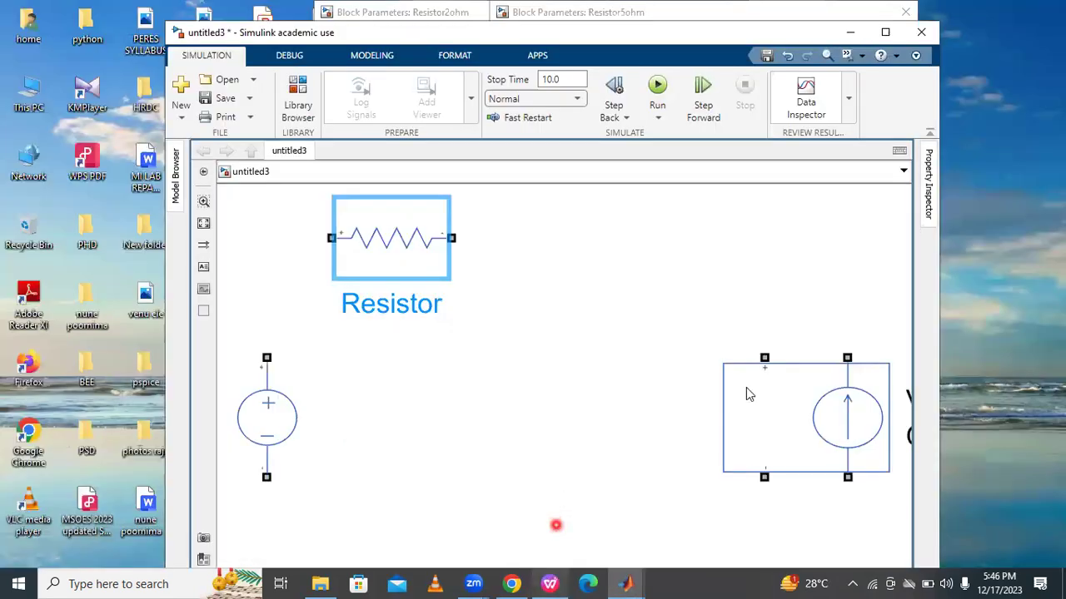
- Duplicate the Resistor into the space between the two sources and rotate the copy to vertical
{"action": "left_click", "coordinate": [407, 257]}
{"action": "key", "text": "ctrl+v"}
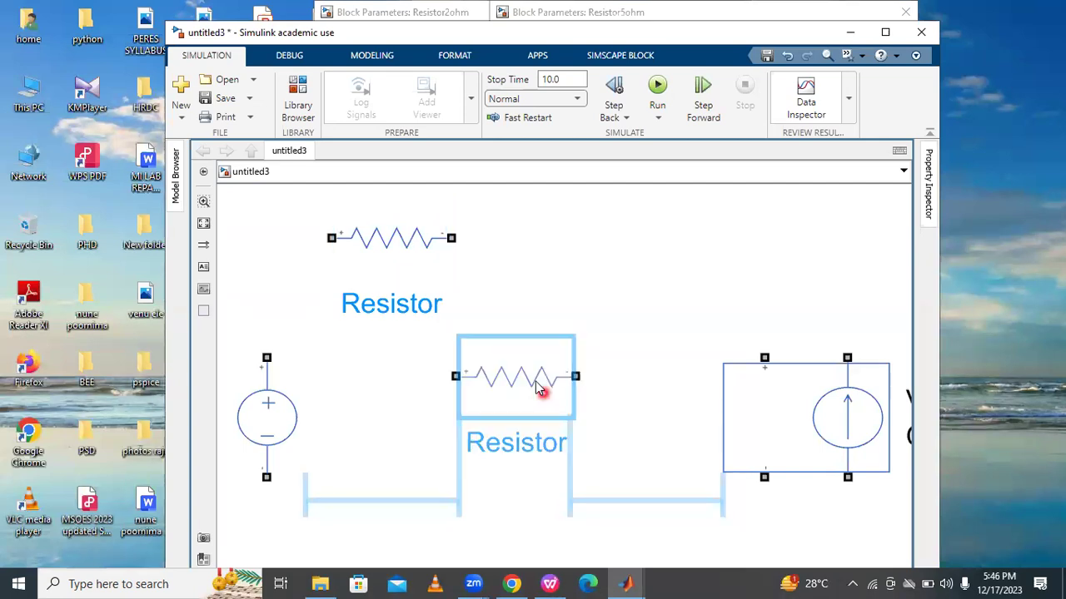
{"action": "key", "text": "ctrl+r"}
- Wire the DC Voltage Source's positive terminal through the horizontal resistor to the upper end of the vertical resistor
{"action": "left_click", "coordinate": [267, 356]}
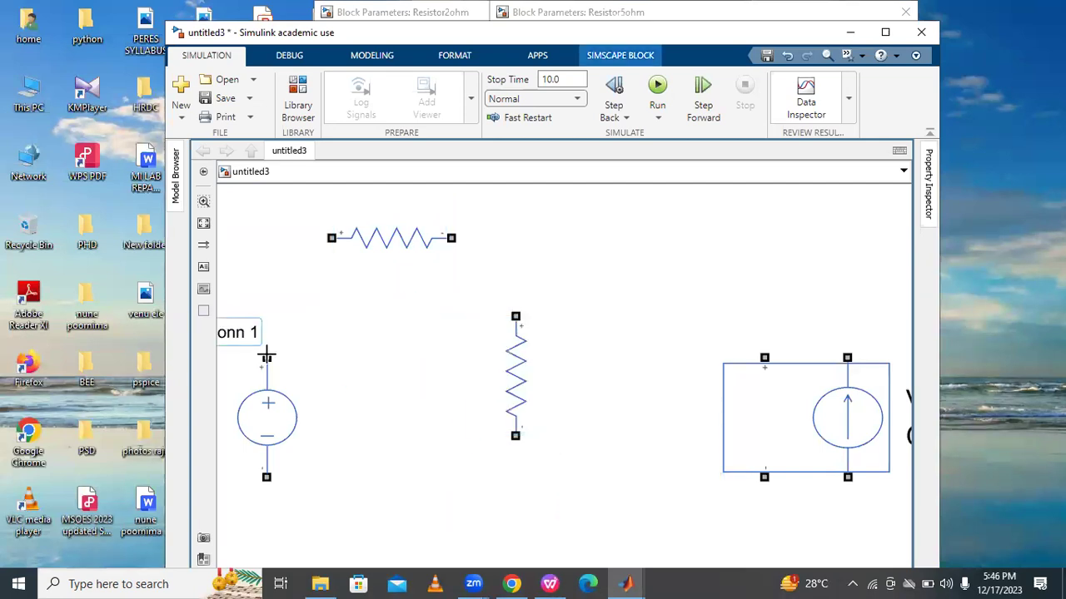
{"action": "left_click", "coordinate": [358, 237]}
{"action": "left_click_drag", "start_coordinate": [474, 239], "coordinate": [539, 317]}
- Paste another vertical resistor beyond the Voltage-Controlled Current Source and reposition the current source between the two vertical resistors, clear of their names
{"action": "left_click", "coordinate": [817, 408]}
{"action": "left_click_drag", "start_coordinate": [812, 366], "coordinate": [707, 325]}
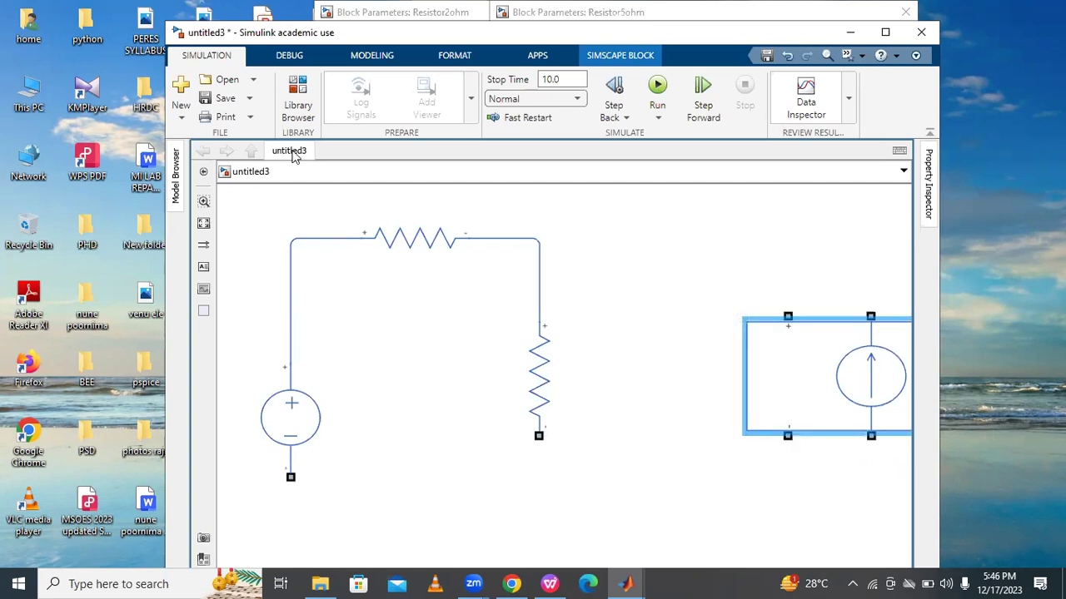
{"action": "key", "text": "space"}
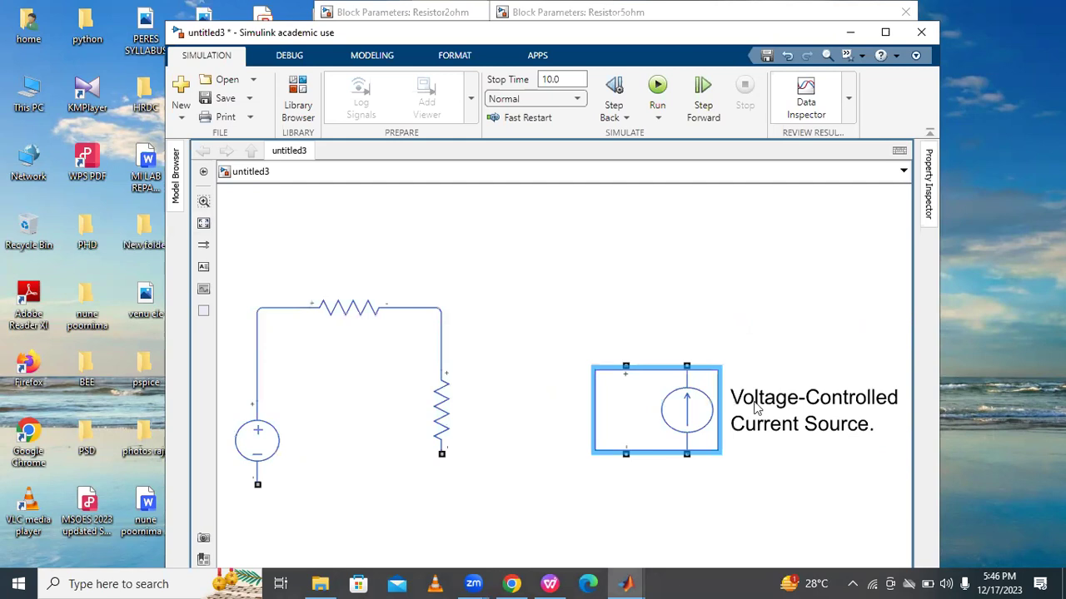
{"action": "key", "text": "ctrl+v"}
{"action": "left_click", "coordinate": [880, 418]}
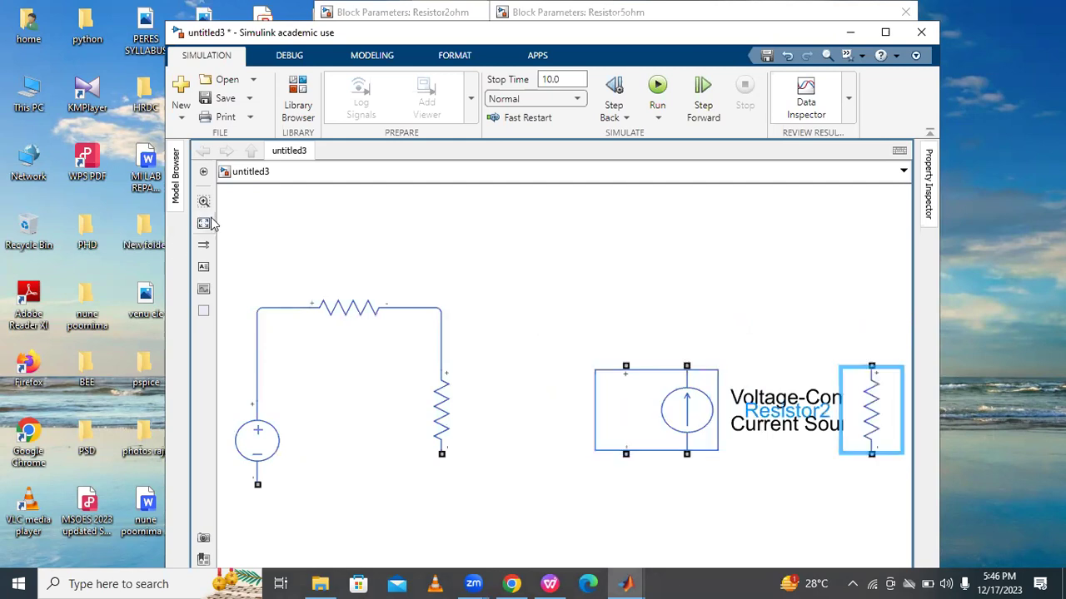
{"action": "left_click_drag", "start_coordinate": [857, 431], "coordinate": [931, 428]}
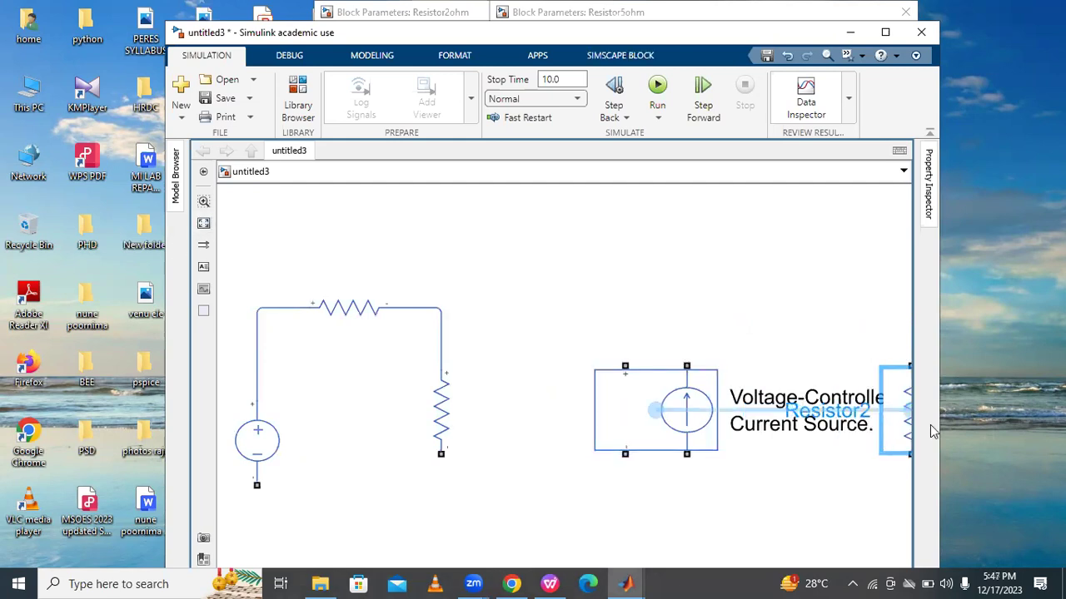
{"action": "left_click", "coordinate": [204, 225]}
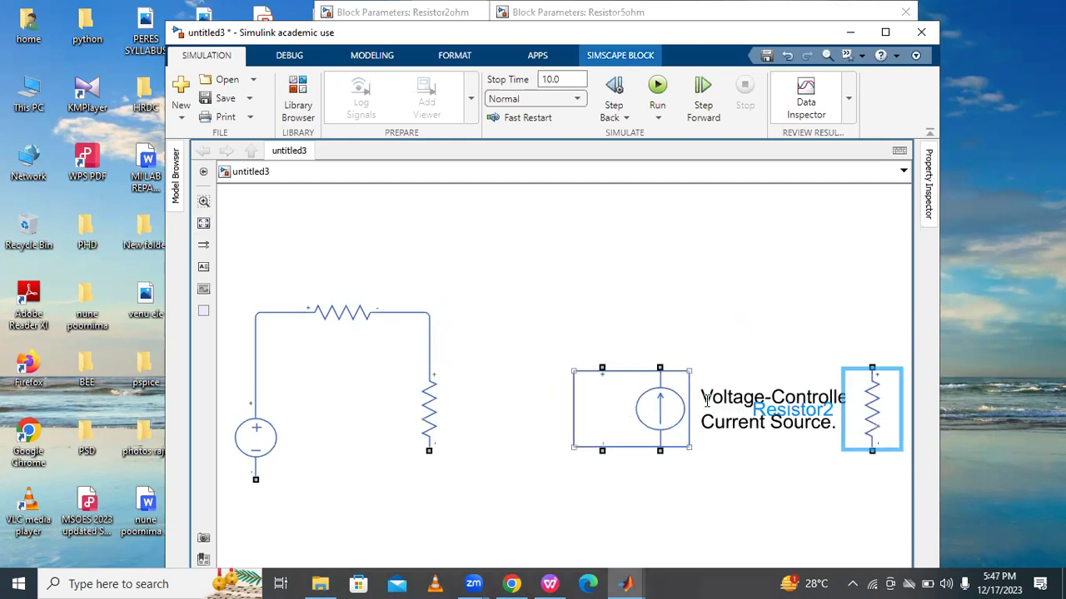
{"action": "left_click_drag", "start_coordinate": [654, 413], "coordinate": [626, 399]}
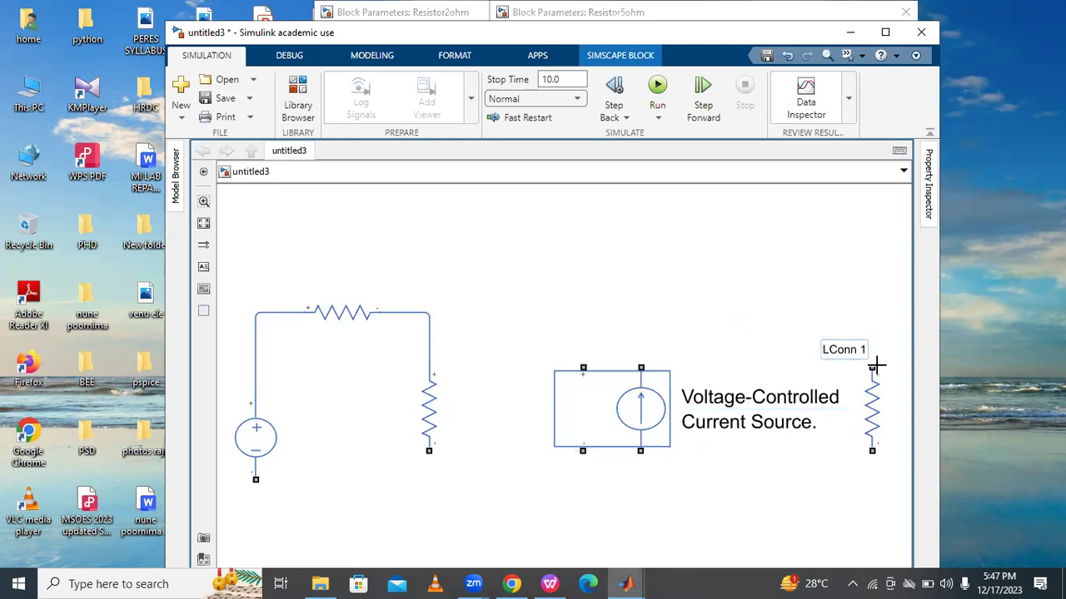
- Wire the outer vertical resistor in parallel with the middle one and lower the bottom connecting wire
{"action": "left_click_drag", "start_coordinate": [874, 364], "coordinate": [420, 312]}
{"action": "left_click_drag", "start_coordinate": [871, 452], "coordinate": [429, 450]}
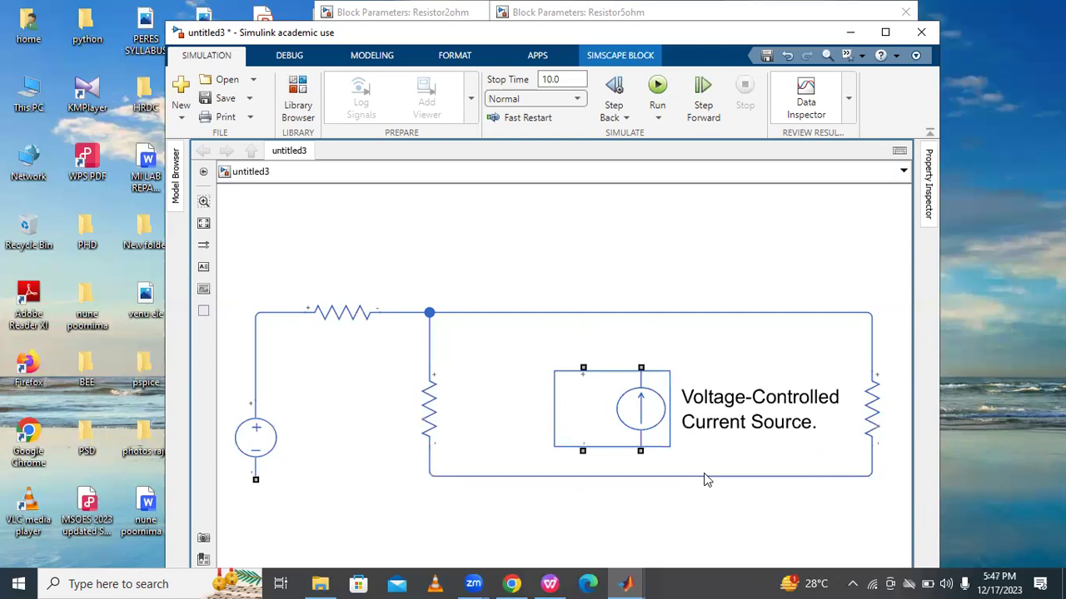
{"action": "left_click_drag", "start_coordinate": [705, 478], "coordinate": [708, 507]}
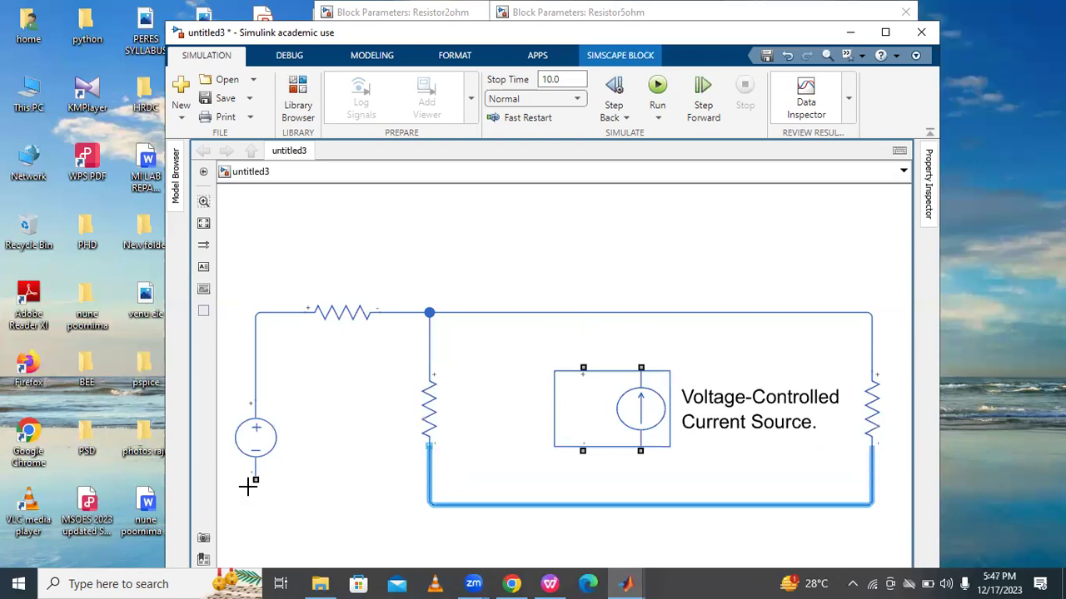
- Connect the DC Voltage Source's negative terminal to the bottom node and switch to the Problem 3.10 slide in WPS Presentation
{"action": "mouse_move", "coordinate": [256, 491]}
{"action": "left_mouse_down"}
{"action": "mouse_move", "coordinate": [436, 507]}
{"action": "mouse_move", "coordinate": [431, 555]}
{"action": "mouse_move", "coordinate": [400, 484]}
{"action": "mouse_move", "coordinate": [409, 510]}
{"action": "left_mouse_up"}
{"action": "key", "text": "Delete"}
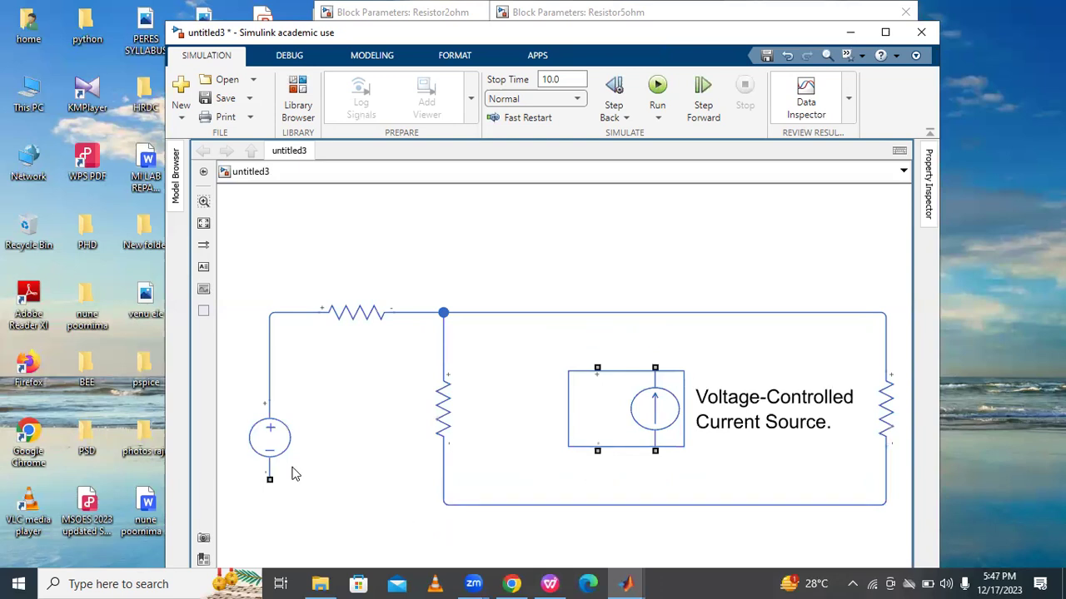
{"action": "mouse_move", "coordinate": [258, 484]}
{"action": "left_mouse_down"}
{"action": "mouse_move", "coordinate": [287, 478]}
{"action": "mouse_move", "coordinate": [277, 436]}
{"action": "mouse_move", "coordinate": [333, 494]}
{"action": "mouse_move", "coordinate": [417, 514]}
{"action": "mouse_move", "coordinate": [443, 504]}
{"action": "left_mouse_up"}
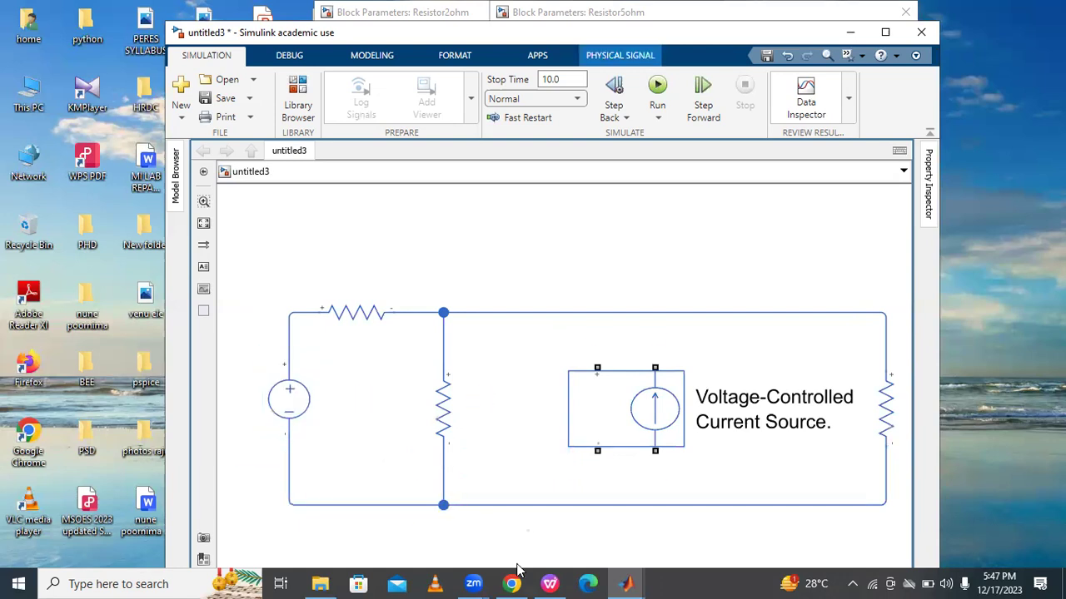
{"action": "left_click", "coordinate": [549, 583]}
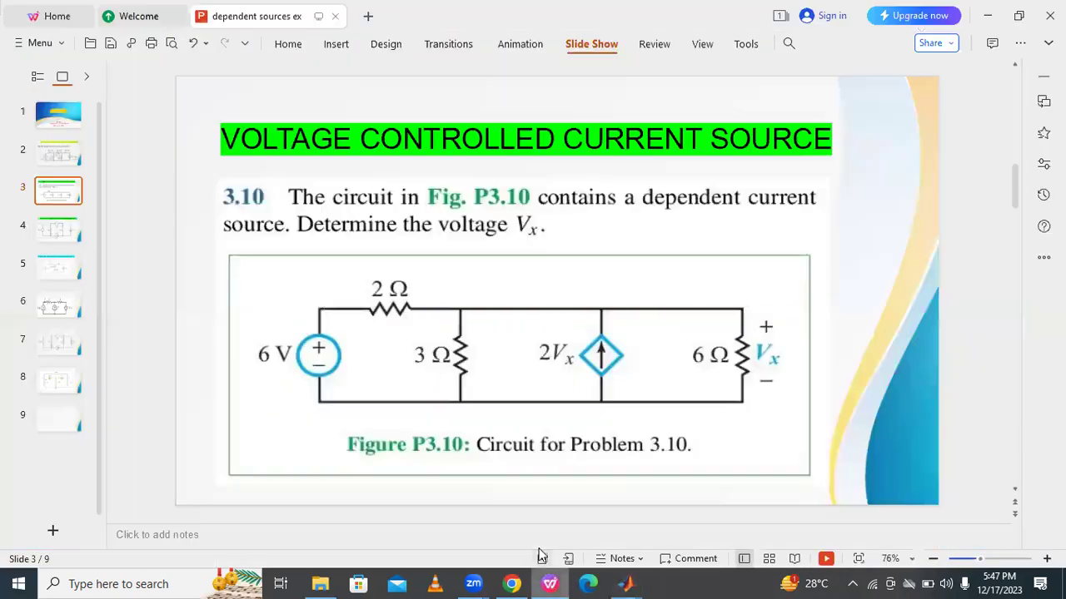
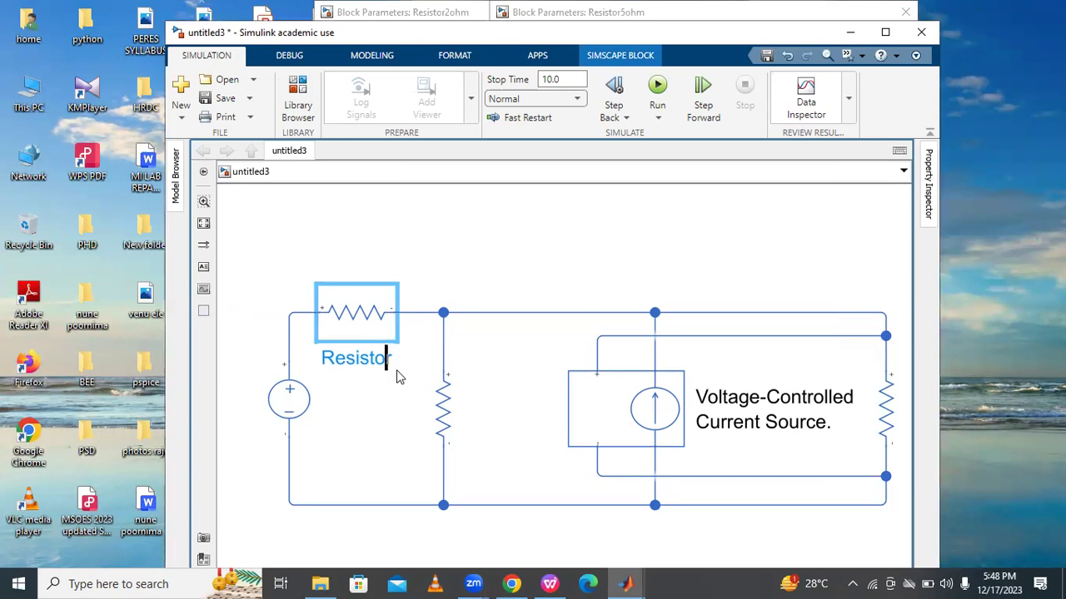
- Rename the horizontal resistor as "Resistor 2ohm"
{"action": "key", "text": "Right"}
{"action": "type", "text": "o"}
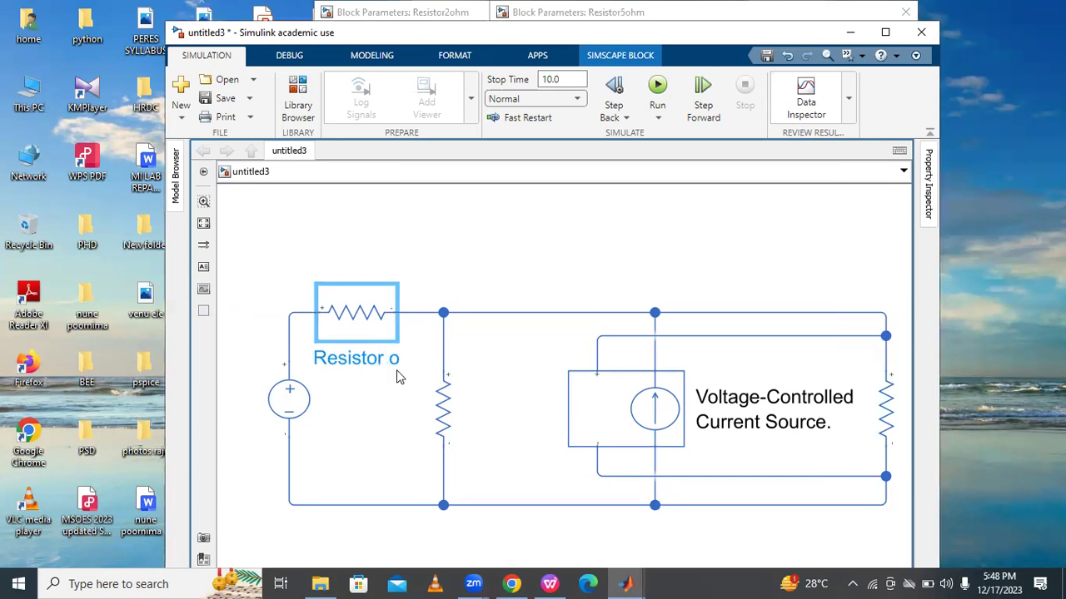
{"action": "key", "text": "BackSpace"}
{"action": "key", "text": "BackSpace"}
{"action": "type", "text": "2o"}
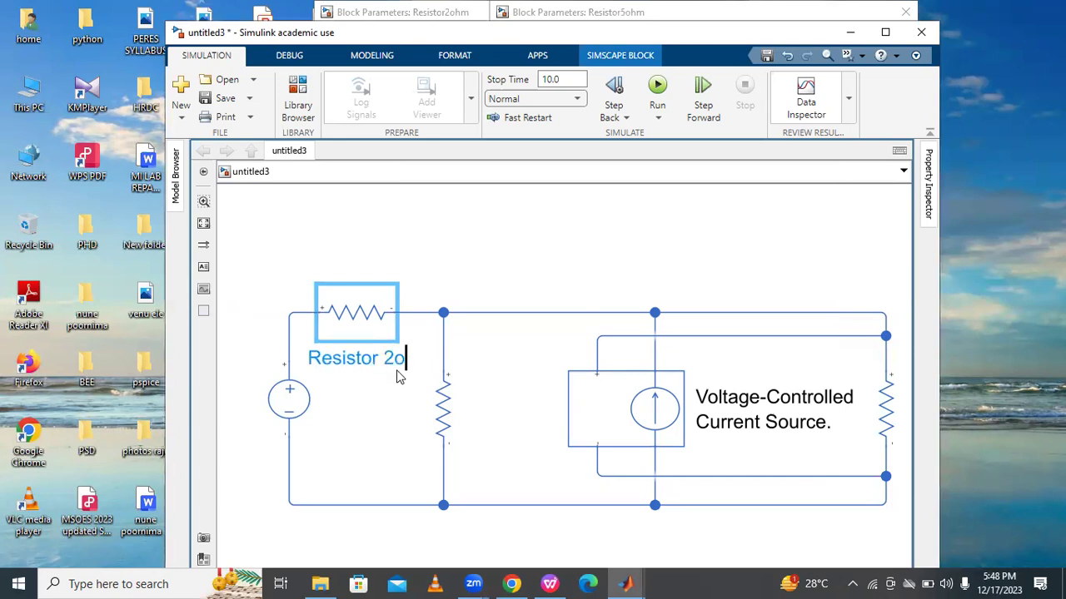
{"action": "type", "text": "hm"}
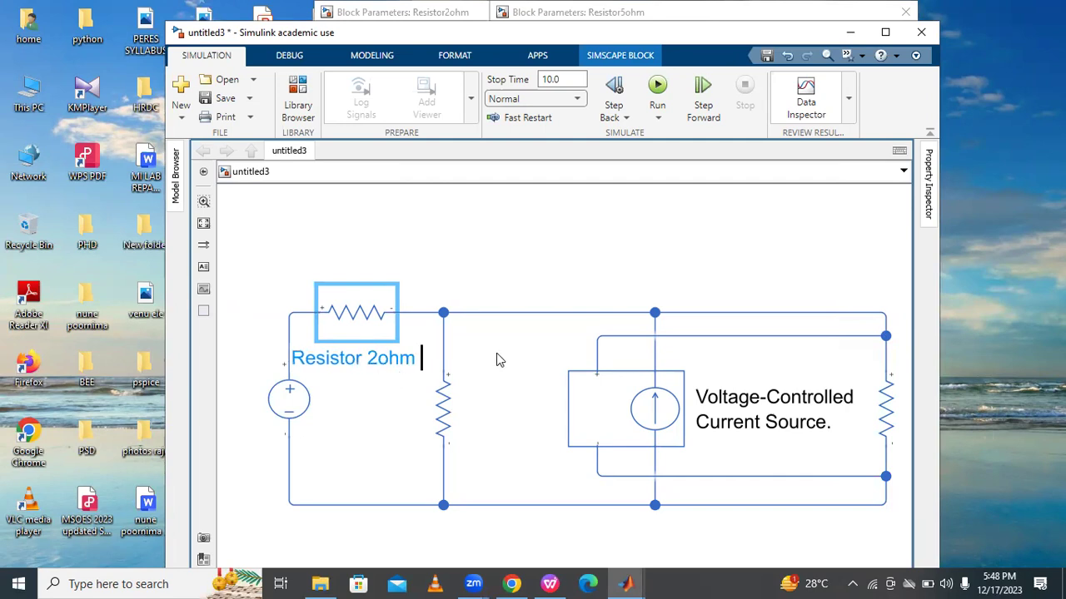
- Check the second resistor's value on the Problem 3.10 slide and set Resistor1's resistance to 3 Ohm in Simulink
{"action": "left_click", "coordinate": [548, 581]}
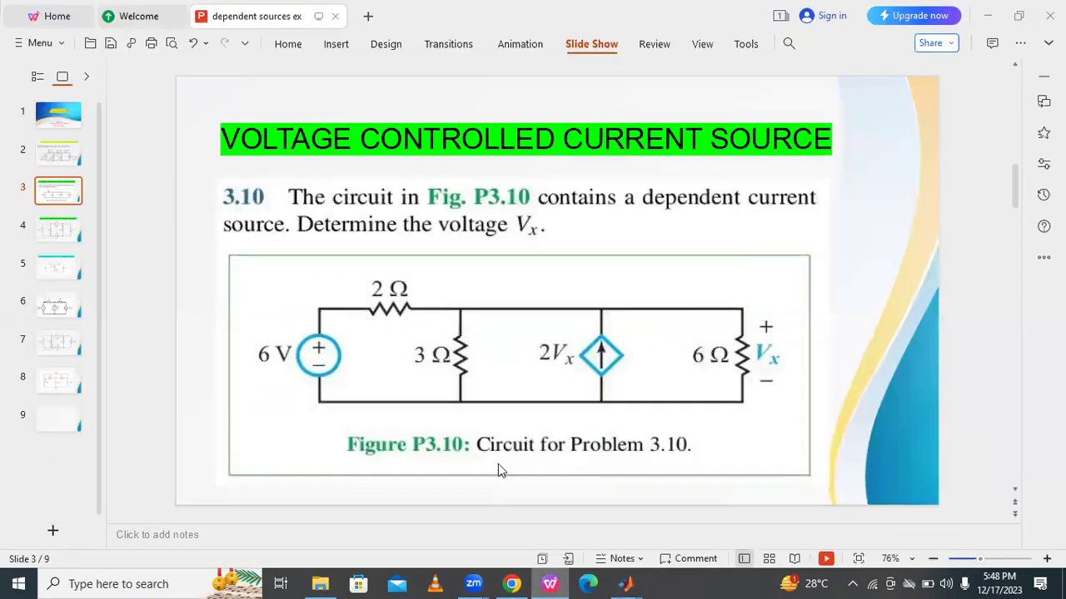
{"action": "key", "text": "alt+Tab"}
{"action": "left_click", "coordinate": [455, 420]}
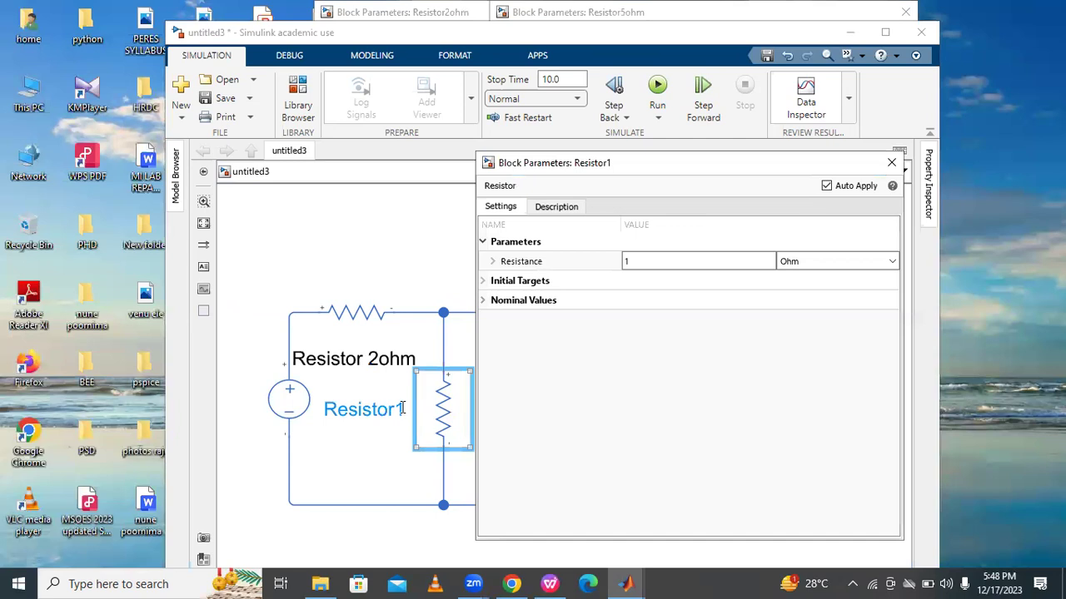
{"action": "left_click", "coordinate": [668, 261]}
{"action": "type", "text": "3"}
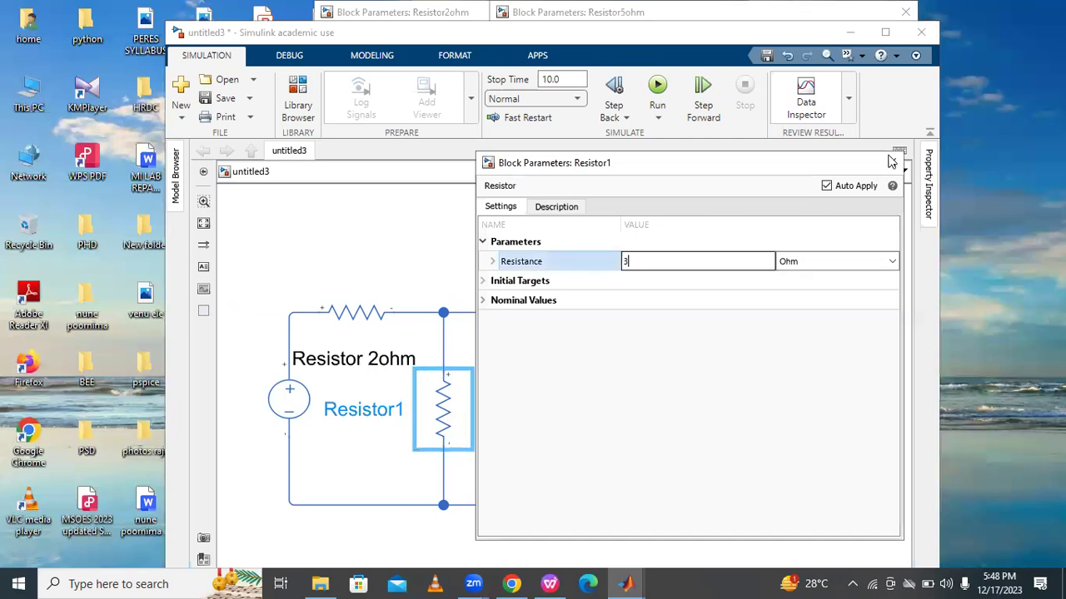
{"action": "key", "text": "Return"}
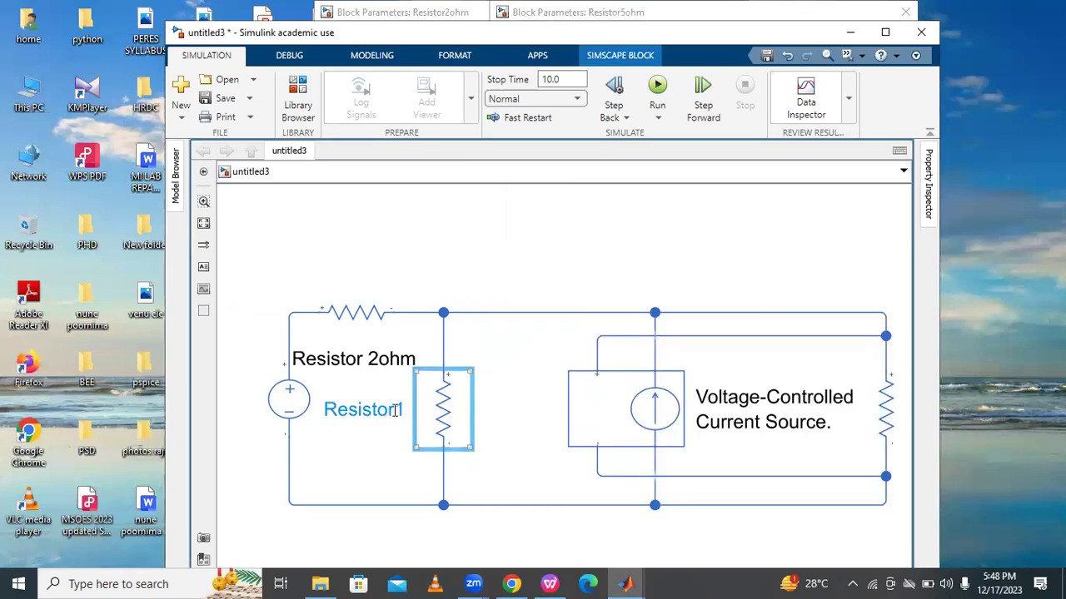
- Rename the vertical resistor nearest the voltage source as "Resistor 3ohm"
{"action": "left_click", "coordinate": [396, 409]}
{"action": "key", "text": "Delete"}
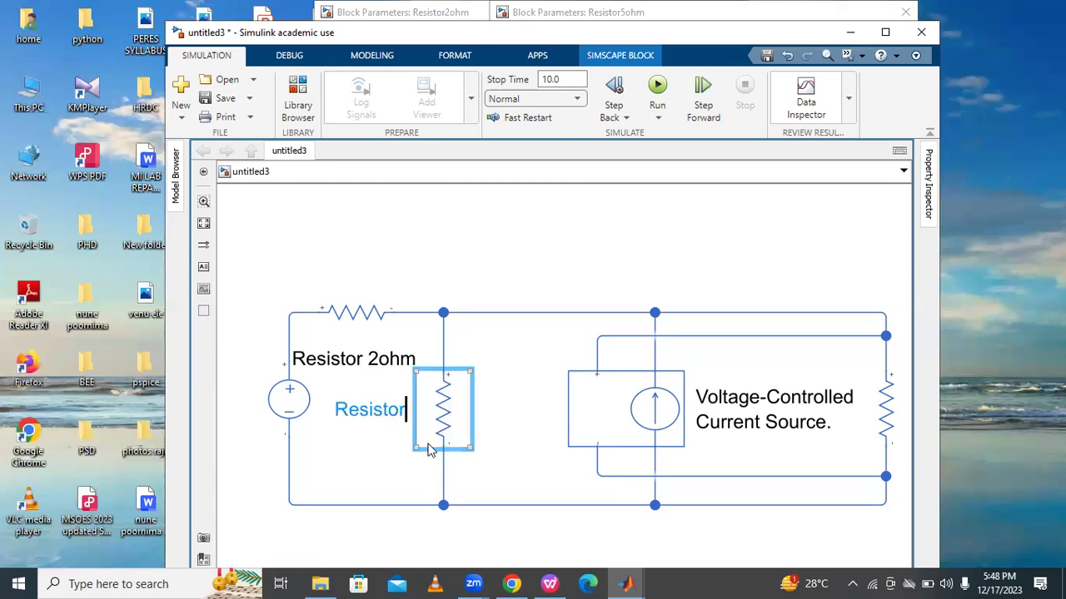
{"action": "type", "text": "3"}
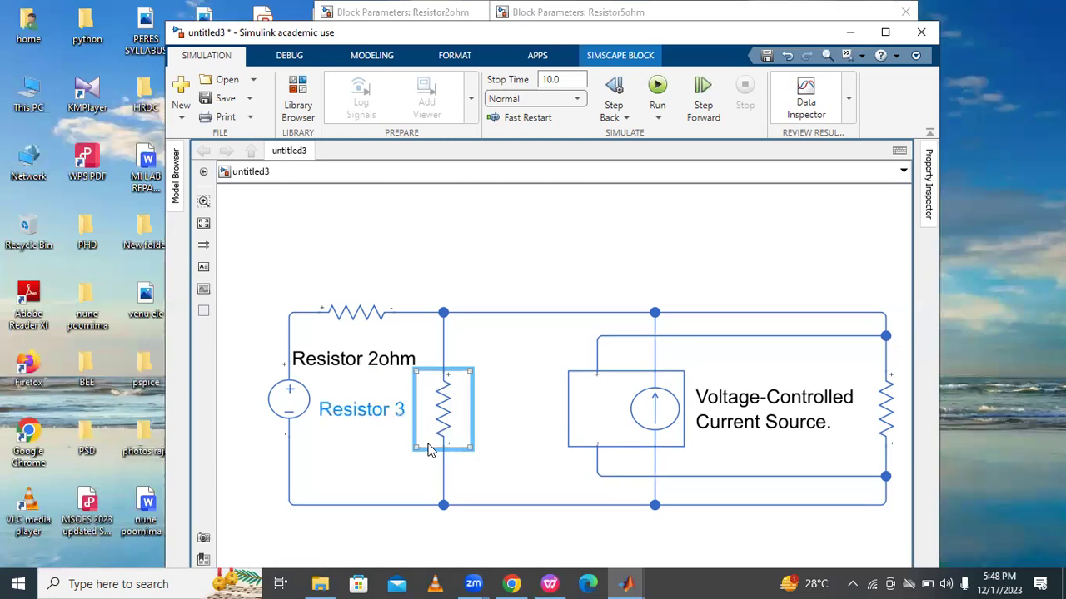
{"action": "type", "text": "ohm"}
{"action": "key", "text": "Return"}
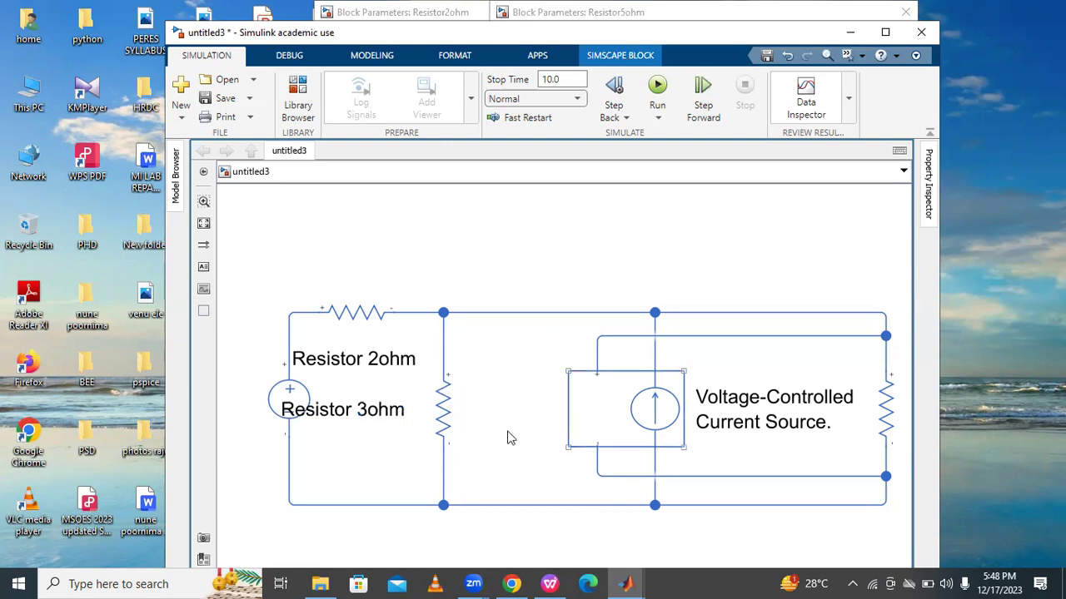
{"action": "left_click", "coordinate": [416, 425]}
- Set the resistance of the outer vertical resistor, Resistor2, to 6 Ohm
{"action": "left_click", "coordinate": [888, 414]}
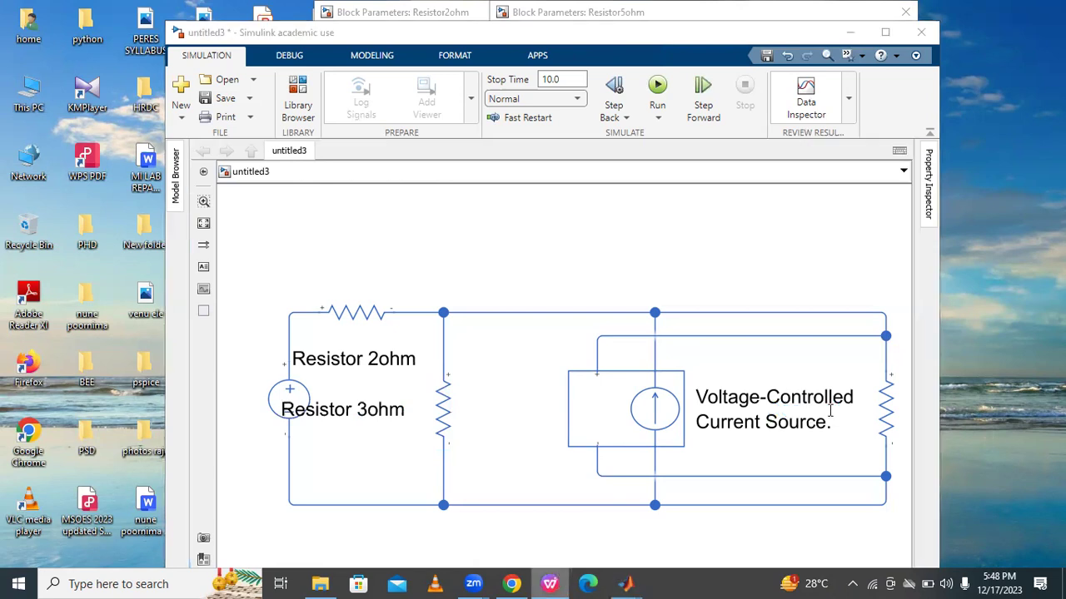
{"action": "left_click", "coordinate": [892, 414]}
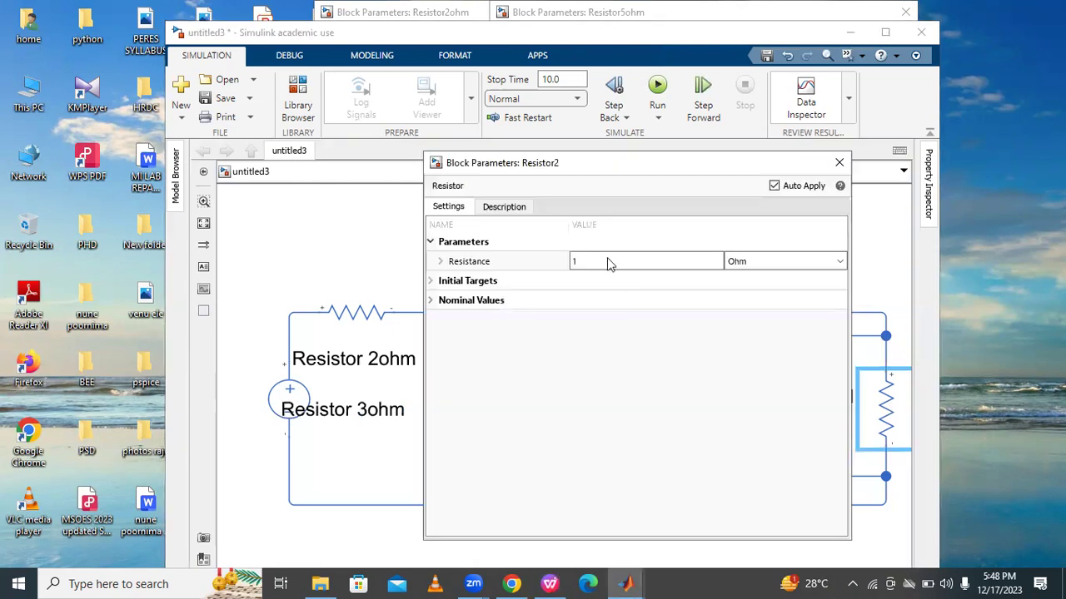
{"action": "left_click", "coordinate": [607, 261]}
{"action": "type", "text": "6"}
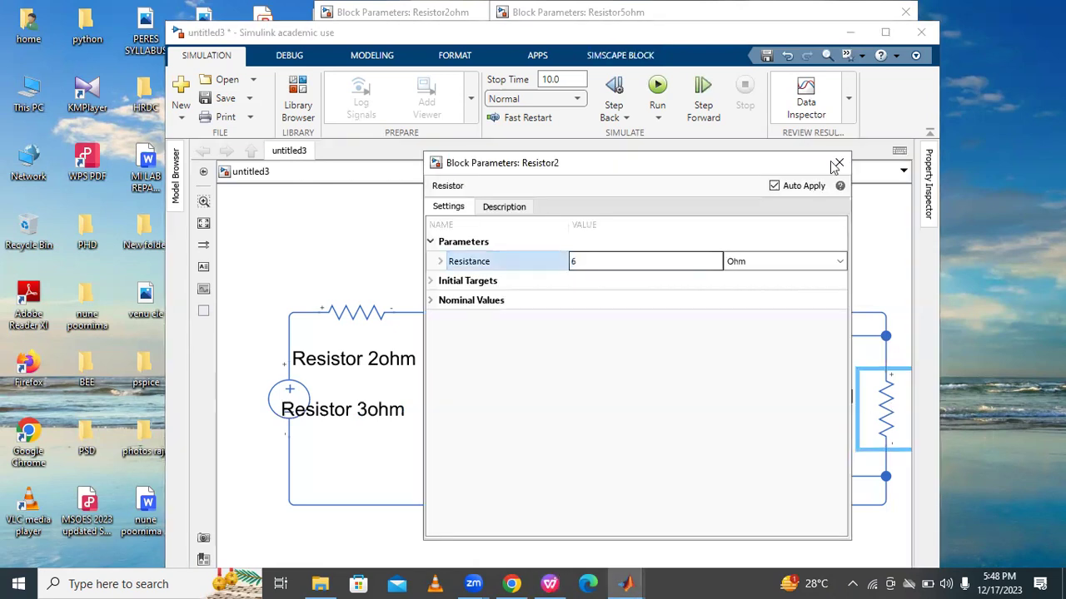
- Close the 6 ohm resistor's block parameters and rename the block as "Resistor6 ohm"
{"action": "left_click", "coordinate": [837, 164]}
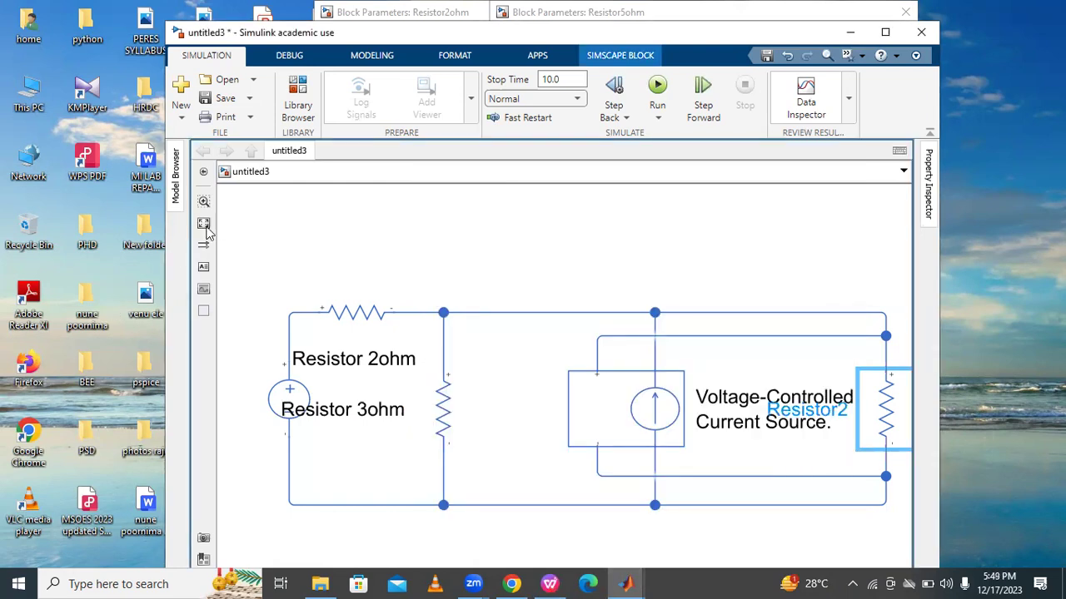
{"action": "left_click", "coordinate": [808, 521]}
{"action": "left_click", "coordinate": [866, 403]}
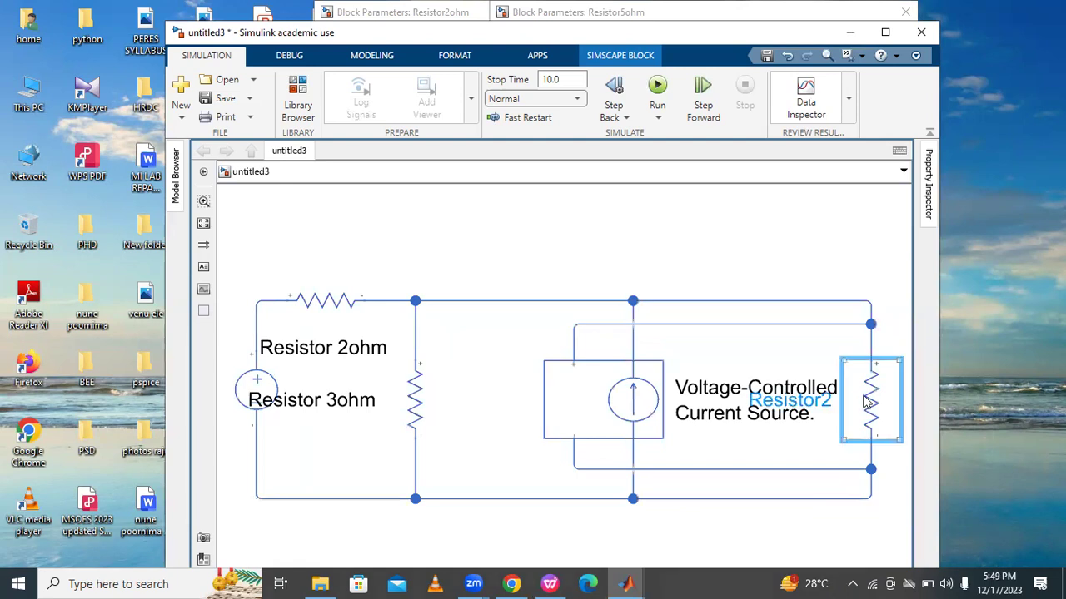
{"action": "left_click", "coordinate": [830, 398]}
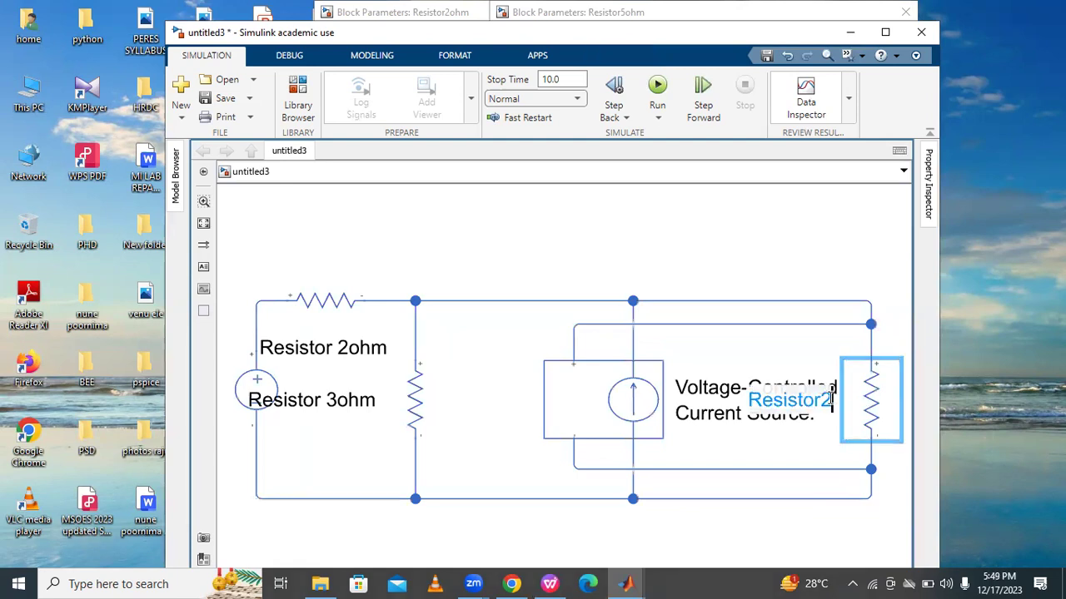
{"action": "key", "text": "BackSpace"}
{"action": "type", "text": "6"}
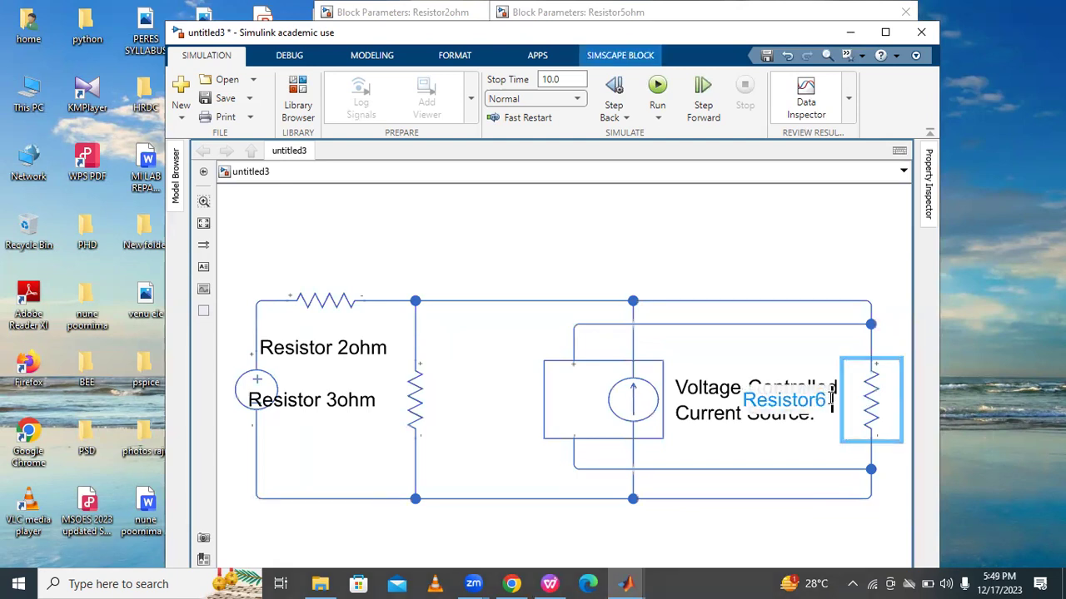
{"action": "type", "text": " ohm"}
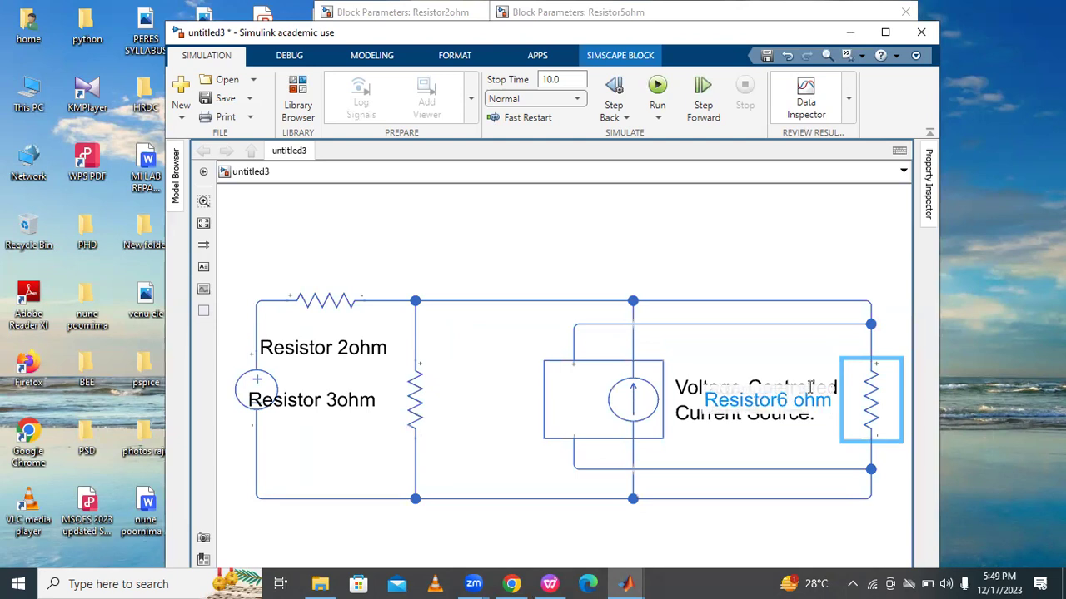
{"action": "left_click", "coordinate": [787, 434]}
- Try to move the Resistor6 ohm label clear of the Voltage-Controlled Current Source label
{"action": "left_click", "coordinate": [784, 400]}
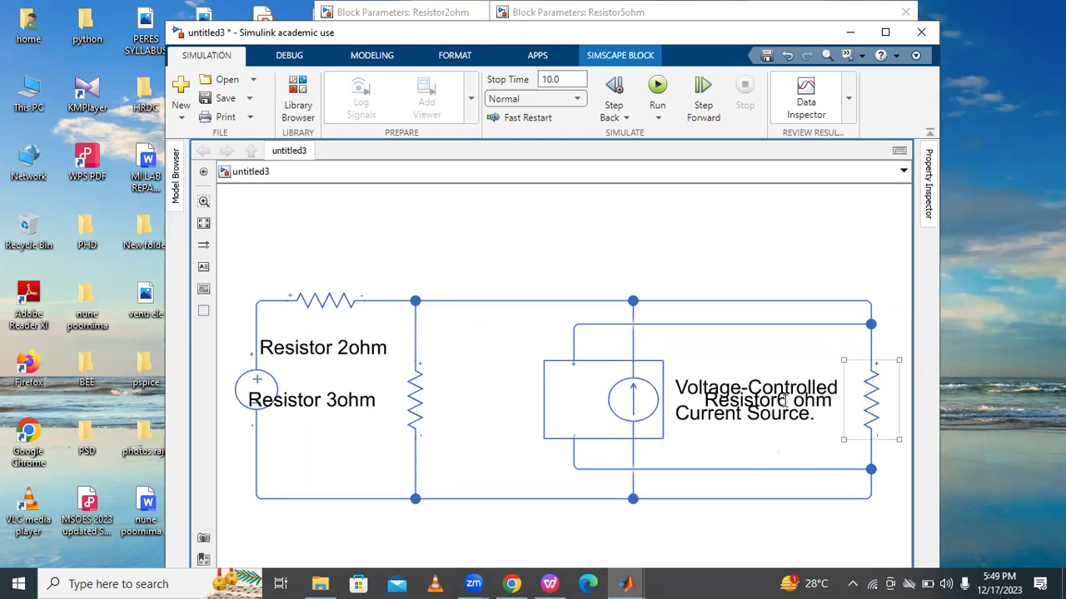
{"action": "left_click", "coordinate": [732, 406]}
{"action": "left_click_drag", "start_coordinate": [729, 395], "coordinate": [764, 445]}
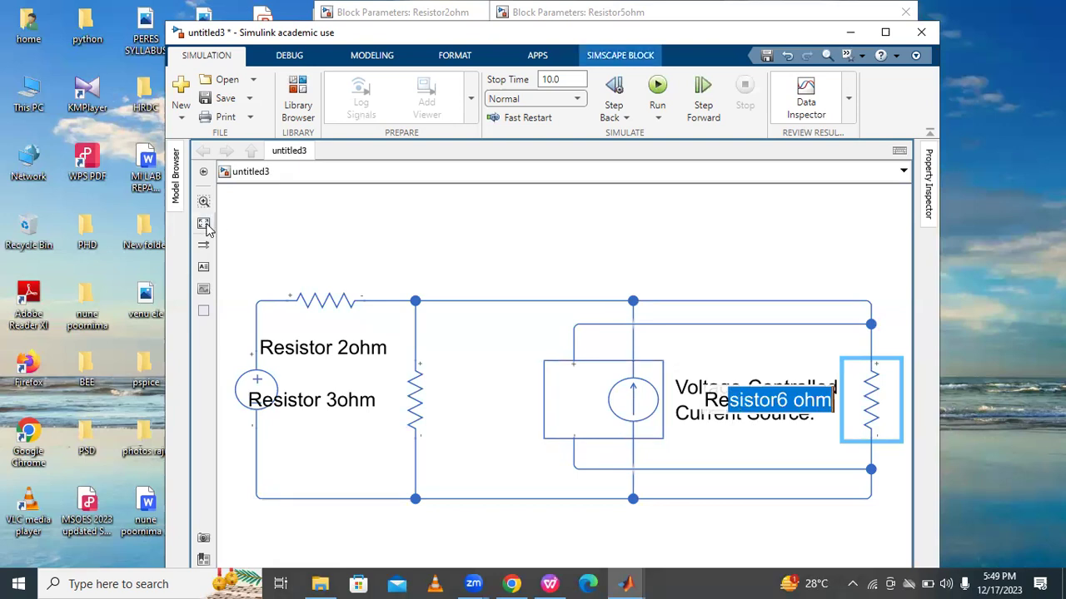
{"action": "left_click", "coordinate": [752, 303]}
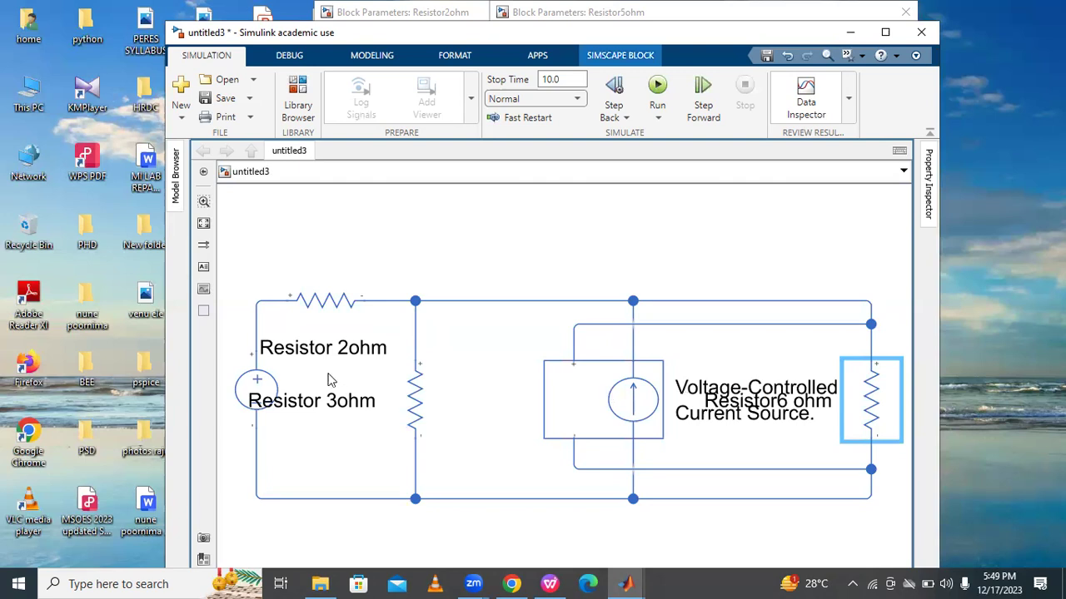
- Move the 3 ohm resistor branch to the right so its label clears the DC voltage source symbol
{"action": "left_click", "coordinate": [302, 402]}
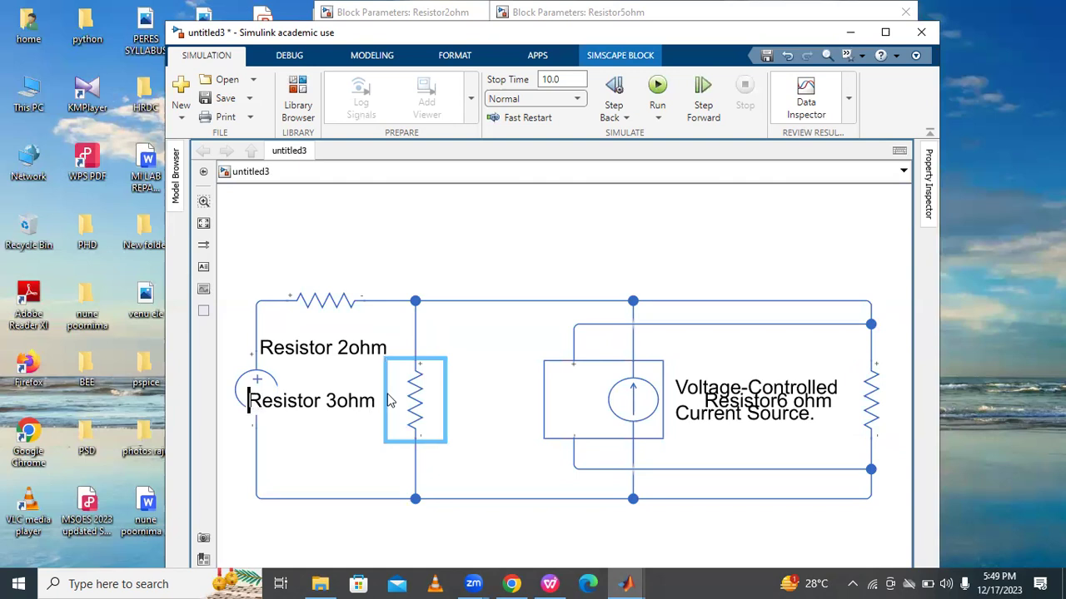
{"action": "left_click_drag", "start_coordinate": [408, 406], "coordinate": [466, 405]}
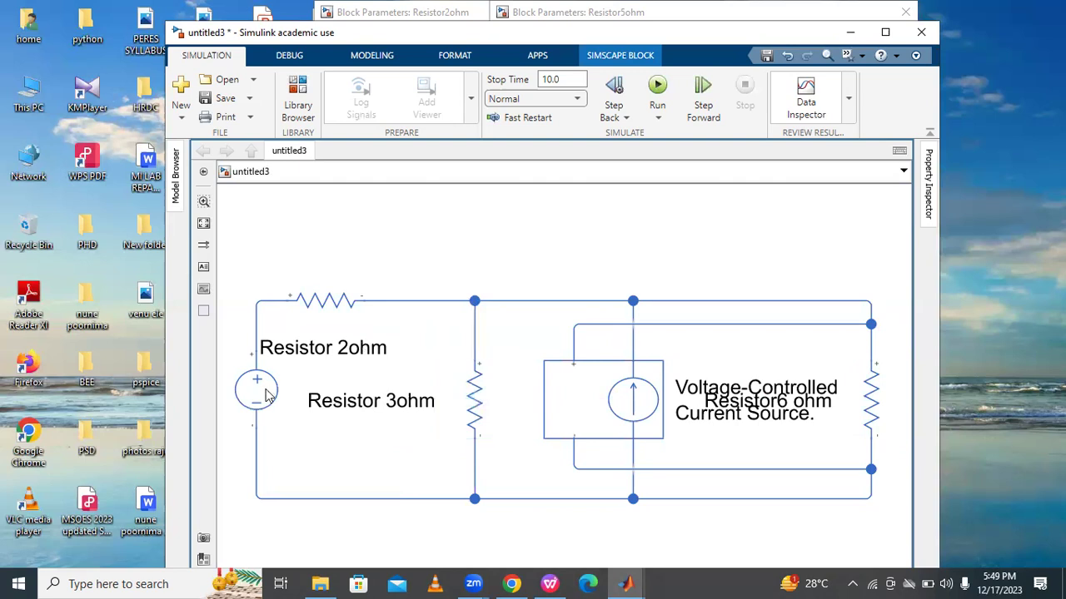
{"action": "left_click", "coordinate": [272, 416]}
{"action": "left_click", "coordinate": [413, 390]}
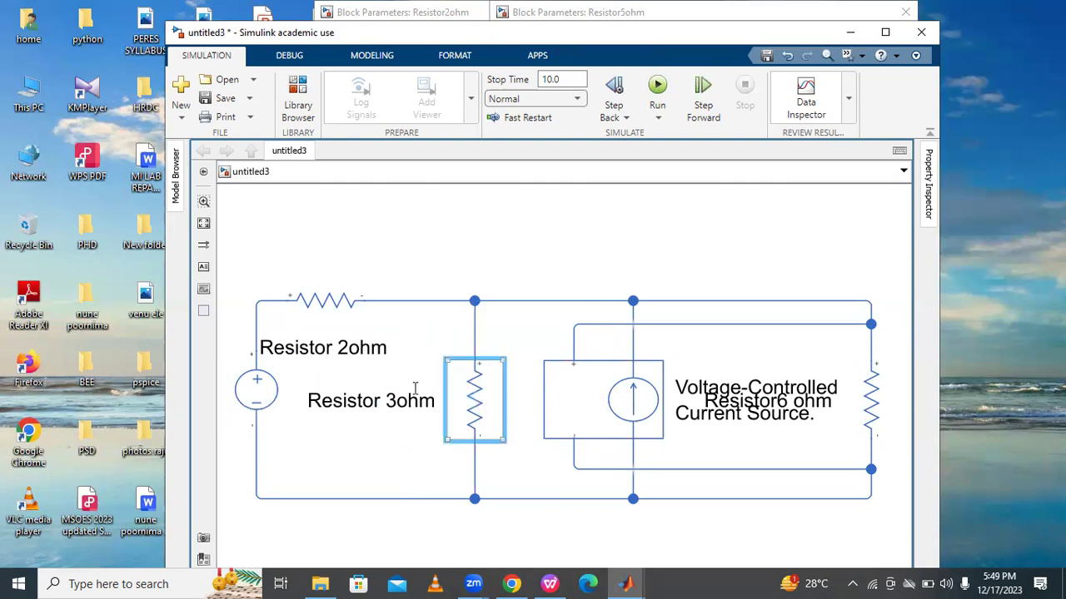
{"action": "left_click", "coordinate": [279, 416]}
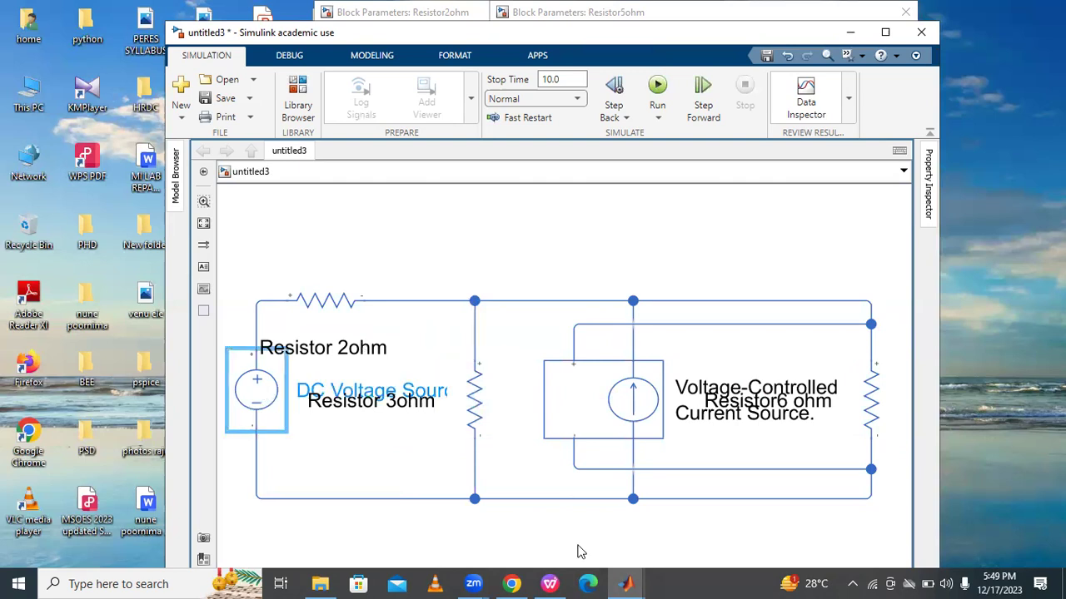
- Maximize the model window and move the 6 ohm resistor right, so its label clears the controlled current source's label
{"action": "key", "text": "super+Up"}
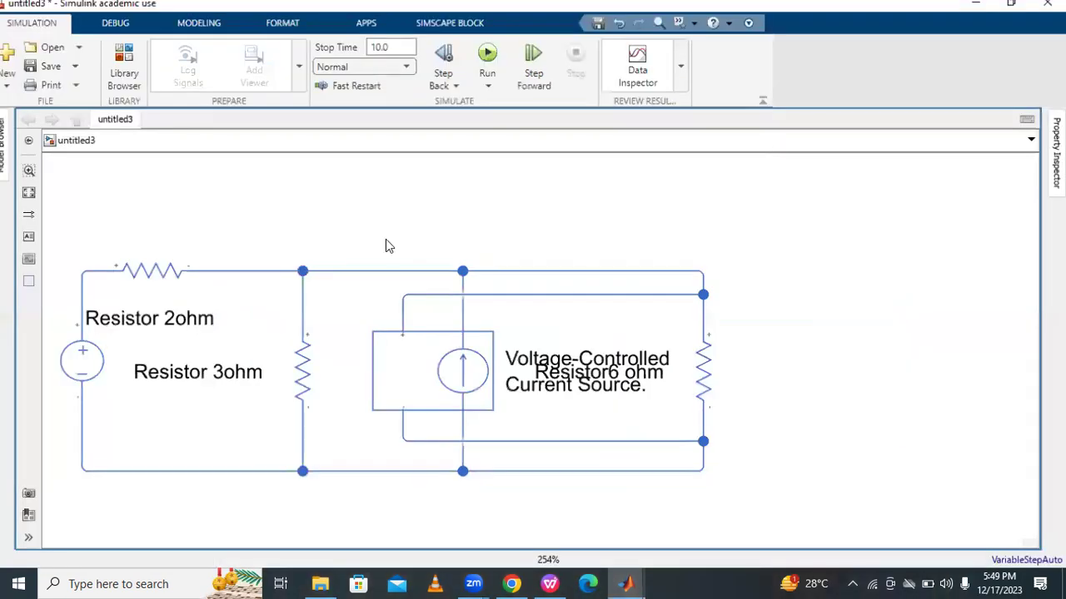
{"action": "left_click", "coordinate": [48, 205]}
{"action": "scroll", "coordinate": [536, 305], "scroll_direction": "down", "scroll_amount": 3}
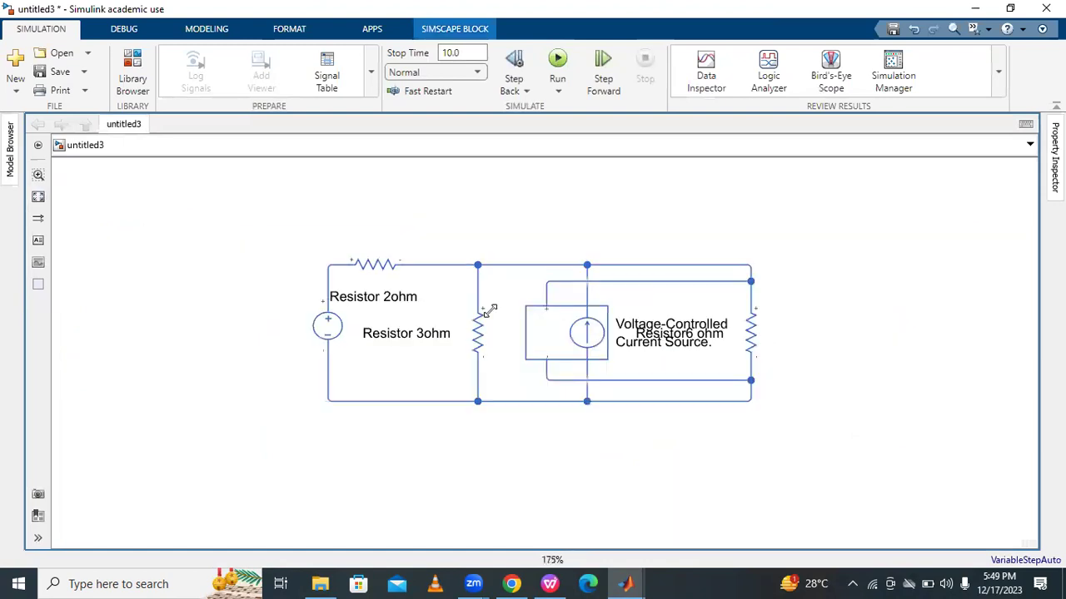
{"action": "scroll", "coordinate": [499, 316], "scroll_direction": "up", "scroll_amount": 1}
{"action": "left_click", "coordinate": [631, 350]}
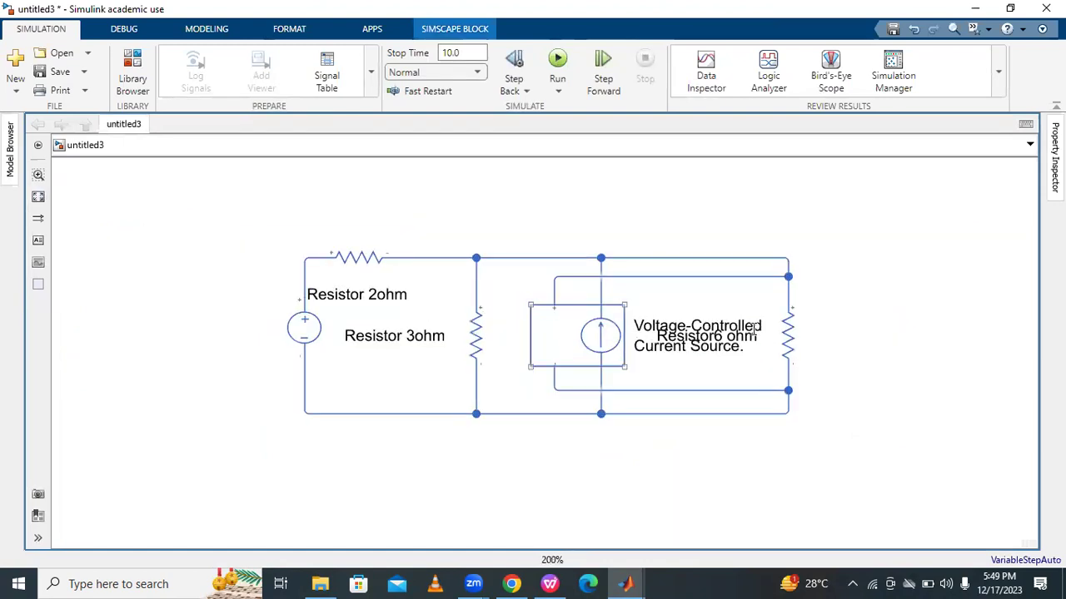
{"action": "left_click", "coordinate": [787, 335]}
{"action": "left_click_drag", "start_coordinate": [885, 325], "coordinate": [893, 325]}
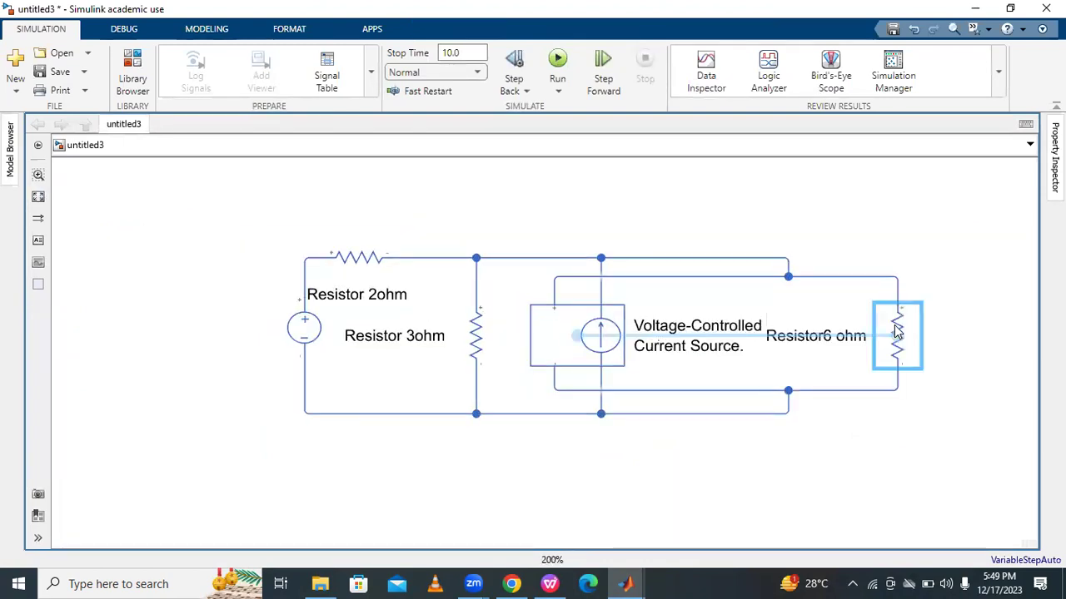
{"action": "left_click", "coordinate": [688, 339]}
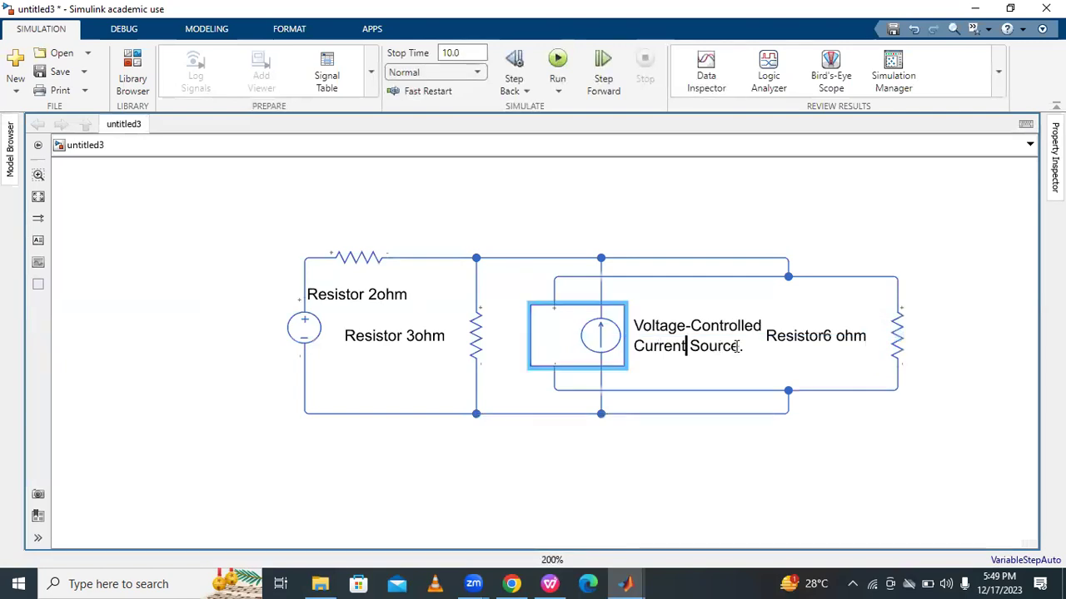
{"action": "left_click", "coordinate": [539, 332]}
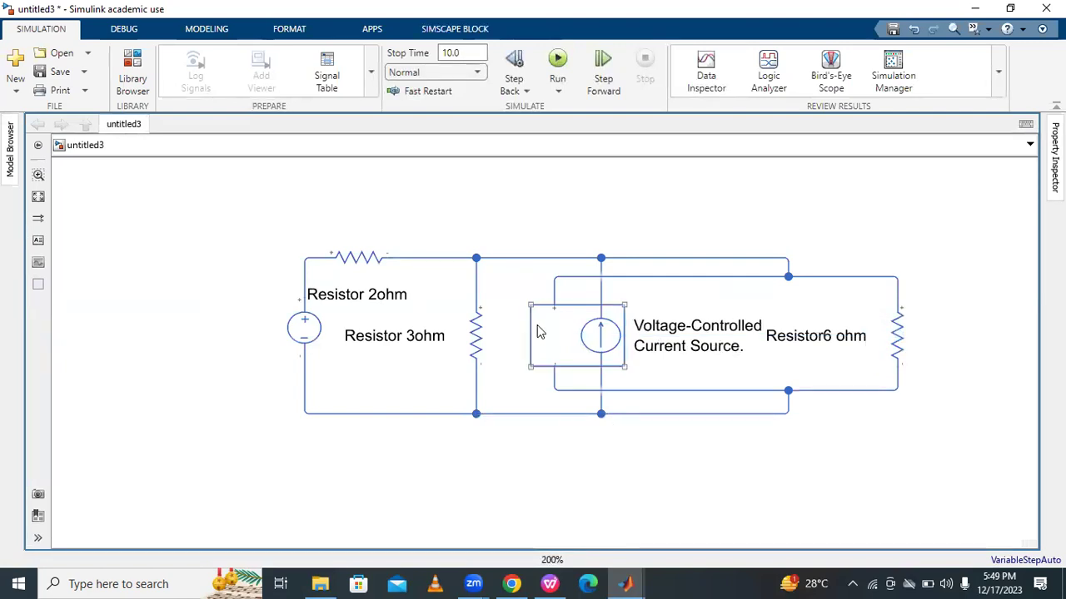
{"action": "left_click", "coordinate": [517, 472]}
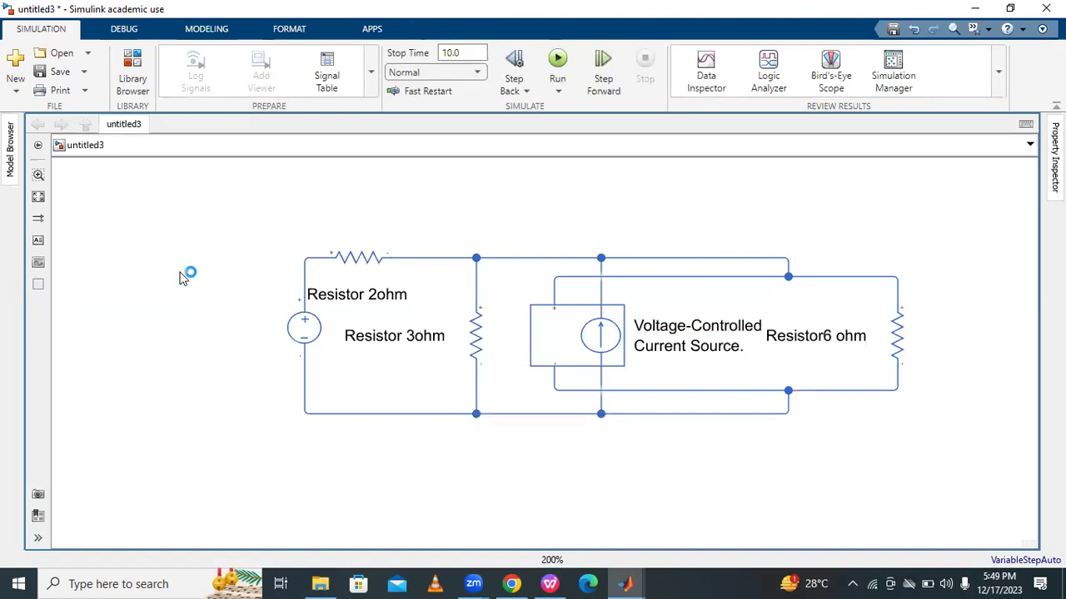
- Add a Solver Configuration block and place it below the circuit, under the controlled current source
{"action": "double_click", "coordinate": [296, 271]}
{"action": "type", "text": "s"}
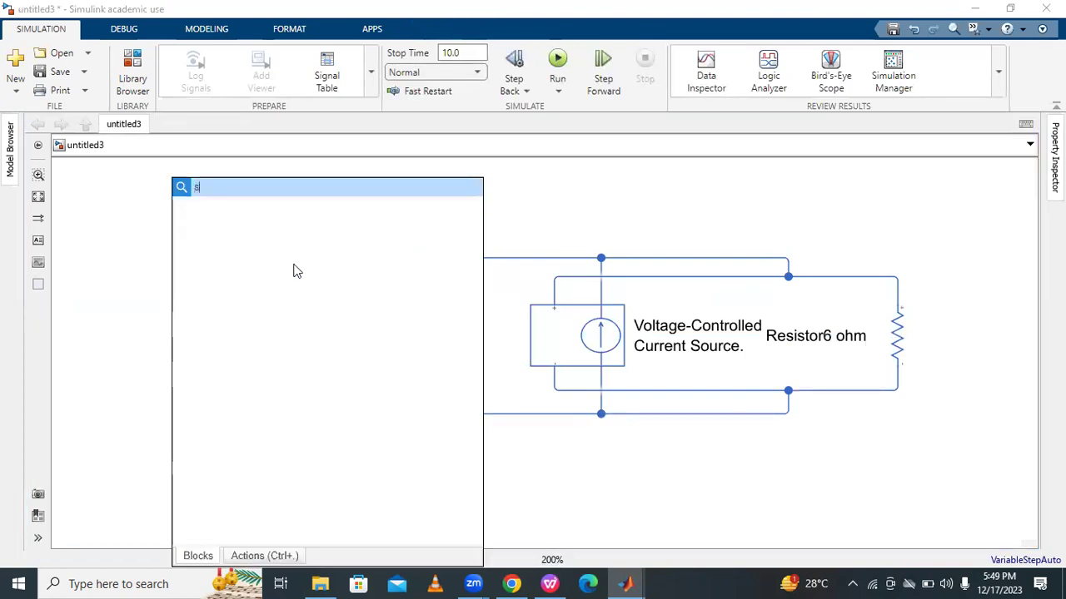
{"action": "type", "text": "olve"}
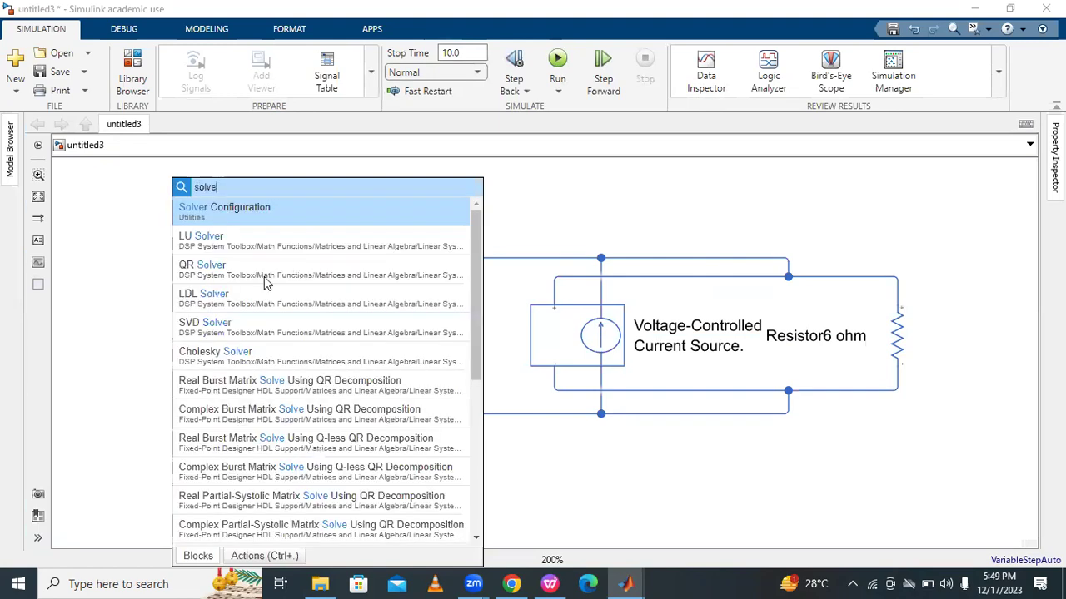
{"action": "left_click", "coordinate": [225, 211]}
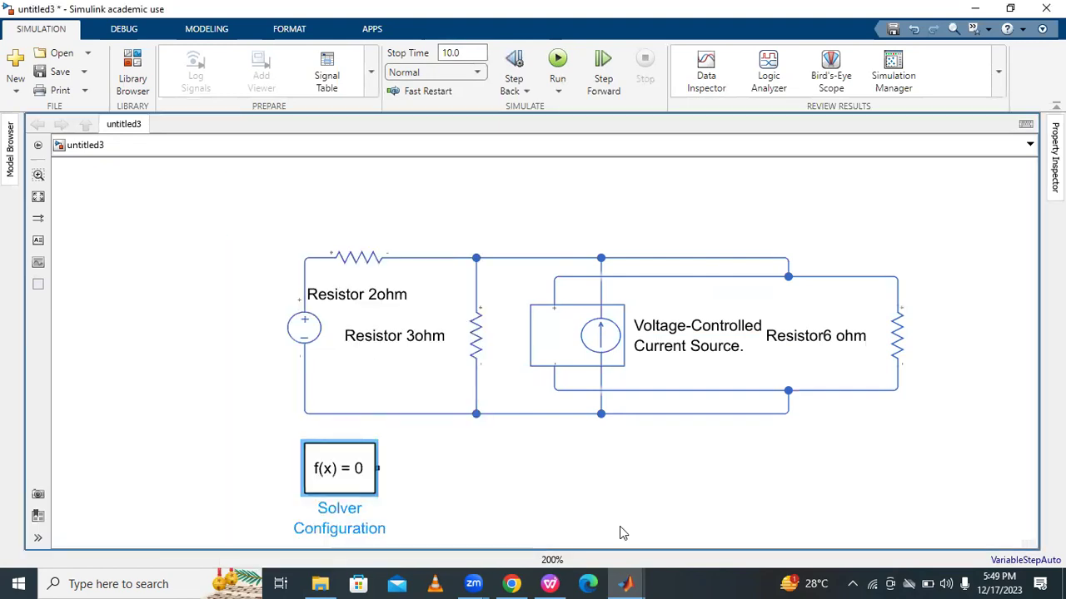
{"action": "left_click_drag", "start_coordinate": [338, 469], "coordinate": [574, 491]}
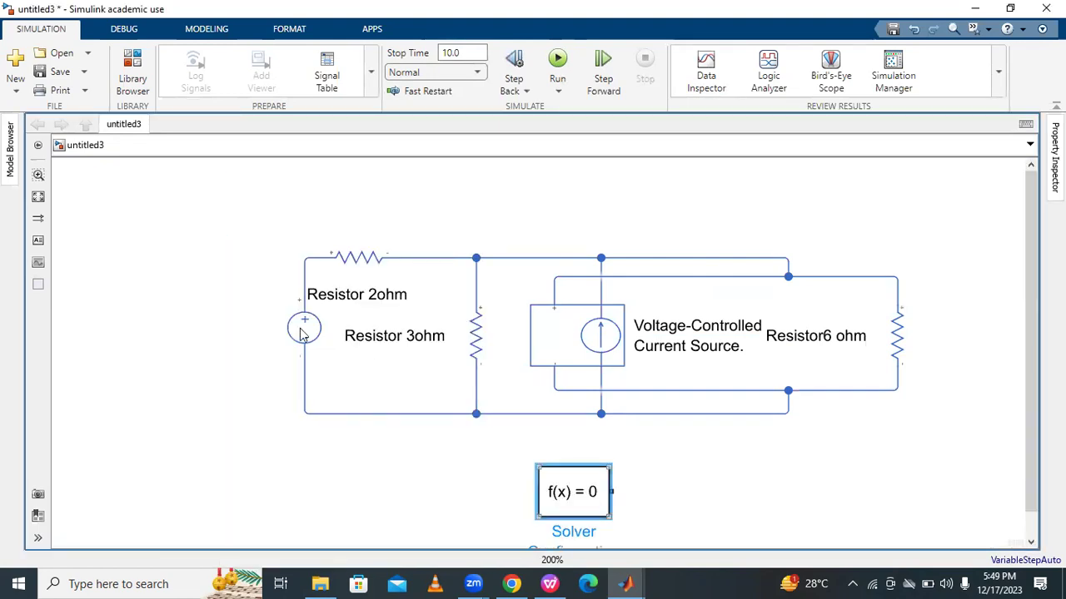
- Move the DC voltage source left, away from the resistors, and rename it as "DC Voltage Source."
{"action": "left_click_drag", "start_coordinate": [304, 333], "coordinate": [169, 345]}
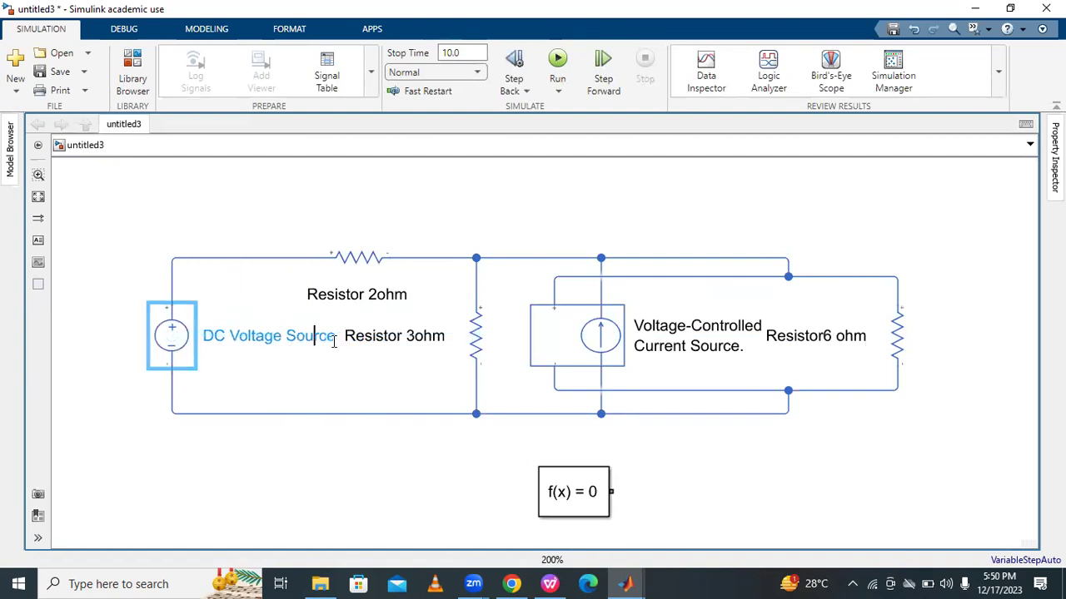
{"action": "key", "text": "Right"}
{"action": "key", "text": "Right"}
{"action": "key", "text": "Right"}
{"action": "type", "text": "."}
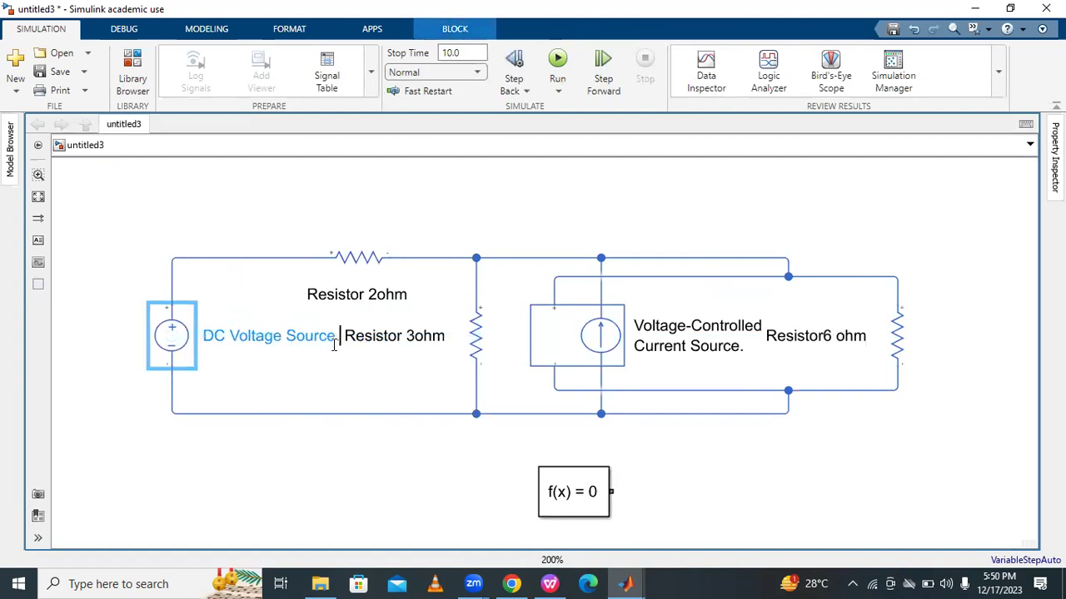
{"action": "left_click", "coordinate": [538, 423]}
- Shift the DC voltage source slightly further left to separate its label from the Resistor 3ohm label
{"action": "left_click", "coordinate": [371, 340]}
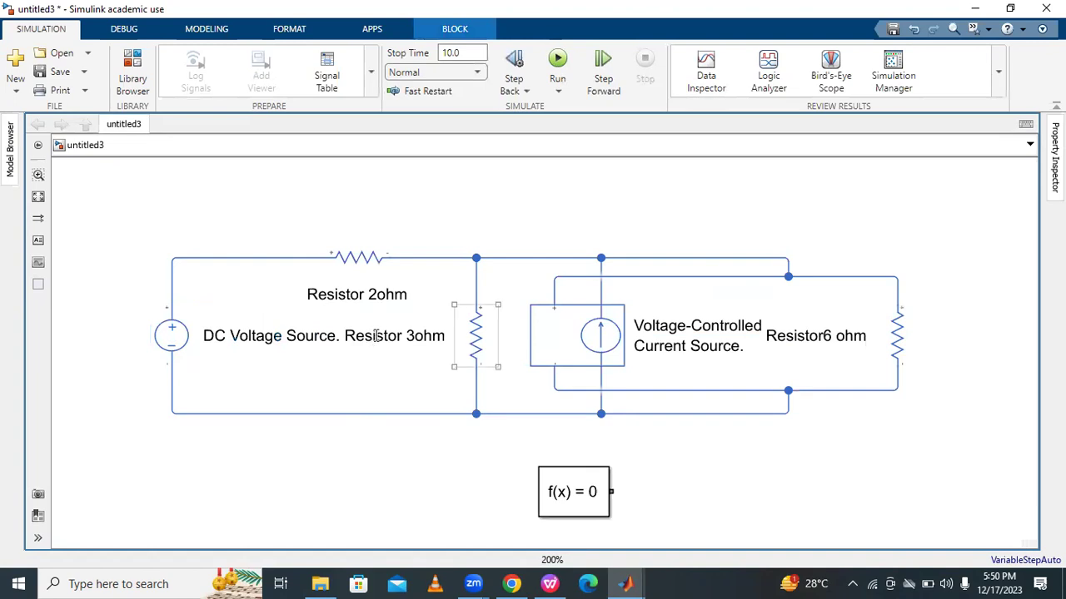
{"action": "left_click", "coordinate": [364, 336]}
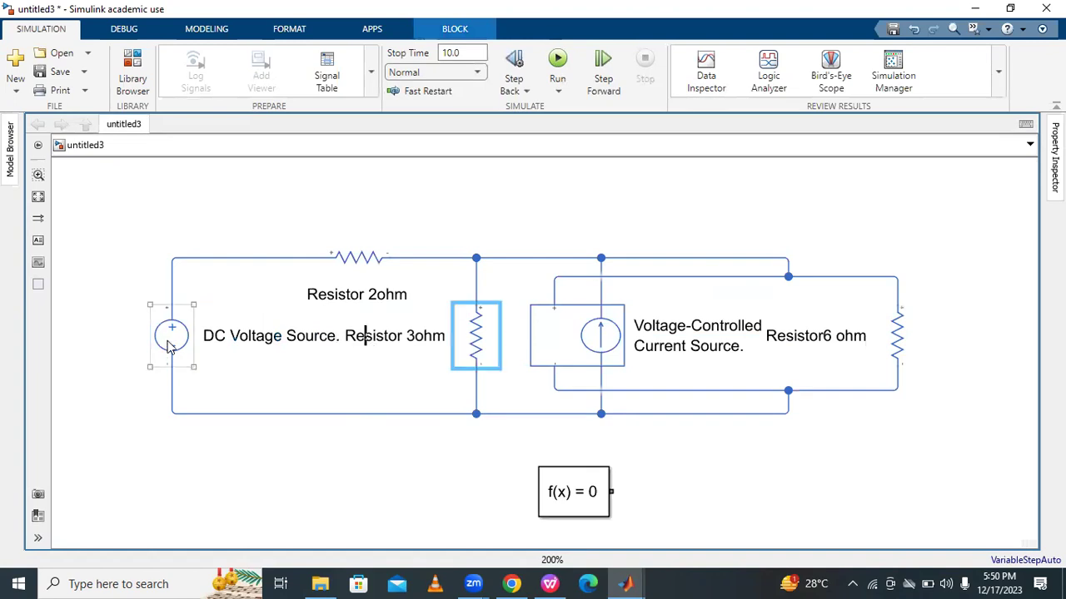
{"action": "left_click_drag", "start_coordinate": [158, 348], "coordinate": [128, 348]}
- Connect the Solver Configuration block to the circuit's lower wire and shift the block to the left
{"action": "left_click", "coordinate": [422, 457]}
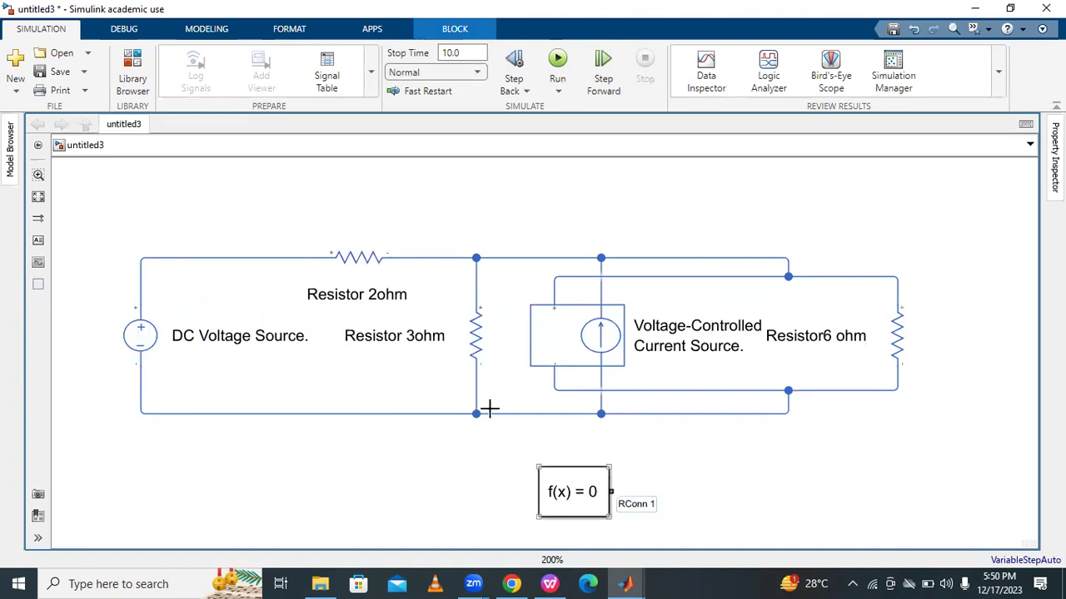
{"action": "left_click_drag", "start_coordinate": [490, 408], "coordinate": [512, 418]}
{"action": "left_click_drag", "start_coordinate": [564, 480], "coordinate": [501, 487]}
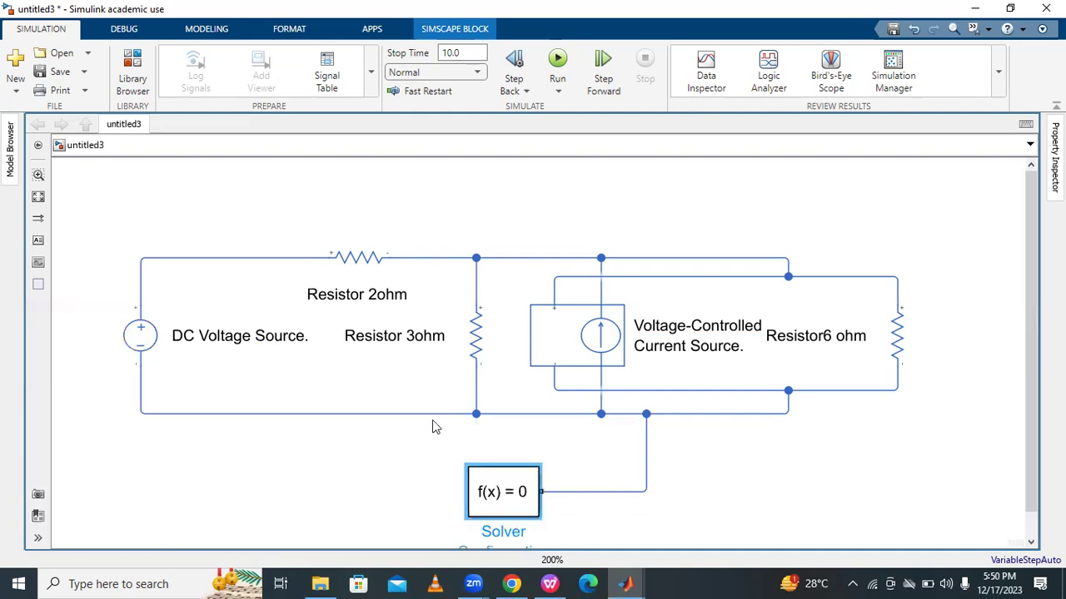
- Add an Electrical Reference block below the circuit and connect it to the lower wire, between the voltage source and 3 ohm resistor
{"action": "left_click", "coordinate": [340, 434]}
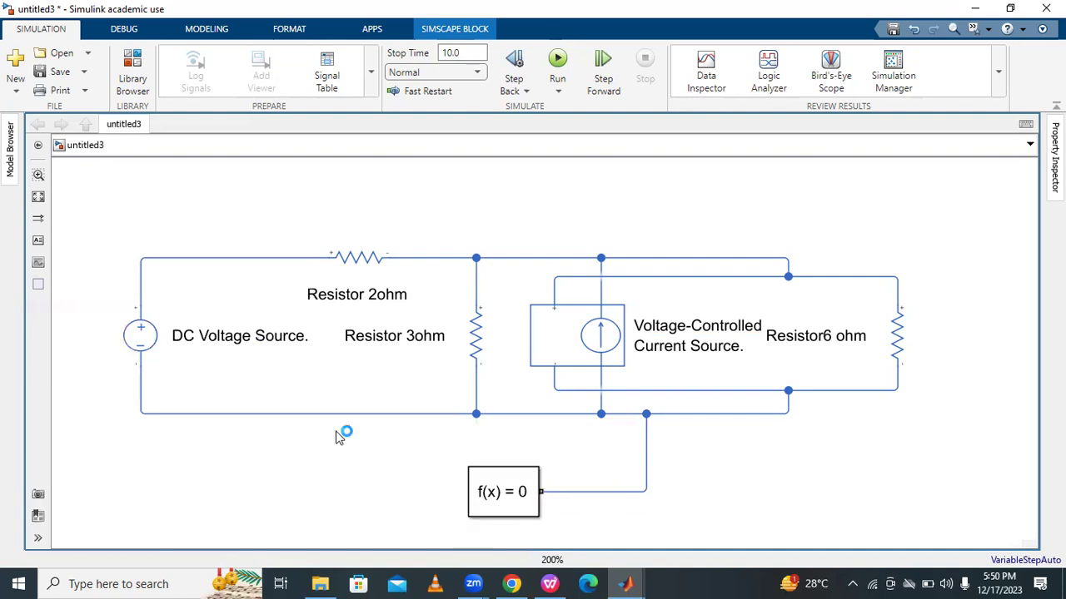
{"action": "type", "text": "e"}
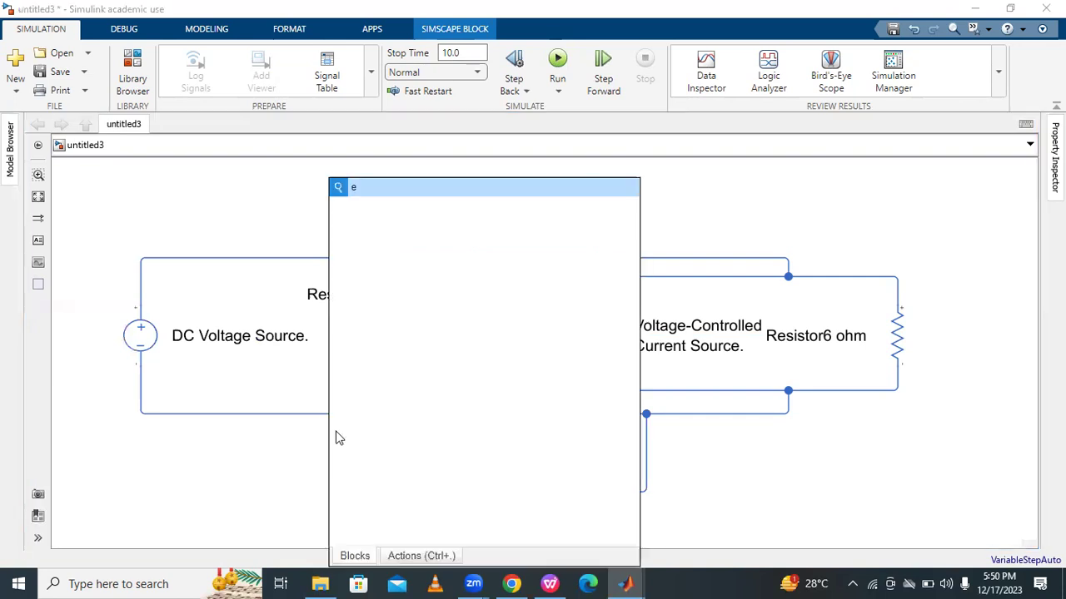
{"action": "type", "text": "le"}
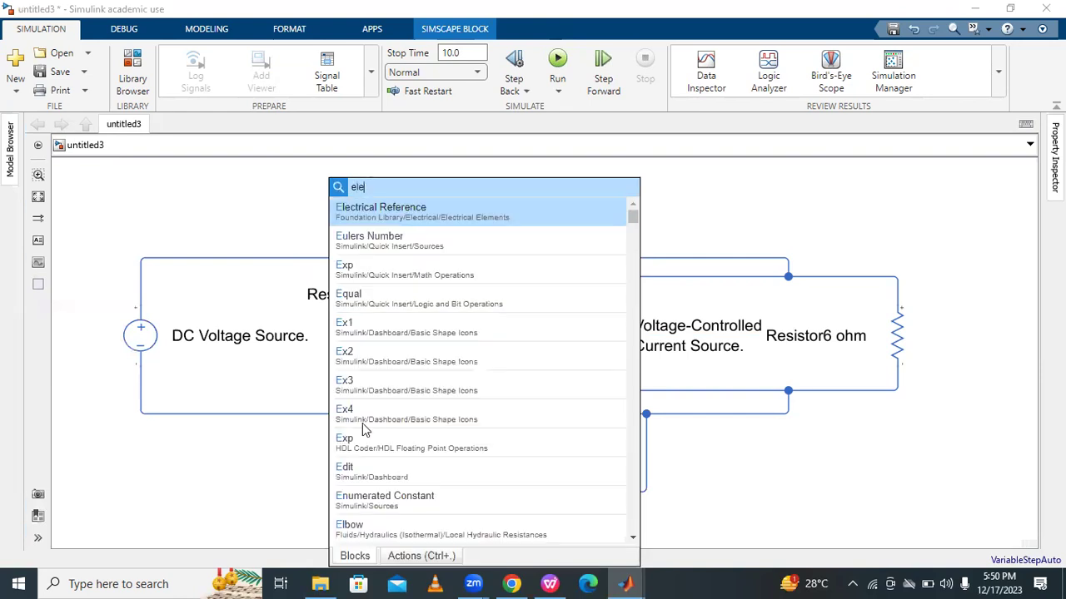
{"action": "type", "text": "ctr"}
{"action": "key", "text": "Return"}
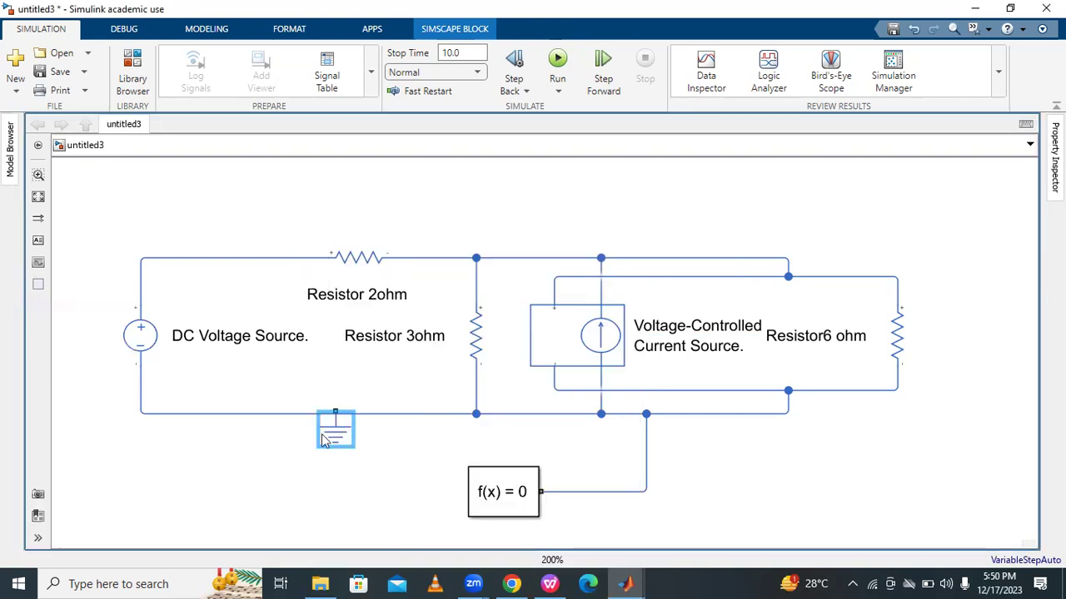
{"action": "left_click_drag", "start_coordinate": [335, 430], "coordinate": [410, 414]}
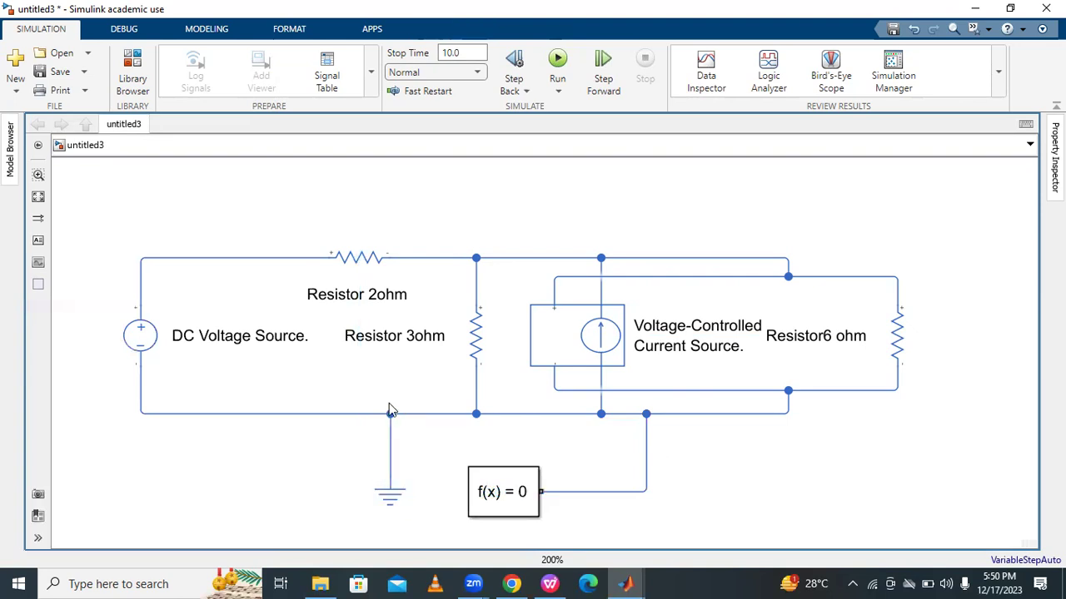
- Set the DC voltage source's constant value to 6 V, as given in the presentation's circuit for Problem 3.10
{"action": "left_click", "coordinate": [146, 344]}
{"action": "double_click", "coordinate": [147, 344]}
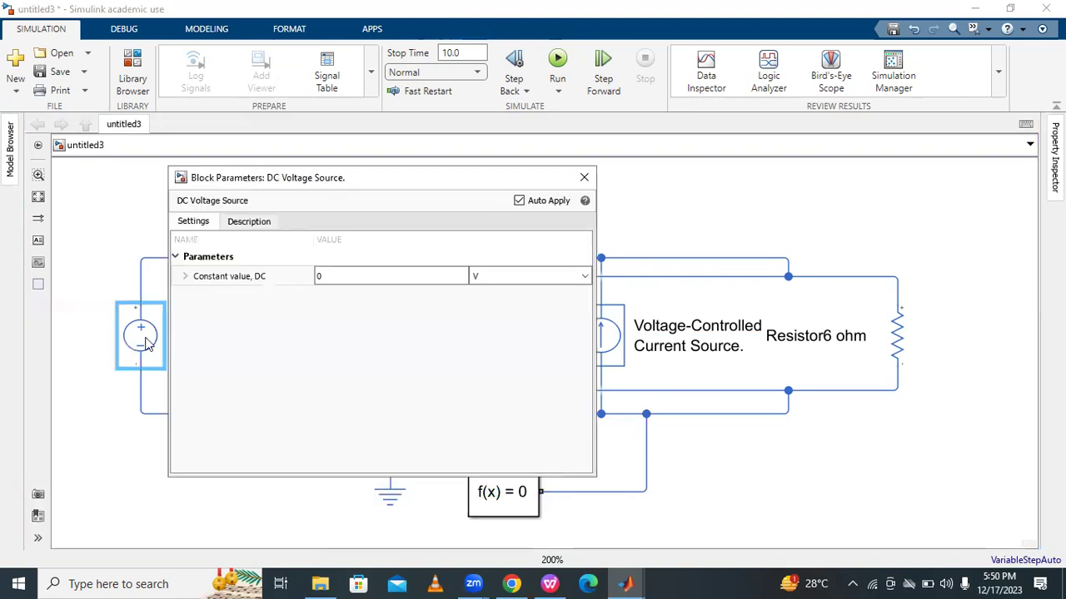
{"action": "left_click", "coordinate": [549, 584]}
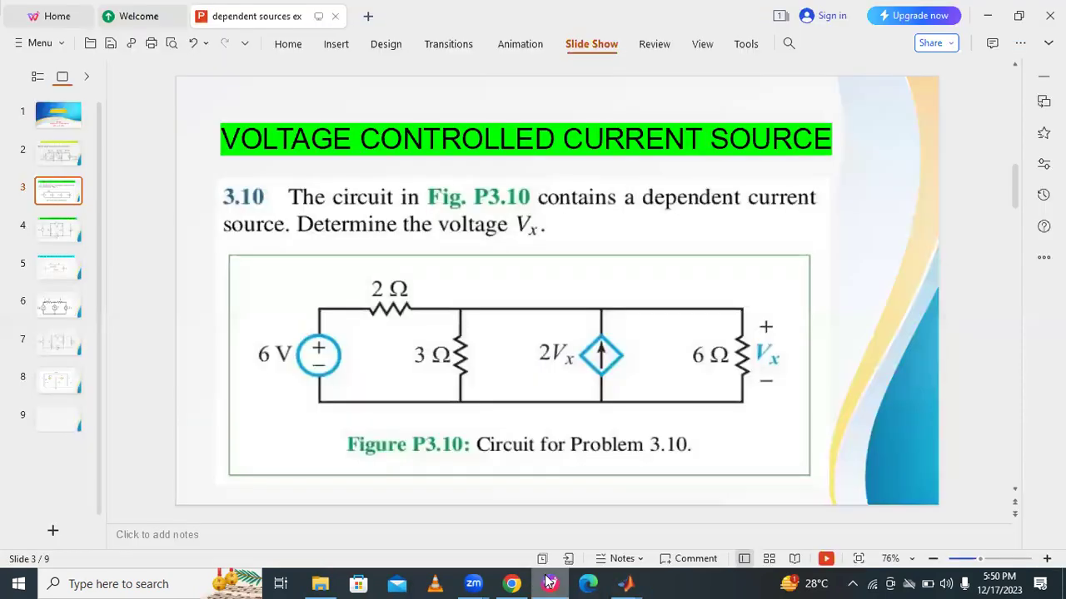
{"action": "key", "text": "alt+Tab"}
{"action": "left_click", "coordinate": [361, 276]}
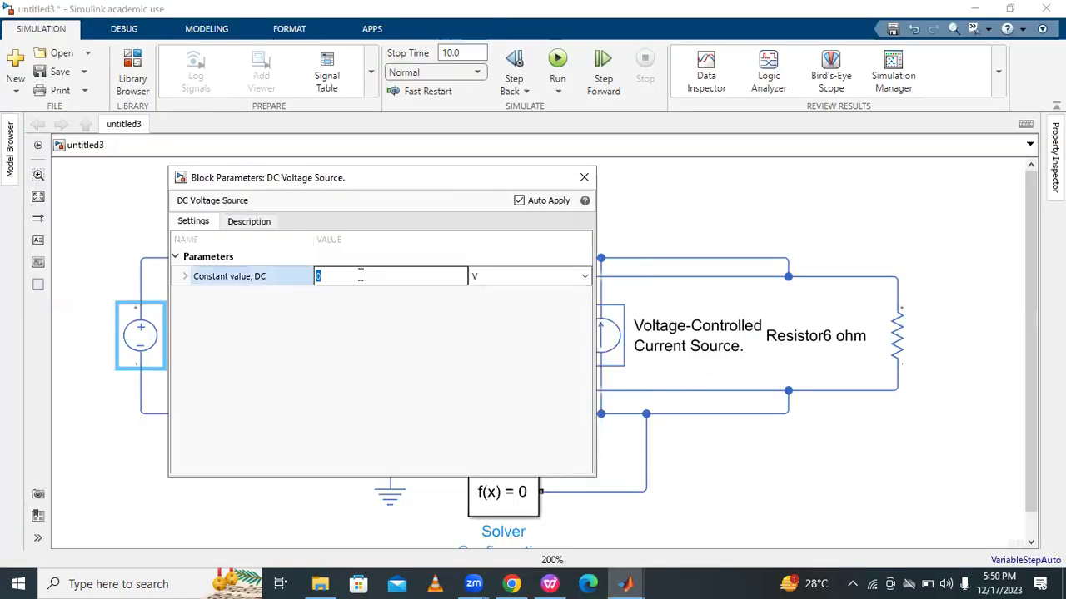
{"action": "type", "text": "6"}
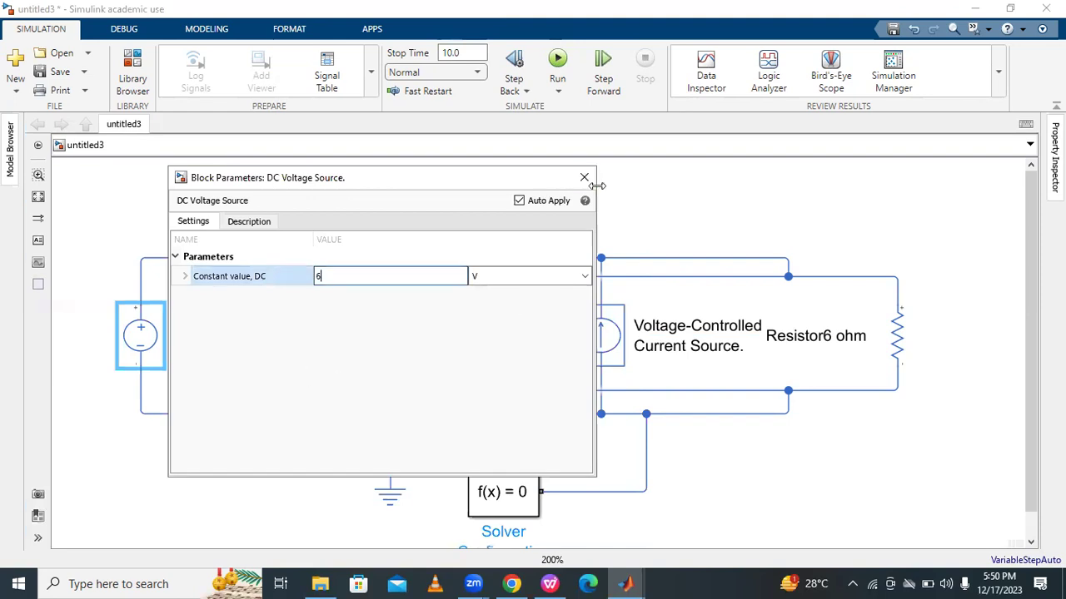
{"action": "key", "text": "Return"}
- Rename the DC voltage source block as "DC Voltage Source.6v"
{"action": "left_click", "coordinate": [293, 344]}
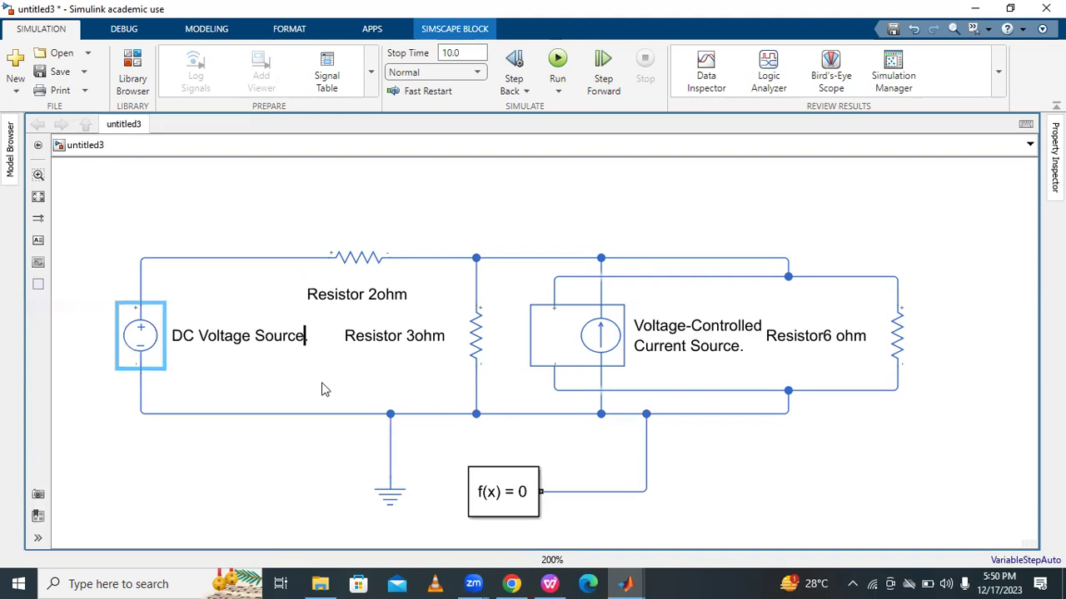
{"action": "type", "text": ".6"}
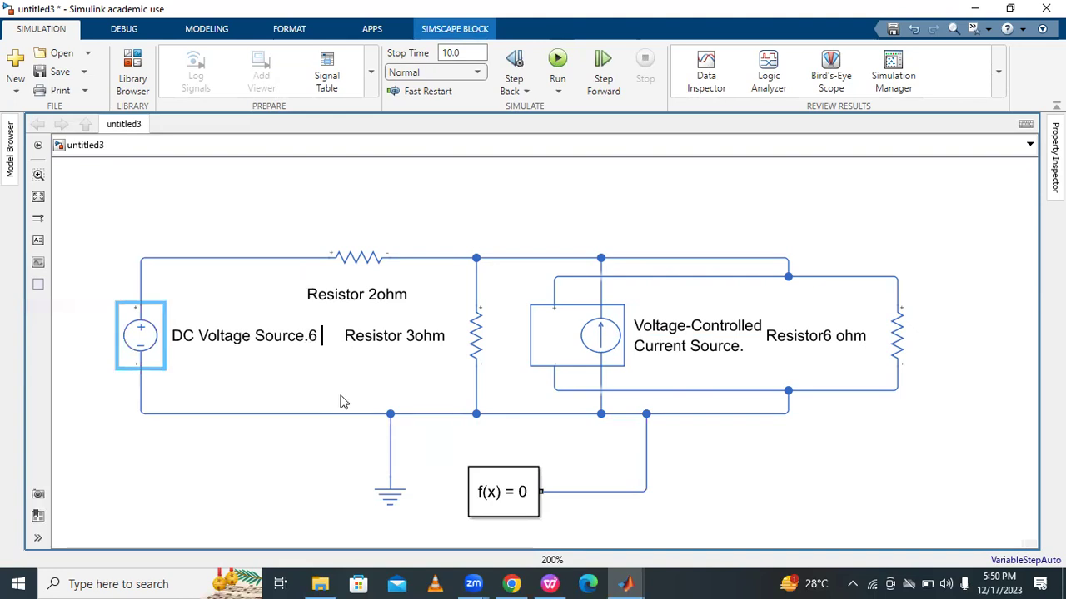
{"action": "type", "text": "v"}
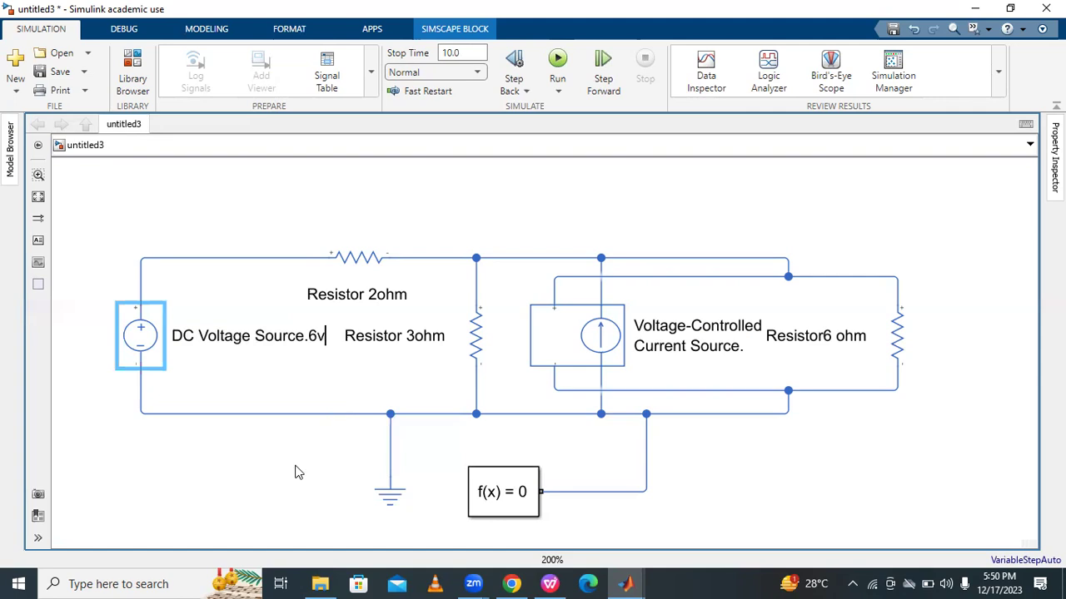
{"action": "left_click", "coordinate": [573, 358]}
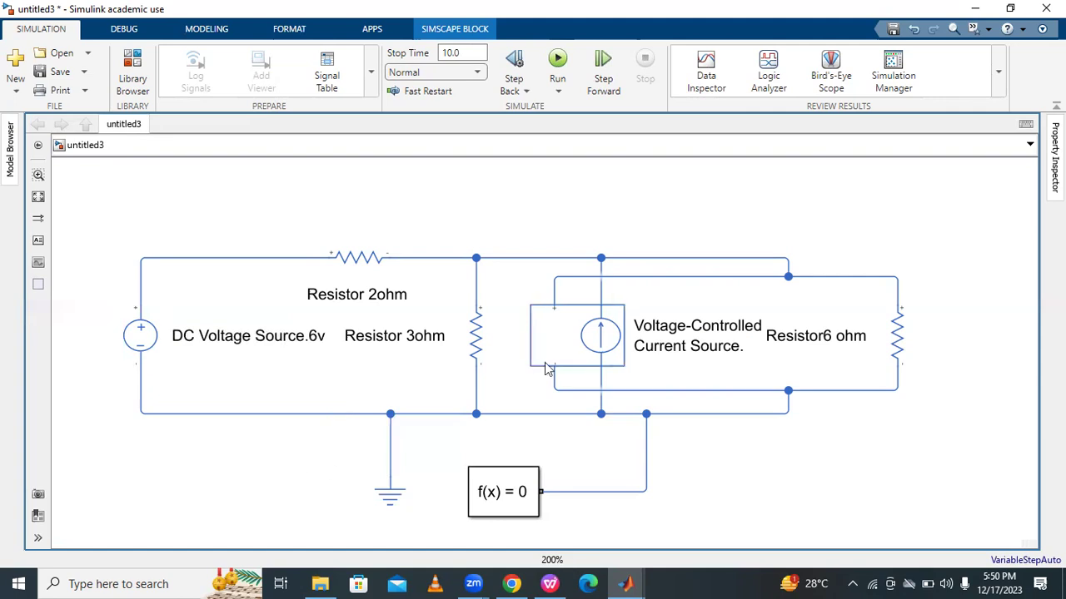
- Set the voltage-controlled current source's transconductance K to 2 1/Ohm, matching the 2Vx source in the presentation
{"action": "double_click", "coordinate": [630, 300]}
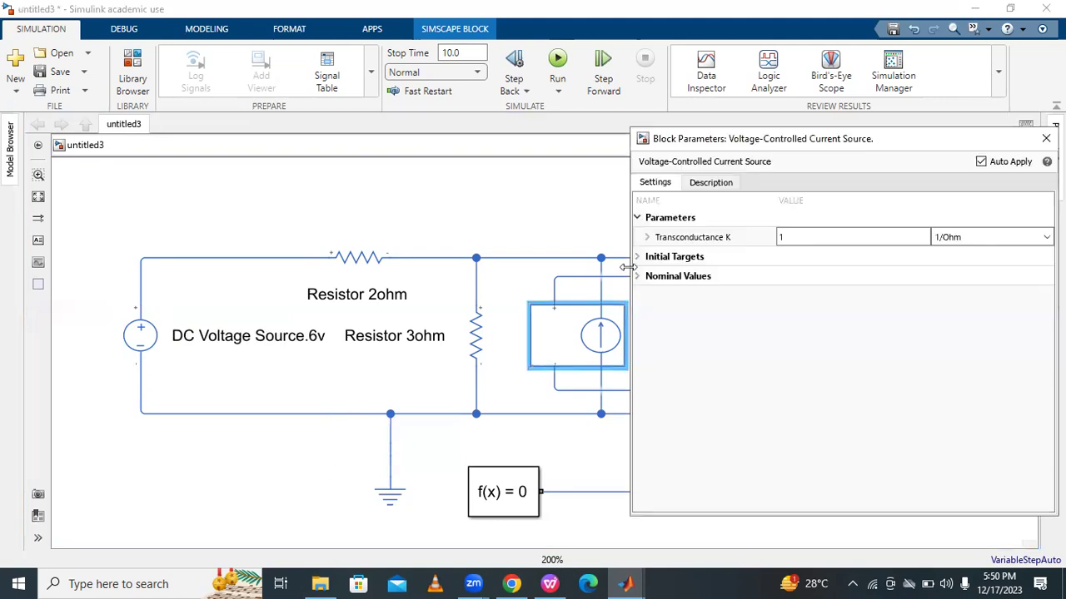
{"action": "left_click", "coordinate": [550, 584]}
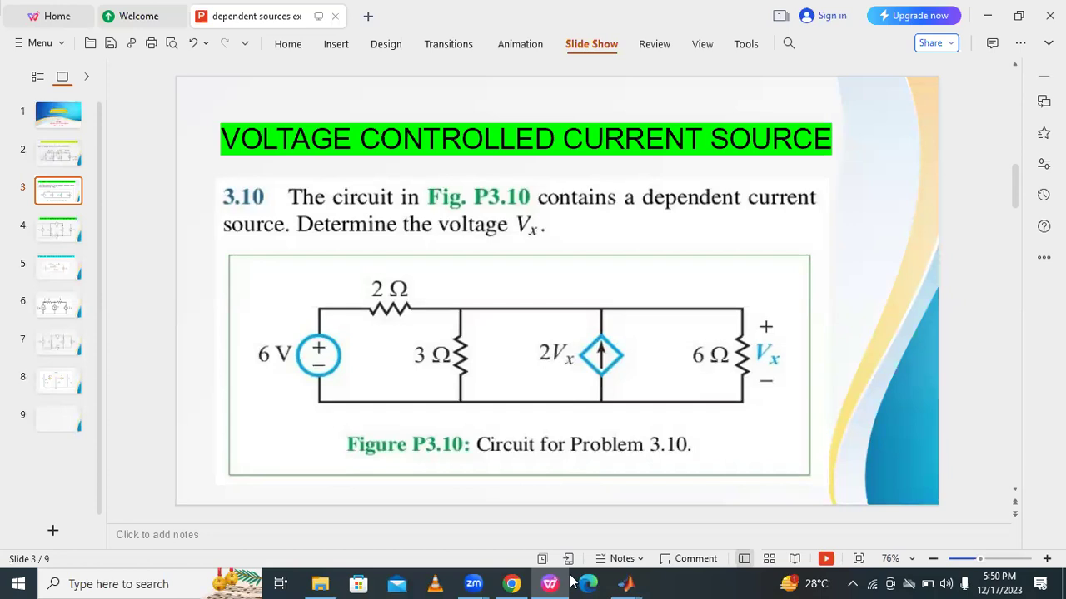
{"action": "left_click", "coordinate": [622, 583]}
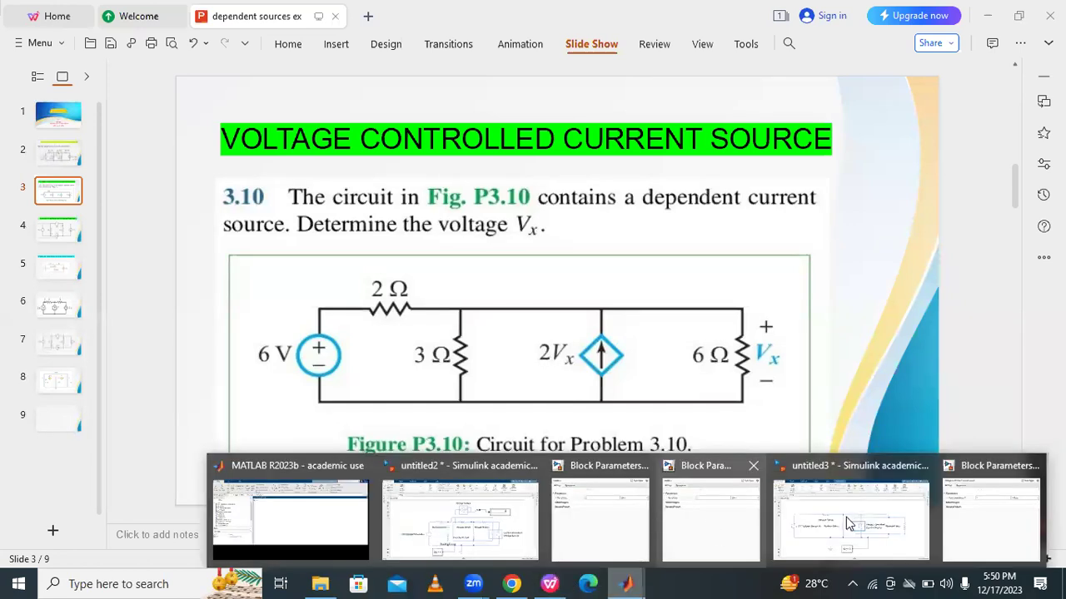
{"action": "left_click", "coordinate": [959, 511]}
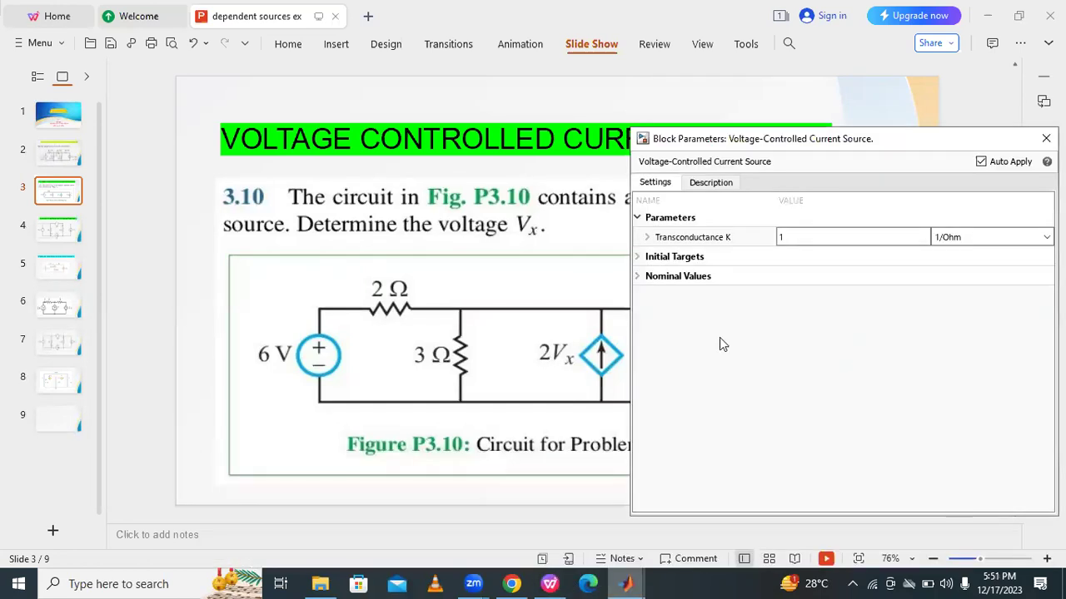
{"action": "left_click", "coordinate": [796, 236]}
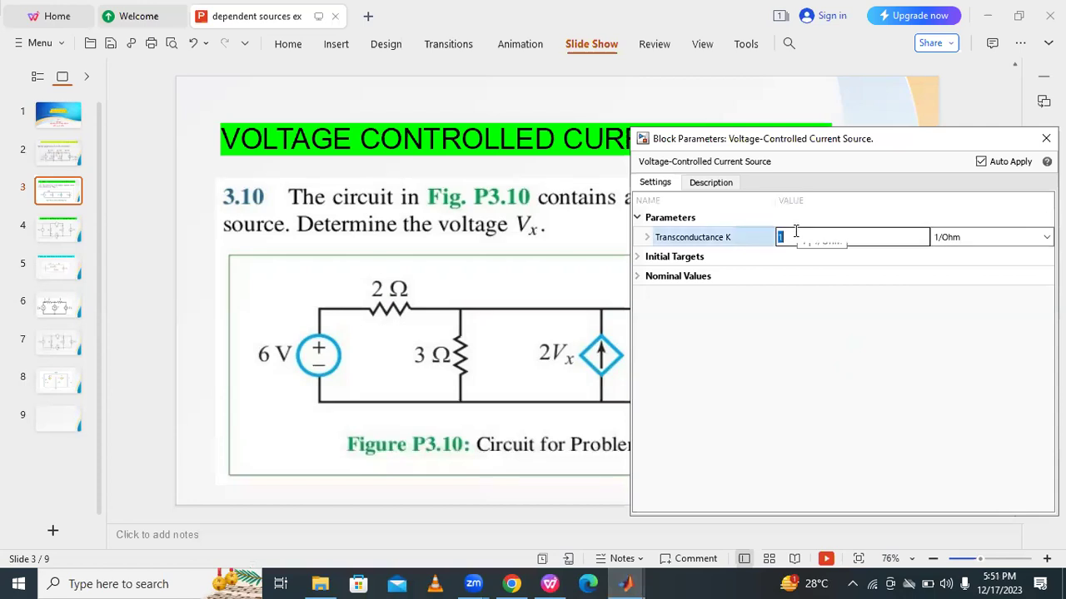
{"action": "type", "text": "2"}
{"action": "left_click_drag", "start_coordinate": [898, 140], "coordinate": [706, 138]}
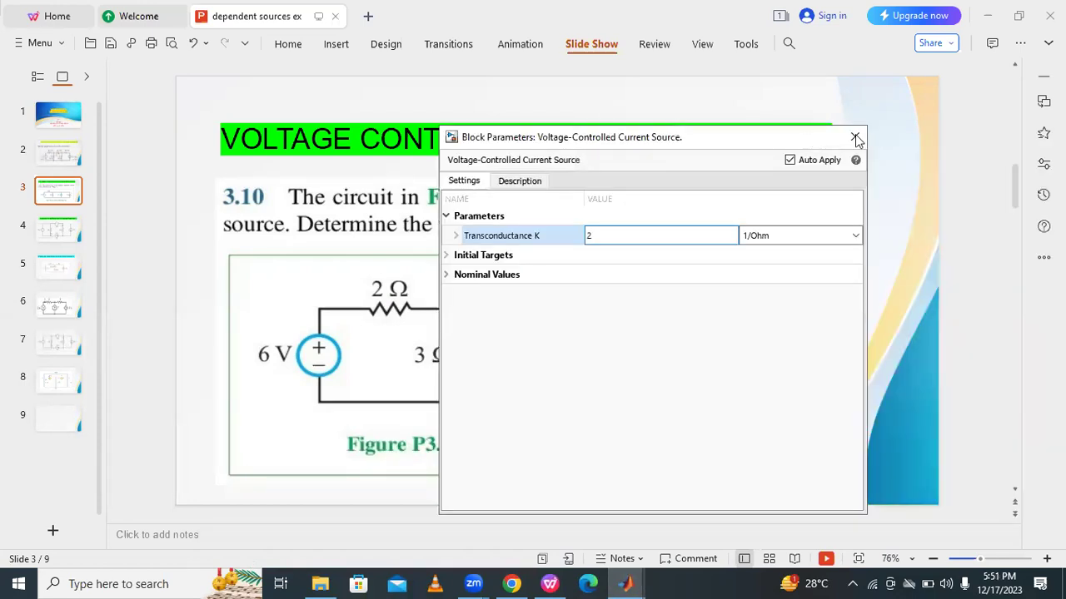
{"action": "key", "text": "alt+Tab"}
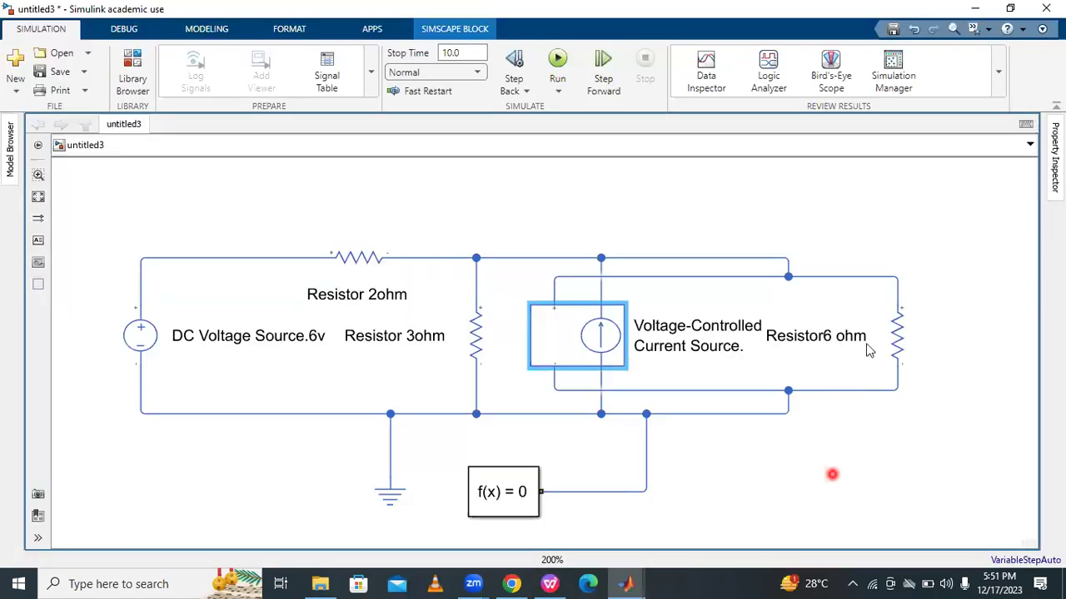
{"action": "left_click", "coordinate": [709, 379]}
{"action": "left_click", "coordinate": [316, 391]}
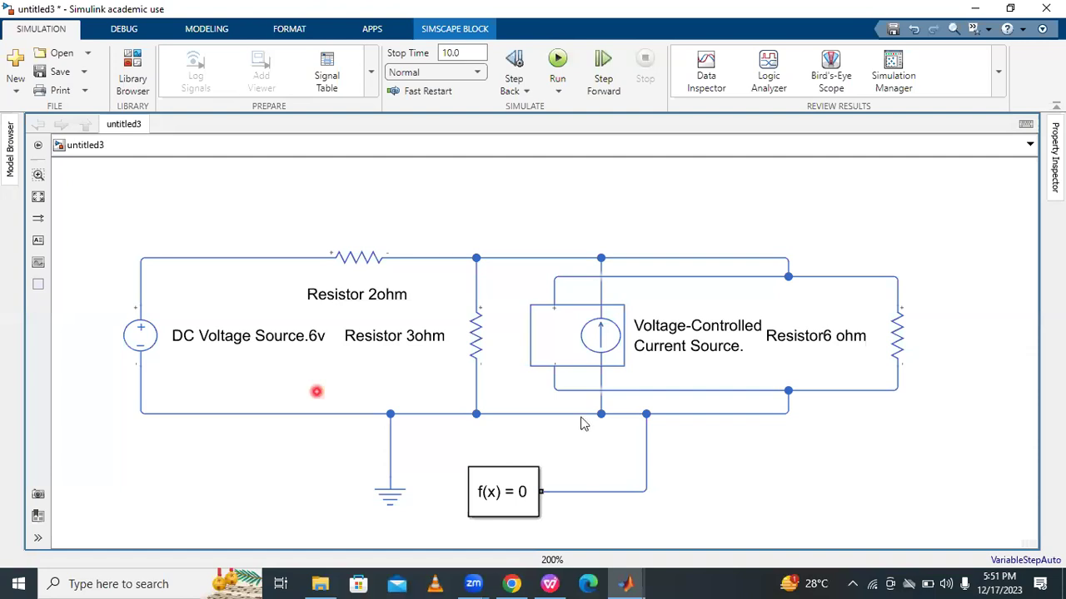
{"action": "left_click", "coordinate": [582, 490]}
{"action": "left_click", "coordinate": [369, 263]}
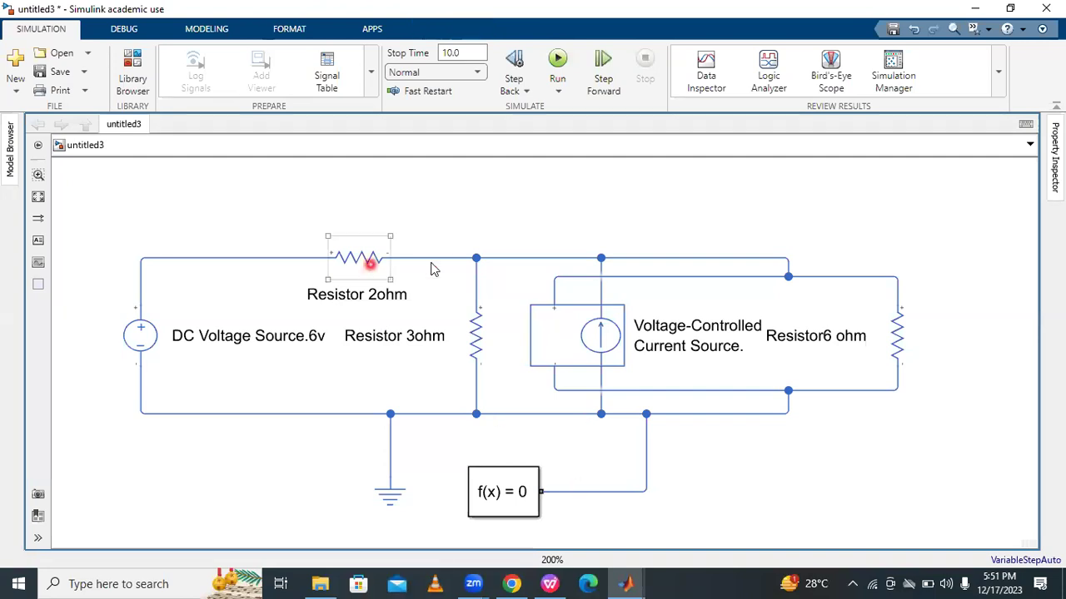
{"action": "left_click", "coordinate": [299, 191]}
{"action": "left_click", "coordinate": [607, 498]}
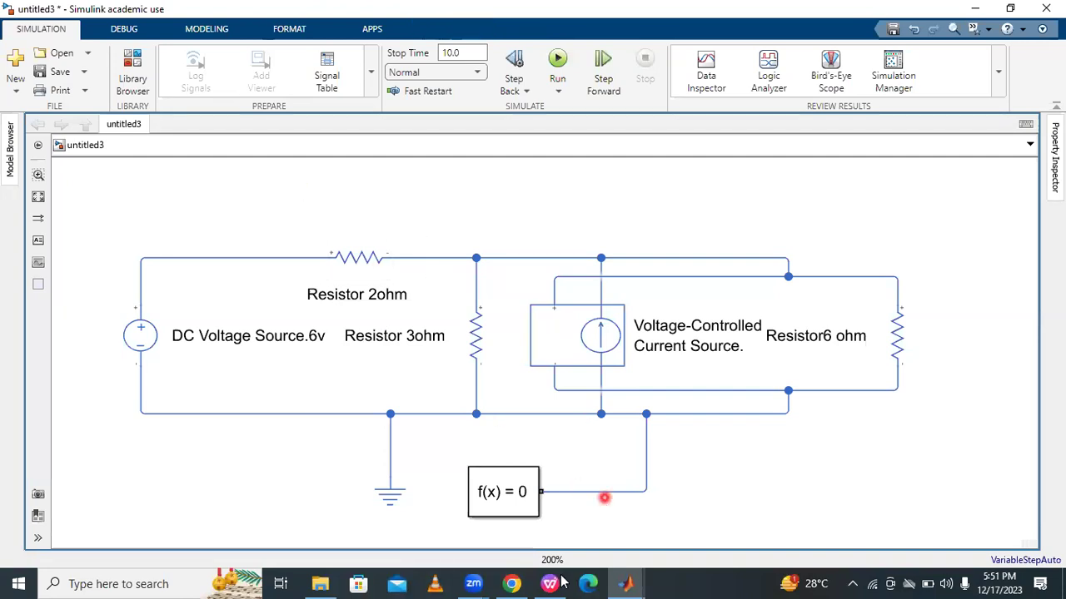
- Switch to the WPS presentation and review Problem 3.10 for the voltage Vx to determine across the 6 ohm resistor
{"action": "left_click", "coordinate": [559, 583]}
{"action": "left_click", "coordinate": [394, 236]}
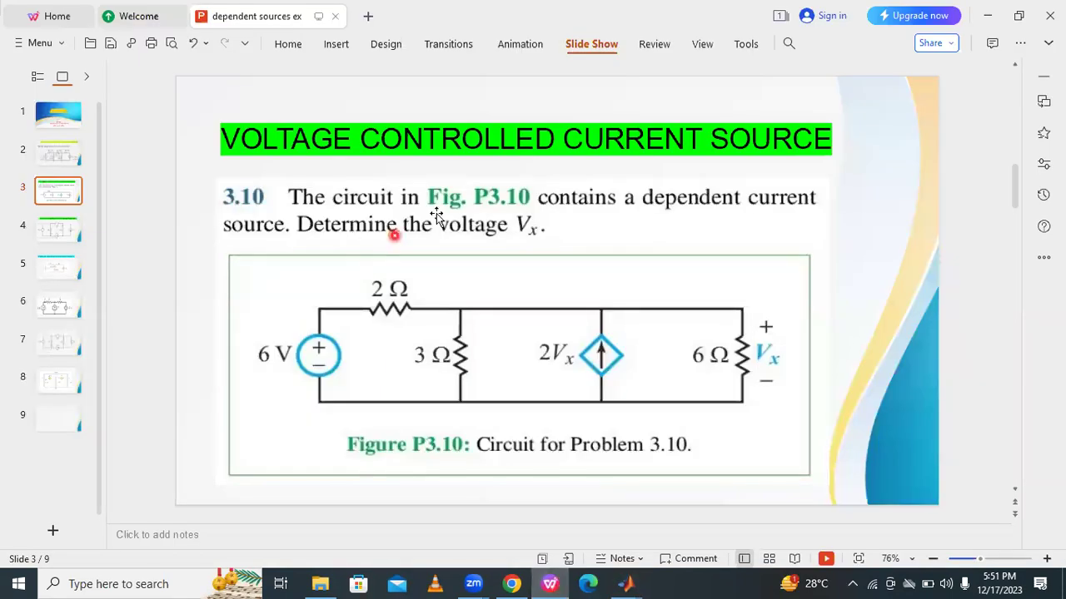
{"action": "left_click", "coordinate": [666, 200]}
{"action": "left_click", "coordinate": [371, 234]}
{"action": "left_click", "coordinate": [536, 347]}
{"action": "left_click", "coordinate": [749, 367]}
{"action": "left_click", "coordinate": [708, 420]}
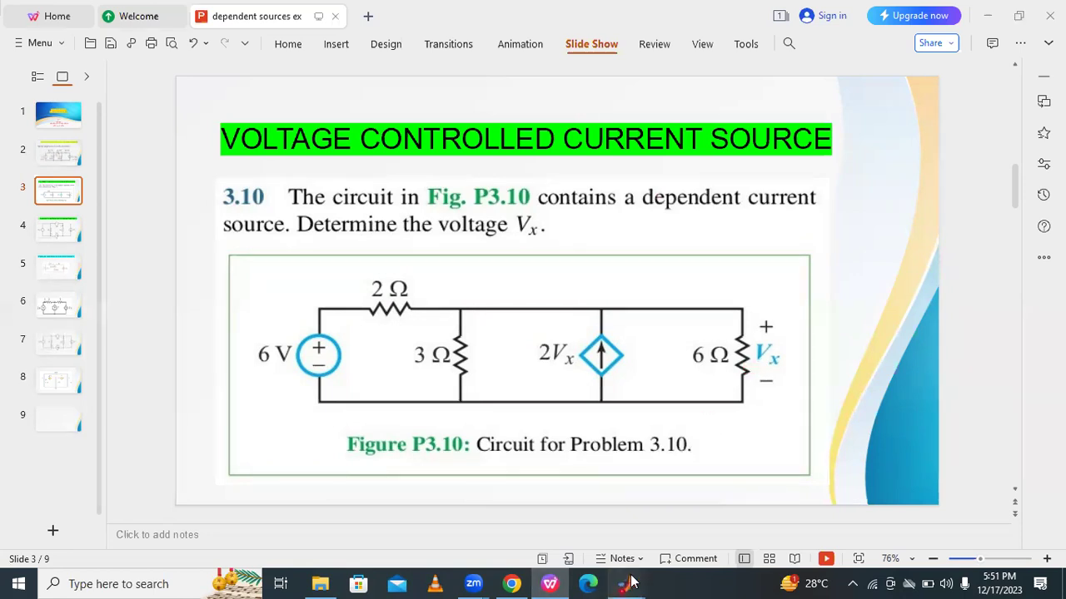
- Switch back to the Simulink model untitled3, add a Voltage Sensor block beside the 6 ohm resistor and fit the diagram in view
{"action": "mouse_move", "coordinate": [624, 583]}
{"action": "left_click", "coordinate": [518, 508]}
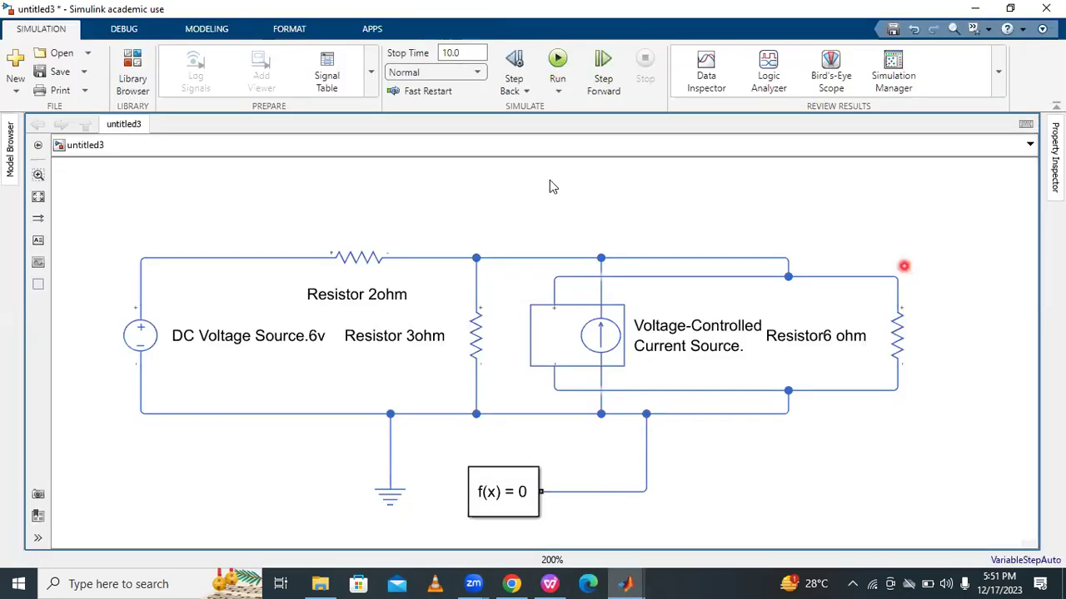
{"action": "left_click", "coordinate": [543, 185]}
{"action": "type", "text": "v"}
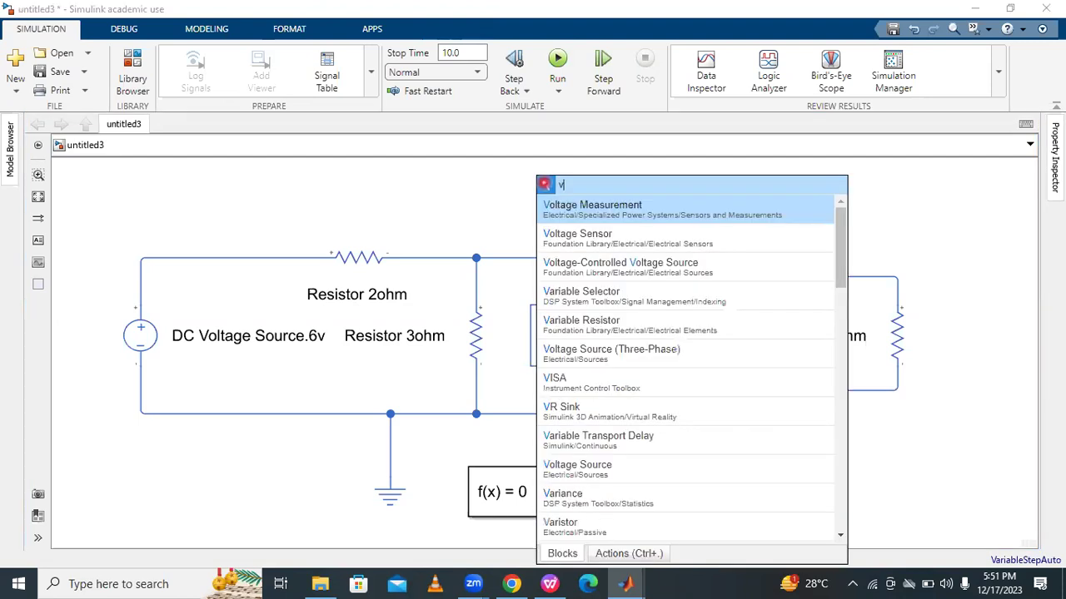
{"action": "type", "text": "olta"}
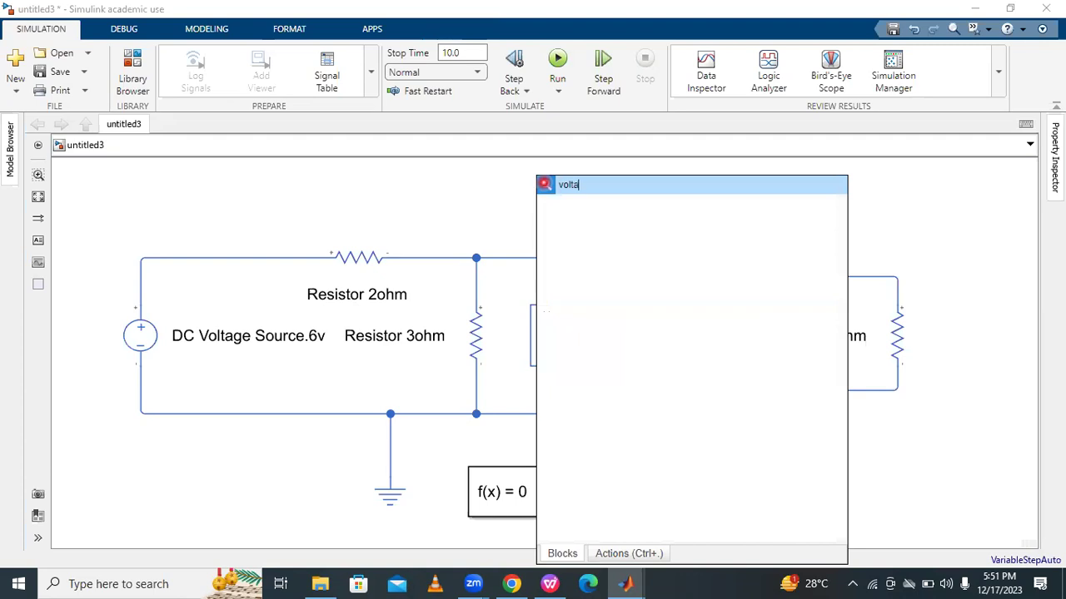
{"action": "key", "text": "Return"}
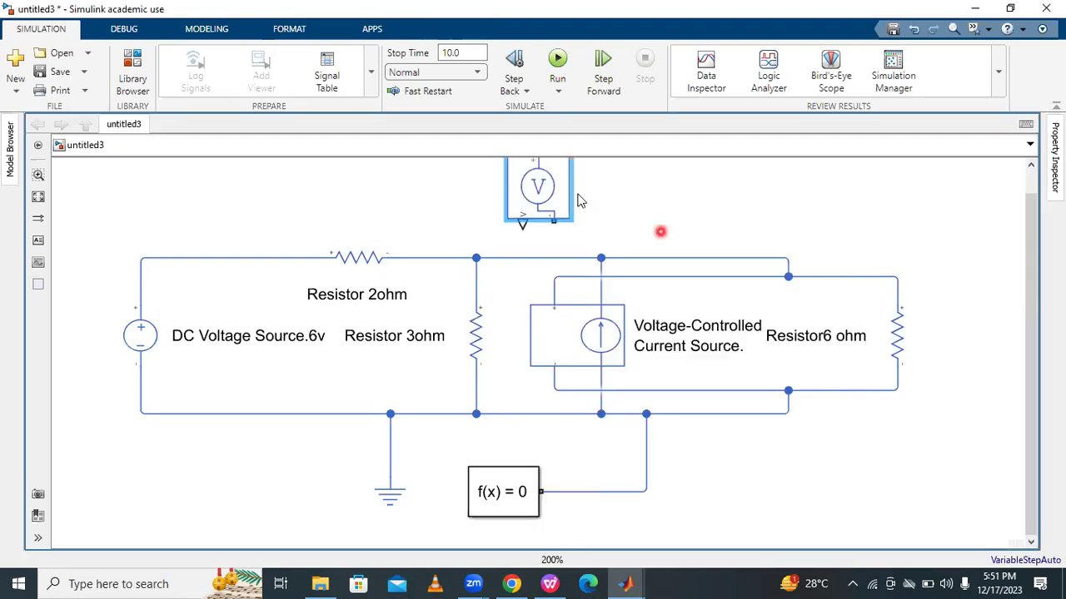
{"action": "left_click_drag", "start_coordinate": [537, 190], "coordinate": [961, 330]}
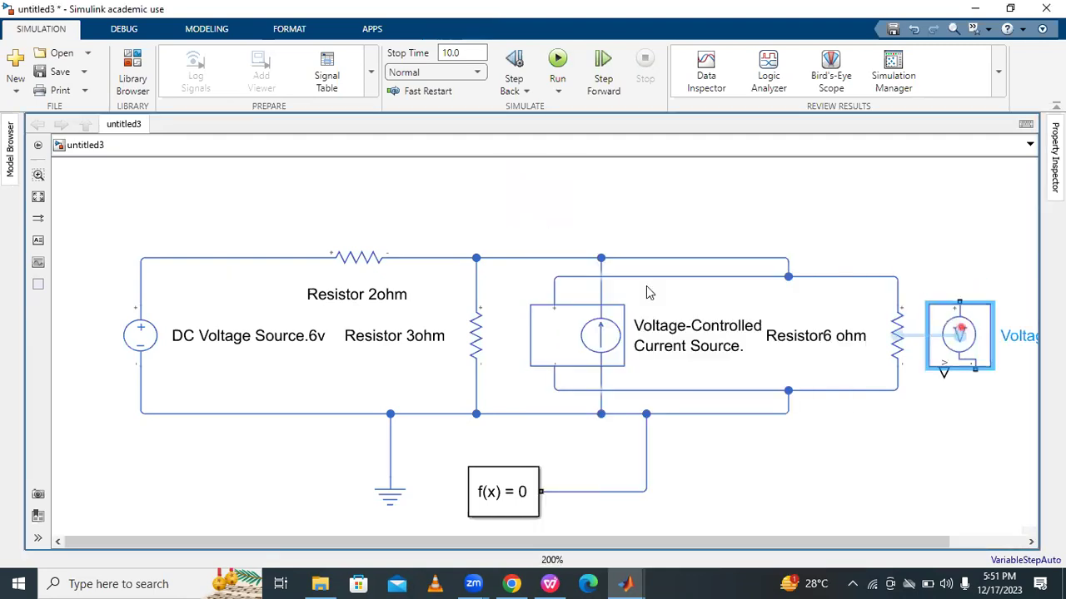
{"action": "key", "text": "space"}
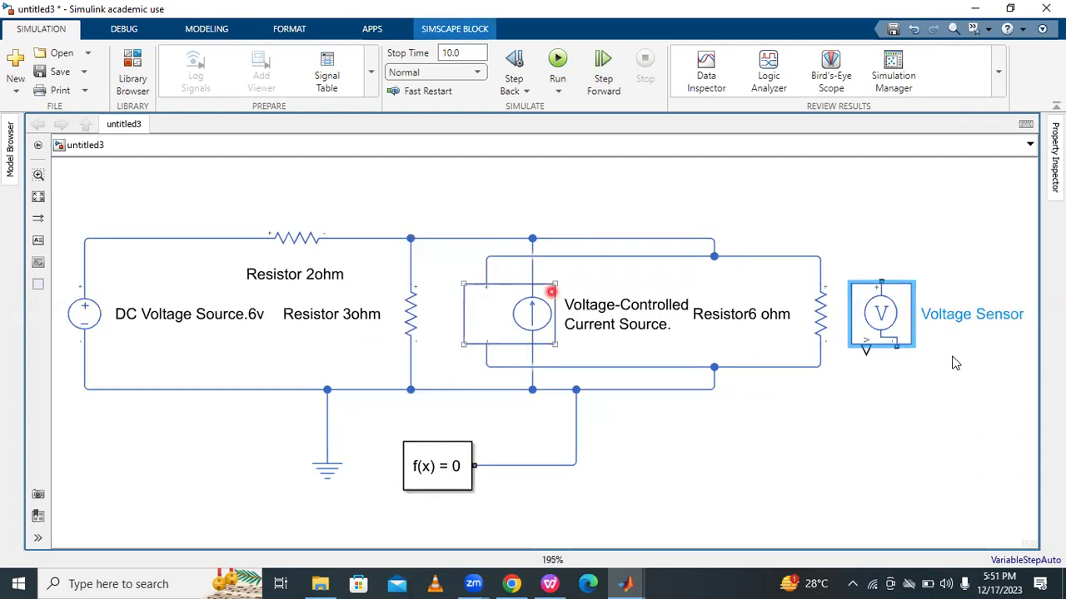
- Shift the Voltage Sensor slightly right and connect its positive and negative ports across the 6 ohm resistor
{"action": "left_click", "coordinate": [778, 420]}
{"action": "left_click", "coordinate": [895, 320]}
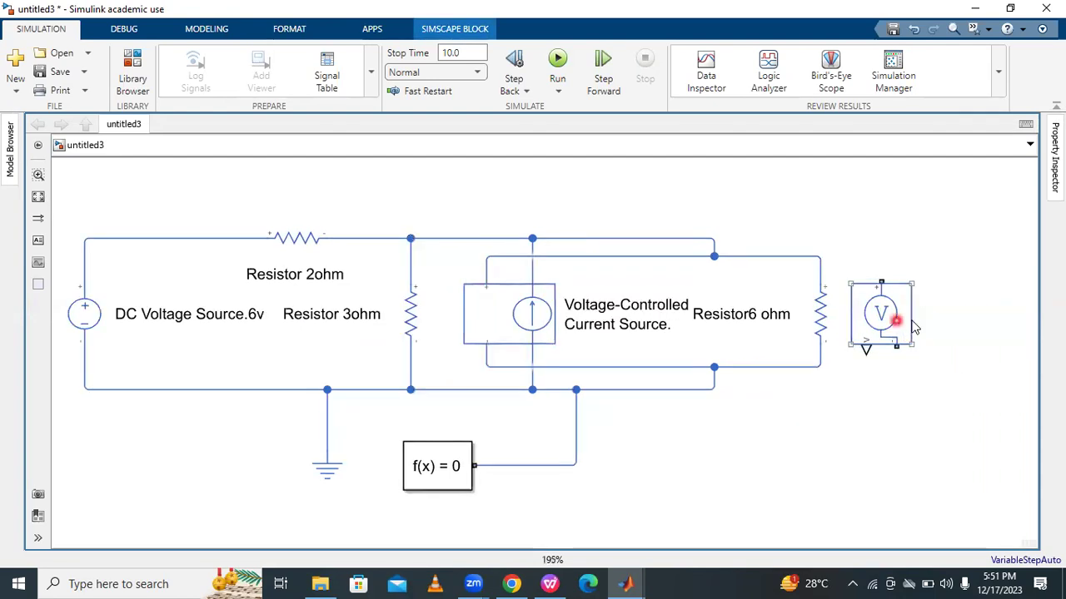
{"action": "left_click_drag", "start_coordinate": [906, 299], "coordinate": [820, 263]}
{"action": "mouse_move", "coordinate": [947, 345]}
{"action": "left_mouse_down"}
{"action": "mouse_move", "coordinate": [811, 357]}
{"action": "mouse_move", "coordinate": [820, 360]}
{"action": "left_mouse_up"}
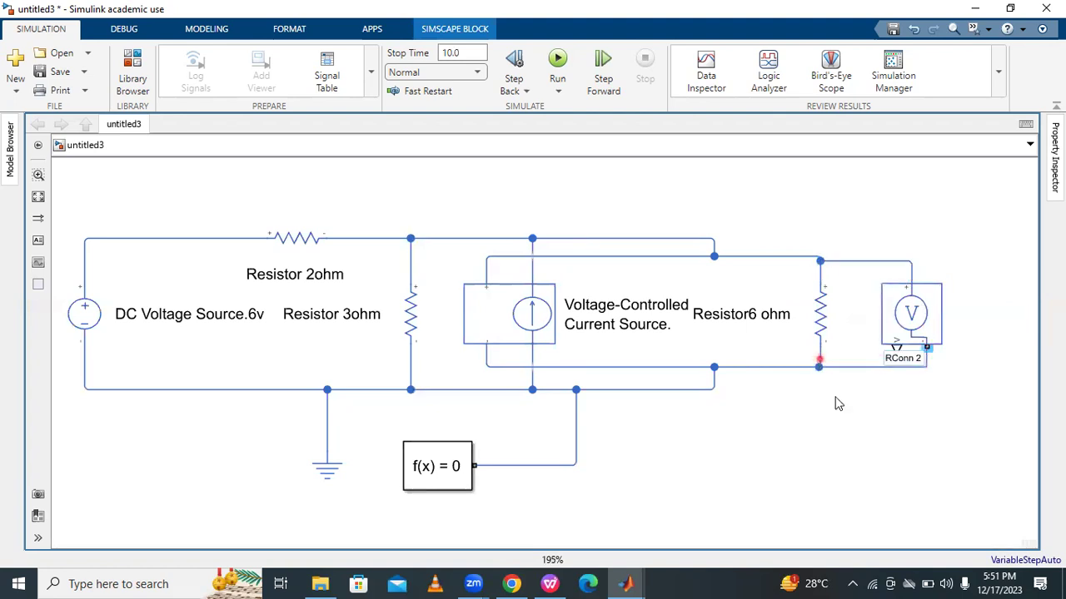
- Add a PS-Simulink Converter below the Voltage Sensor and connect it to the sensor's V output
{"action": "left_click", "coordinate": [850, 423]}
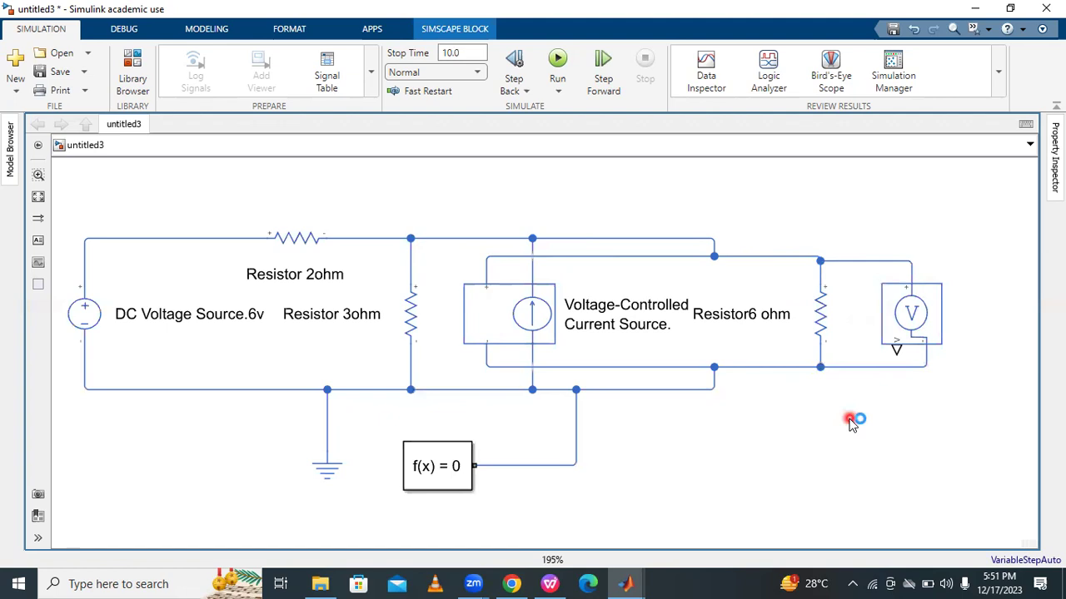
{"action": "double_click", "coordinate": [849, 422]}
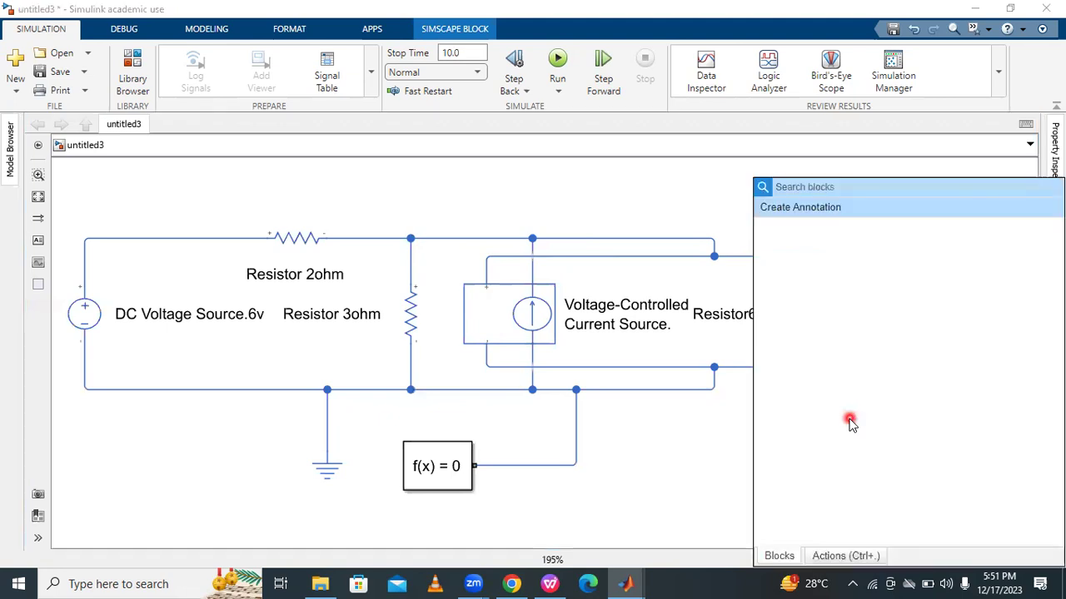
{"action": "type", "text": "ps"}
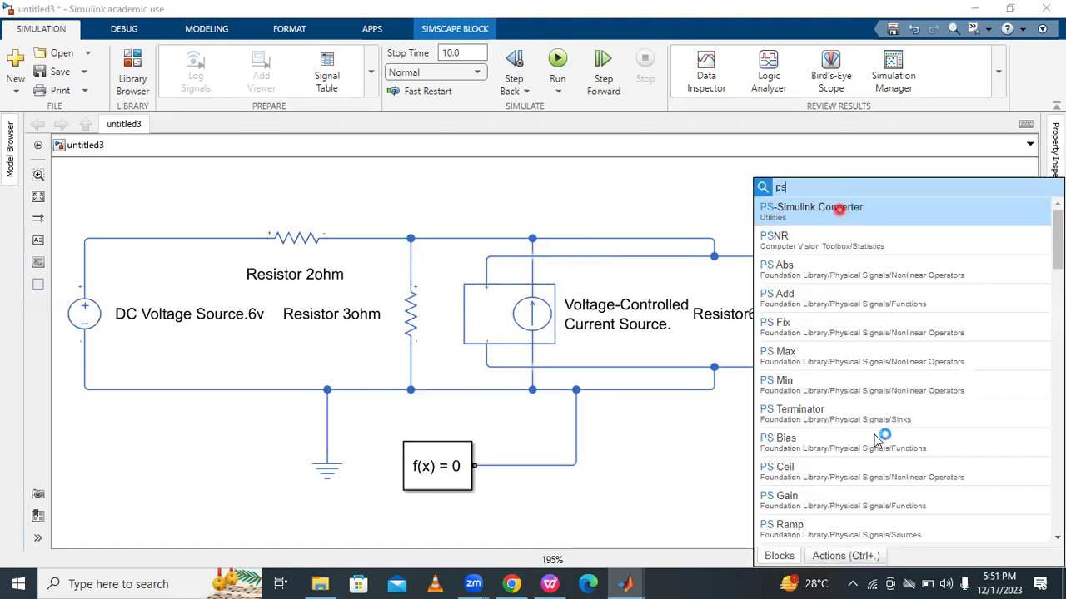
{"action": "left_click", "coordinate": [839, 210]}
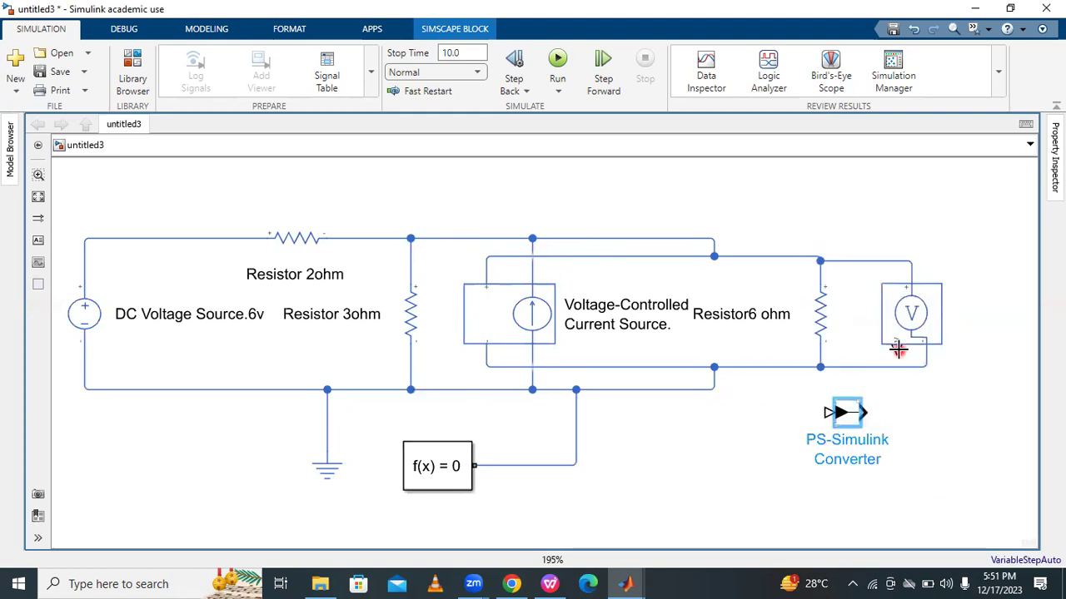
{"action": "left_click_drag", "start_coordinate": [897, 349], "coordinate": [892, 416]}
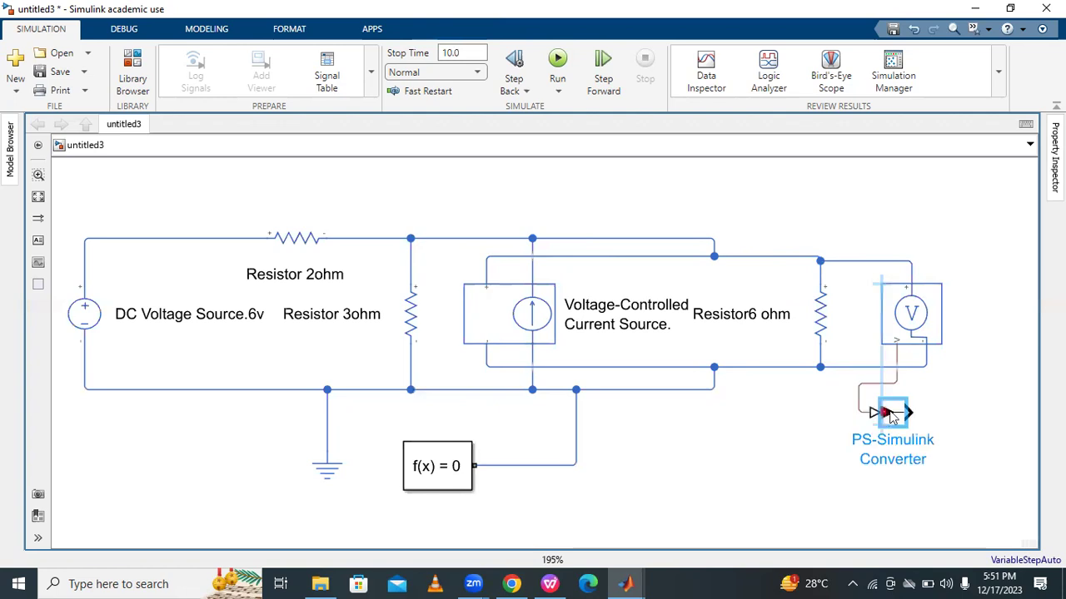
{"action": "left_click", "coordinate": [935, 484]}
- Add a Display block beside the PS-Simulink Converter and connect it to the converter's output
{"action": "left_click", "coordinate": [744, 440]}
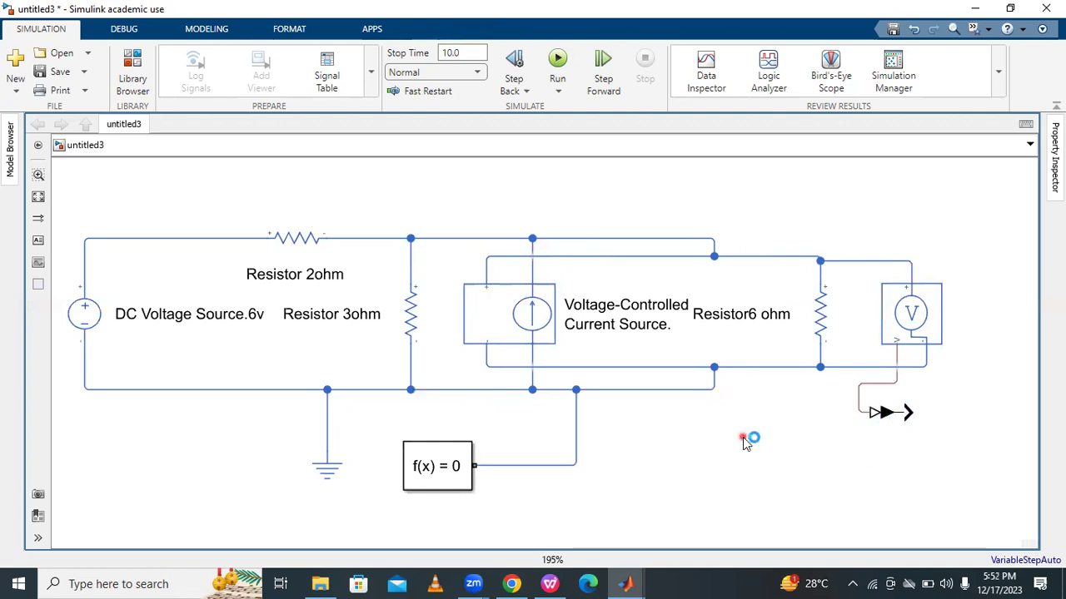
{"action": "double_click", "coordinate": [744, 439]}
{"action": "type", "text": "di"}
{"action": "left_click", "coordinate": [817, 217]}
{"action": "type", "text": "s"}
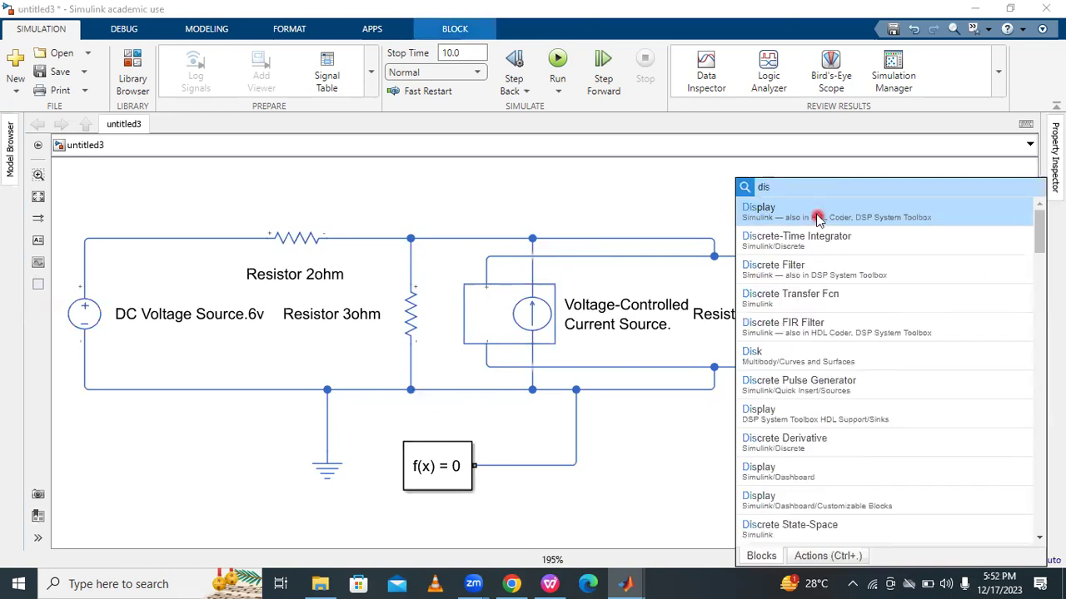
{"action": "key", "text": "Return"}
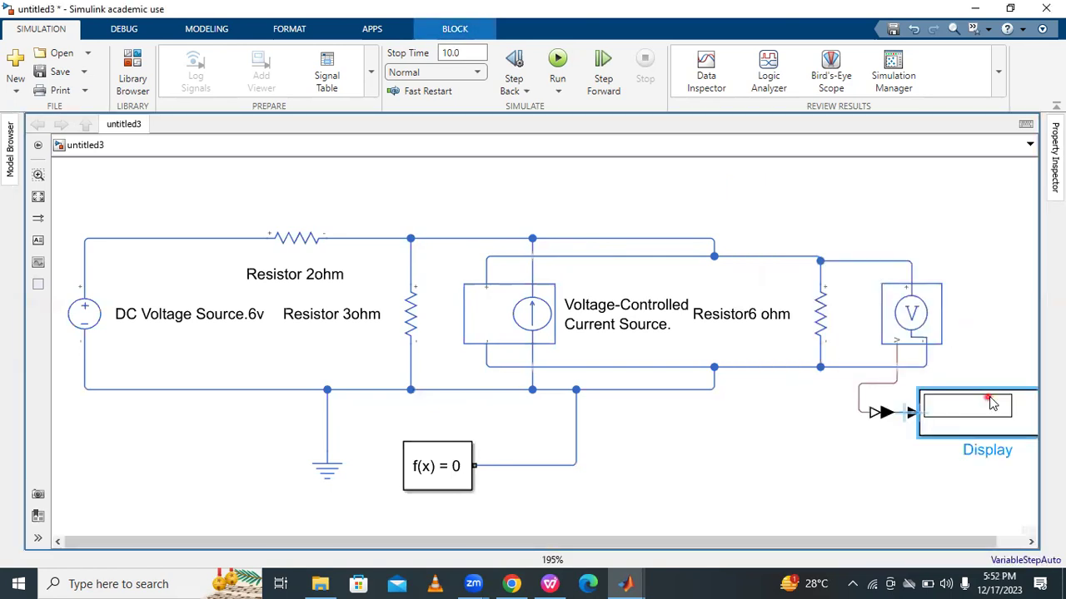
{"action": "left_click", "coordinate": [46, 197]}
{"action": "left_click", "coordinate": [864, 218]}
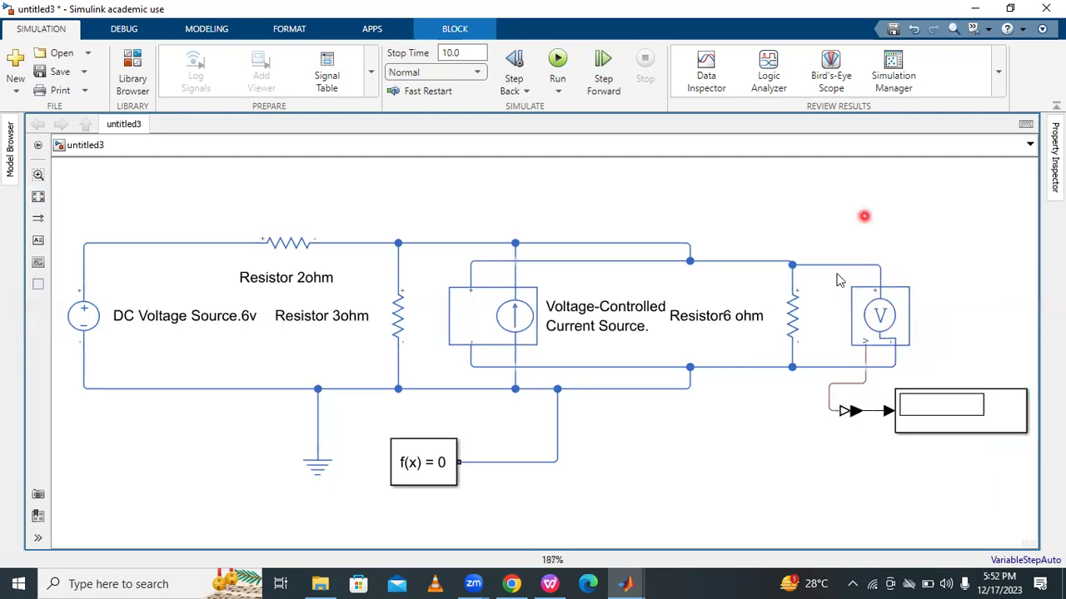
- Run the simulation, check the Problem 3.10 circuit in the WPS presentation, and return to the Simulink model untitled3
{"action": "left_click", "coordinate": [557, 67]}
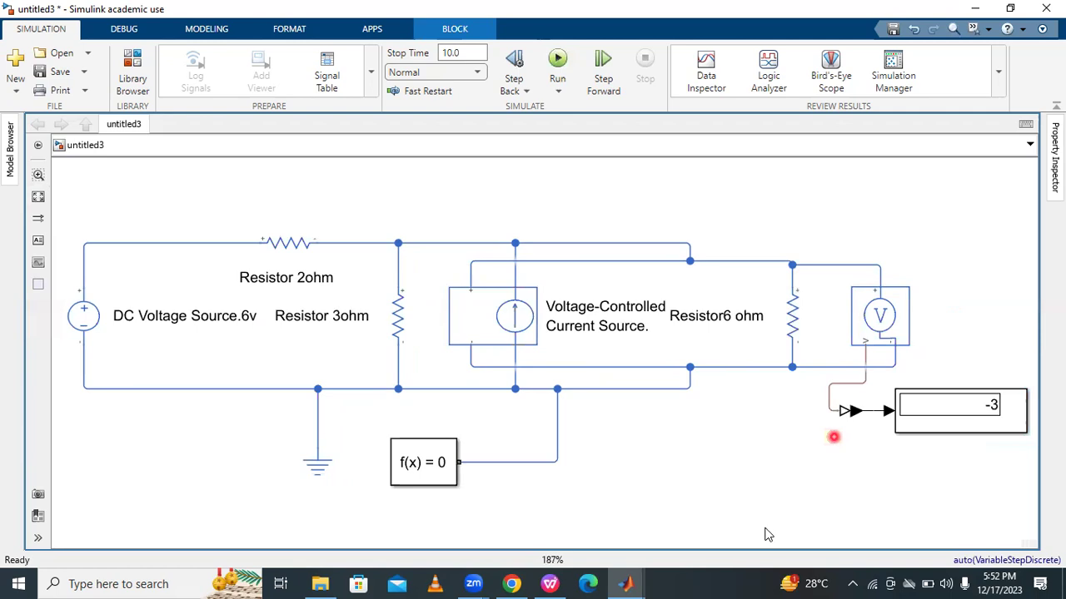
{"action": "left_click", "coordinate": [550, 582]}
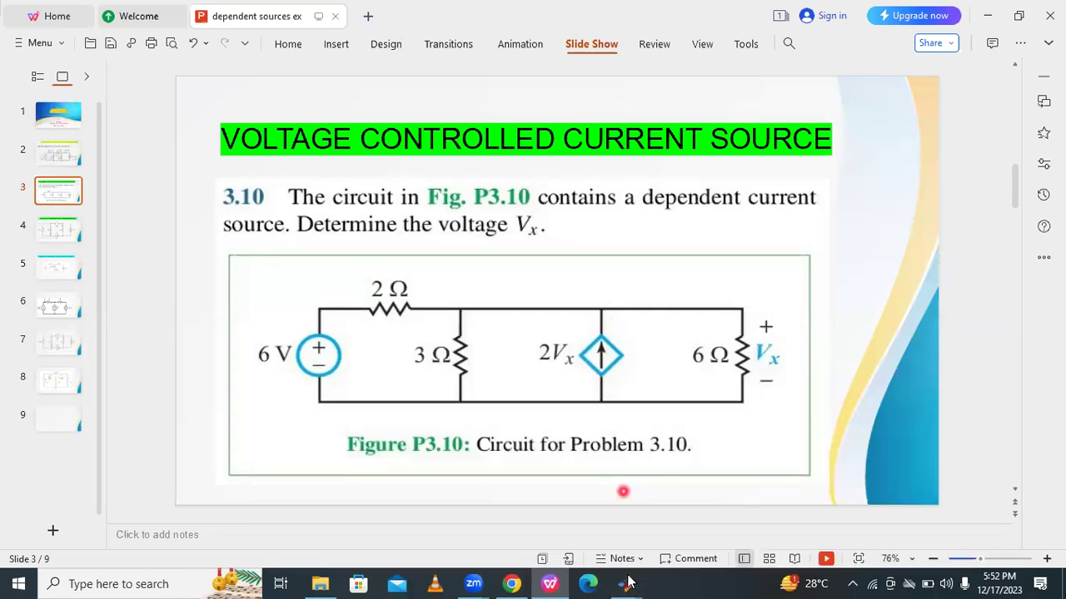
{"action": "mouse_move", "coordinate": [634, 582]}
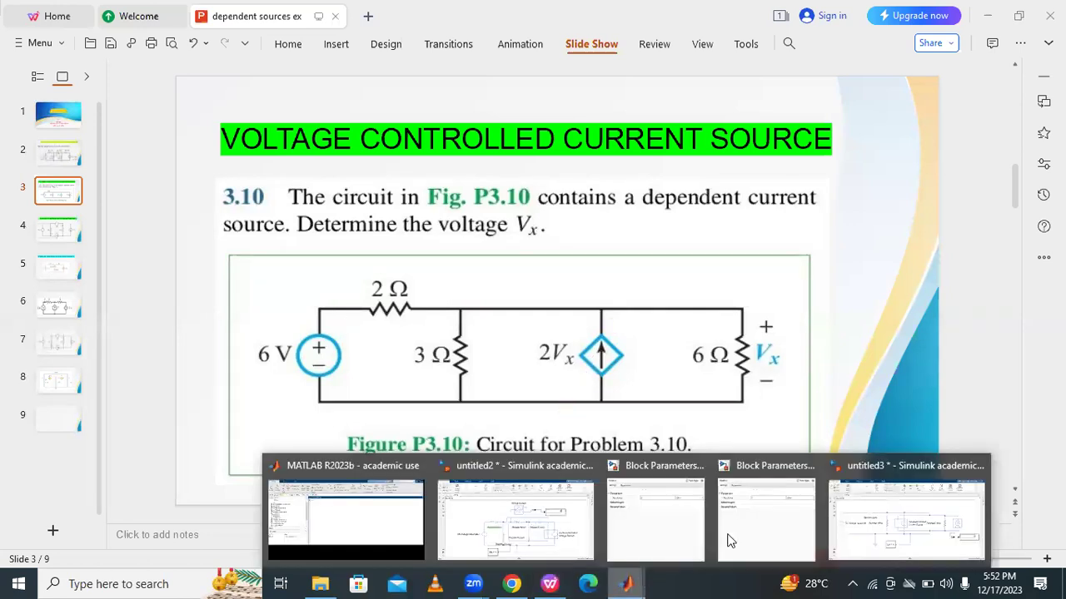
{"action": "left_click", "coordinate": [903, 533]}
- Check the transconductance of the Voltage-Controlled Current Source and the resistances of the 6 ohm and 2 ohm resistors
{"action": "double_click", "coordinate": [483, 323]}
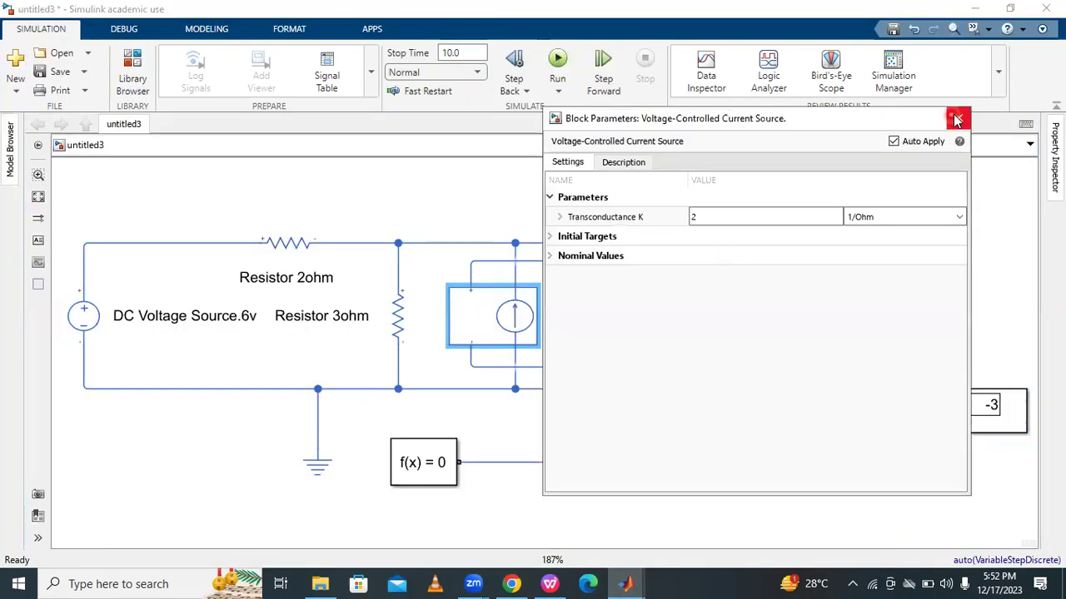
{"action": "left_click", "coordinate": [956, 119]}
{"action": "left_click", "coordinate": [796, 291]}
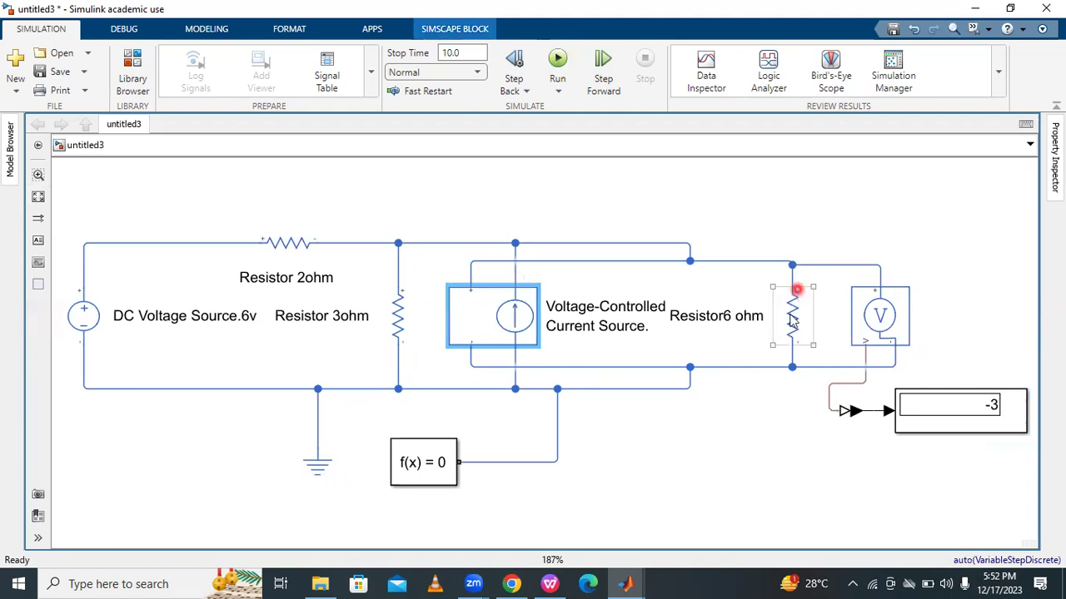
{"action": "left_click", "coordinate": [792, 325]}
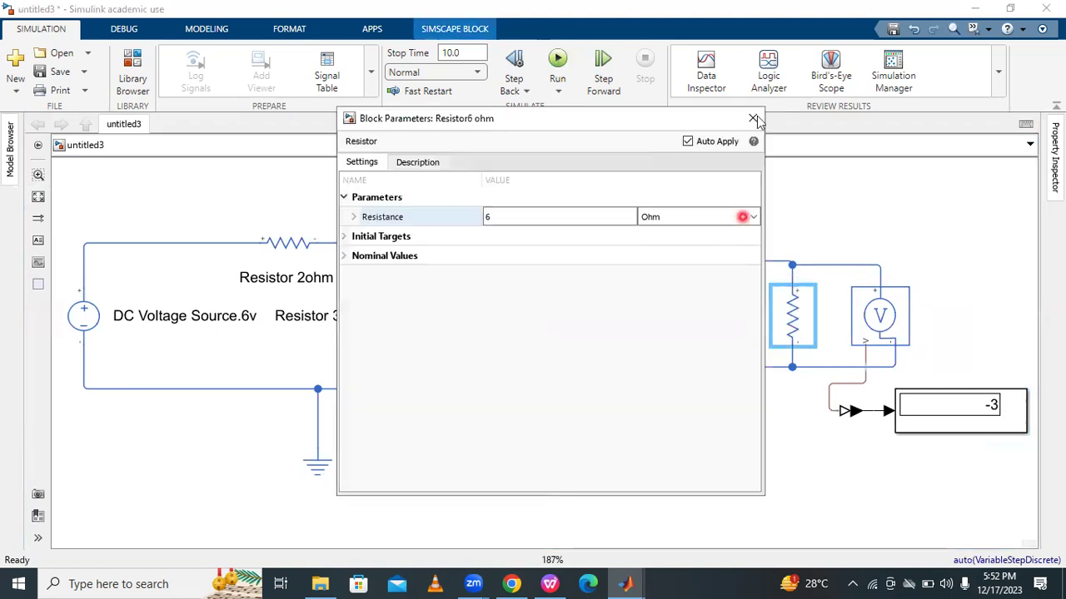
{"action": "left_click", "coordinate": [342, 250]}
{"action": "double_click", "coordinate": [295, 247]}
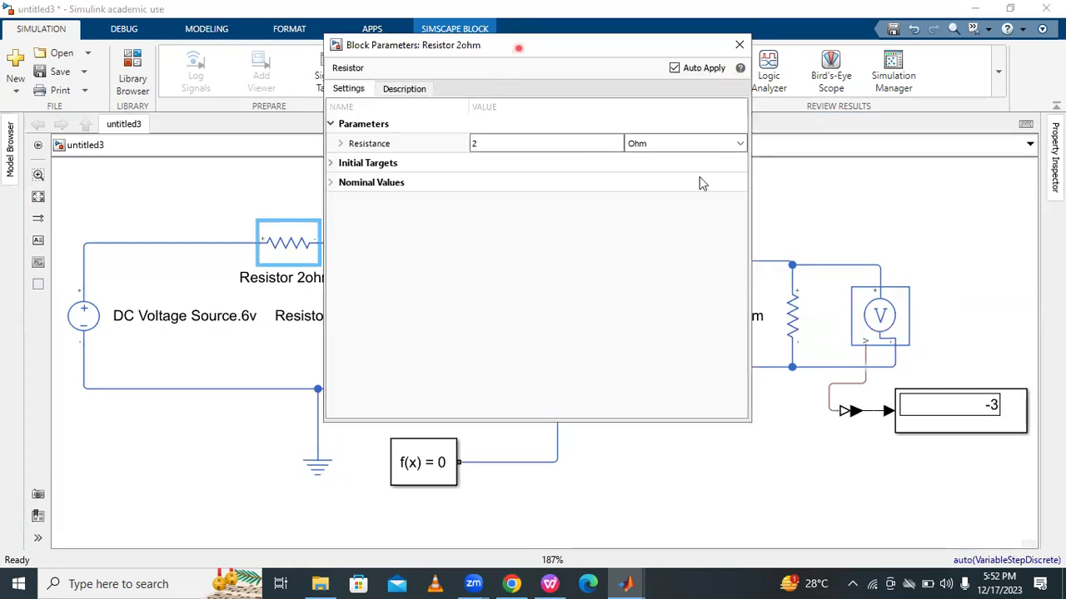
{"action": "key", "text": "Escape"}
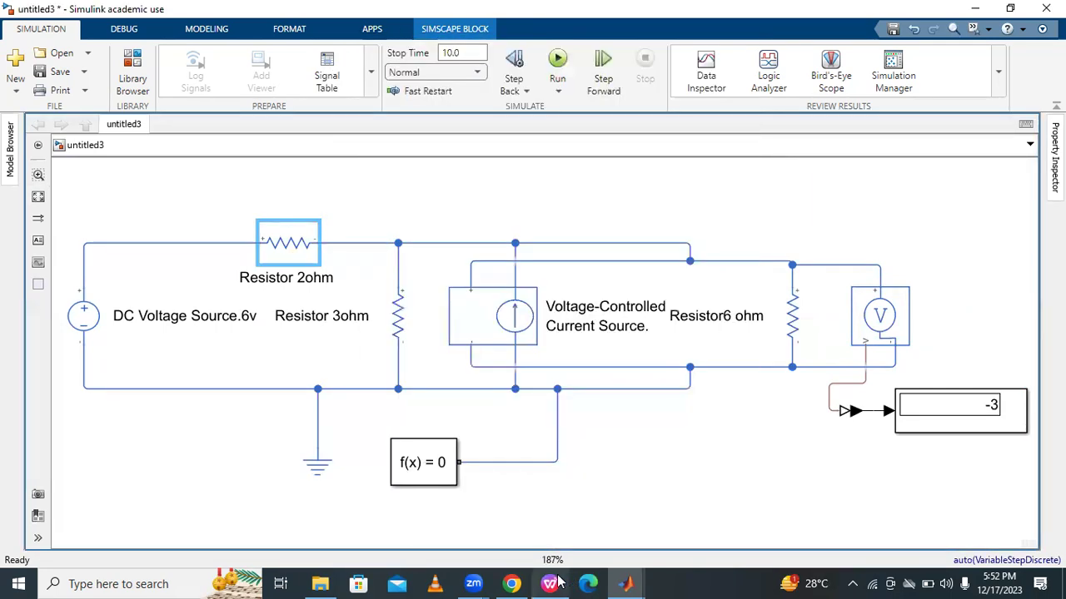
- Check the DC Voltage Source's constant value against the Problem 3.10 slide in WPS and rerun the simulation in Simulink
{"action": "left_click", "coordinate": [550, 583]}
{"action": "key", "text": "alt+Tab"}
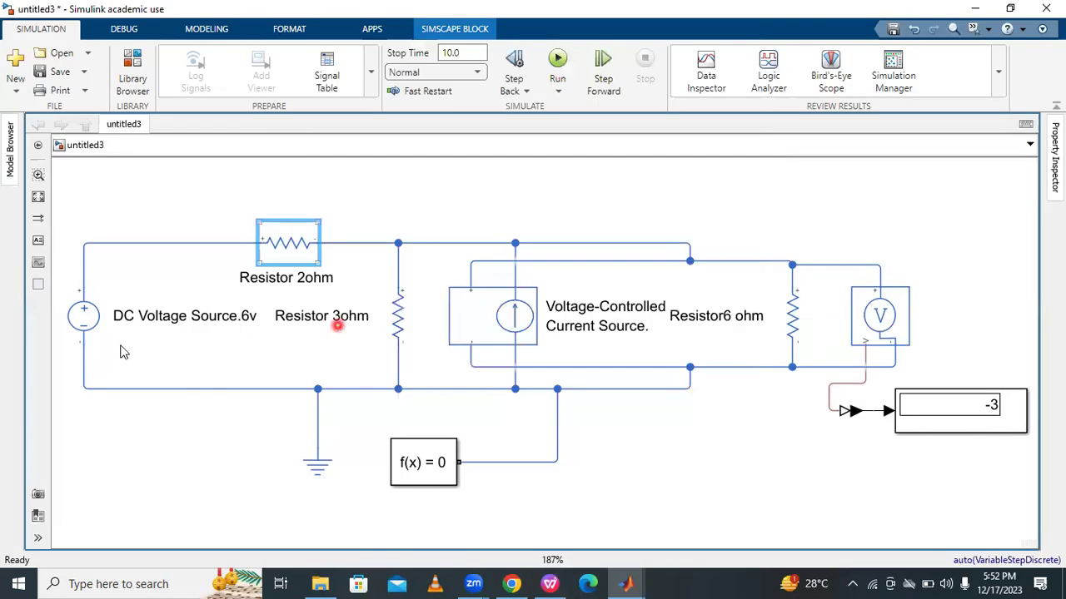
{"action": "left_click", "coordinate": [549, 584]}
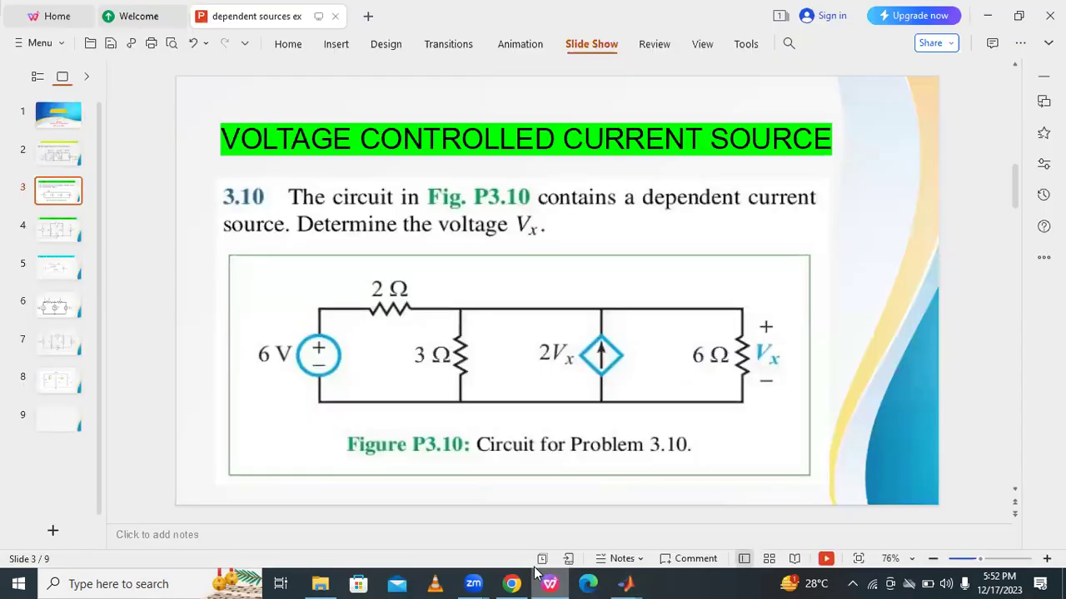
{"action": "key", "text": "alt+Tab"}
{"action": "double_click", "coordinate": [84, 321]}
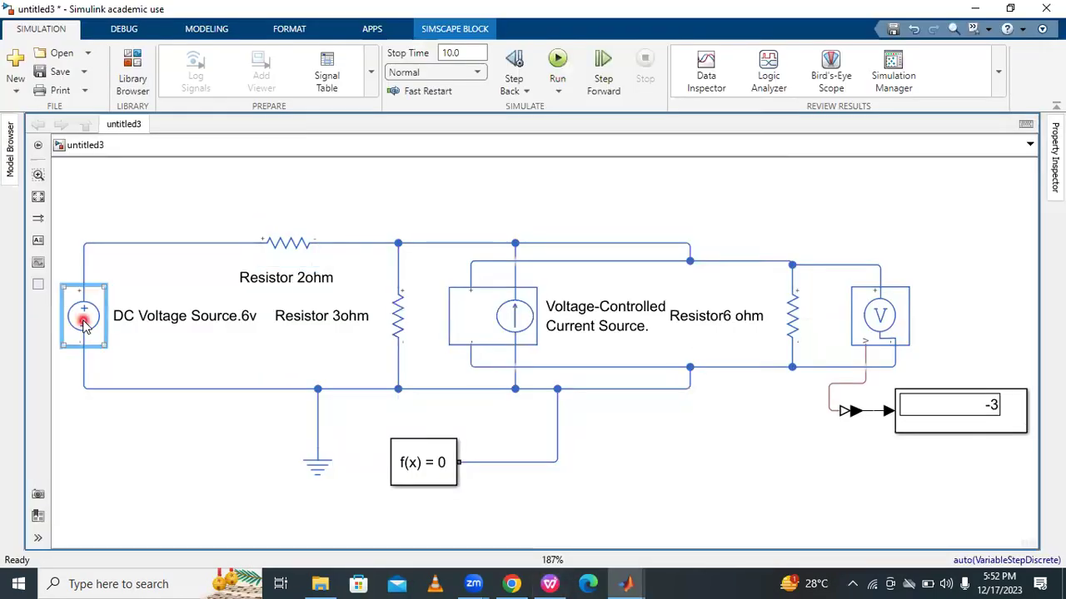
{"action": "left_click", "coordinate": [527, 157]}
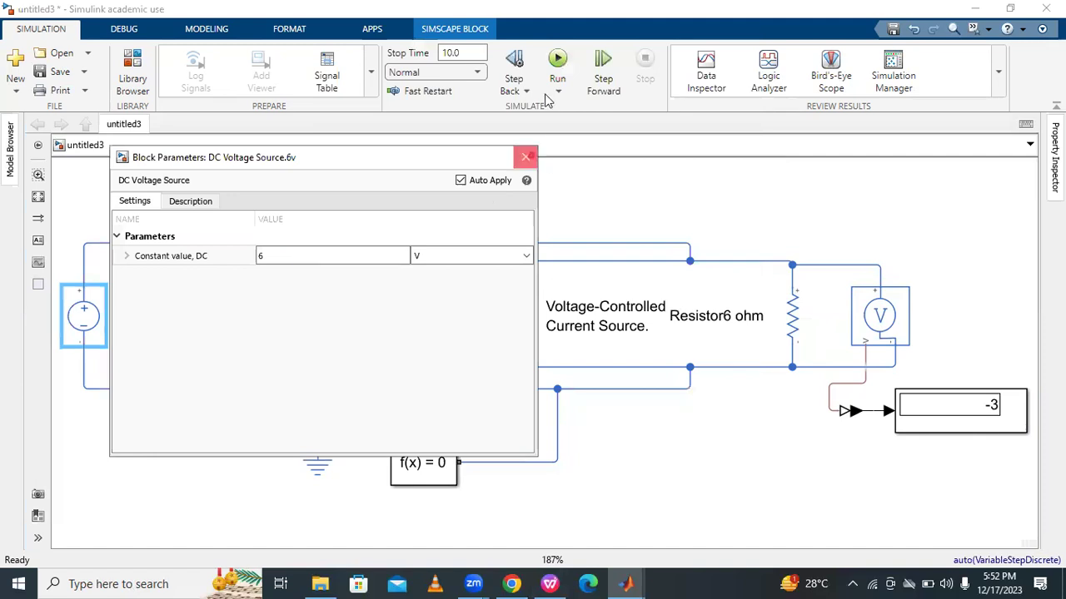
{"action": "left_click", "coordinate": [557, 65]}
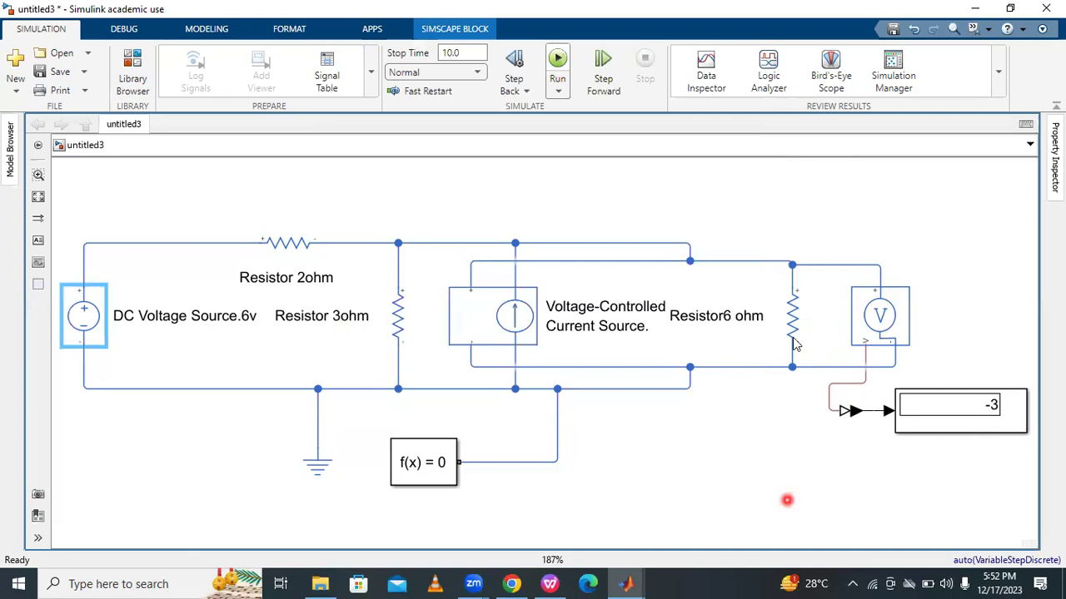
- Examine the displayed voltage Vx and the Voltage Sensor connections across the 6 ohm resistor
{"action": "left_click", "coordinate": [828, 359]}
{"action": "left_click", "coordinate": [836, 390]}
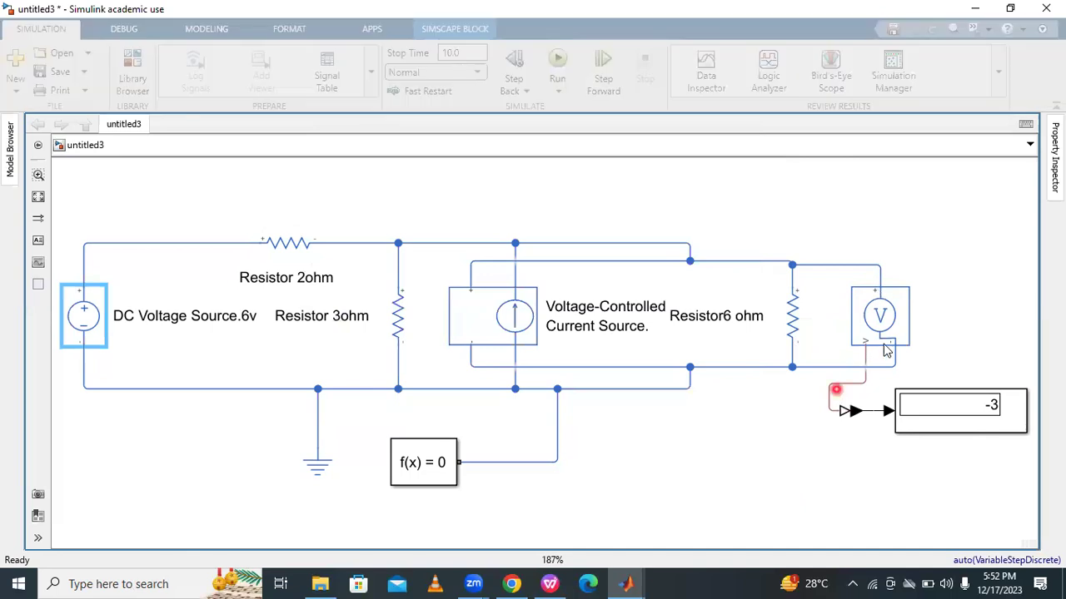
{"action": "left_click", "coordinate": [818, 308]}
{"action": "left_click", "coordinate": [714, 318]}
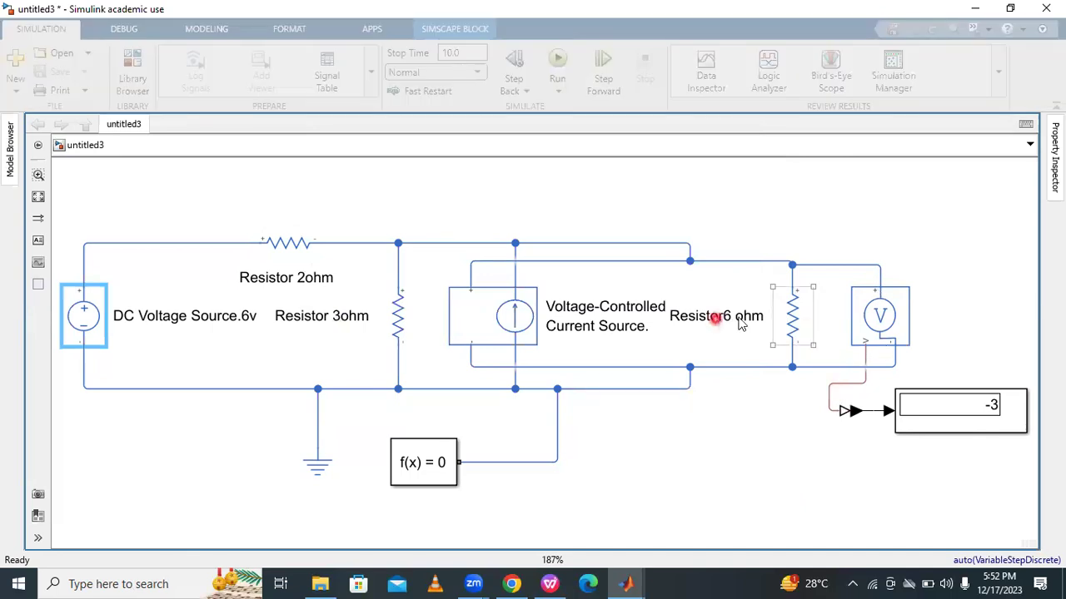
{"action": "left_click", "coordinate": [783, 313]}
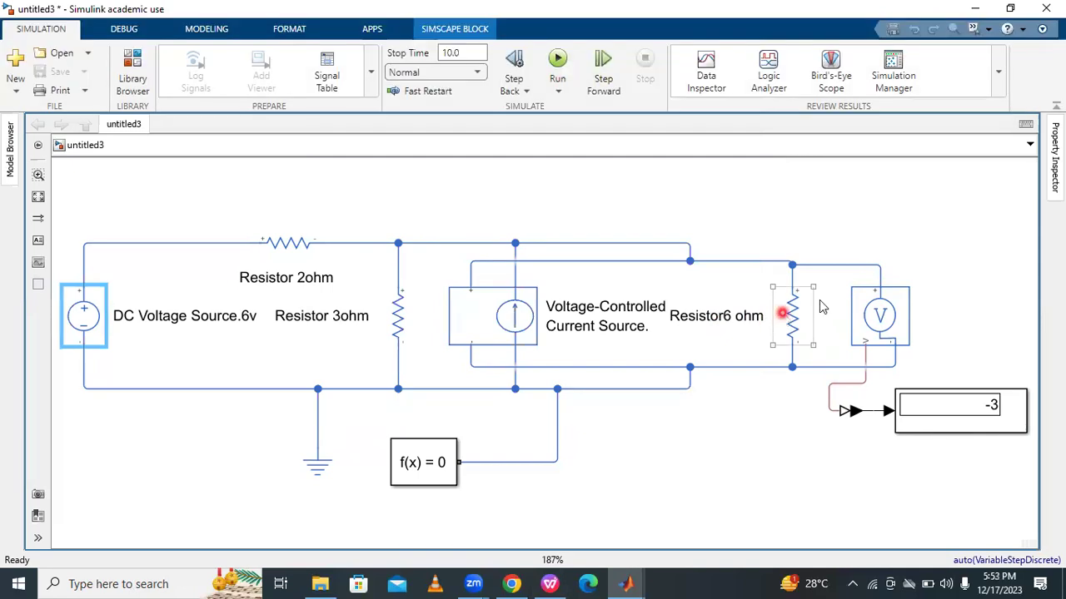
{"action": "left_click", "coordinate": [812, 296]}
{"action": "left_click", "coordinate": [778, 286]}
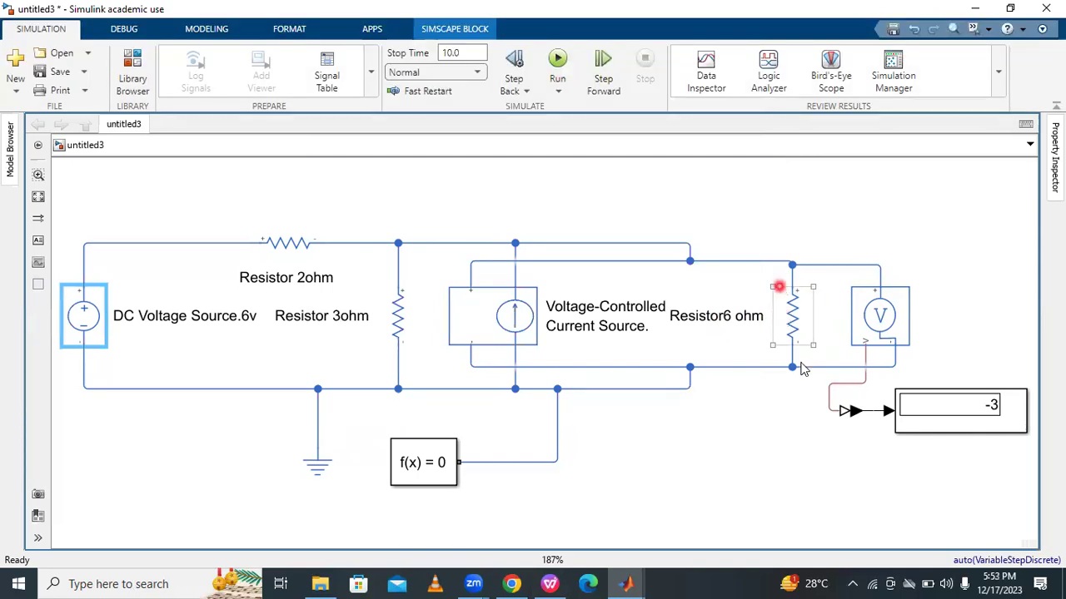
{"action": "left_click", "coordinate": [801, 365]}
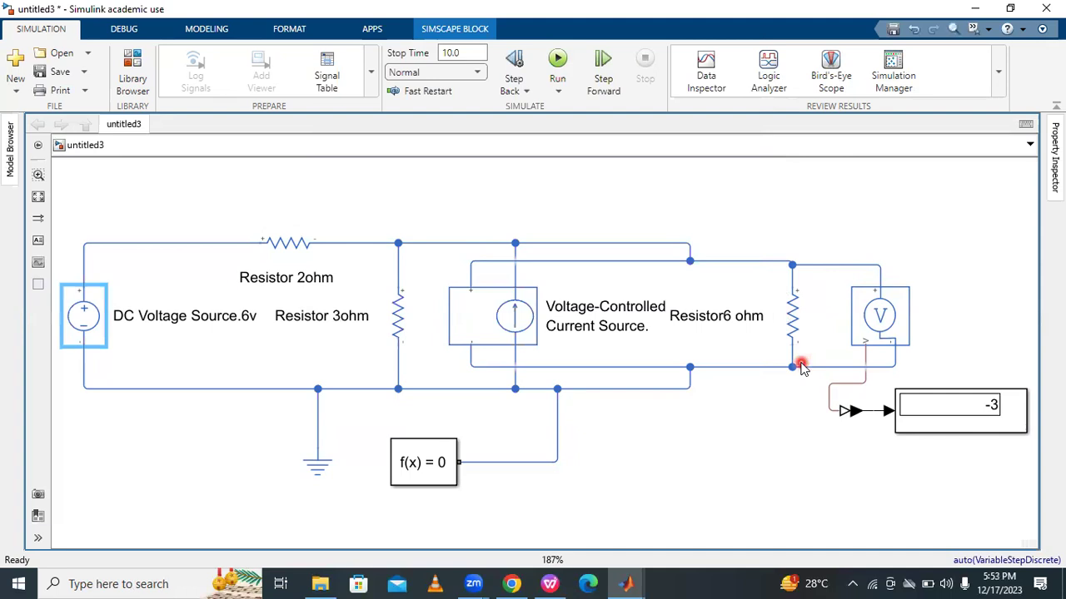
{"action": "left_click", "coordinate": [984, 407]}
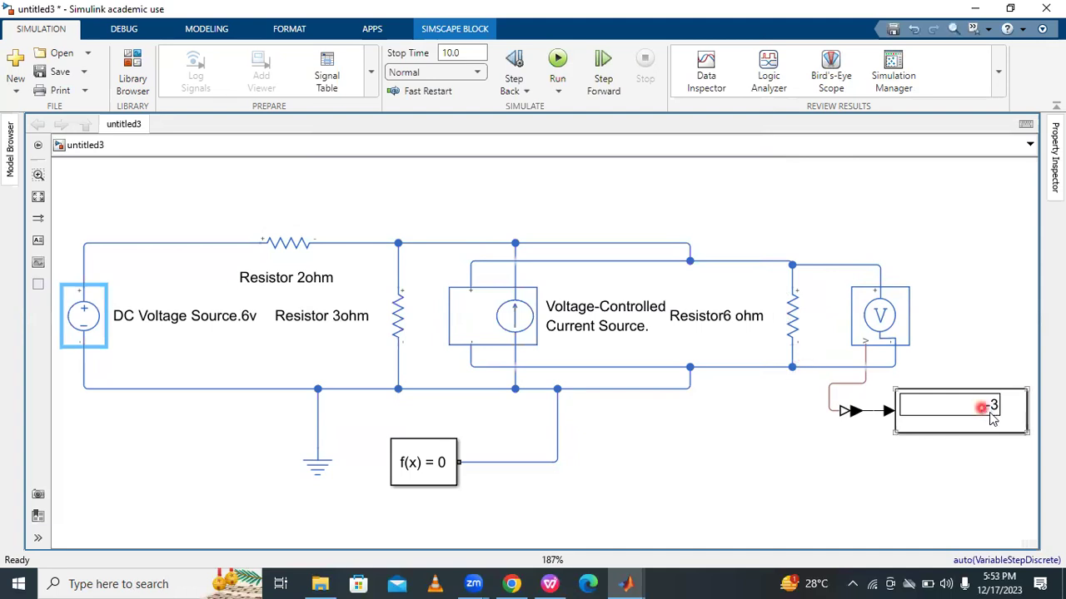
{"action": "left_click", "coordinate": [818, 306]}
{"action": "left_click", "coordinate": [807, 360]}
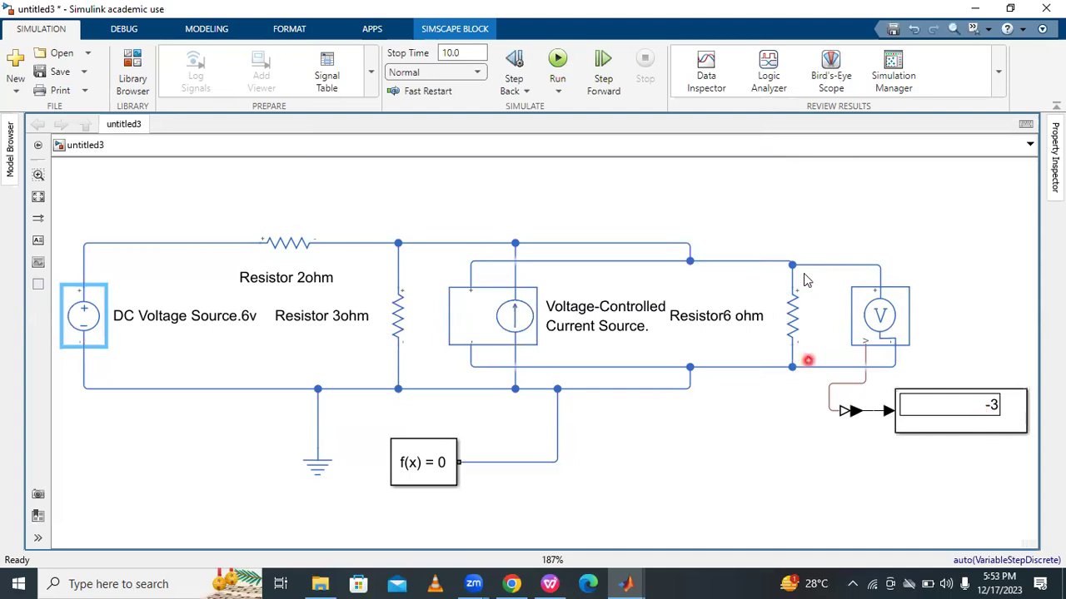
{"action": "left_click", "coordinate": [470, 258]}
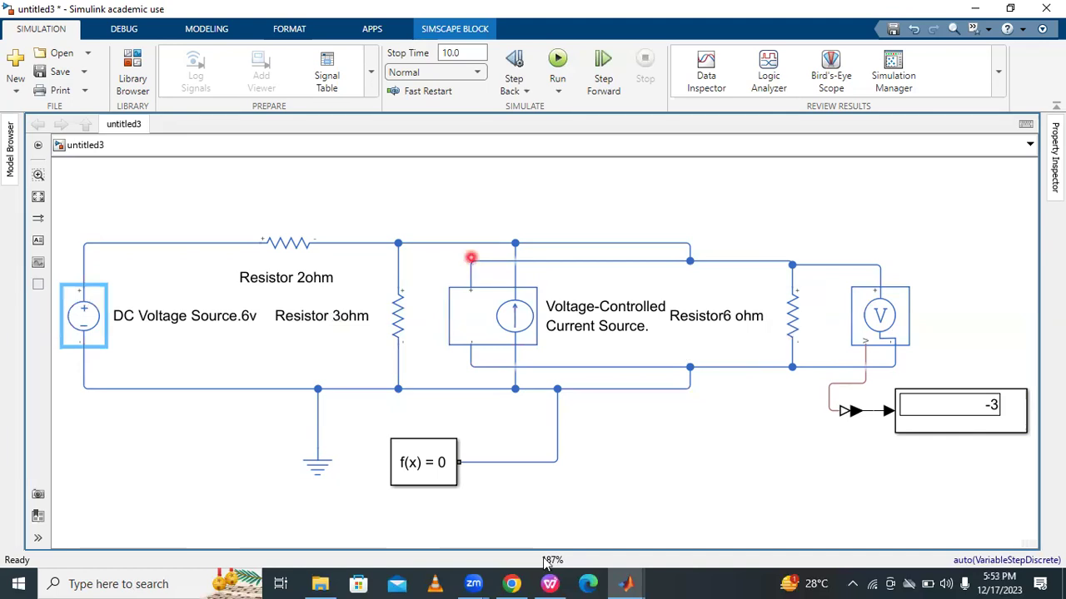
- Switch to the WPS presentation, open slide 4 on the current controlled current source, and start the slide show from it
{"action": "left_click", "coordinate": [550, 583]}
{"action": "left_click", "coordinate": [467, 261]}
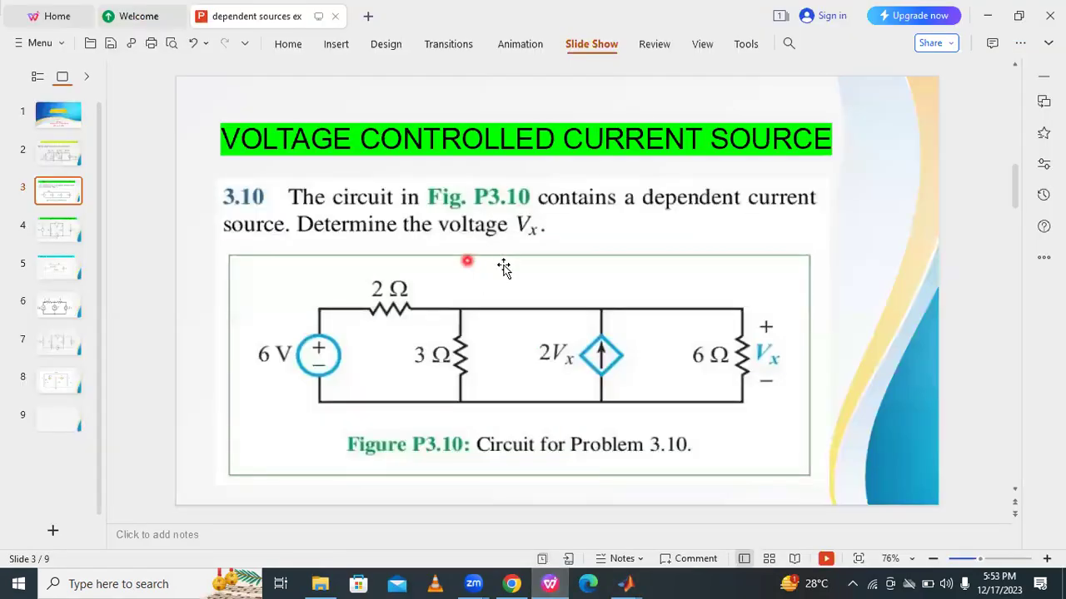
{"action": "left_click", "coordinate": [503, 265]}
{"action": "left_click", "coordinate": [60, 230]}
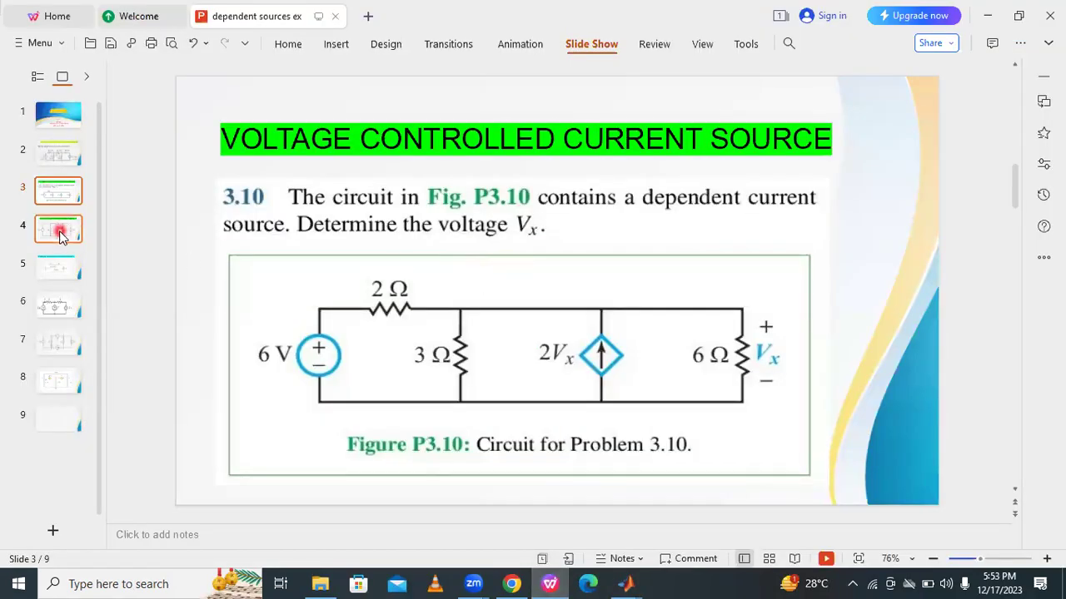
{"action": "left_click", "coordinate": [481, 257]}
{"action": "left_click", "coordinate": [818, 245]}
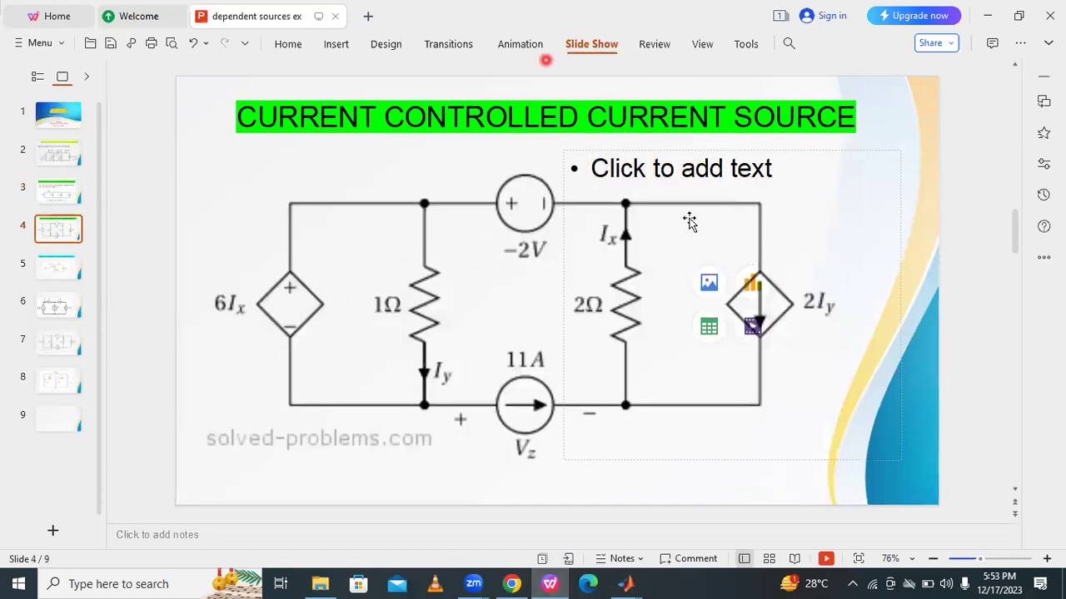
{"action": "left_click", "coordinate": [672, 177]}
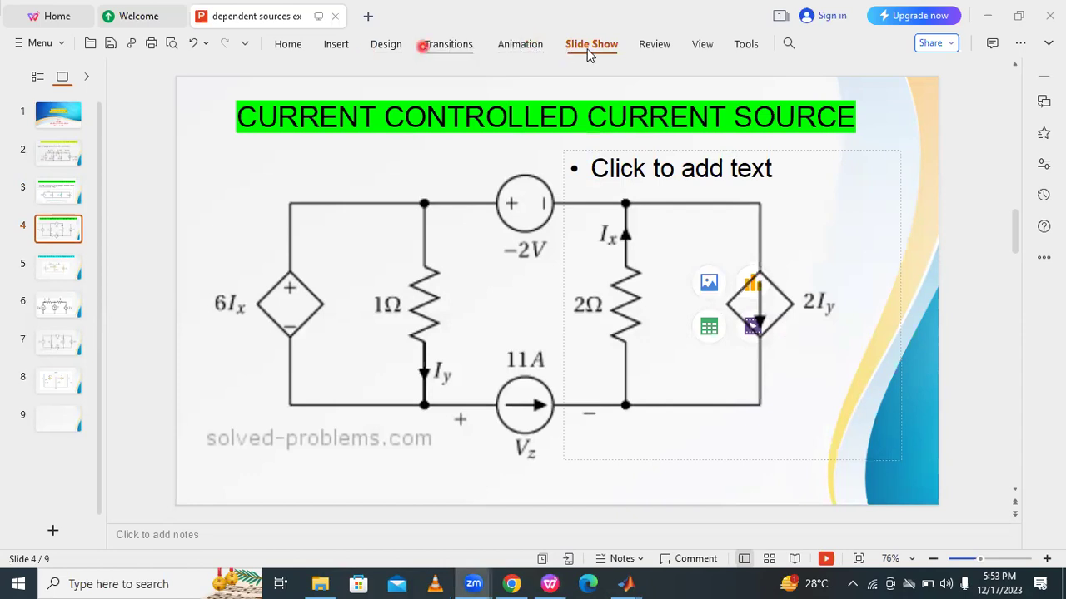
{"action": "mouse_move", "coordinate": [100, 99]}
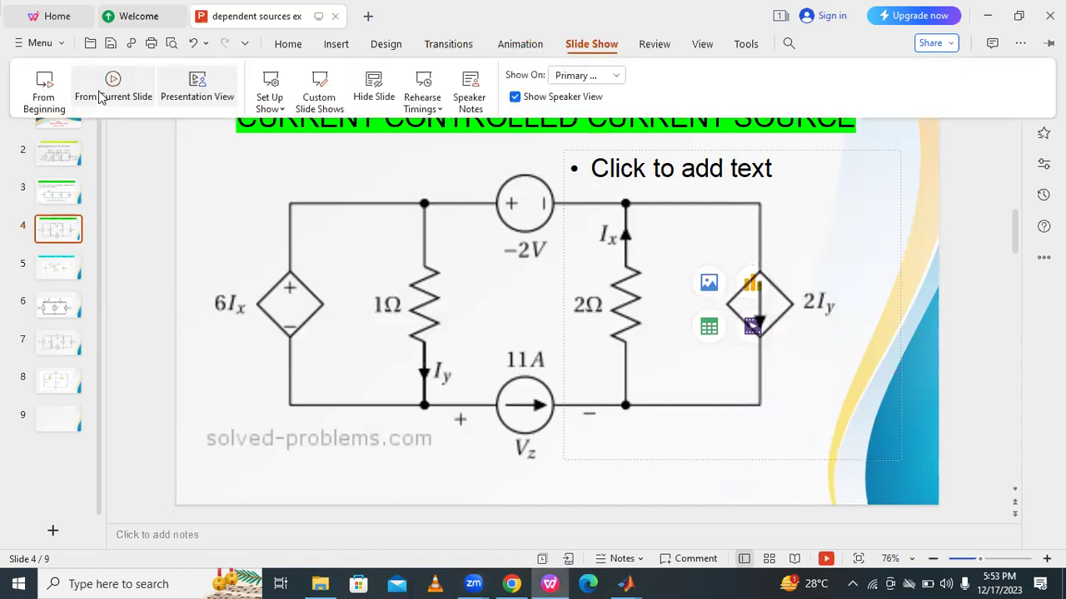
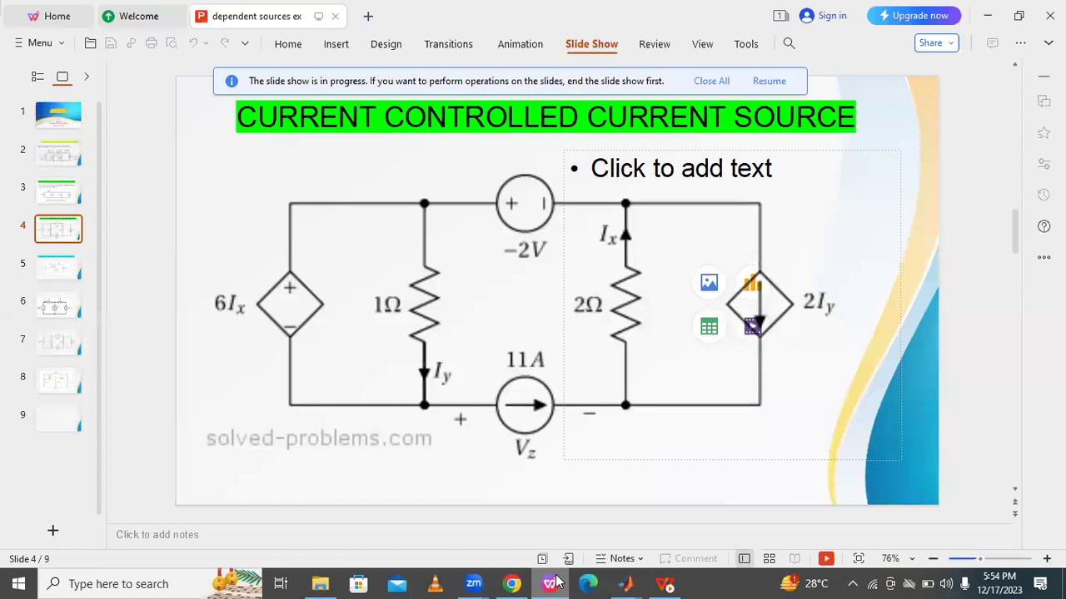
- Move the Current-Controlled Current Source block level with the nearby resistor in Simulink model untitled4 and recheck the slide 4 circuit in WPS
{"action": "left_click_drag", "start_coordinate": [889, 325], "coordinate": [854, 352]}
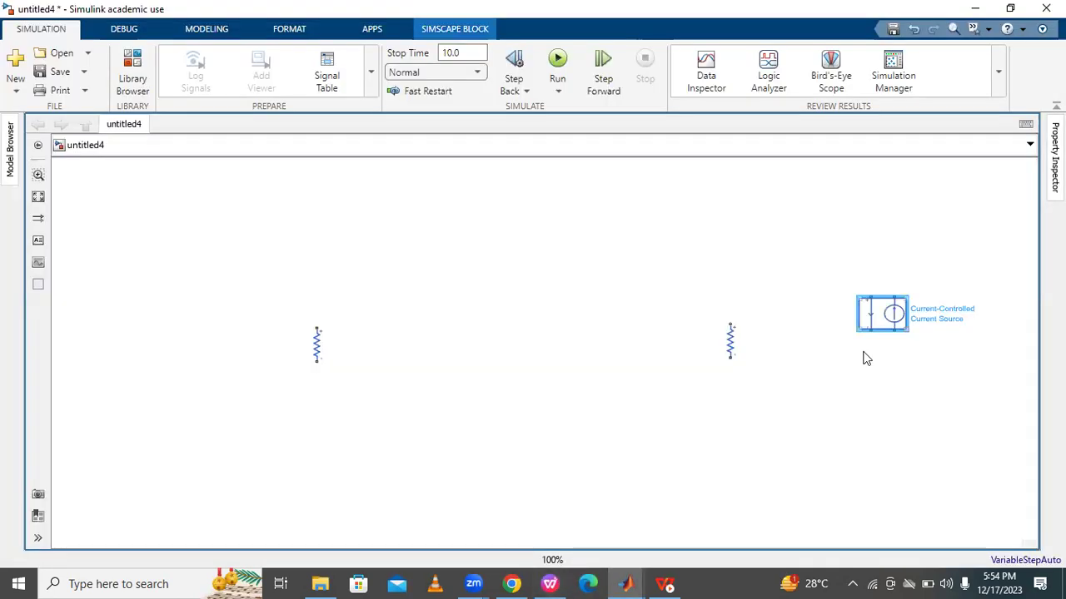
{"action": "left_click", "coordinate": [550, 583]}
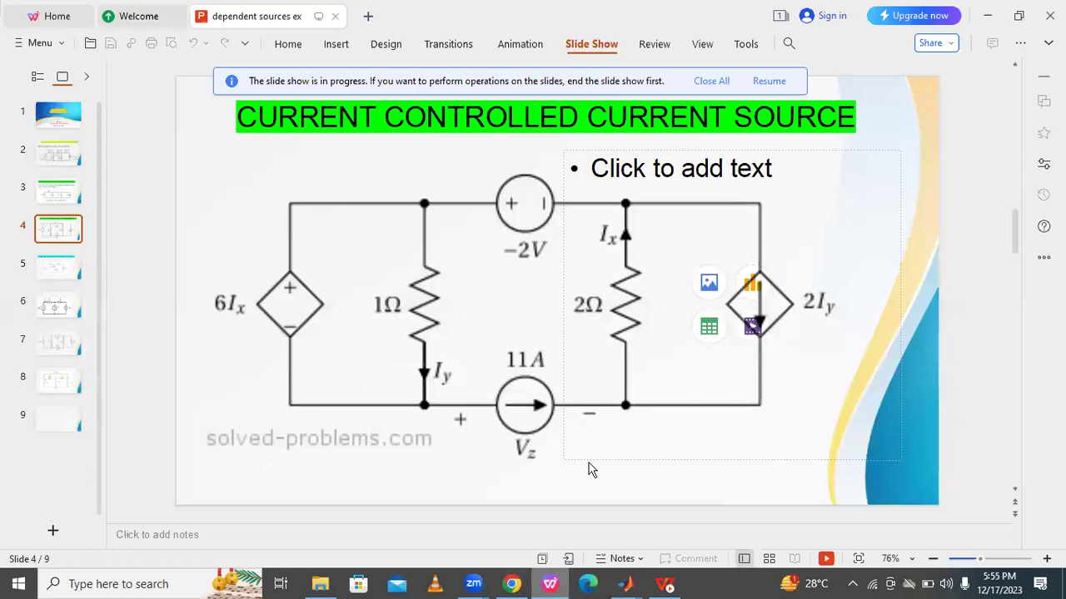
{"action": "mouse_move", "coordinate": [623, 583]}
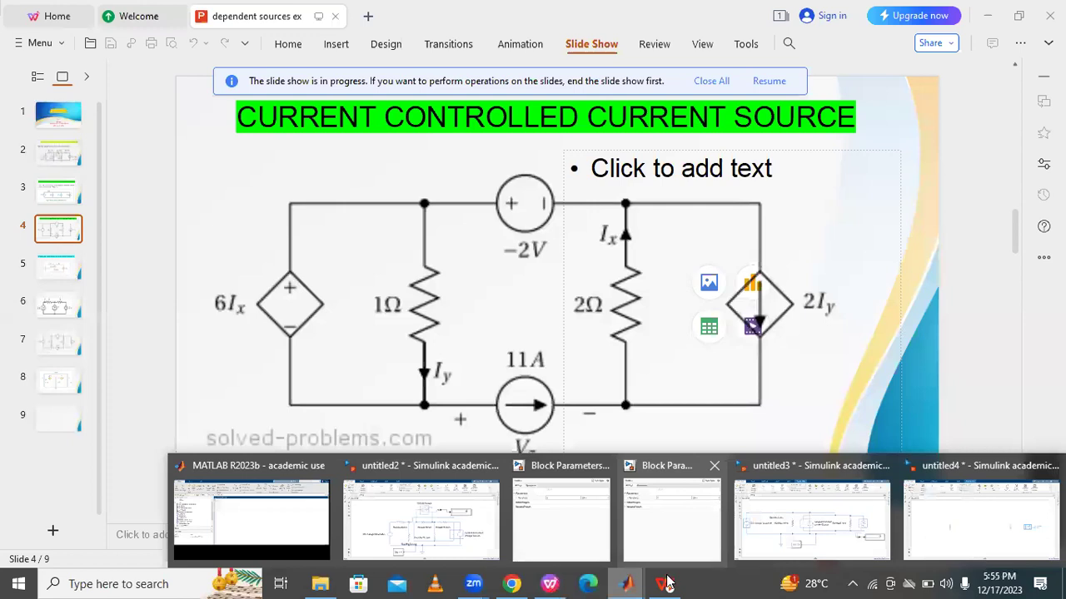
{"action": "left_click", "coordinate": [967, 532]}
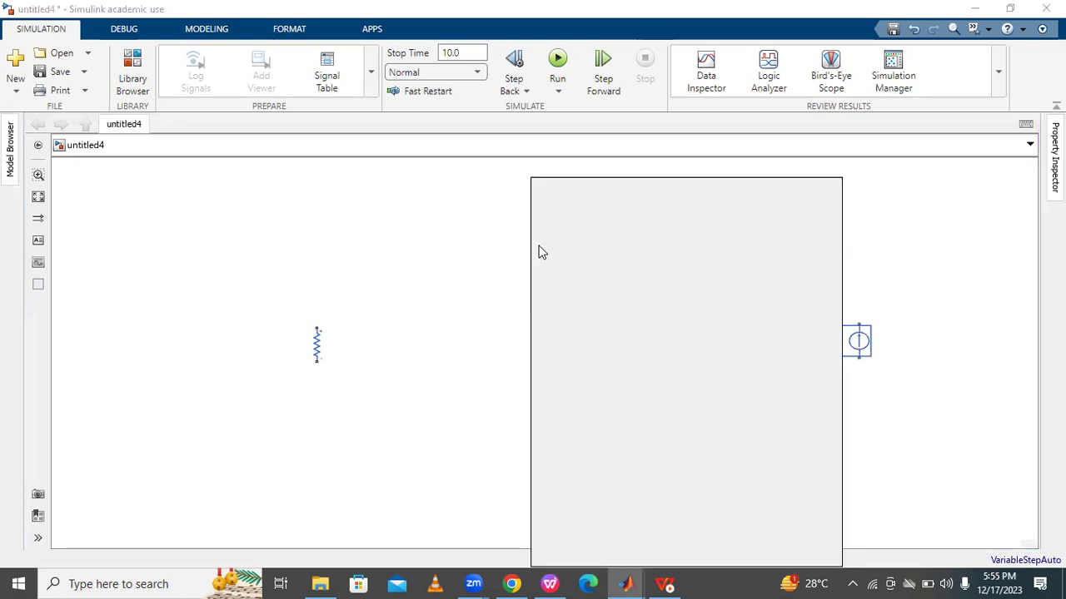
- Add a DC Voltage Source block above the two resistors and compare it with the slide 4 circuit in WPS
{"action": "type", "text": "dc vol"}
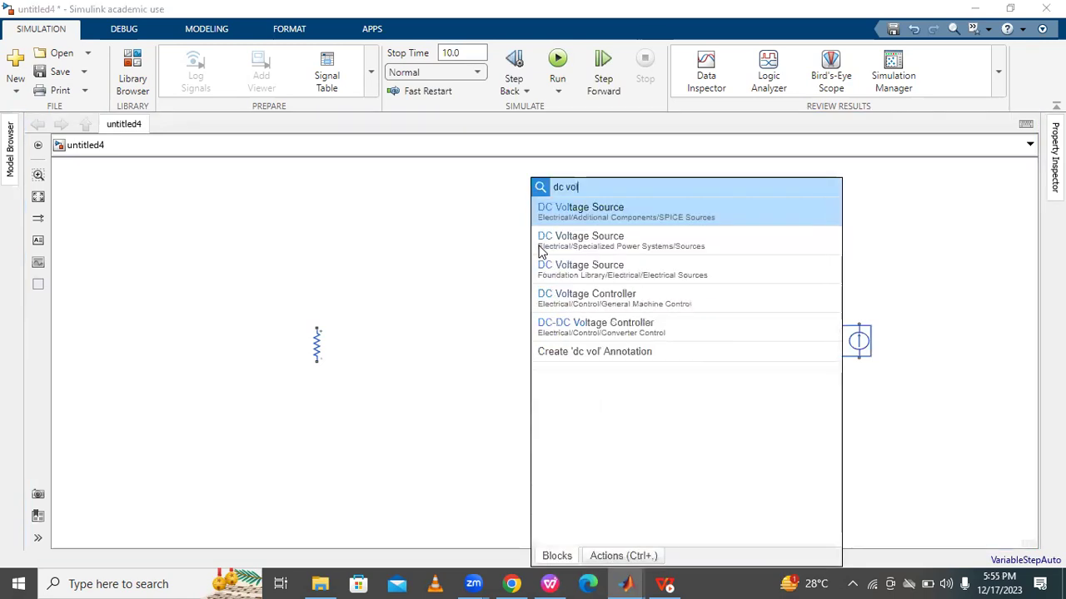
{"action": "left_click", "coordinate": [538, 253]}
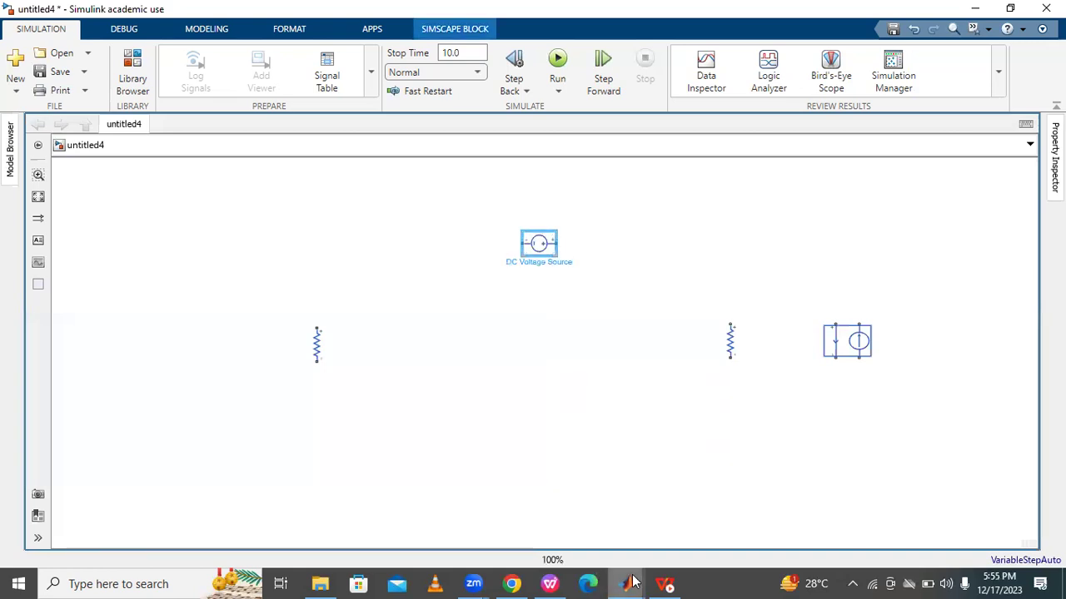
{"action": "left_click", "coordinate": [556, 584]}
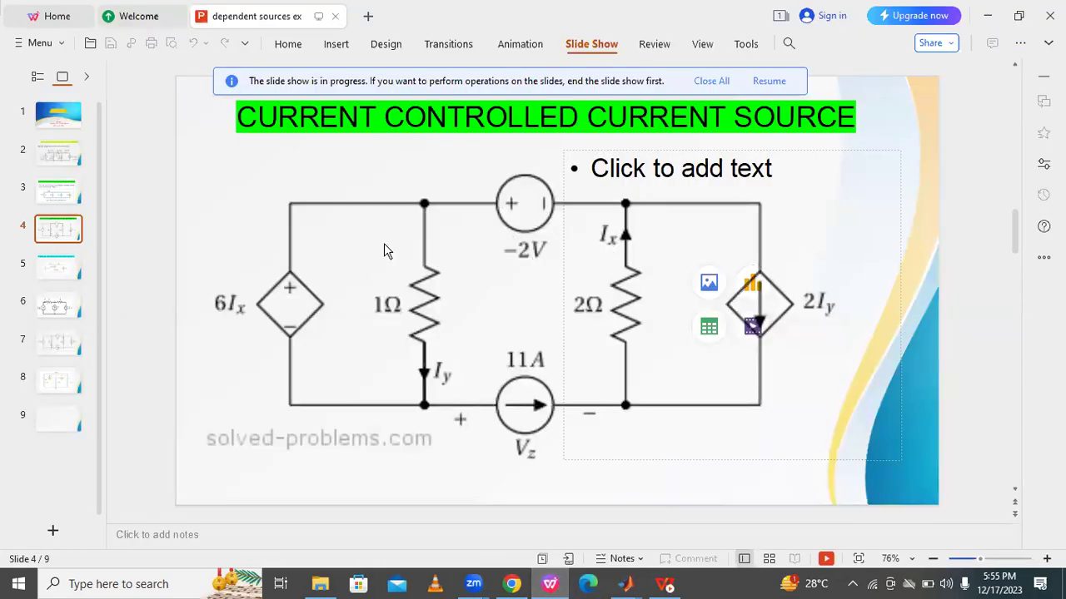
{"action": "left_click", "coordinate": [768, 80]}
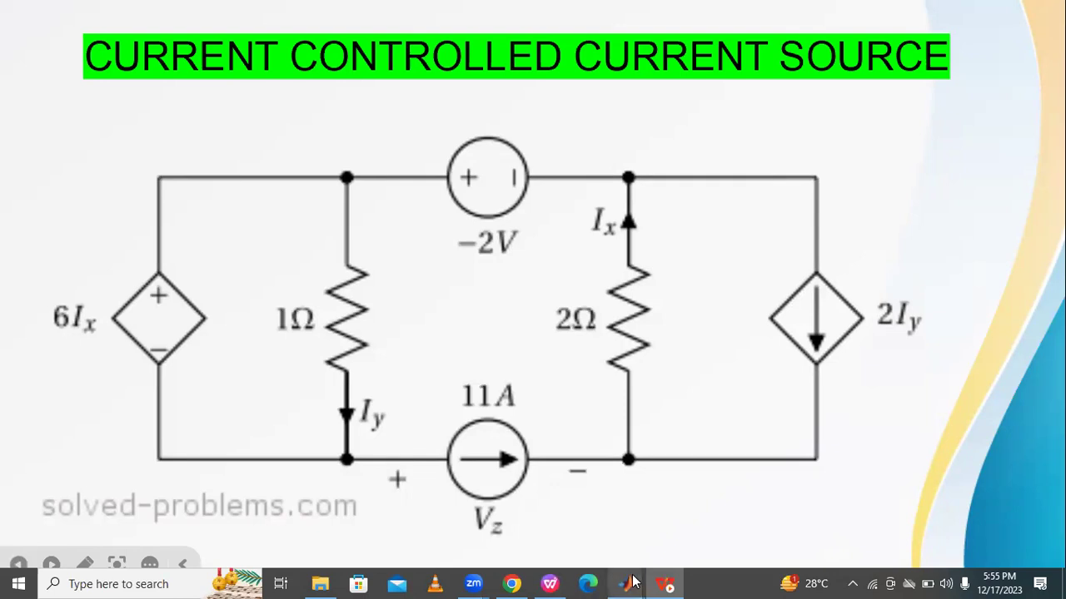
- Back in Simulink model untitled4, rotate the DC Voltage Source 180 degrees so its plus terminal faces the first resistor
{"action": "mouse_move", "coordinate": [633, 581]}
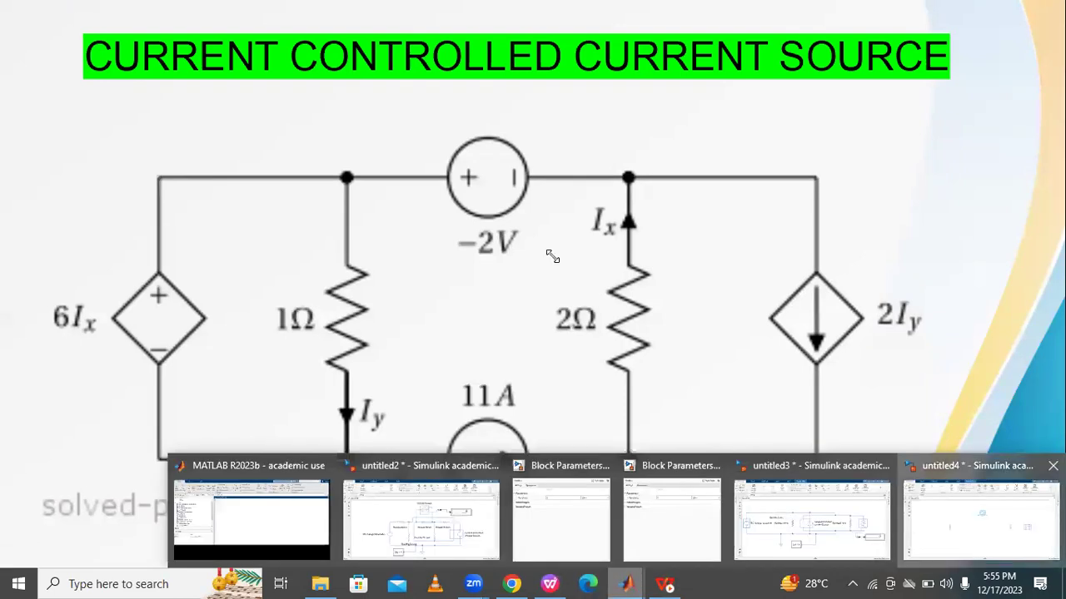
{"action": "left_click", "coordinate": [979, 520]}
{"action": "key", "text": "ctrl+r"}
{"action": "key", "text": "ctrl+r"}
{"action": "left_click", "coordinate": [108, 222]}
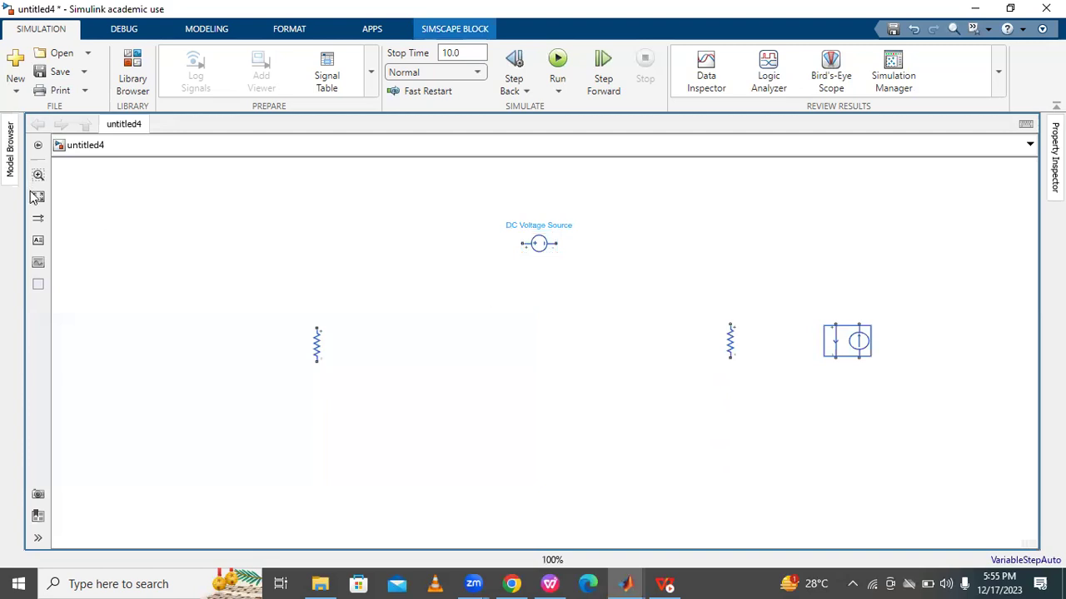
{"action": "left_click", "coordinate": [38, 197]}
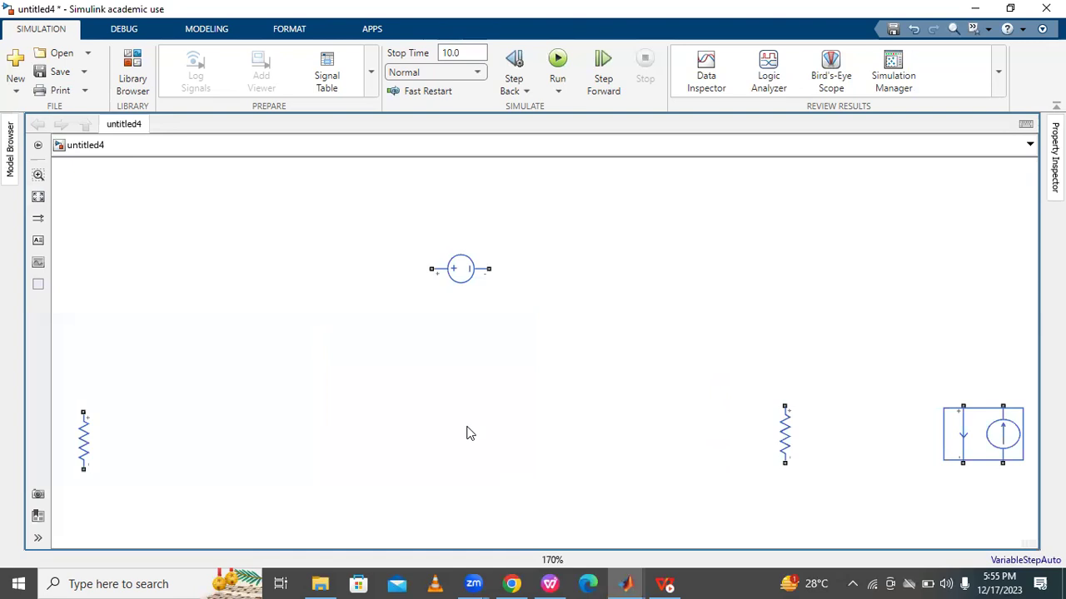
- Check slide 4 in WPS, try the SPICE Sources DC Current Source block in untitled4, and delete it again
{"action": "left_click", "coordinate": [551, 583]}
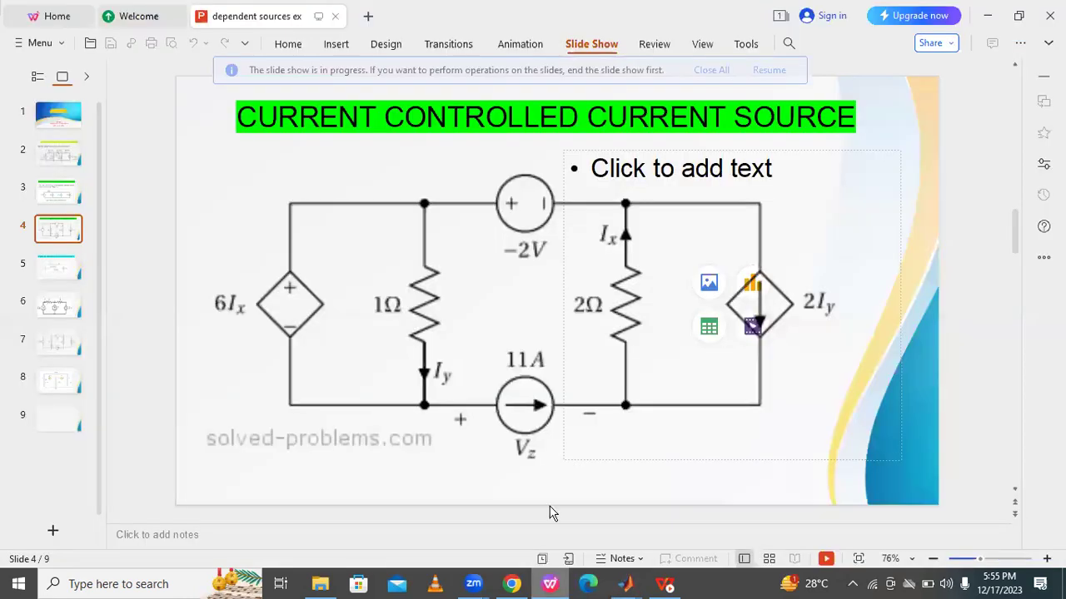
{"action": "left_click", "coordinate": [552, 583]}
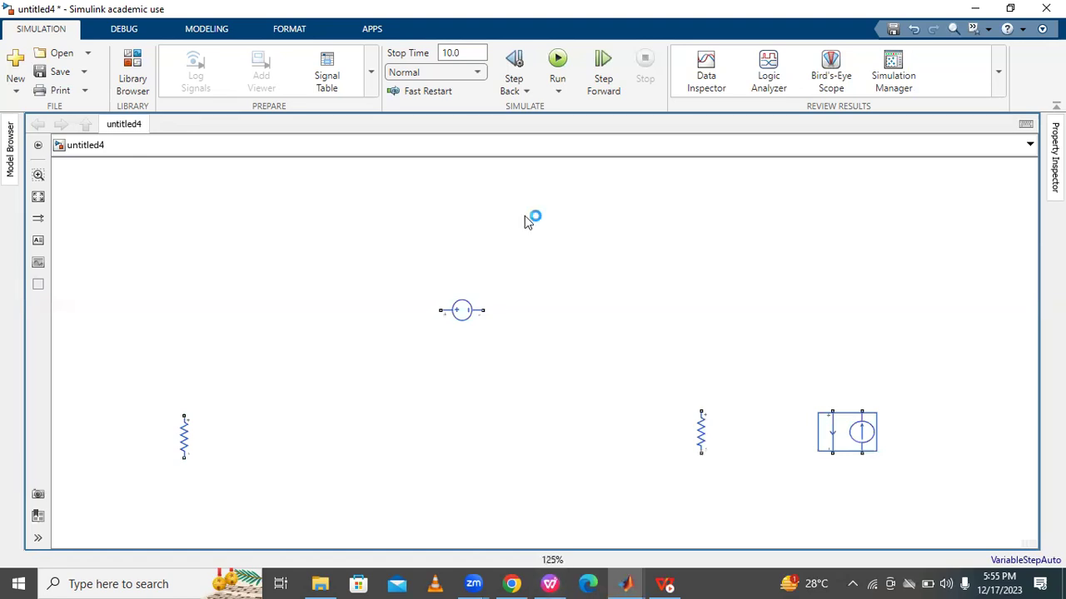
{"action": "double_click", "coordinate": [523, 242]}
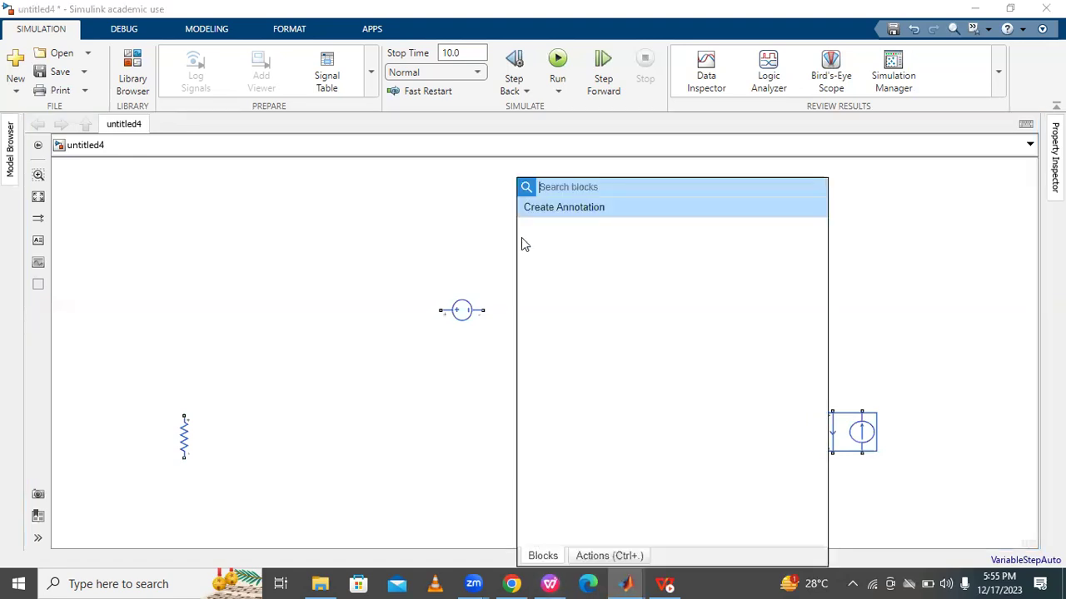
{"action": "type", "text": "cu"}
{"action": "key", "text": "BackSpace"}
{"action": "key", "text": "BackSpace"}
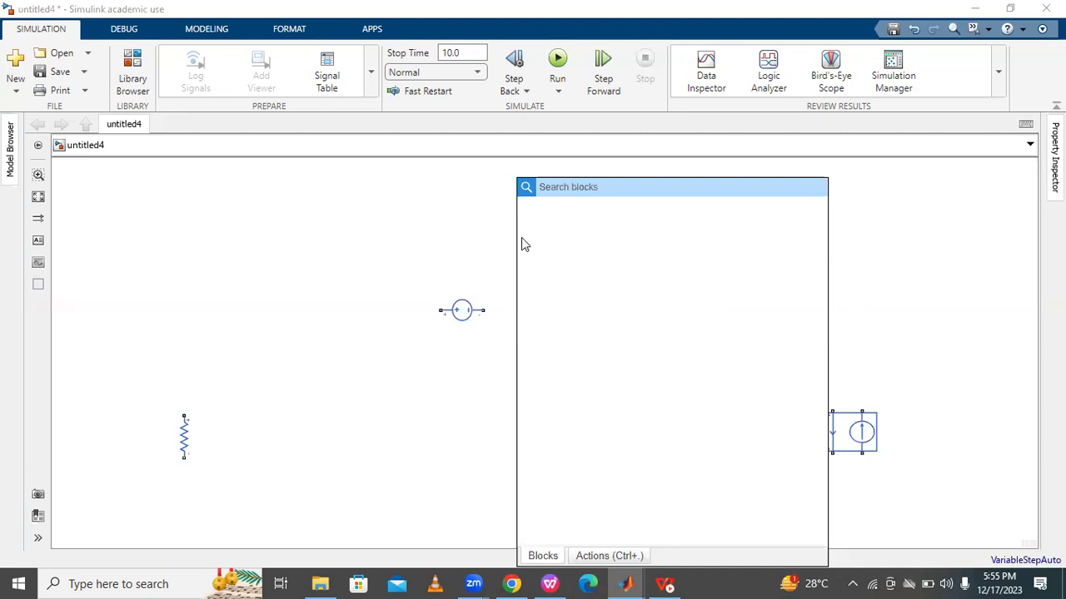
{"action": "type", "text": "dc c"}
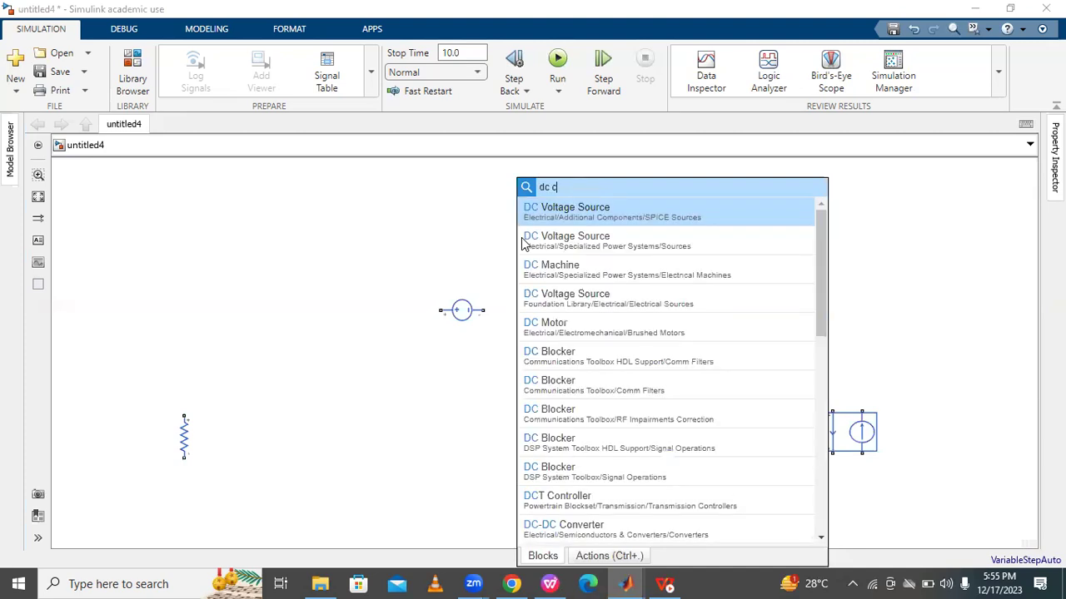
{"action": "type", "text": "urre"}
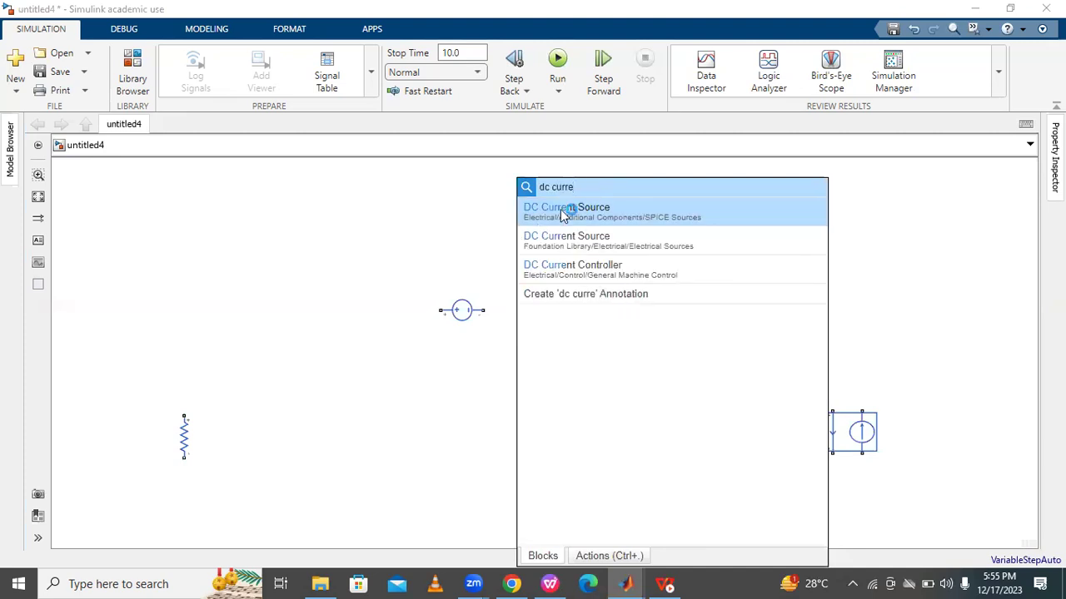
{"action": "left_click", "coordinate": [569, 210]}
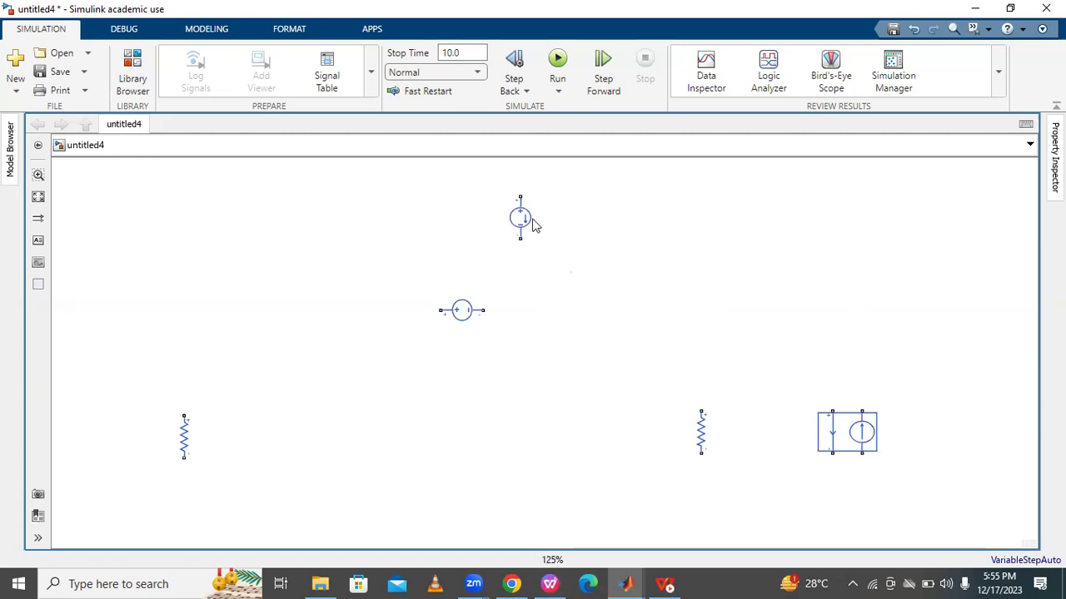
{"action": "left_click", "coordinate": [528, 218]}
{"action": "key", "text": "Delete"}
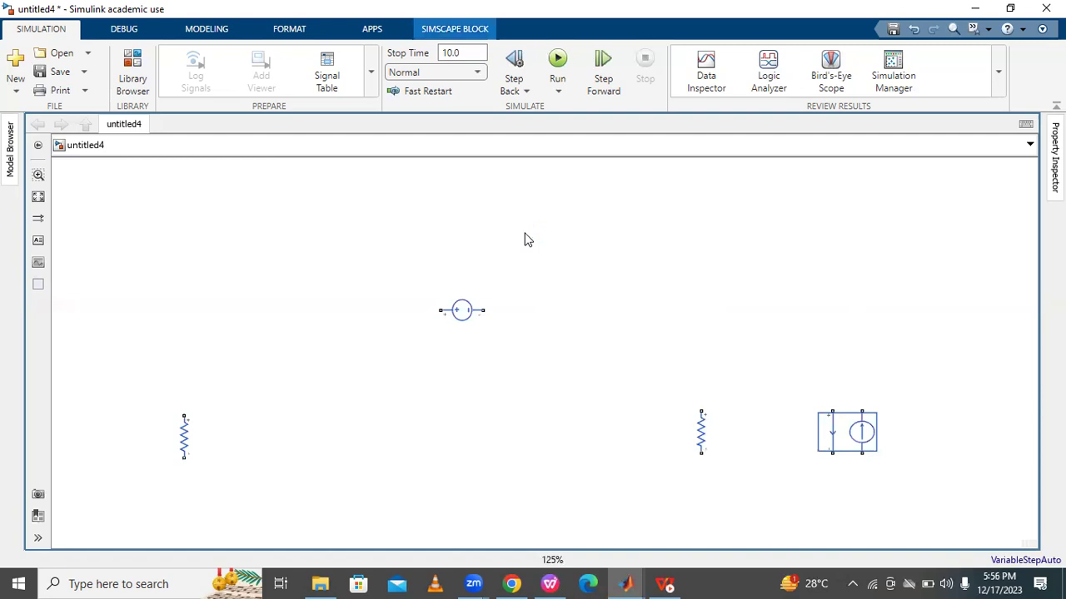
- Add the Foundation Library DC Current Source, place it below the DC Voltage Source, and rotate it 90 degrees clockwise
{"action": "type", "text": "dc cu"}
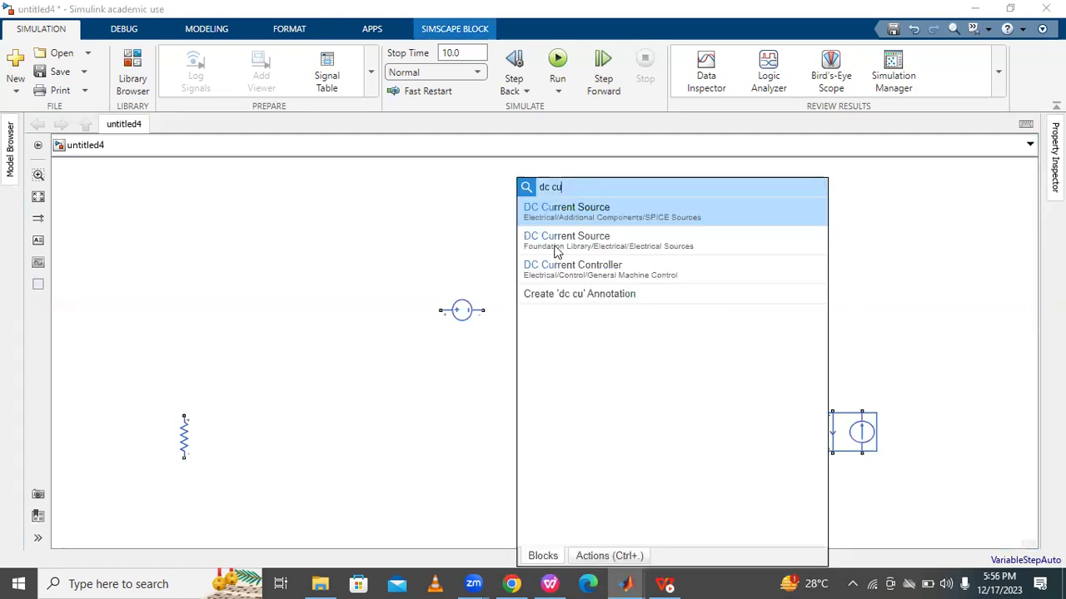
{"action": "left_click", "coordinate": [556, 242]}
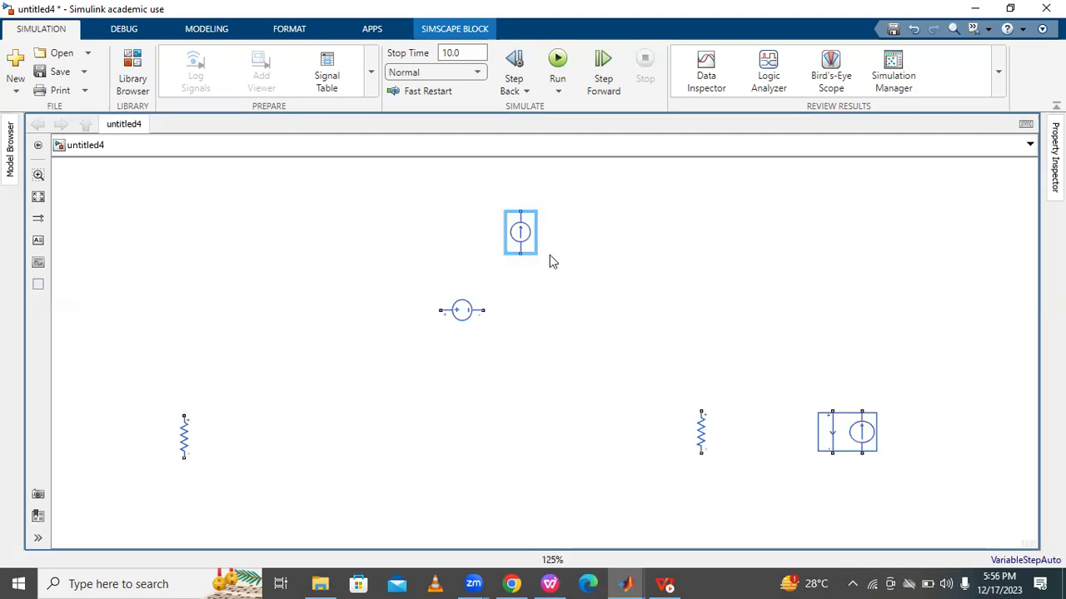
{"action": "double_click", "coordinate": [518, 238]}
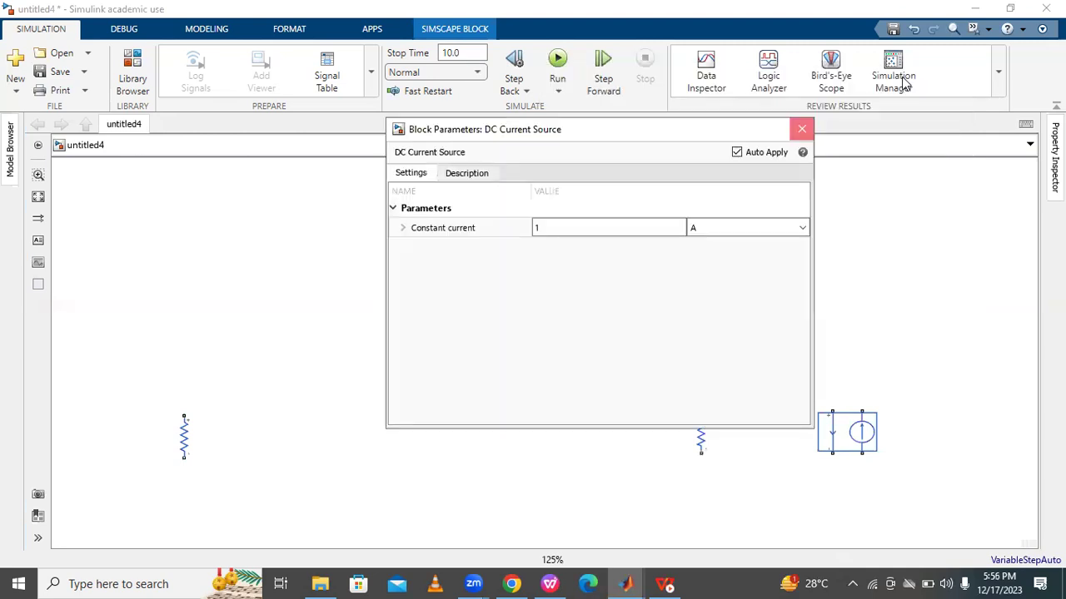
{"action": "left_click", "coordinate": [487, 454]}
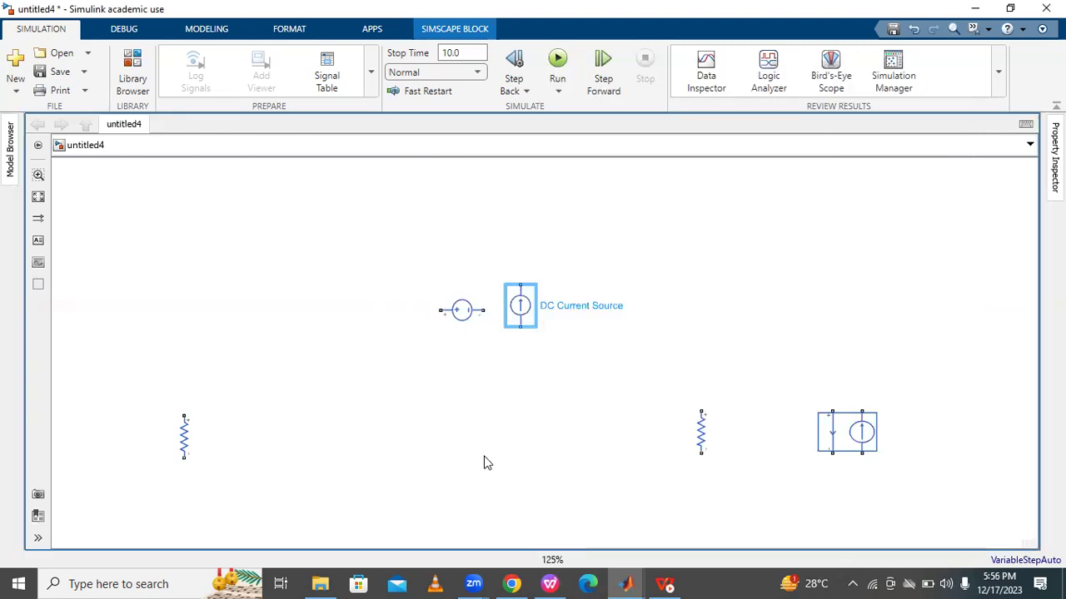
{"action": "key", "text": "ctrl+r"}
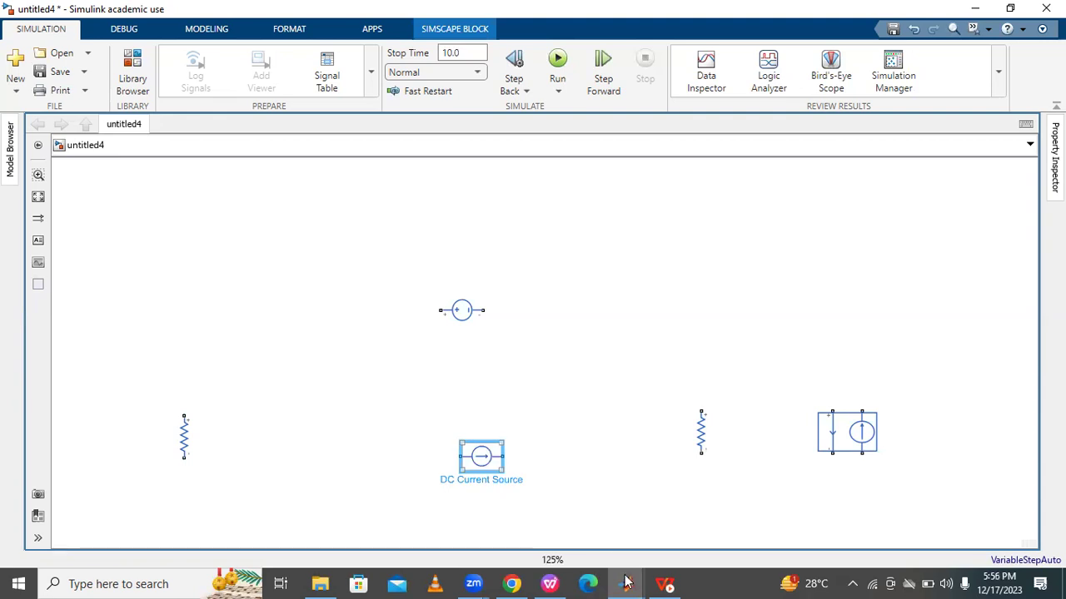
- Check the slide 4 circuit in WPS and move the DC Current Source in untitled4 further below the voltage source
{"action": "left_click", "coordinate": [550, 583]}
{"action": "left_click", "coordinate": [762, 89]}
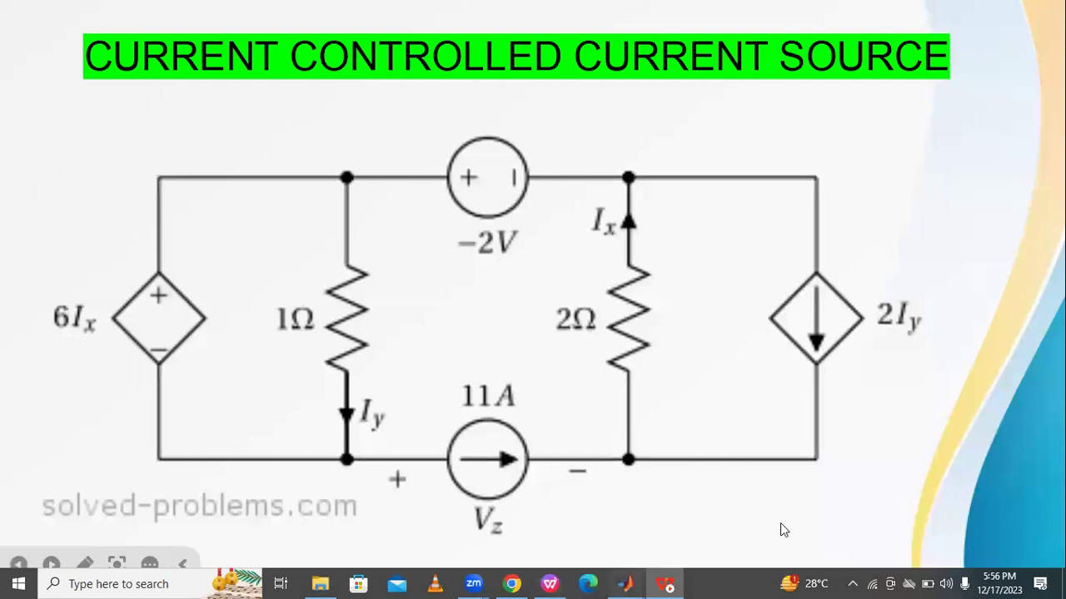
{"action": "mouse_move", "coordinate": [626, 584]}
{"action": "left_click", "coordinate": [914, 527]}
{"action": "left_click_drag", "start_coordinate": [479, 468], "coordinate": [461, 526]}
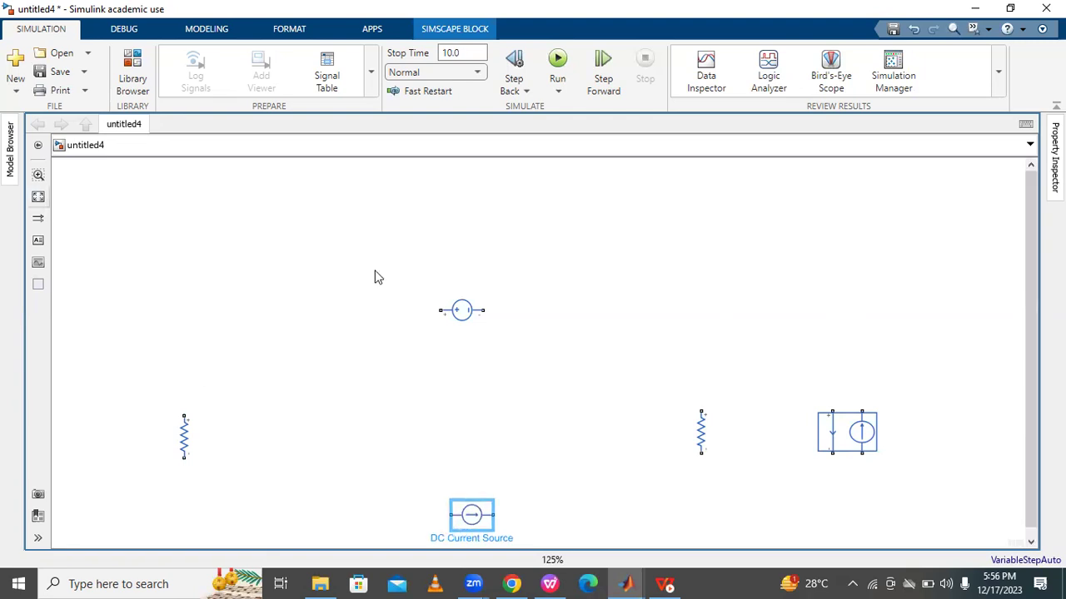
- Move both resistors closer to the sources and align them level with each other, midway between the voltage and current sources
{"action": "key", "text": "space"}
{"action": "left_click", "coordinate": [302, 381]}
{"action": "left_click_drag", "start_coordinate": [89, 385], "coordinate": [246, 335]}
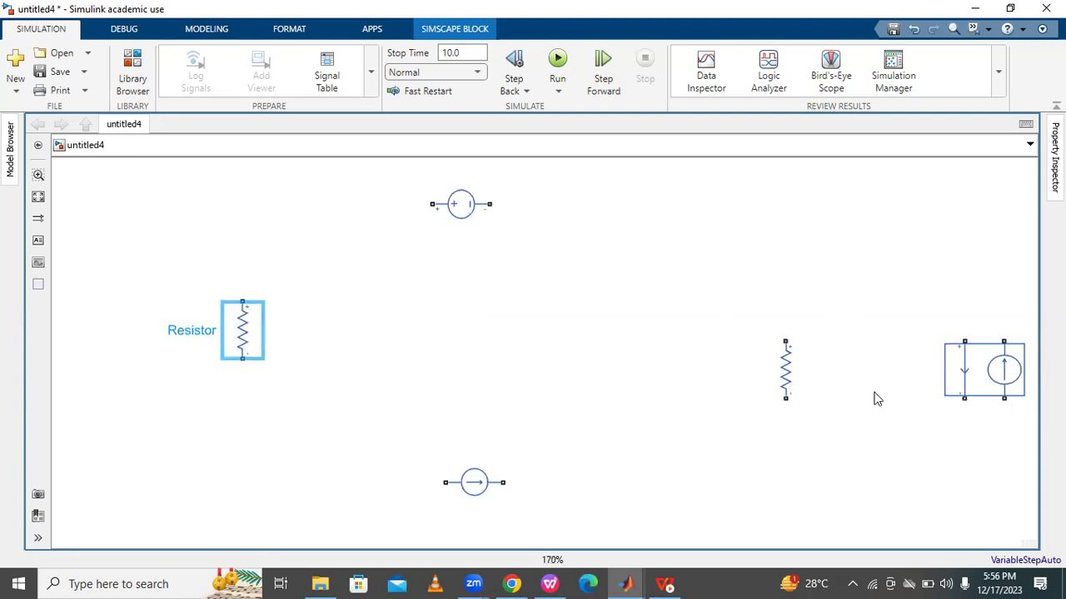
{"action": "left_click_drag", "start_coordinate": [792, 374], "coordinate": [744, 333]}
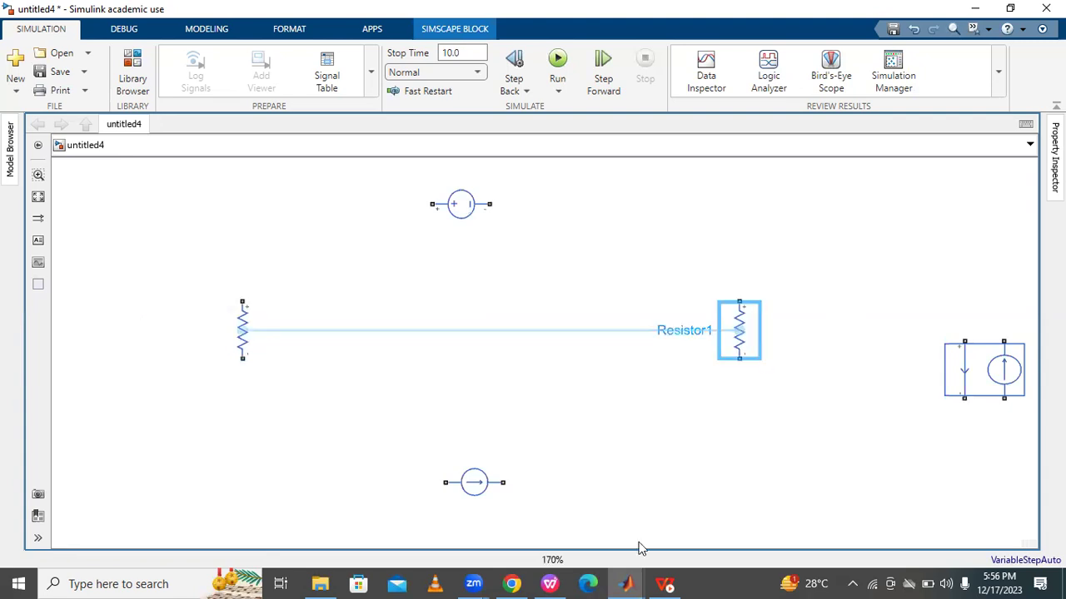
- Following slide 4 in WPS, wire the DC Voltage Source, both resistors and the DC Current Source into one closed loop
{"action": "left_click", "coordinate": [549, 584]}
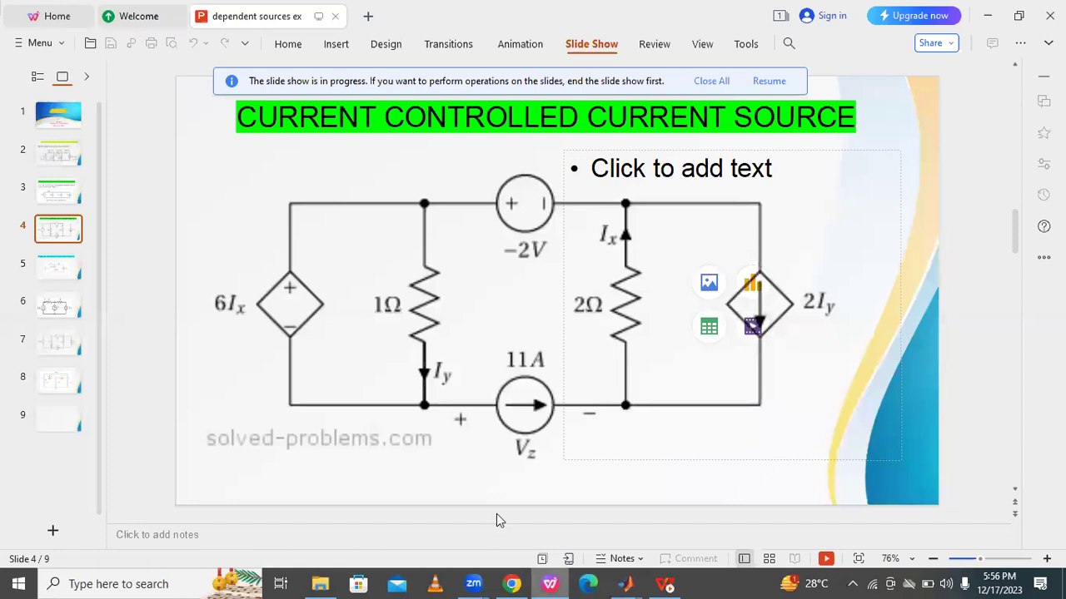
{"action": "key", "text": "alt+Tab"}
{"action": "left_click_drag", "start_coordinate": [243, 301], "coordinate": [435, 204]}
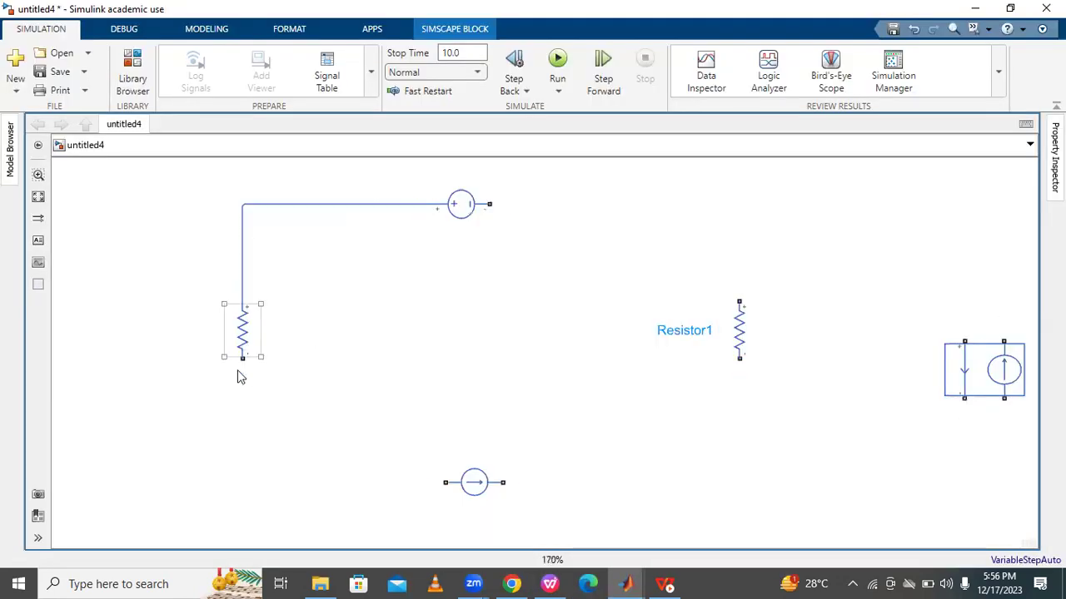
{"action": "left_click_drag", "start_coordinate": [240, 369], "coordinate": [445, 483]}
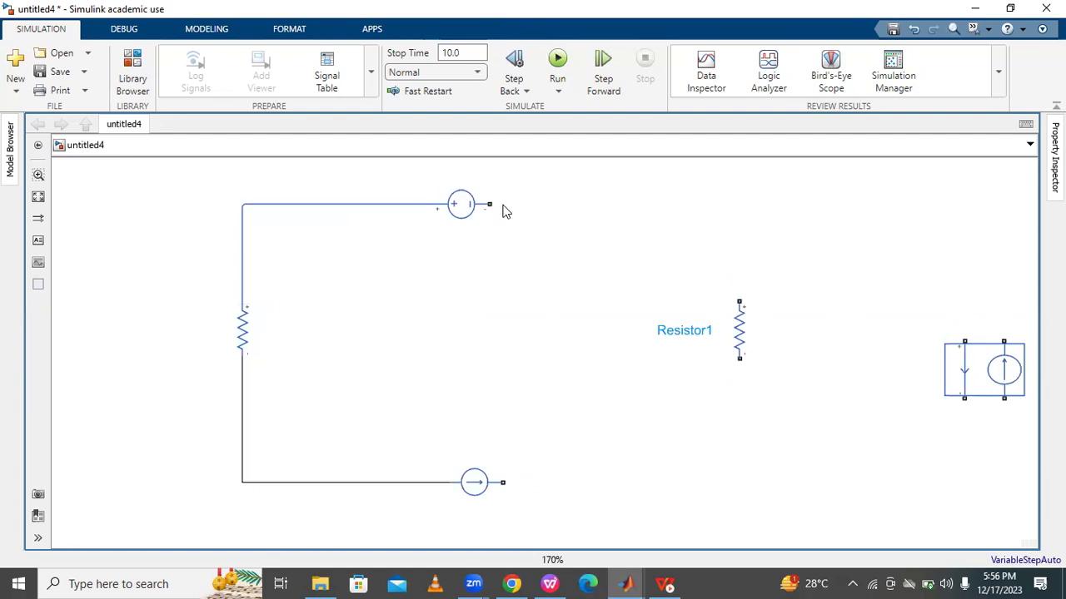
{"action": "left_click_drag", "start_coordinate": [489, 204], "coordinate": [738, 300]}
{"action": "left_click_drag", "start_coordinate": [733, 428], "coordinate": [739, 358]}
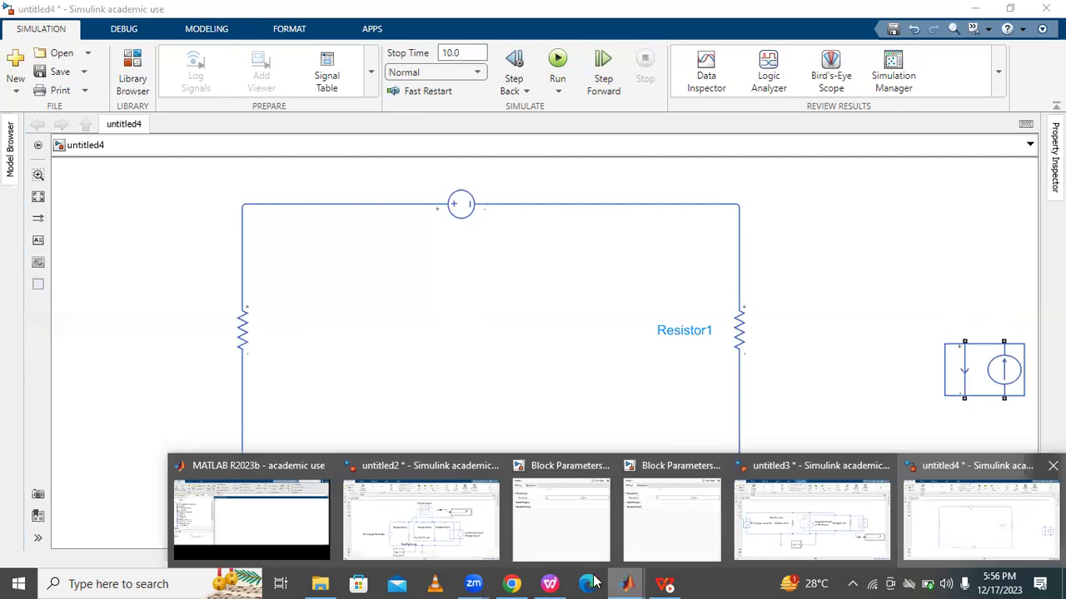
- Recheck slide 4 in WPS, move the Current-Controlled Current Source beside Resistor1, and rotate it 180 degrees so the source arrow points down
{"action": "left_click", "coordinate": [550, 583]}
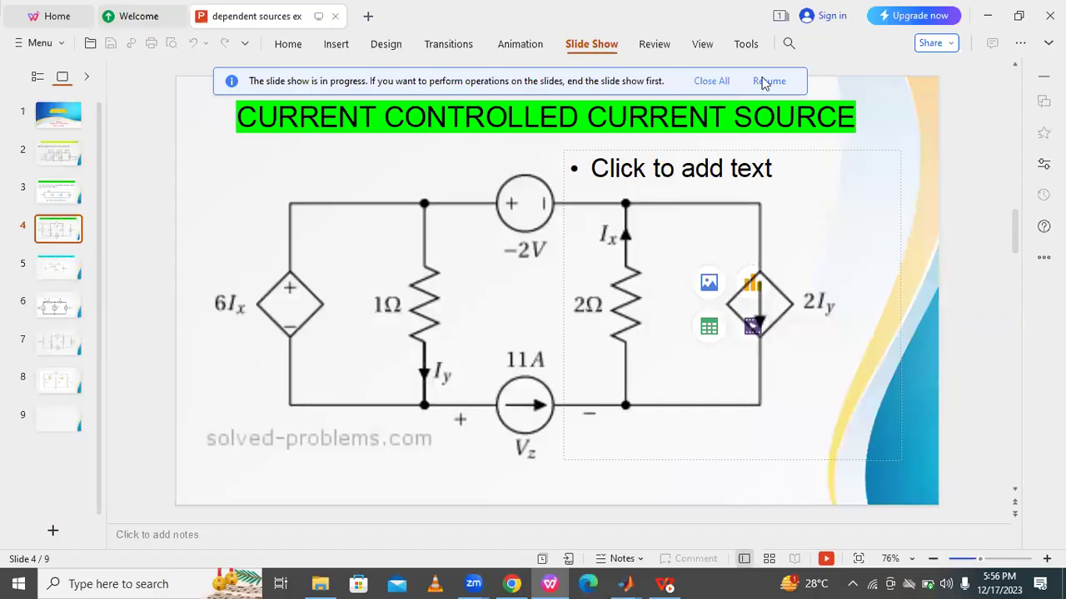
{"action": "left_click", "coordinate": [664, 584]}
{"action": "left_click", "coordinate": [630, 584]}
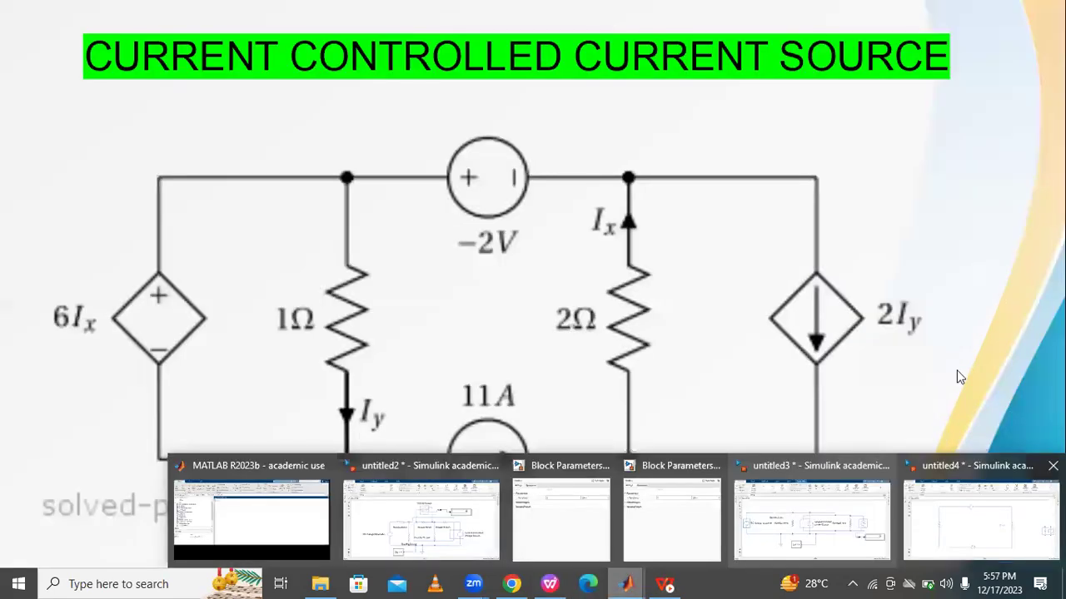
{"action": "left_click", "coordinate": [974, 508]}
{"action": "left_click_drag", "start_coordinate": [1023, 388], "coordinate": [890, 348]}
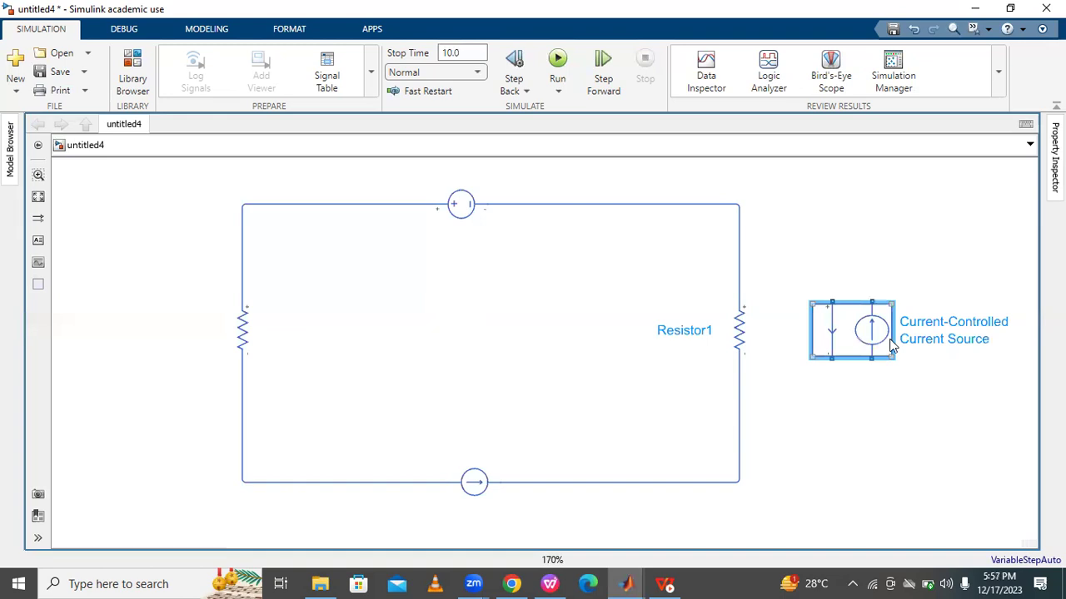
{"action": "key", "text": "ctrl+r"}
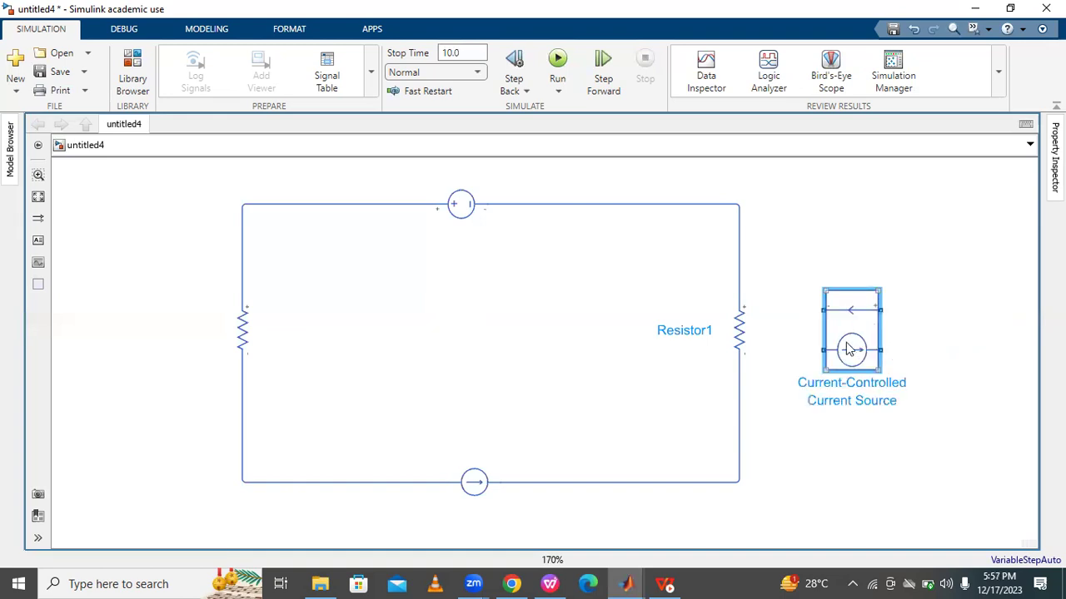
{"action": "key", "text": "ctrl+r"}
{"action": "left_click", "coordinate": [931, 489]}
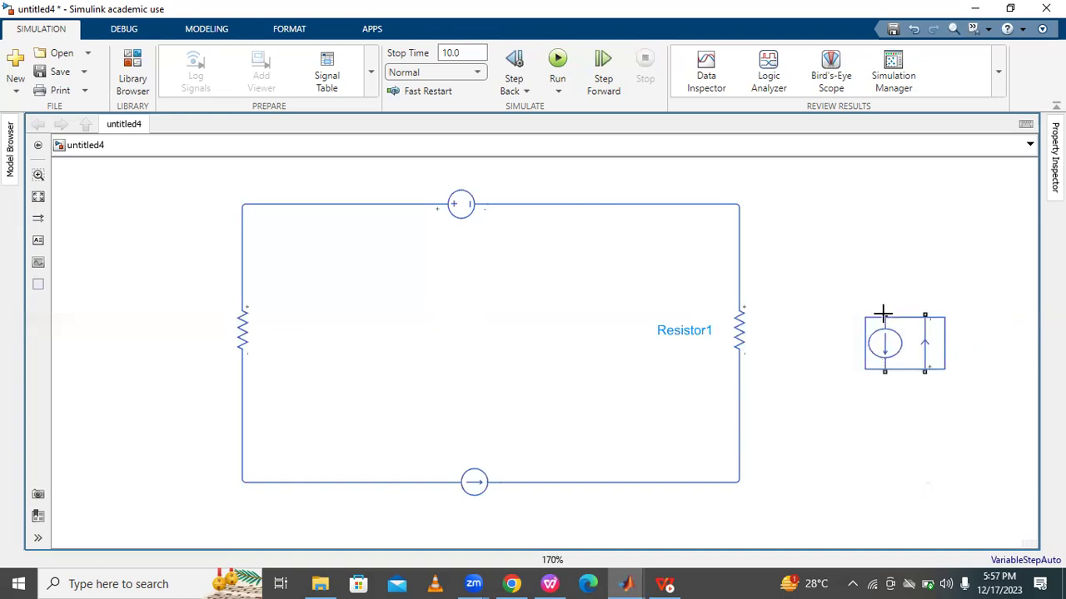
- Wire the output side of the Current-Controlled Current Source in parallel with Resistor1 and compare with slide 4 in WPS
{"action": "left_click_drag", "start_coordinate": [735, 203], "coordinate": [880, 317]}
{"action": "mouse_move", "coordinate": [734, 480]}
{"action": "left_click", "coordinate": [830, 493]}
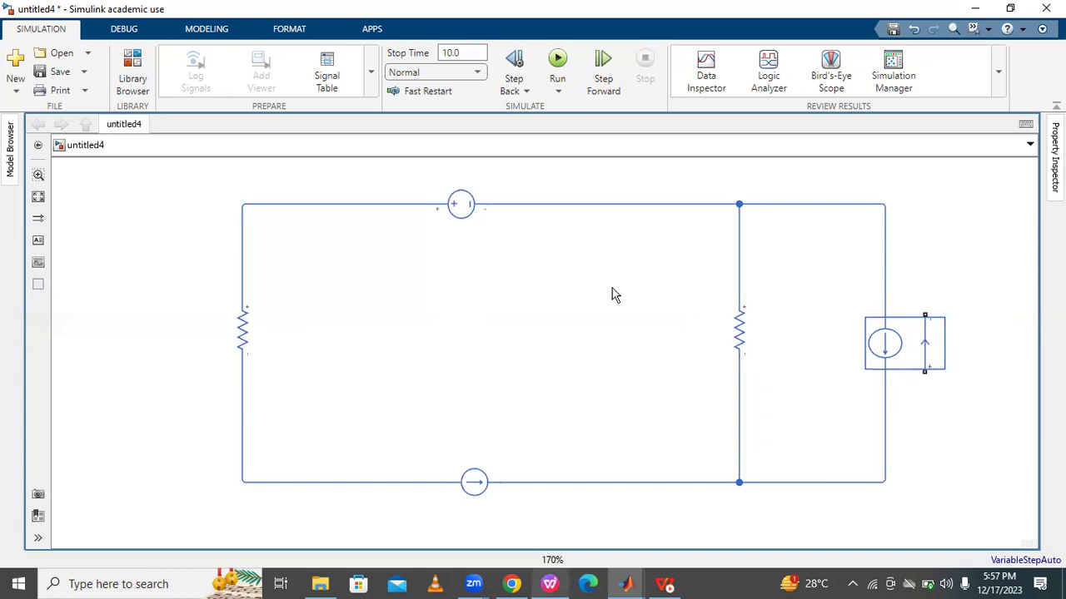
{"action": "key", "text": "alt+Tab"}
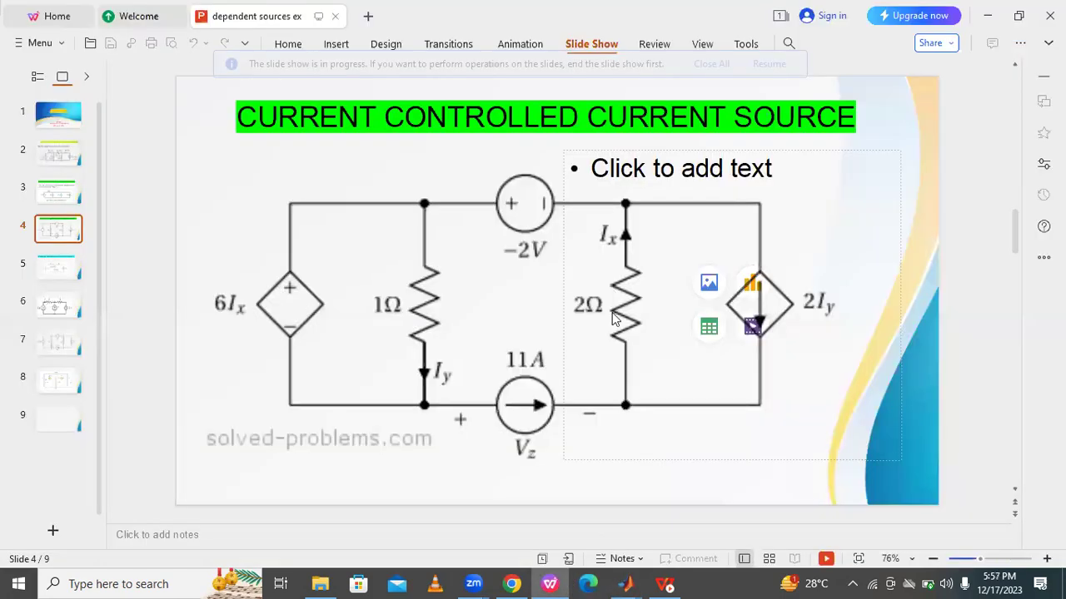
- Check slide 4 in WPS, set Resistor1's resistance to 2 ohm in Simulink, and rename the block "Resistor2 ohm"
{"action": "left_click", "coordinate": [624, 583]}
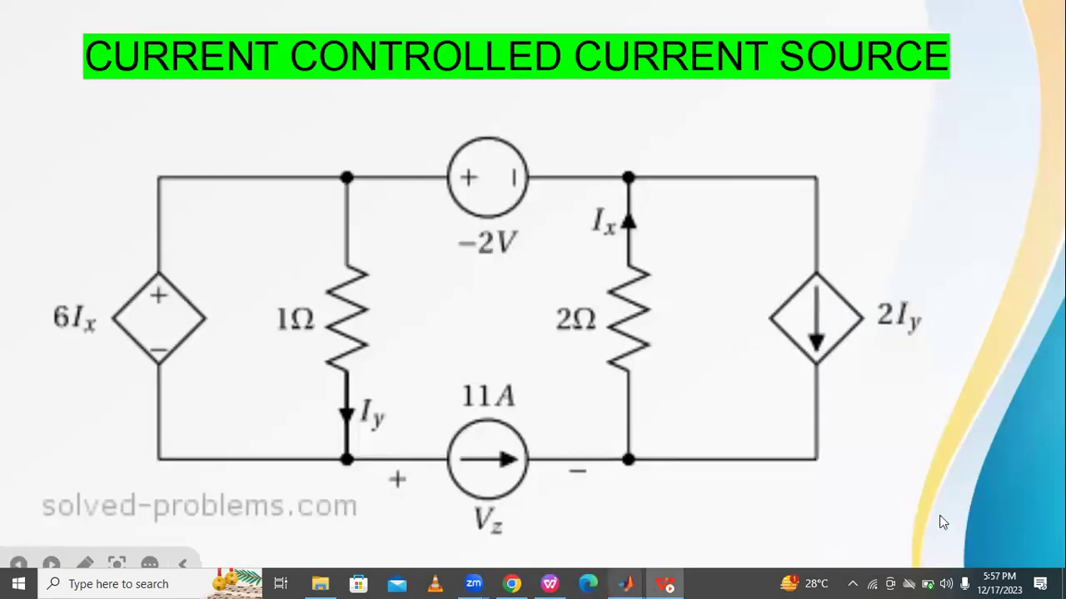
{"action": "key", "text": "alt+Tab"}
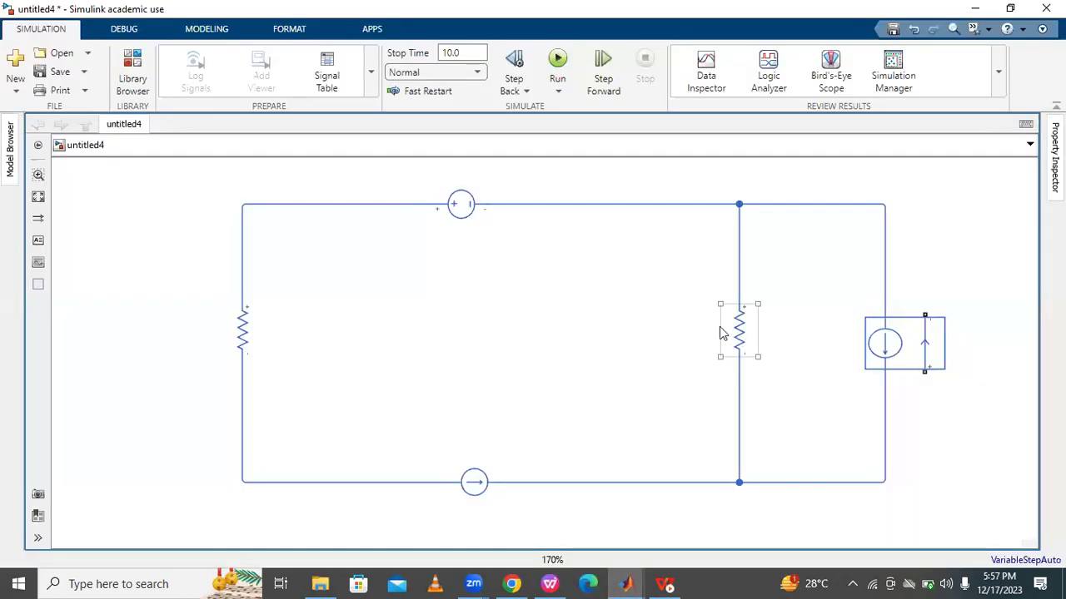
{"action": "double_click", "coordinate": [721, 329]}
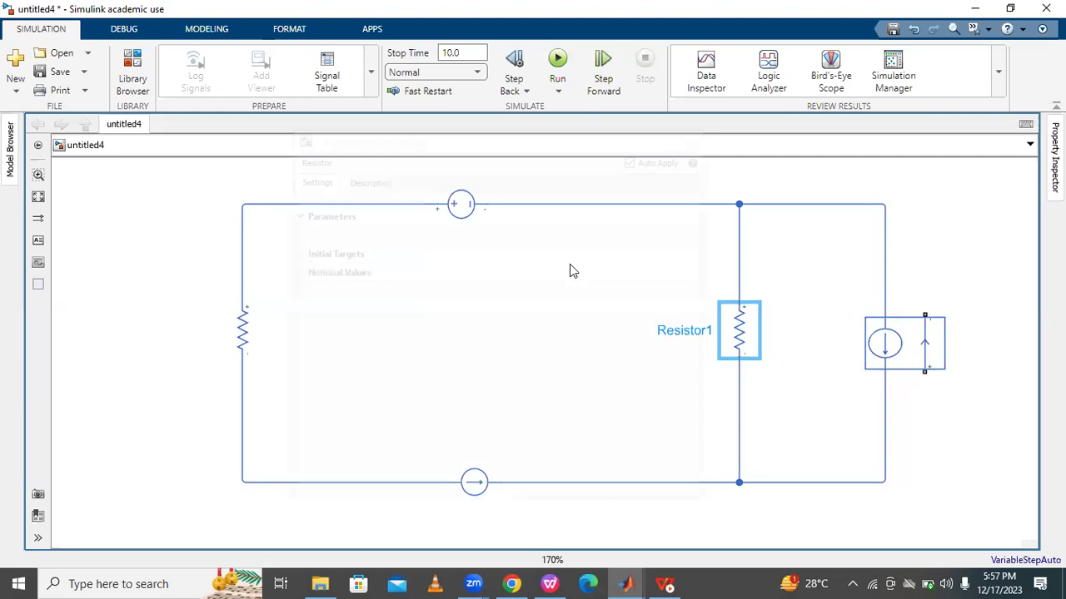
{"action": "left_click", "coordinate": [481, 231]}
{"action": "type", "text": "2"}
{"action": "key", "text": "Tab"}
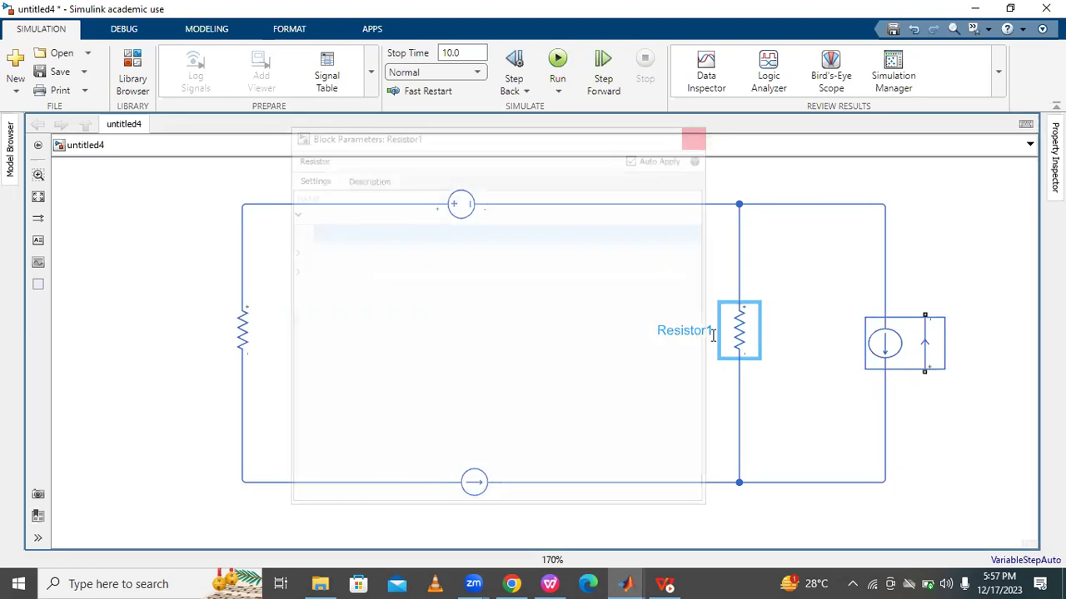
{"action": "key", "text": "BackSpace"}
{"action": "type", "text": "2 ohm"}
{"action": "left_click", "coordinate": [801, 433]}
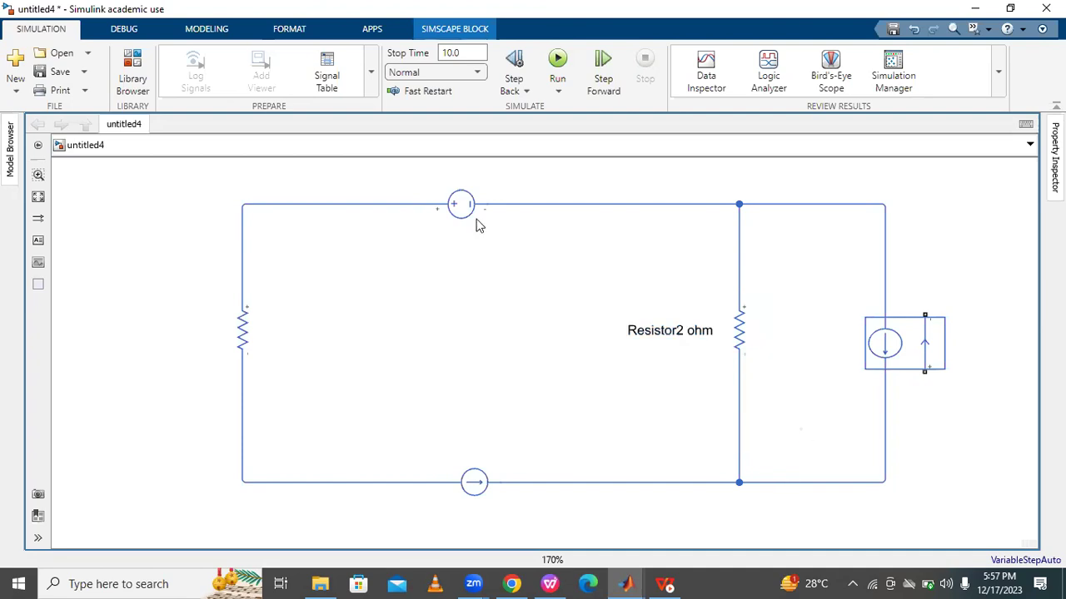
- Following slide 4 in WPS, set the DC Voltage Source to -2 V and rename the block "DC Voltage Source -2v"
{"action": "left_click", "coordinate": [554, 583]}
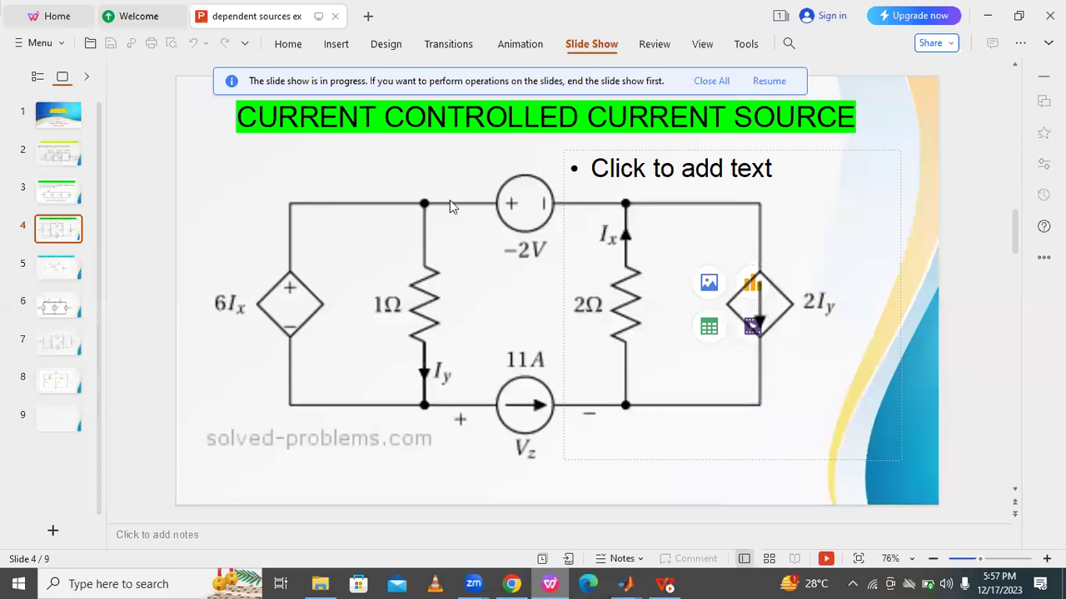
{"action": "left_click", "coordinate": [556, 583]}
{"action": "left_click", "coordinate": [556, 583]}
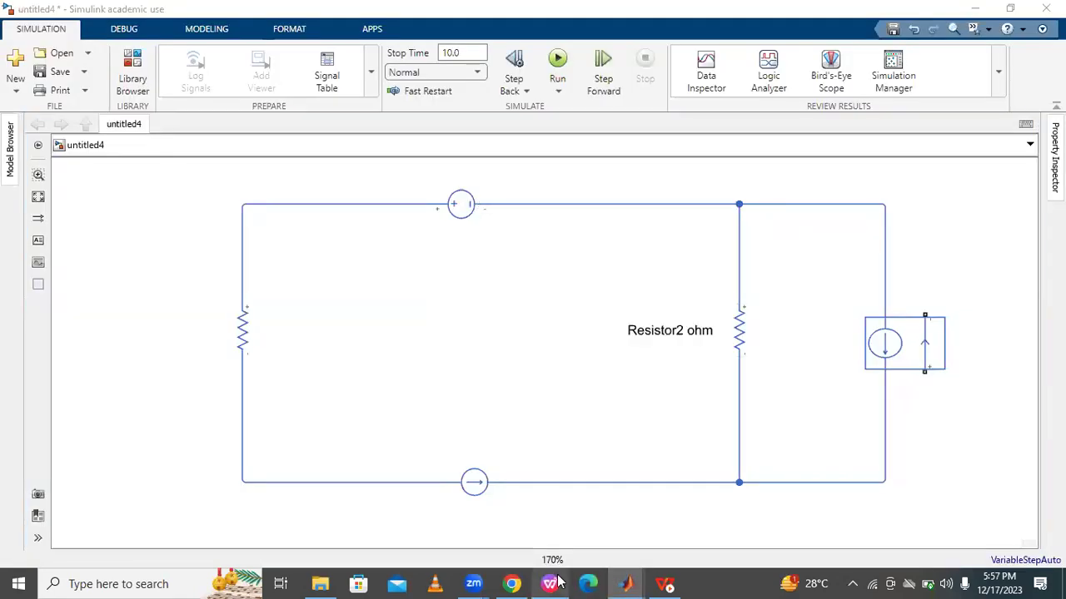
{"action": "left_click", "coordinate": [463, 219]}
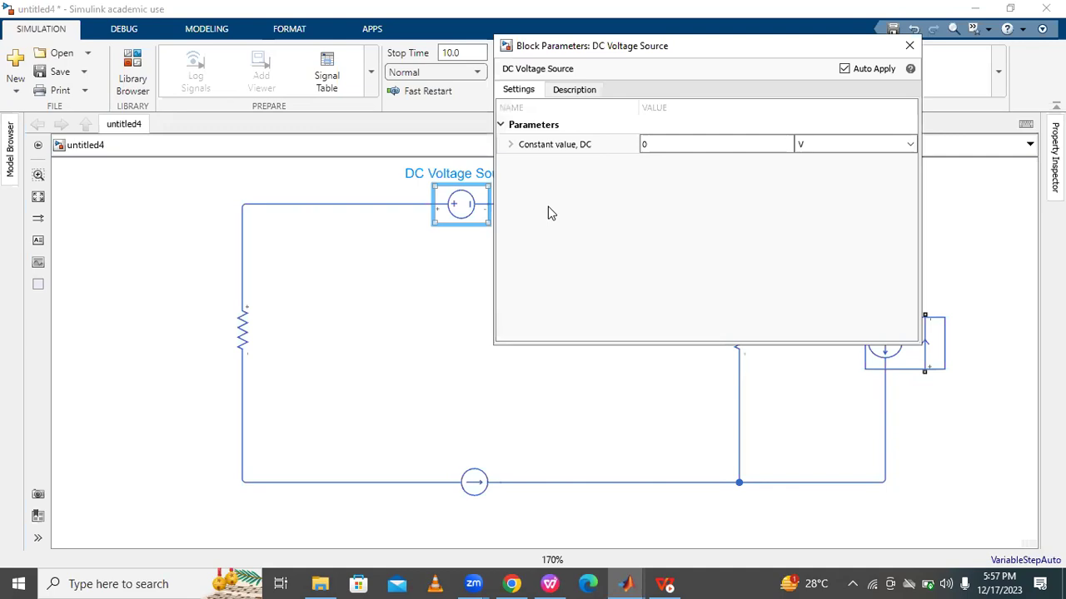
{"action": "type", "text": "-2"}
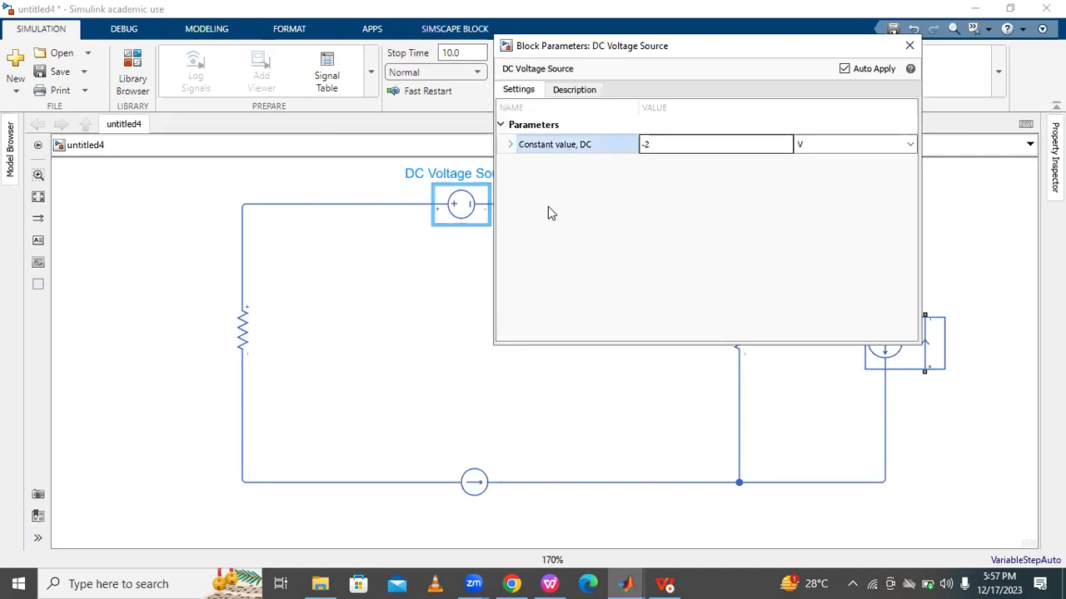
{"action": "left_click", "coordinate": [910, 45]}
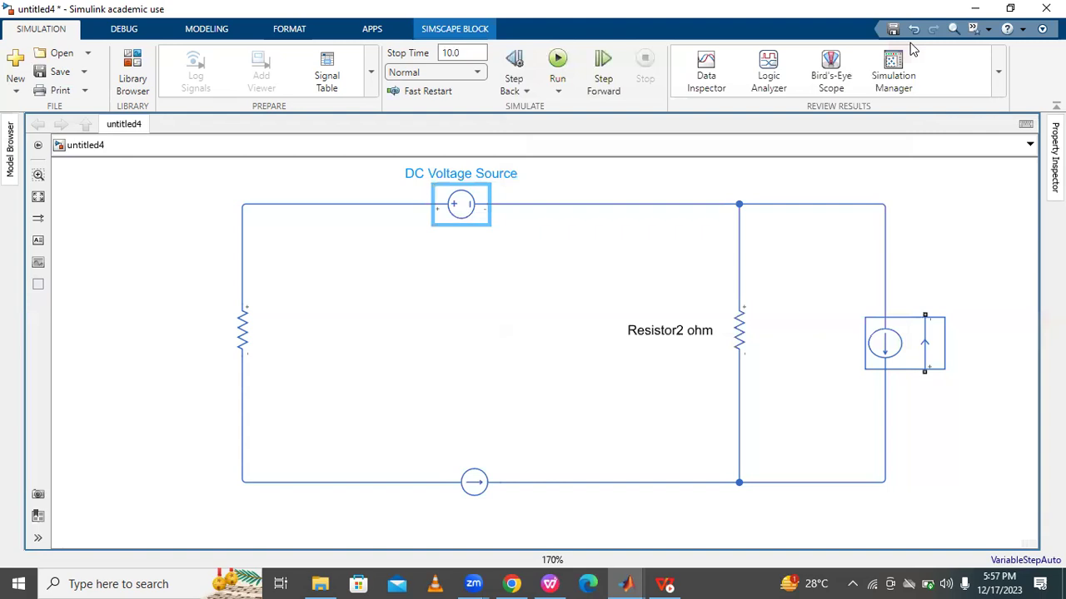
{"action": "type", "text": "-2v"}
{"action": "left_click", "coordinate": [514, 438]}
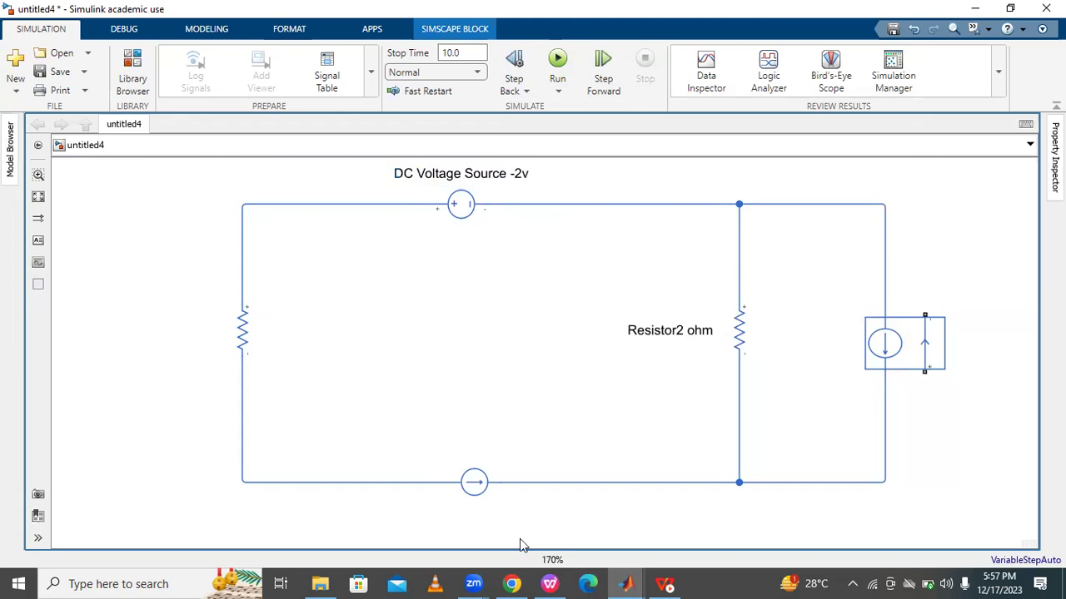
- Following slide 4 in WPS, set the DC Current Source's constant current to 11 A and rename the block "DC Current Source 11A"
{"action": "left_click", "coordinate": [549, 583]}
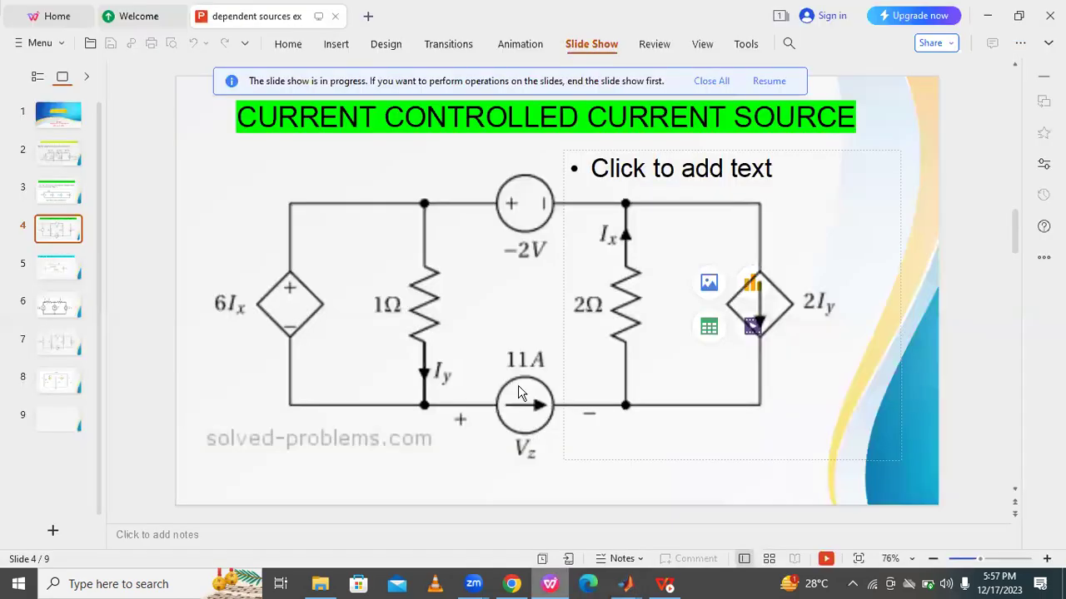
{"action": "left_click", "coordinate": [552, 582]}
{"action": "double_click", "coordinate": [474, 487]}
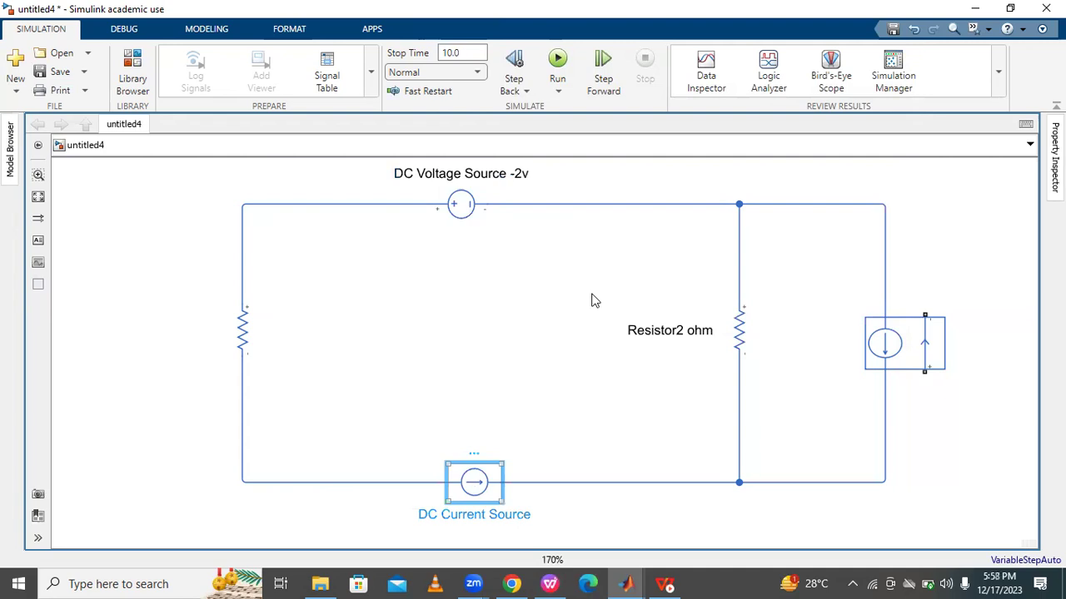
{"action": "left_click", "coordinate": [676, 339]}
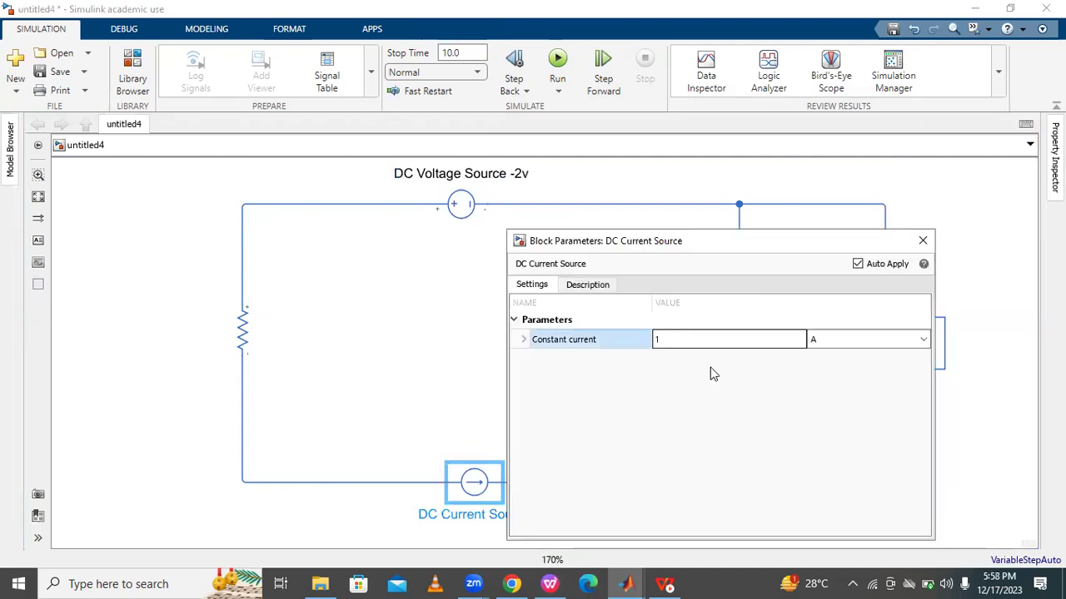
{"action": "type", "text": "1"}
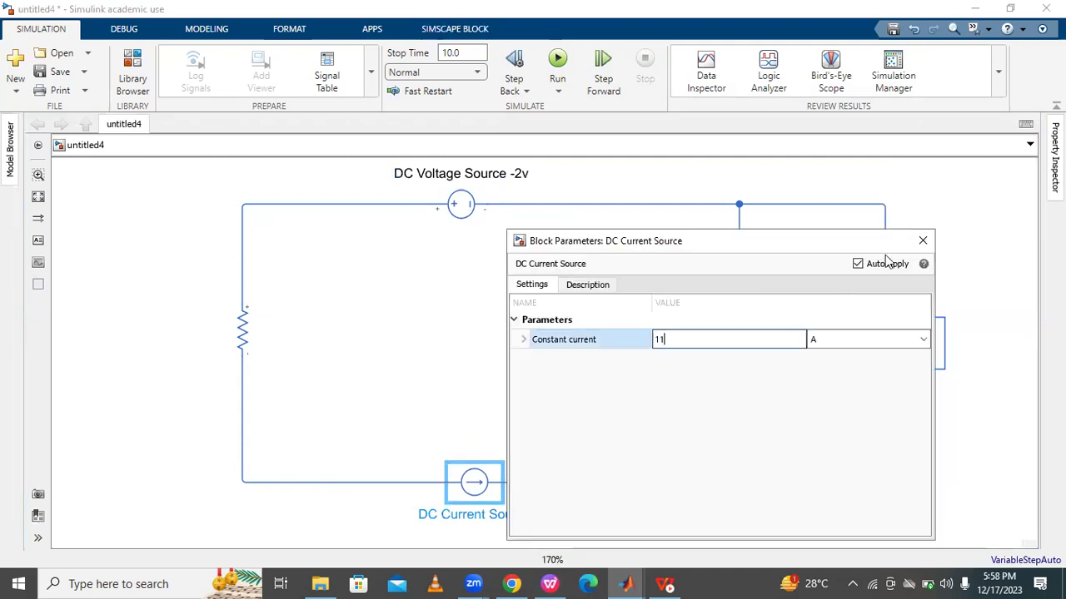
{"action": "left_click", "coordinate": [516, 515]}
{"action": "left_click", "coordinate": [555, 566]}
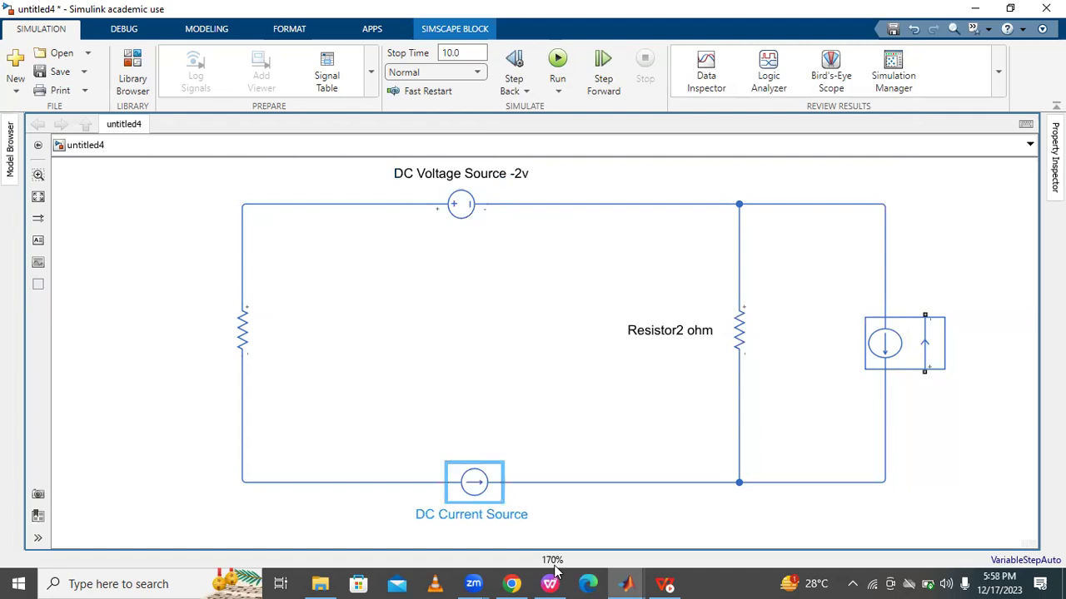
{"action": "type", "text": "11A"}
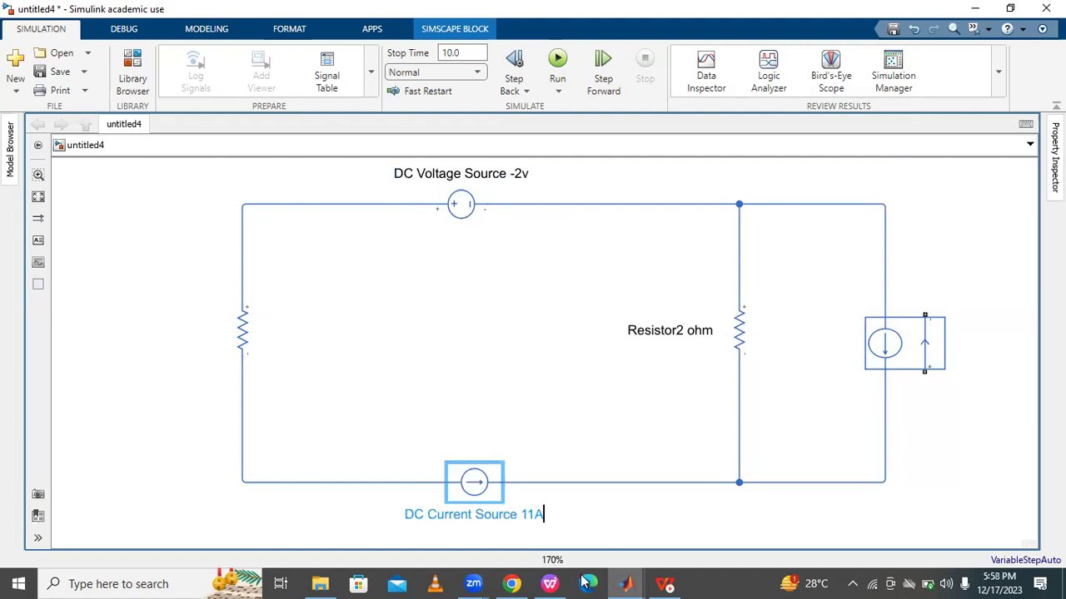
{"action": "key", "text": "Return"}
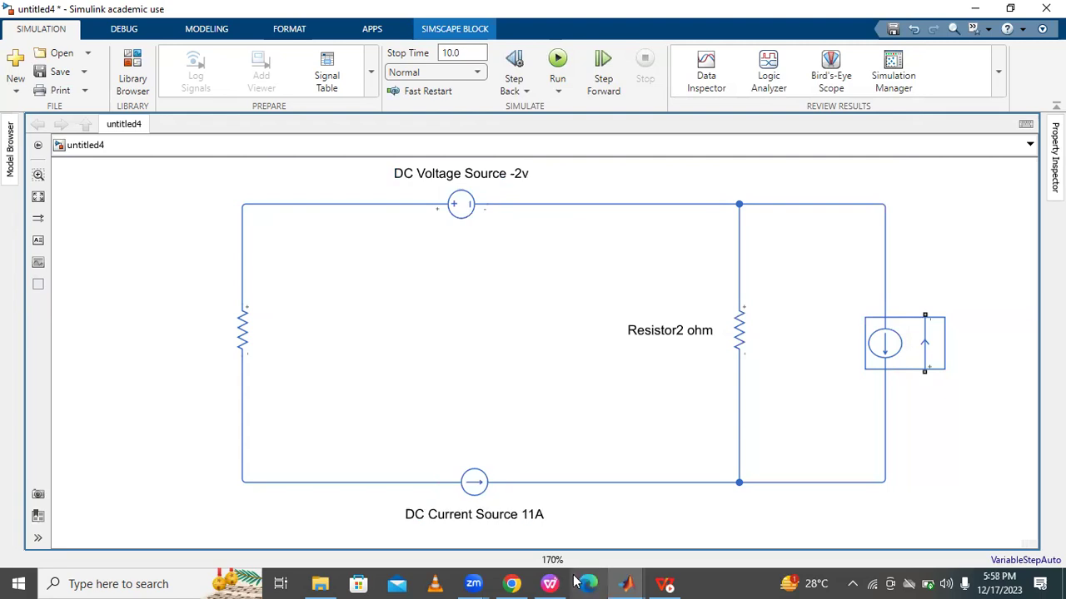
- Recheck slide 4 in WPS and add a Current-Controlled Voltage Source block beside the unlabelled resistor in the untitled4 model
{"action": "left_click", "coordinate": [629, 581]}
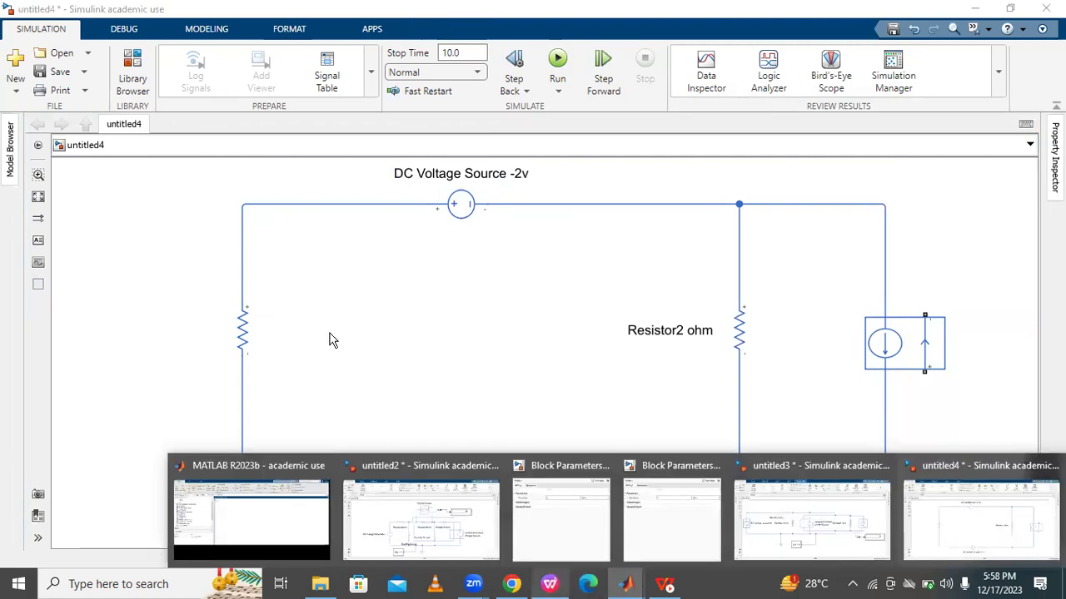
{"action": "key", "text": "alt+Tab"}
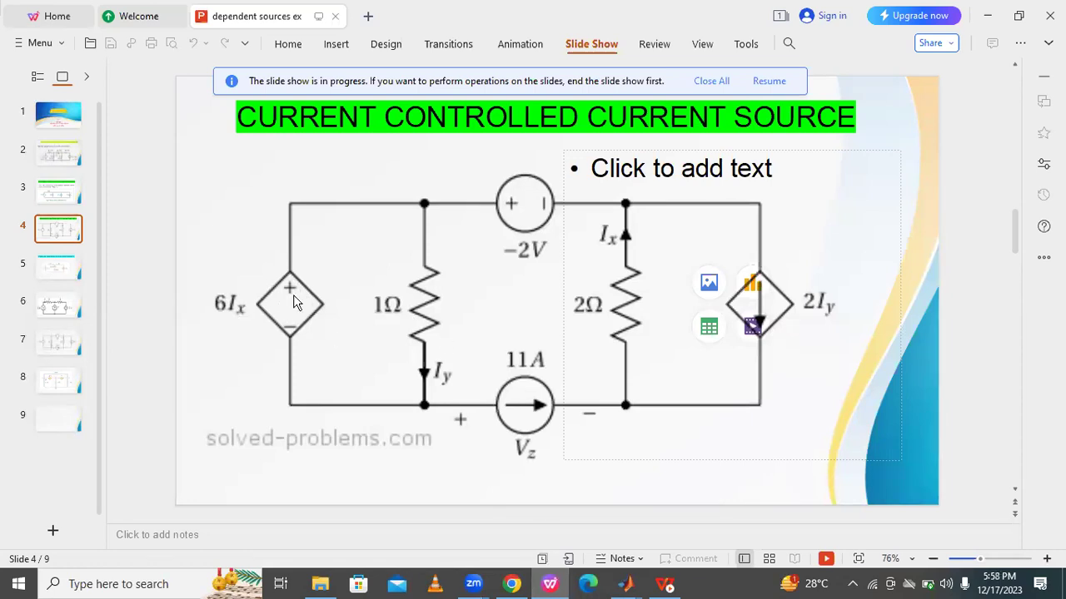
{"action": "left_click", "coordinate": [630, 583]}
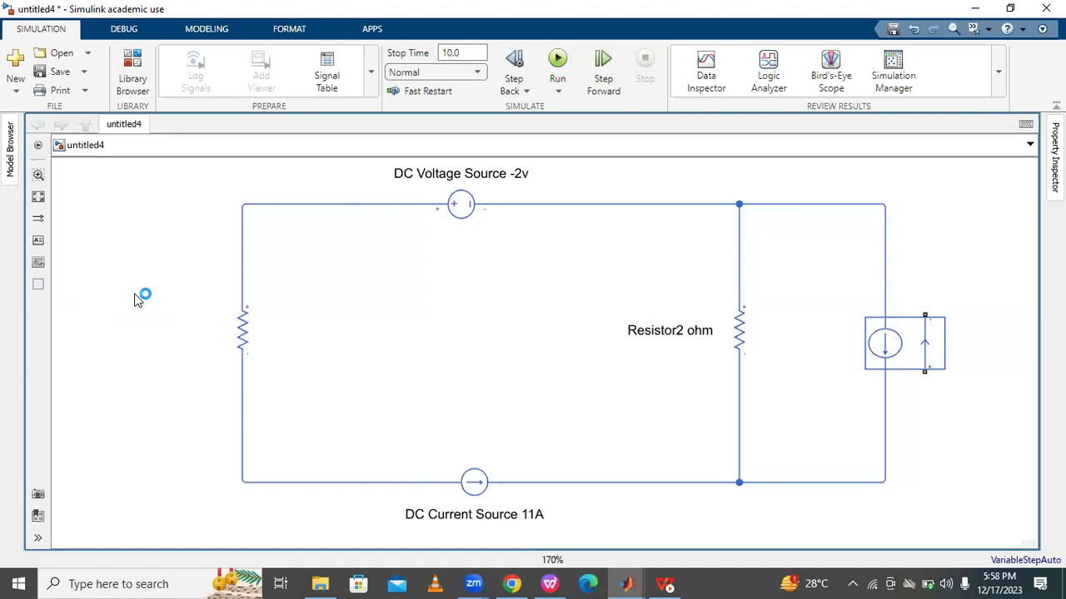
{"action": "type", "text": "CURR"}
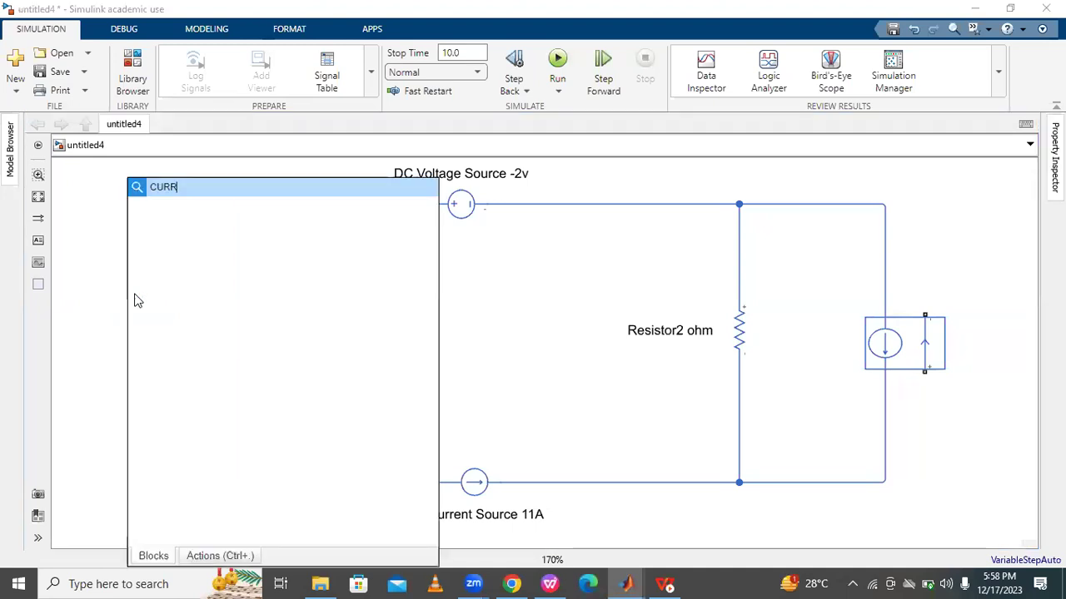
{"action": "type", "text": "ENT C"}
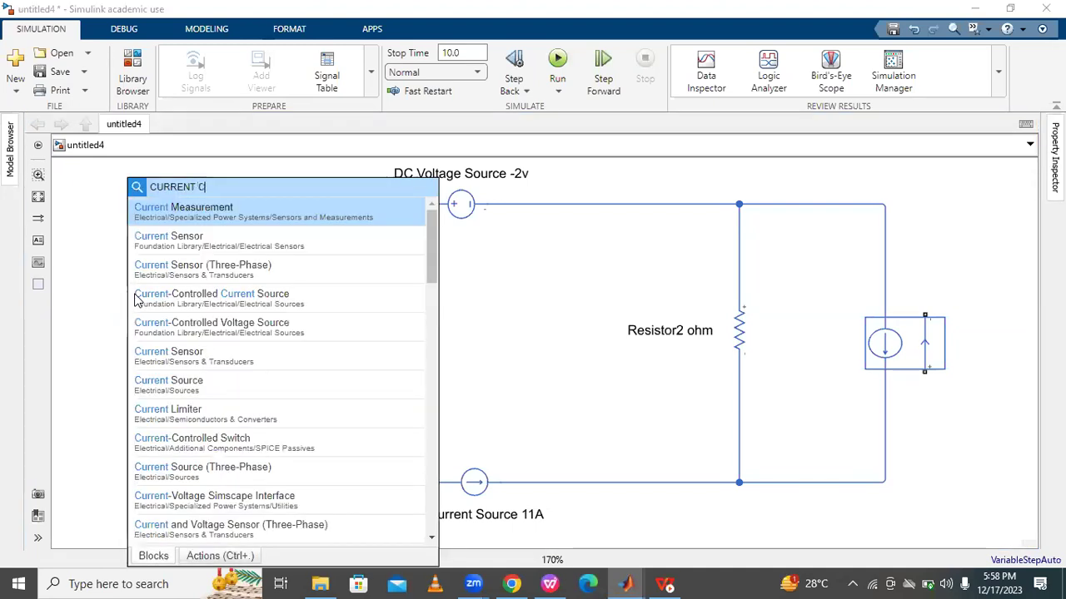
{"action": "type", "text": "ONTROLL"}
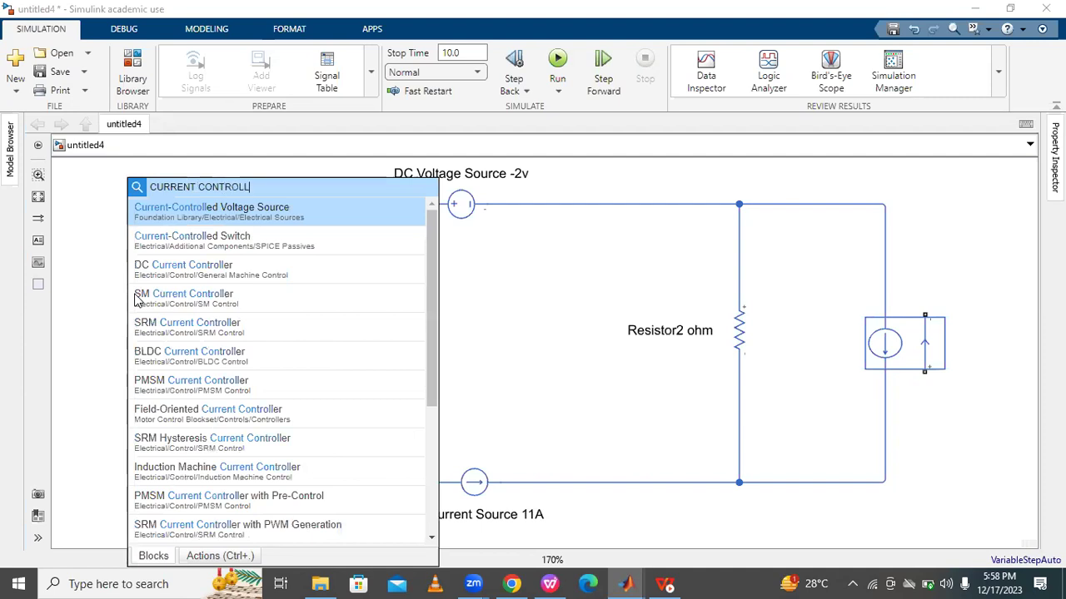
{"action": "type", "text": "ED"}
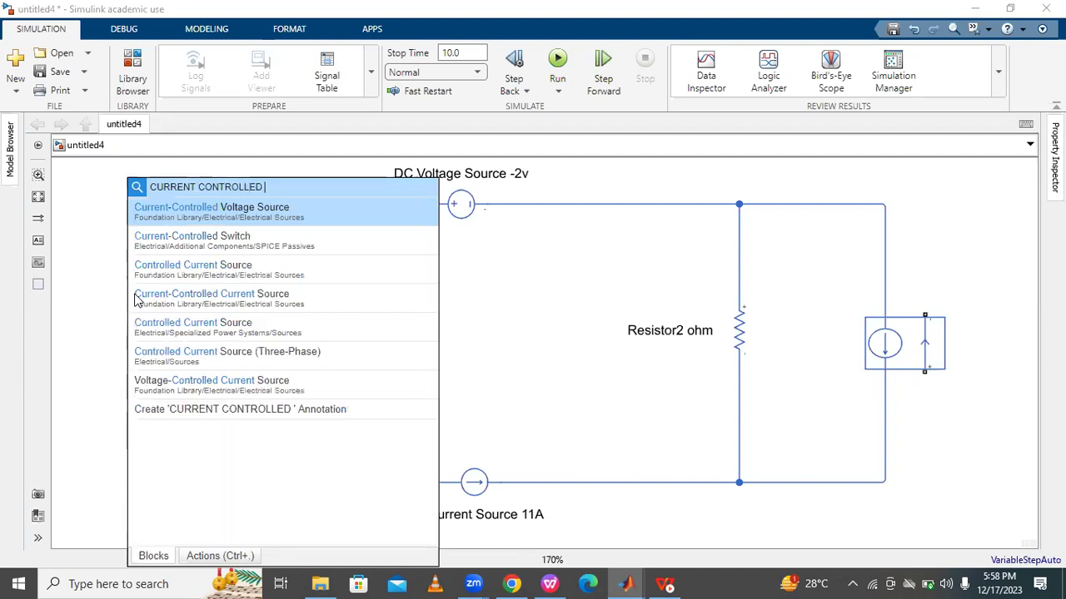
{"action": "left_click", "coordinate": [231, 209]}
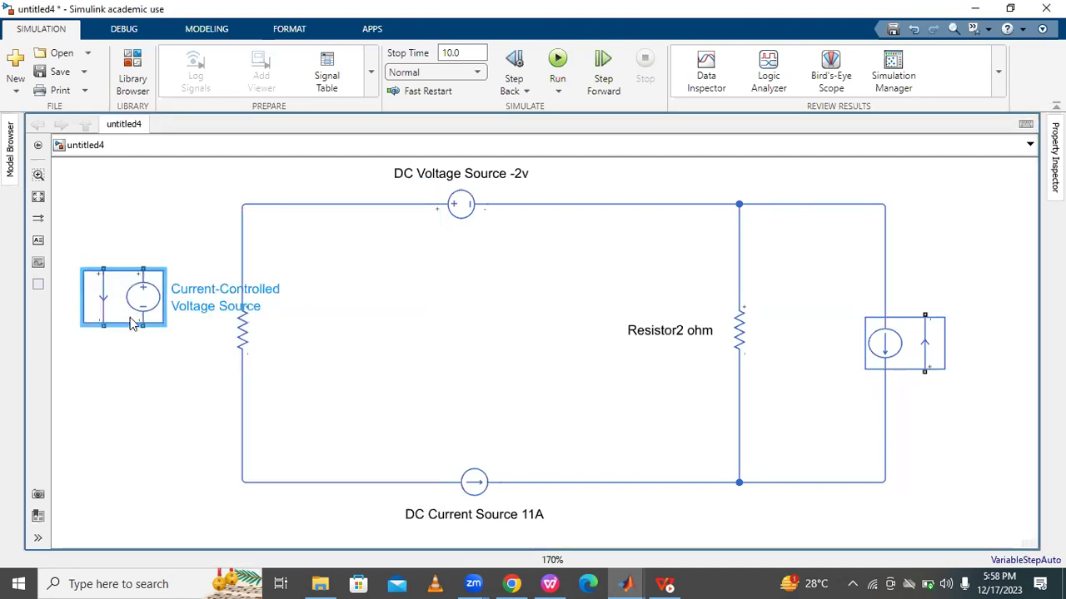
- Following slide 4 in WPS, wire the output side of the Current-Controlled Voltage Source in parallel with the adjacent resistor
{"action": "left_click", "coordinate": [627, 583]}
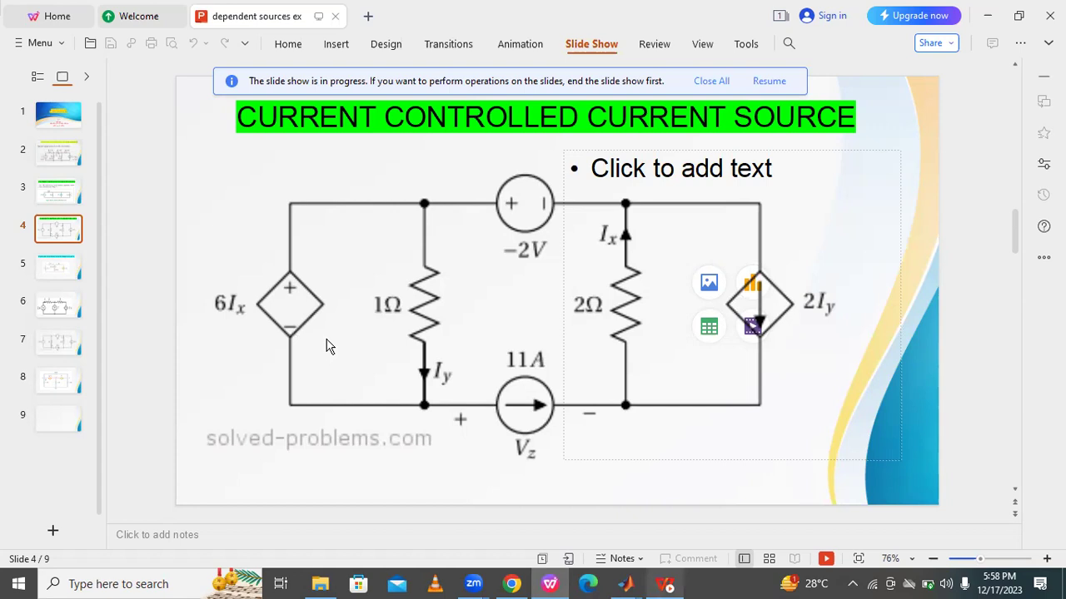
{"action": "left_click", "coordinate": [629, 581]}
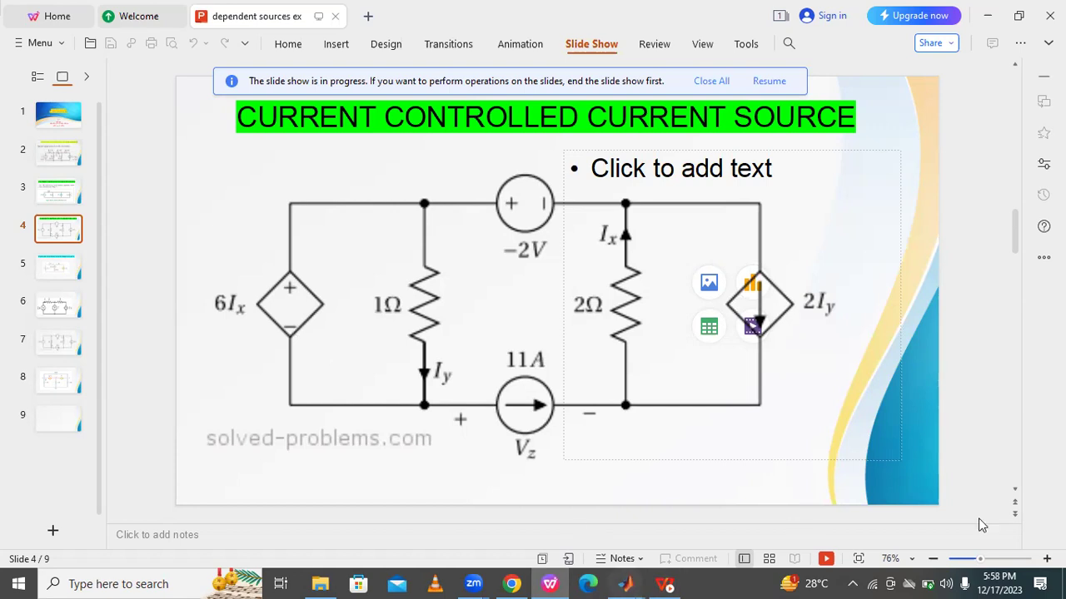
{"action": "left_click", "coordinate": [981, 520]}
{"action": "left_click_drag", "start_coordinate": [143, 281], "coordinate": [244, 201]}
{"action": "left_click", "coordinate": [145, 338]}
{"action": "left_click_drag", "start_coordinate": [137, 468], "coordinate": [232, 482]}
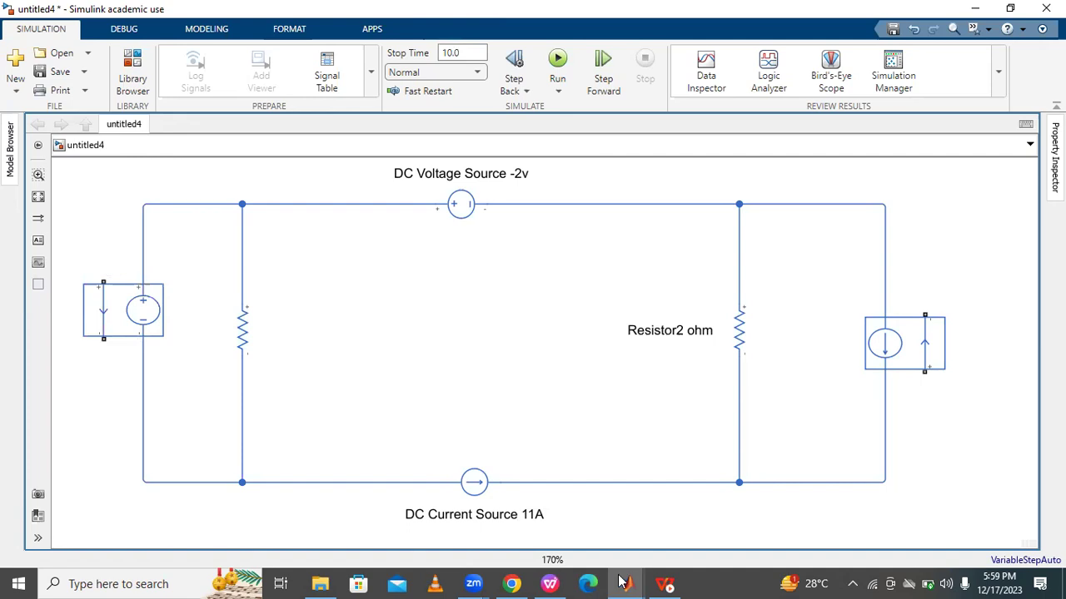
- Check slide 4 in WPS and the resistance of the resistor beside the Current-Controlled Voltage Source, and rename that resistor "Resistor 1OHM"
{"action": "left_click", "coordinate": [554, 583]}
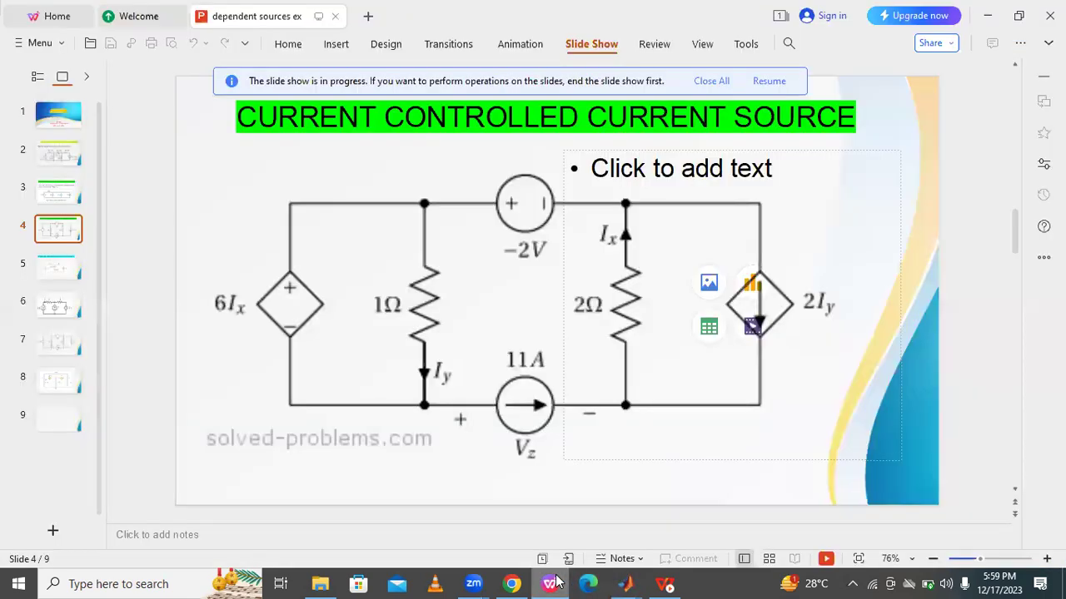
{"action": "key", "text": "alt+Tab"}
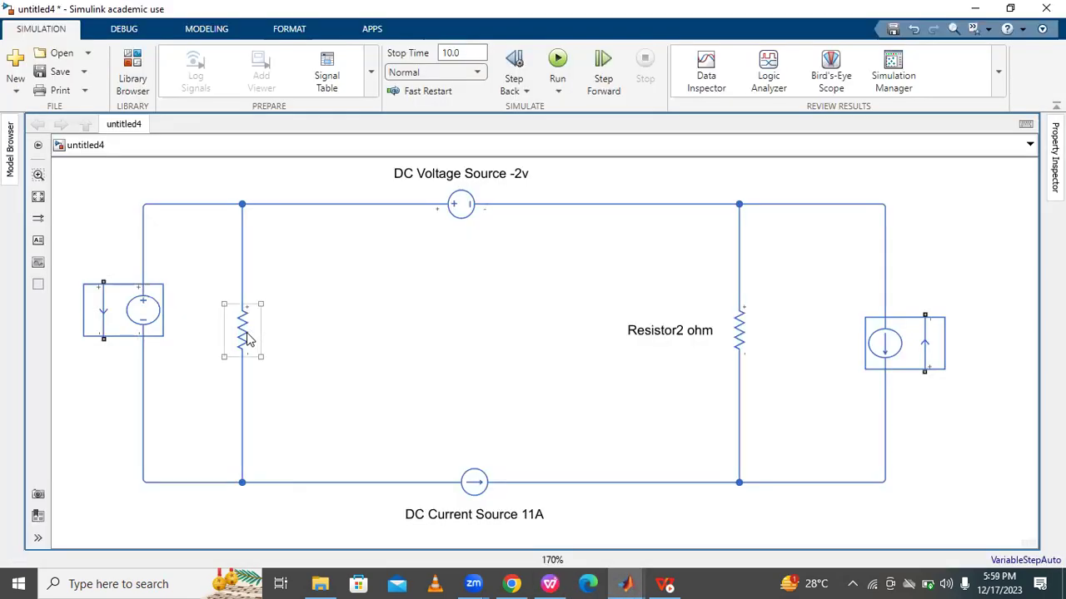
{"action": "double_click", "coordinate": [246, 332]}
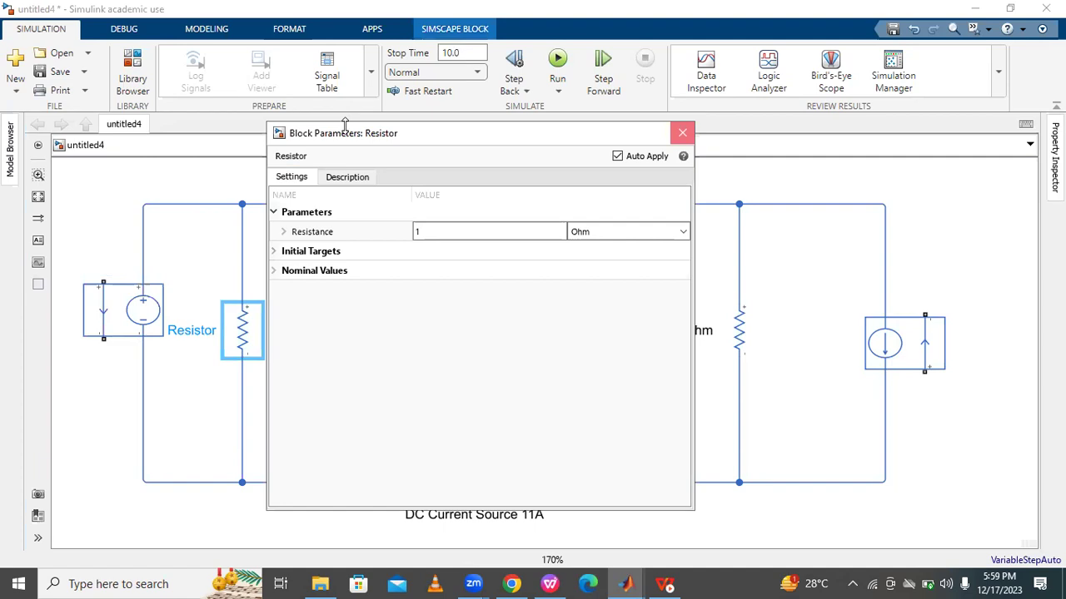
{"action": "left_click", "coordinate": [218, 341]}
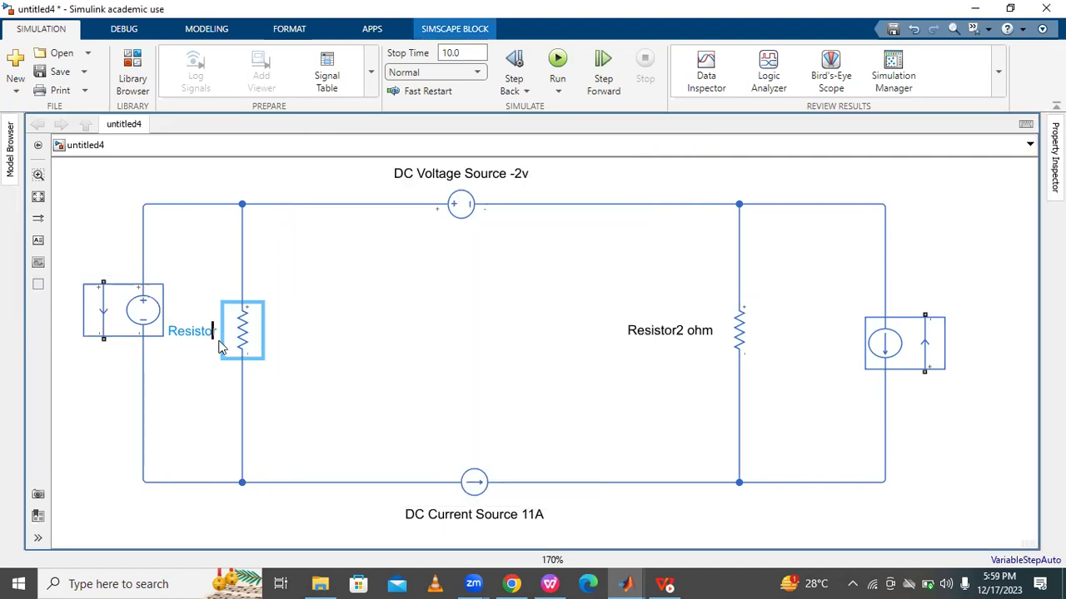
{"action": "type", "text": "10HM"}
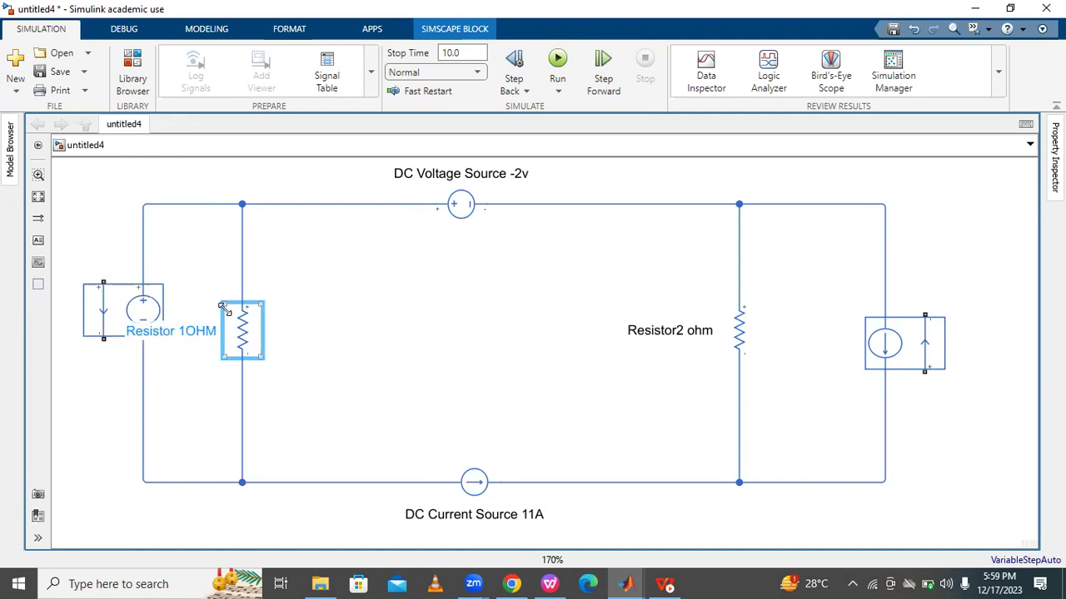
{"action": "left_click", "coordinate": [333, 349]}
{"action": "left_click", "coordinate": [39, 201]}
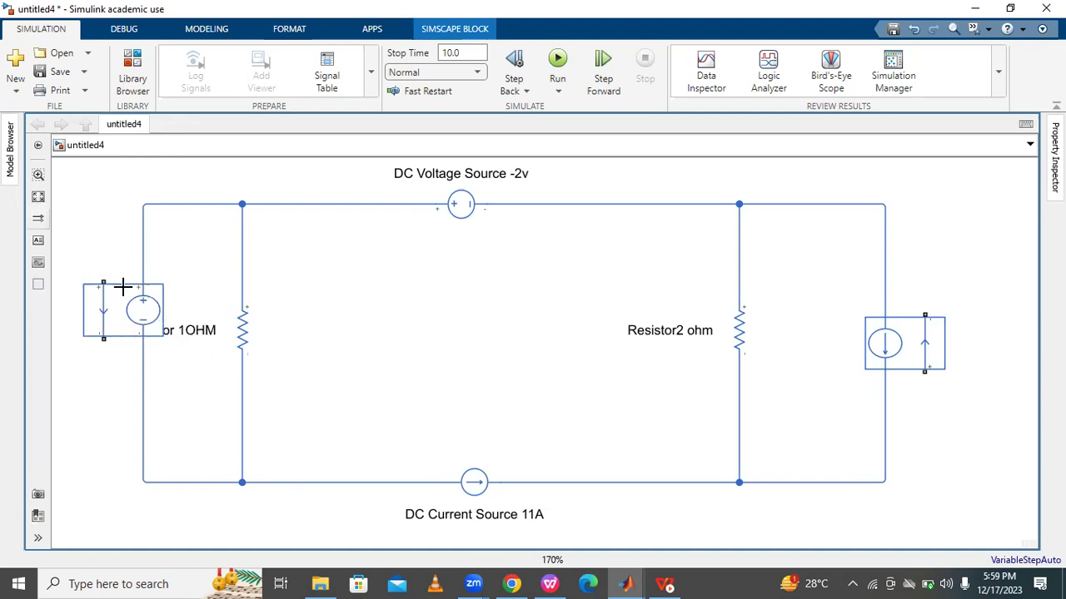
- Move the Current-Controlled Voltage Source farther away from Resistor 1OHM, keeping its output wires attached
{"action": "left_click_drag", "start_coordinate": [103, 338], "coordinate": [38, 212]}
{"action": "left_click", "coordinate": [38, 198]}
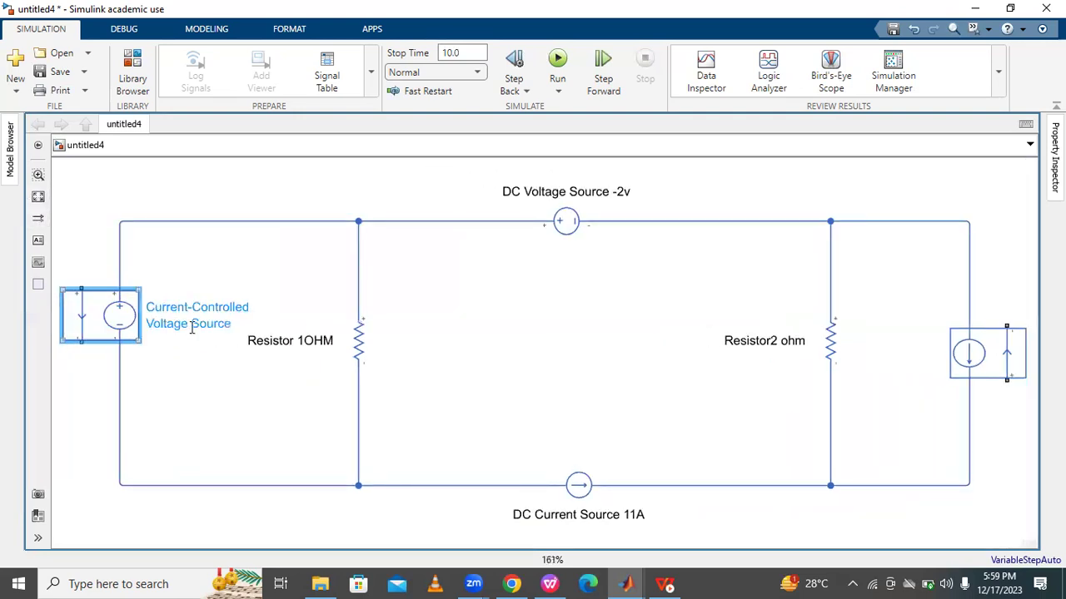
- Examine slide 4 in WPS for the resistor current that controls the 6Ix voltage source, and return to the untitled4 model
{"action": "left_click", "coordinate": [514, 584]}
{"action": "left_click", "coordinate": [665, 584]}
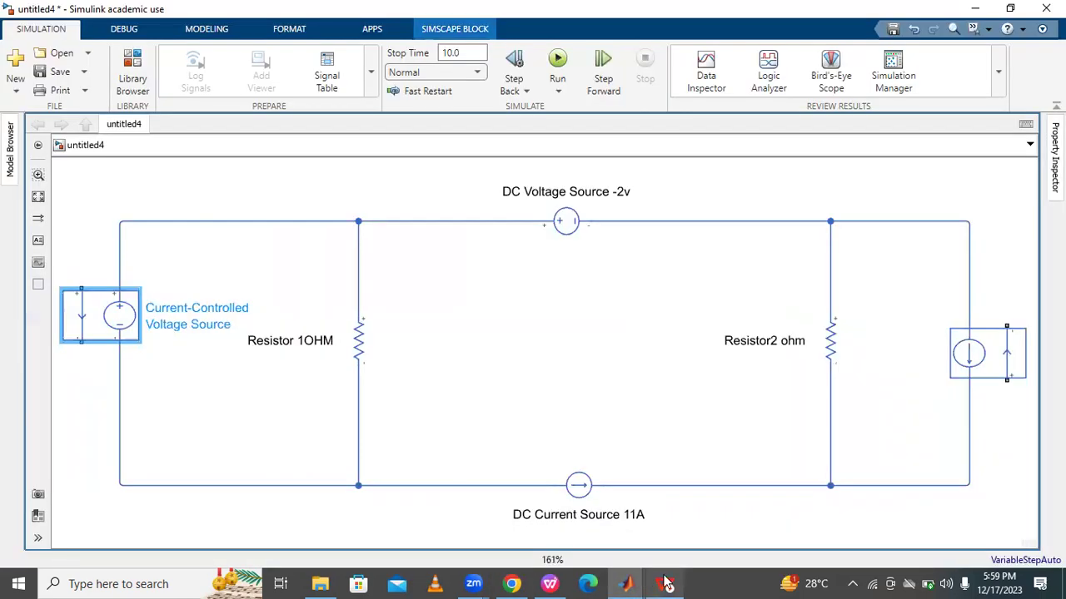
{"action": "left_click", "coordinate": [664, 583]}
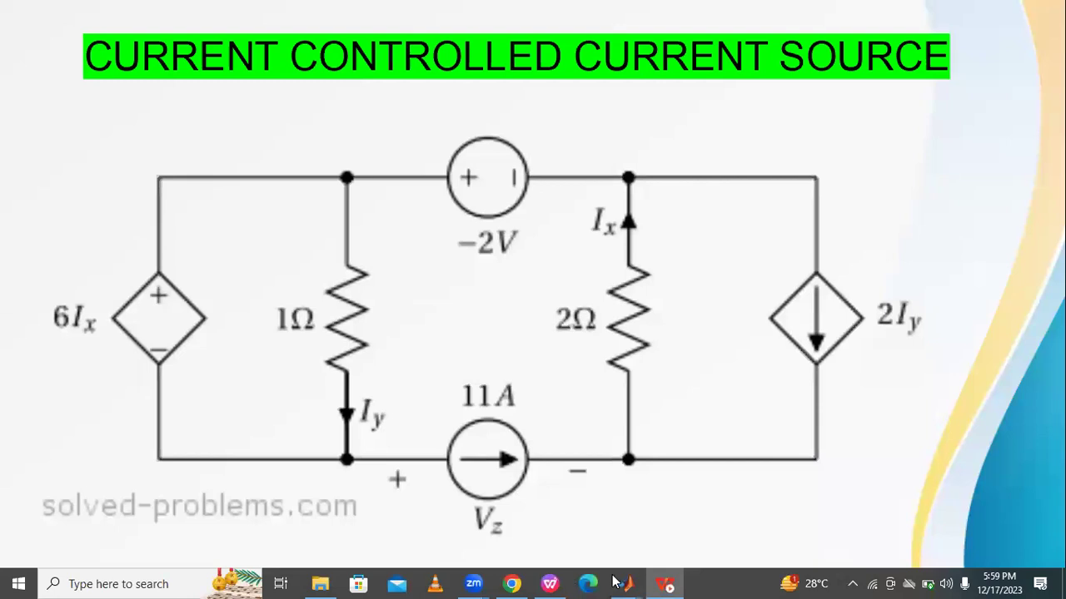
{"action": "left_click", "coordinate": [626, 583]}
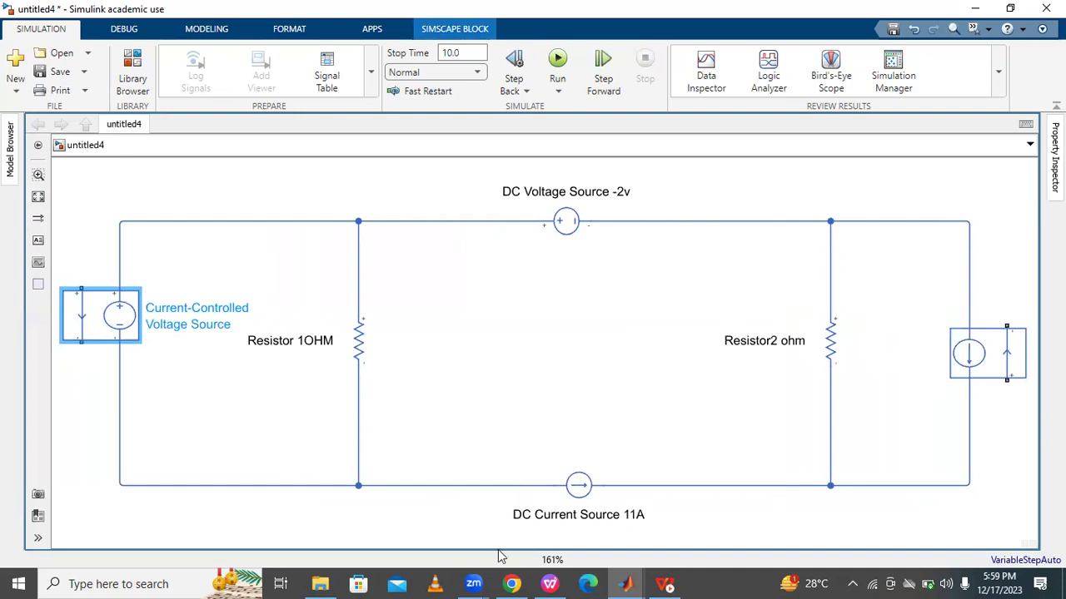
{"action": "left_click", "coordinate": [550, 582]}
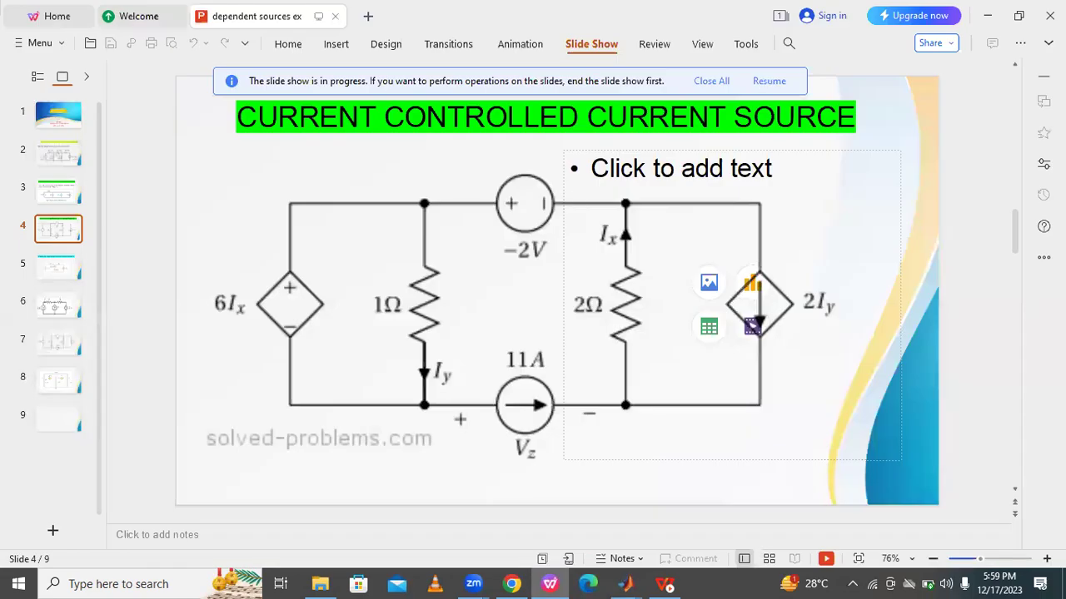
{"action": "left_click", "coordinate": [66, 301]}
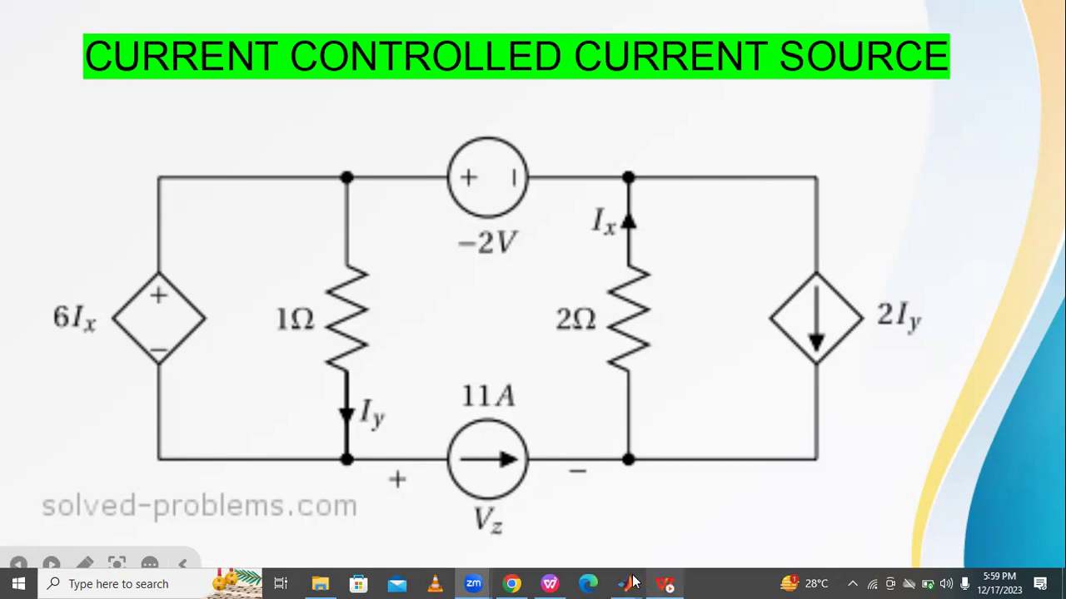
{"action": "mouse_move", "coordinate": [626, 582]}
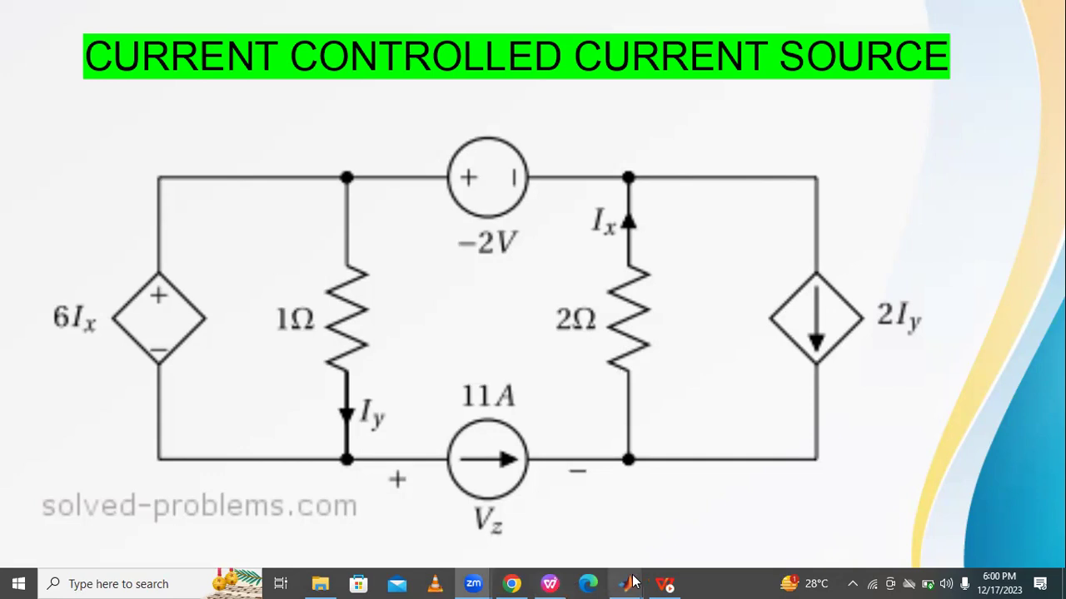
{"action": "key", "text": "alt+Tab"}
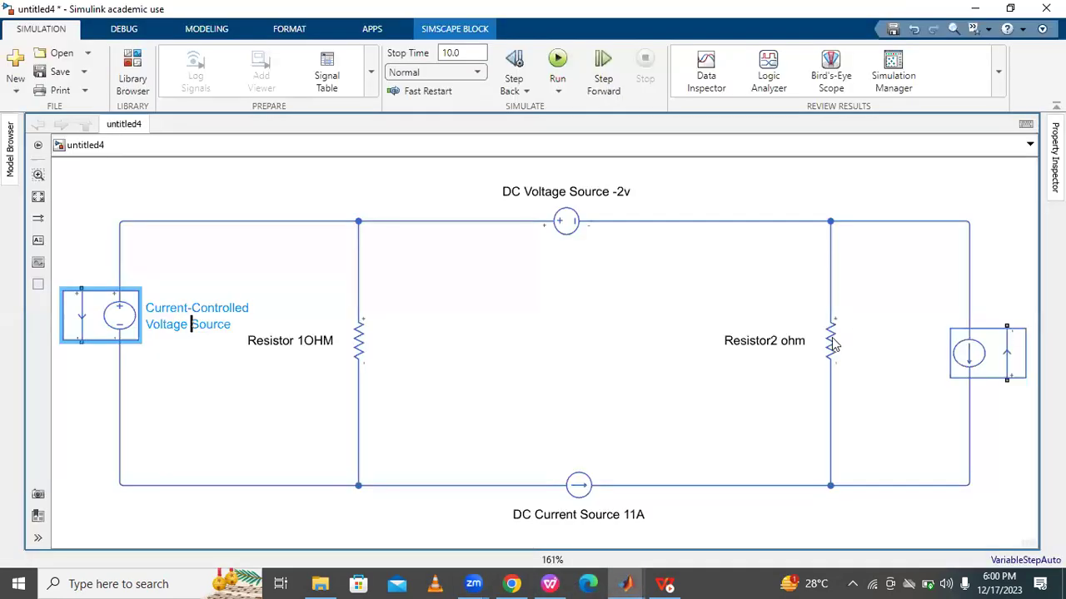
- Lower Resistor2 ohm along its branch and delete the wire between it and the upper node
{"action": "left_click", "coordinate": [830, 341]}
{"action": "left_click_drag", "start_coordinate": [831, 341], "coordinate": [837, 439]}
{"action": "left_click", "coordinate": [831, 291]}
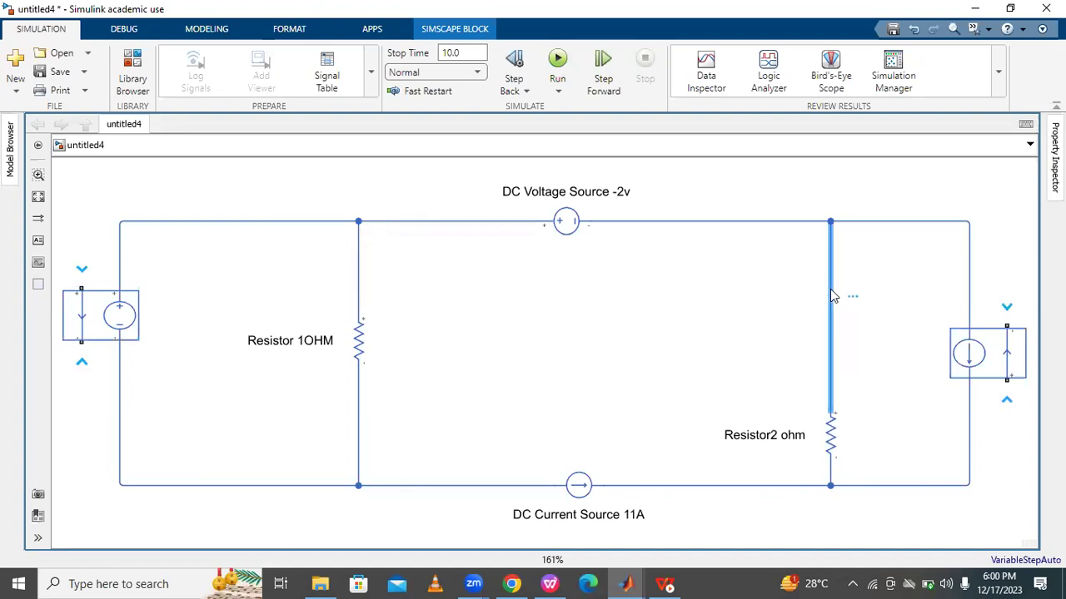
{"action": "key", "text": "Delete"}
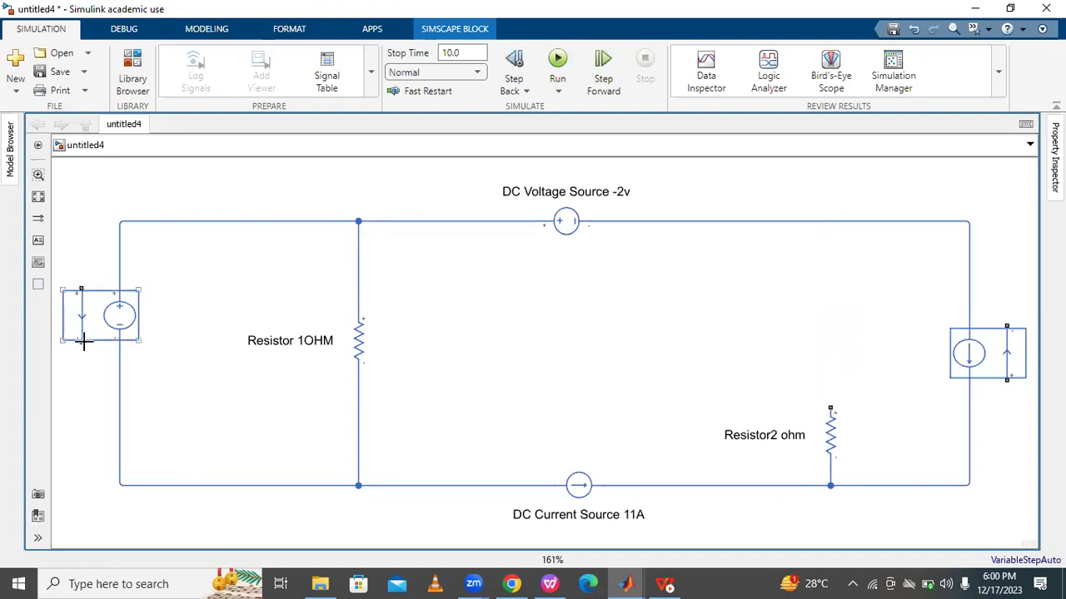
- Wire the control side of the Current-Controlled Voltage Source in series between Resistor2 ohm's upper end and the upper line after the DC Voltage Source
{"action": "left_click_drag", "start_coordinate": [85, 342], "coordinate": [259, 380]}
{"action": "left_click", "coordinate": [89, 353]}
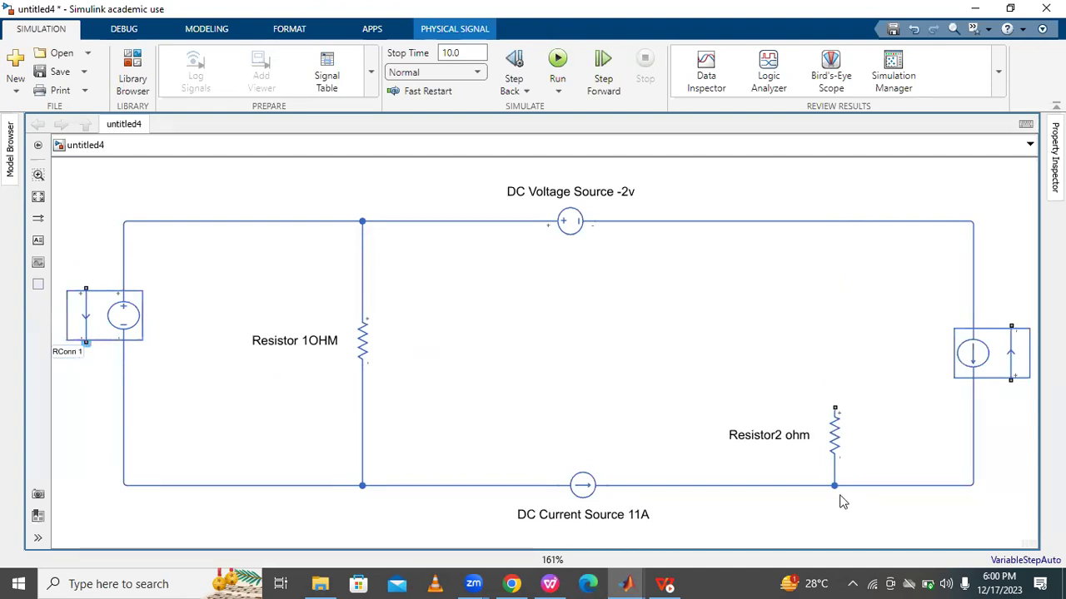
{"action": "left_click", "coordinate": [832, 411]}
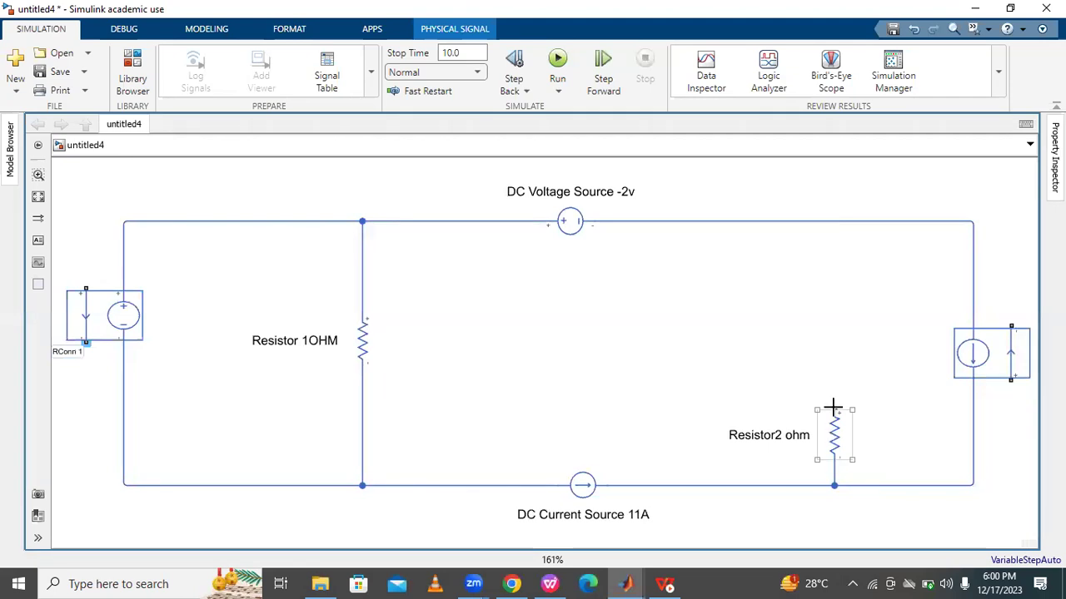
{"action": "left_click", "coordinate": [356, 277]}
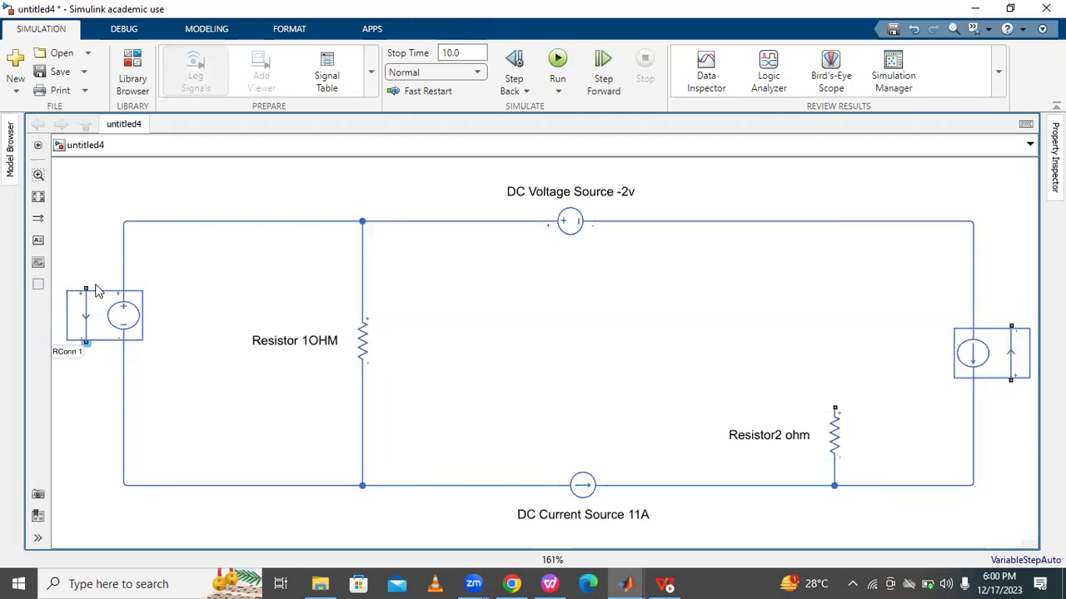
{"action": "left_click", "coordinate": [832, 408]}
{"action": "left_click_drag", "start_coordinate": [832, 406], "coordinate": [772, 355]}
{"action": "left_click_drag", "start_coordinate": [541, 318], "coordinate": [85, 288]}
{"action": "left_click", "coordinate": [80, 344]}
{"action": "left_click", "coordinate": [210, 411]}
{"action": "left_click_drag", "start_coordinate": [247, 413], "coordinate": [825, 221]}
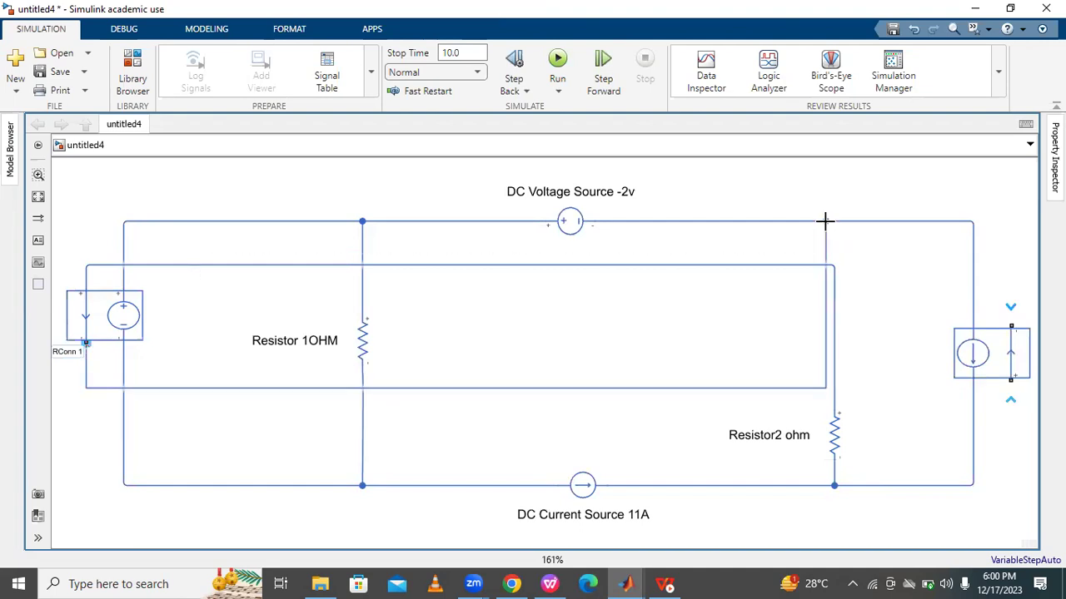
- Trace the controlling current's path through Resistor2 ohm and the Current-Controlled Voltage Source's control side back to the upper node
{"action": "left_click", "coordinate": [834, 442]}
{"action": "left_click", "coordinate": [770, 252]}
{"action": "left_click", "coordinate": [204, 290]}
{"action": "left_click", "coordinate": [71, 327]}
{"action": "left_click", "coordinate": [316, 400]}
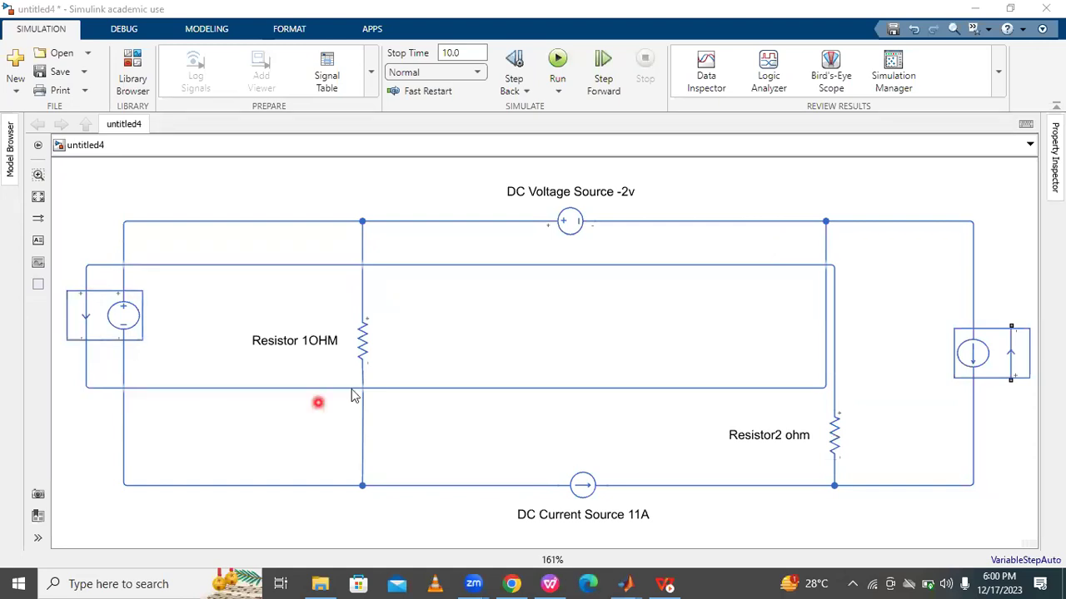
{"action": "left_click", "coordinate": [77, 312]}
{"action": "left_click", "coordinate": [788, 492]}
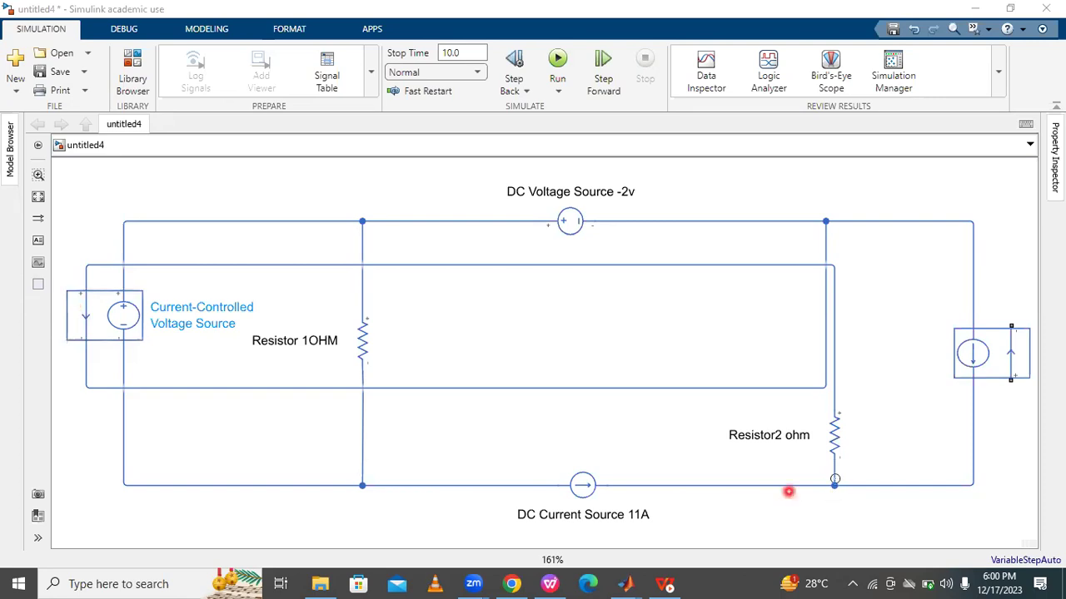
{"action": "left_click", "coordinate": [838, 431]}
{"action": "left_click", "coordinate": [720, 254]}
{"action": "left_click", "coordinate": [90, 311]}
{"action": "left_click", "coordinate": [94, 379]}
{"action": "left_click", "coordinate": [819, 316]}
{"action": "left_click", "coordinate": [671, 534]}
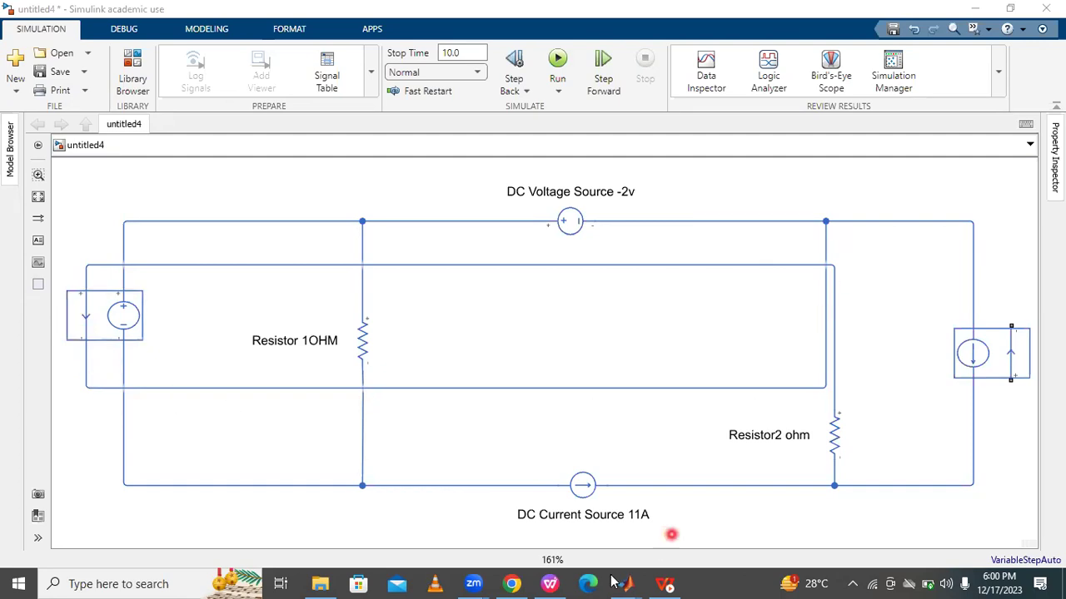
- Examine the 2Iy current source and the direction of Iy through the 1Ω resistor on slide 4 in WPS, and return to untitled4
{"action": "left_click", "coordinate": [549, 583]}
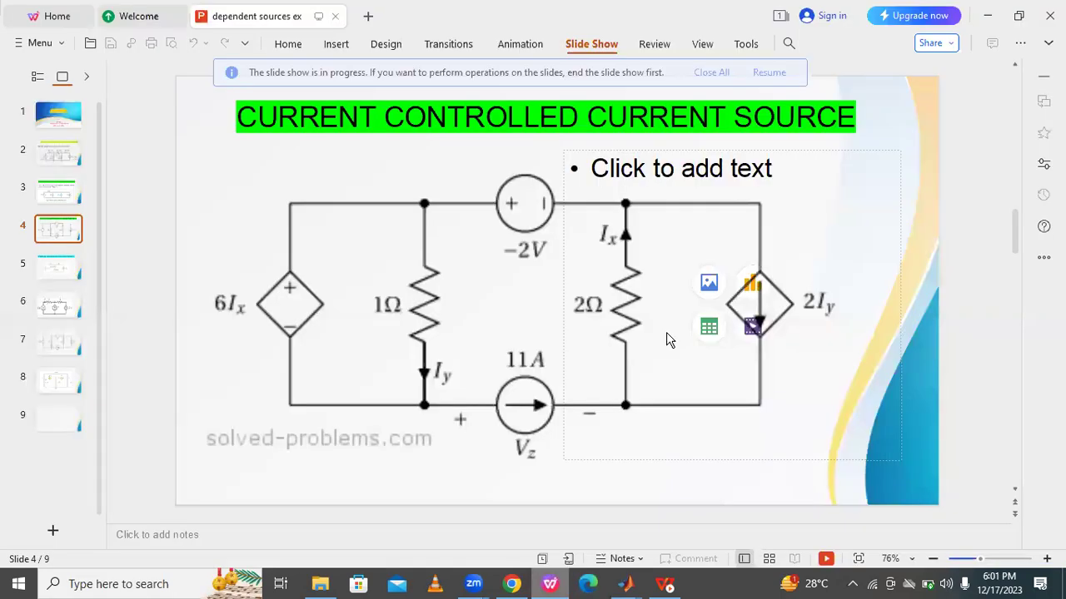
{"action": "left_click", "coordinate": [779, 83]}
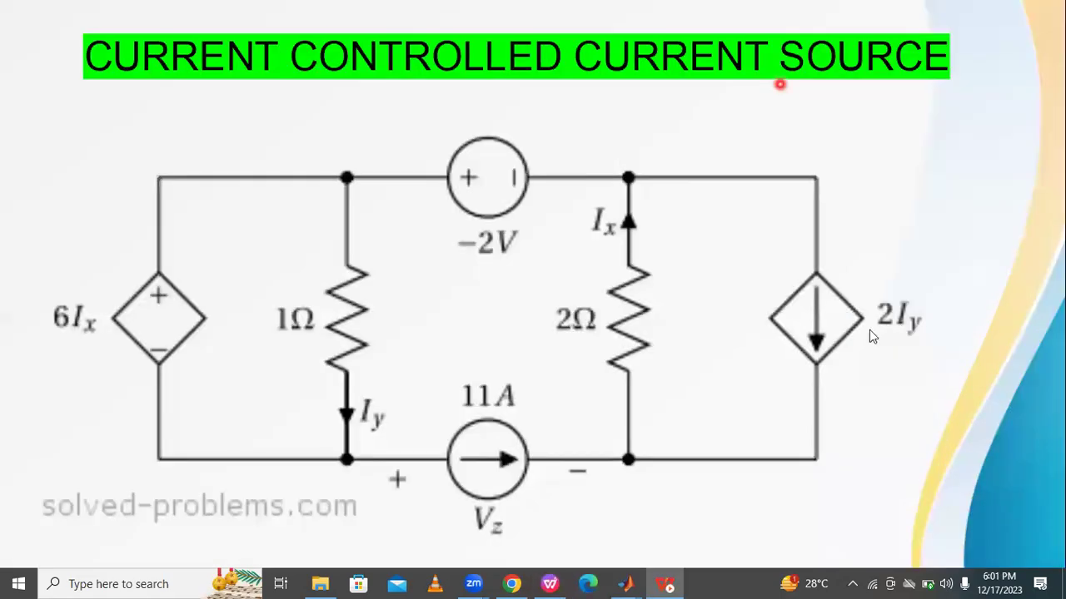
{"action": "left_click", "coordinate": [869, 330]}
{"action": "left_click", "coordinate": [377, 414]}
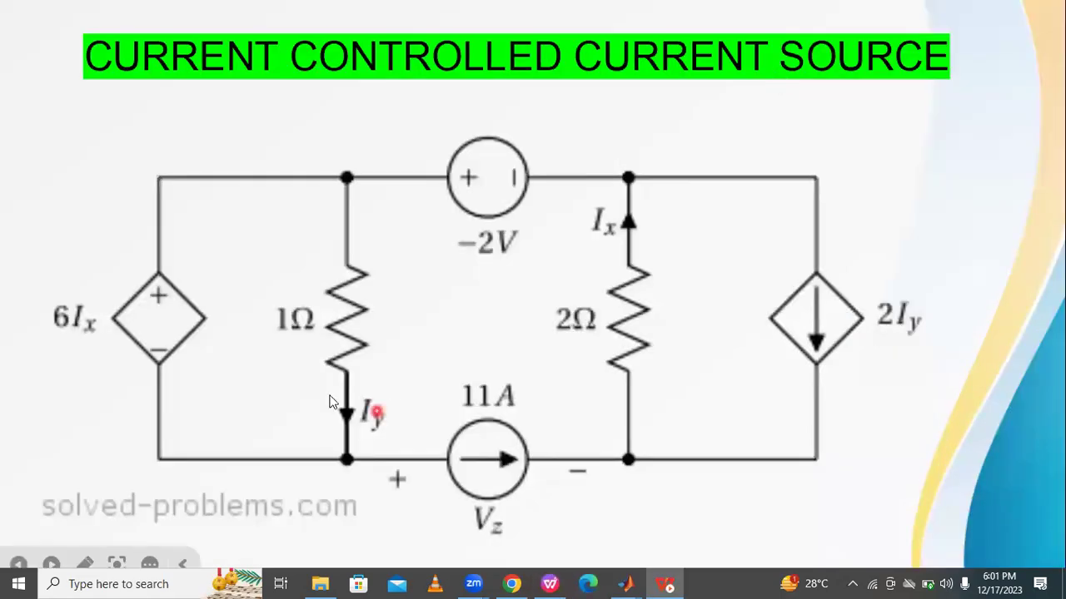
{"action": "left_click", "coordinate": [347, 204]}
{"action": "left_click", "coordinate": [347, 411]}
{"action": "left_click", "coordinate": [577, 529]}
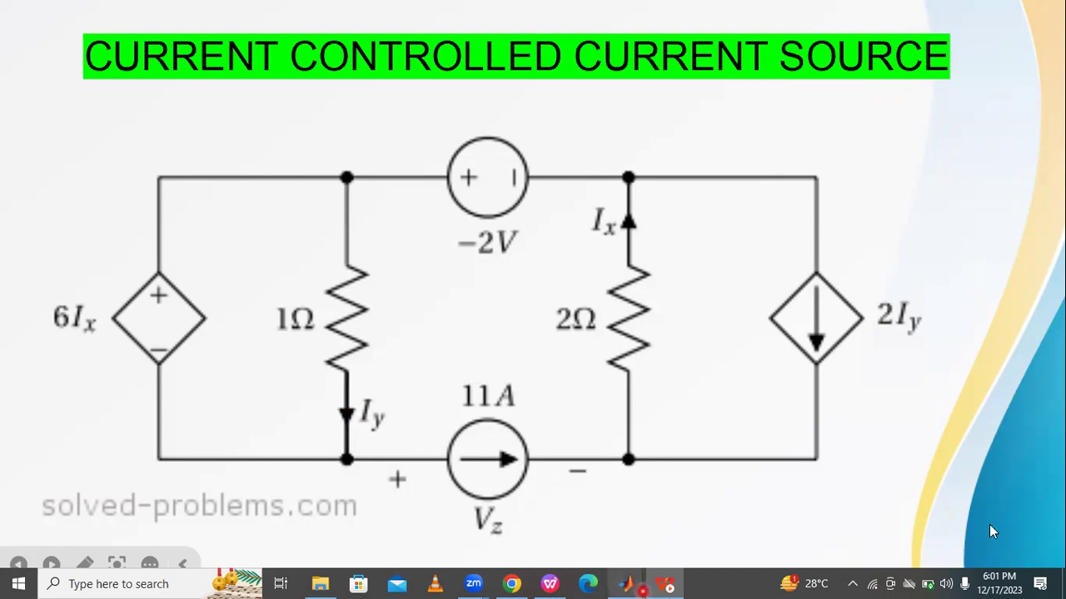
{"action": "left_click", "coordinate": [628, 583]}
- Raise Resistor 1OHM along its branch and delete the wire between it and the lower line
{"action": "left_click", "coordinate": [349, 422]}
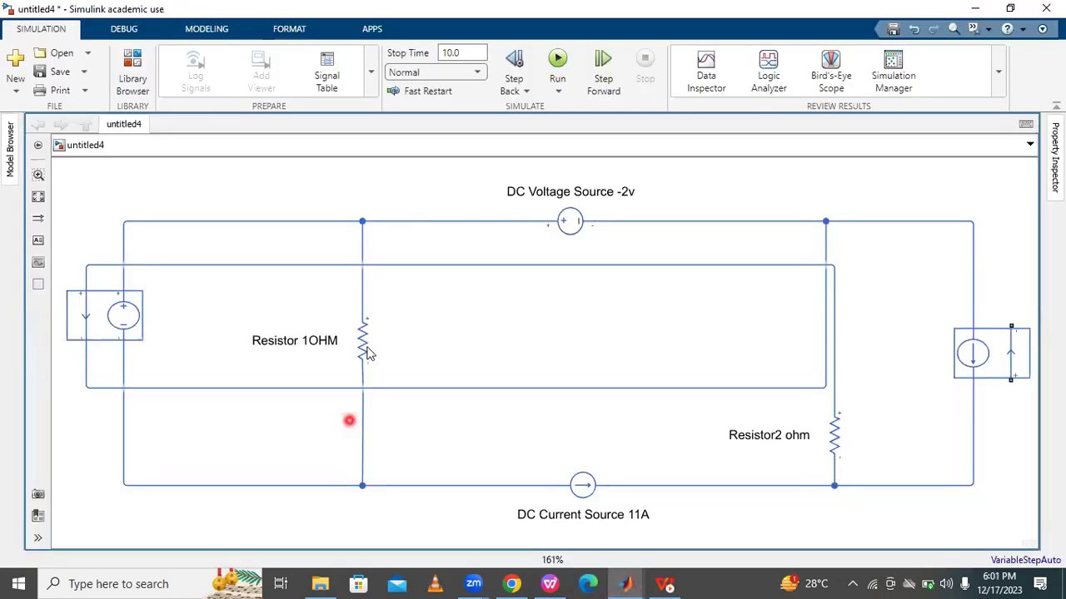
{"action": "left_click", "coordinate": [366, 337]}
{"action": "left_click_drag", "start_coordinate": [367, 285], "coordinate": [366, 268]}
{"action": "left_click", "coordinate": [363, 428]}
{"action": "left_click", "coordinate": [364, 428]}
{"action": "key", "text": "Delete"}
{"action": "left_click_drag", "start_coordinate": [358, 301], "coordinate": [360, 305]}
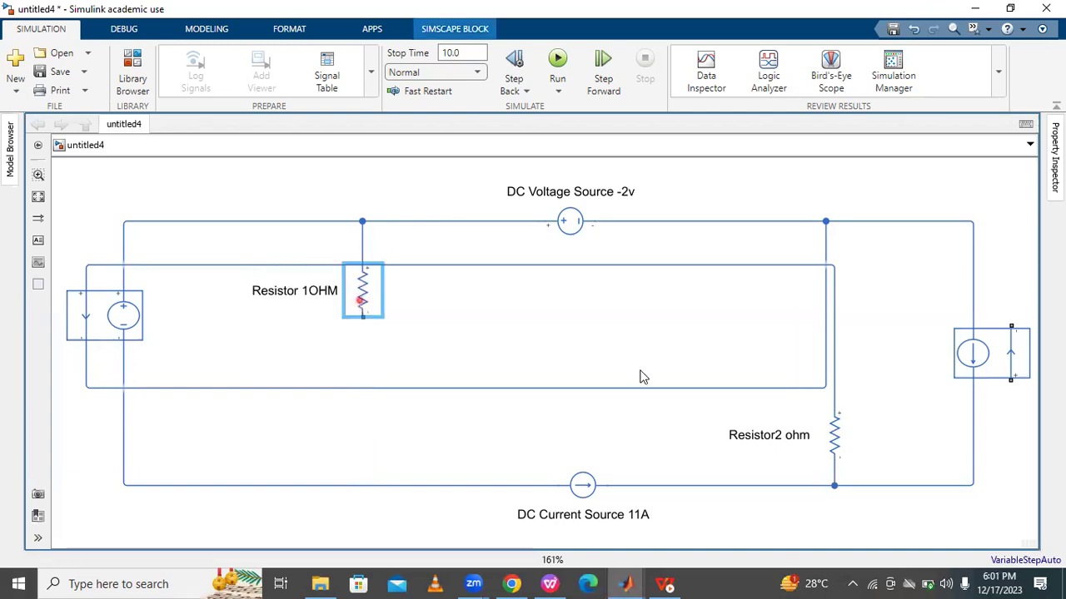
{"action": "left_click", "coordinate": [853, 328]}
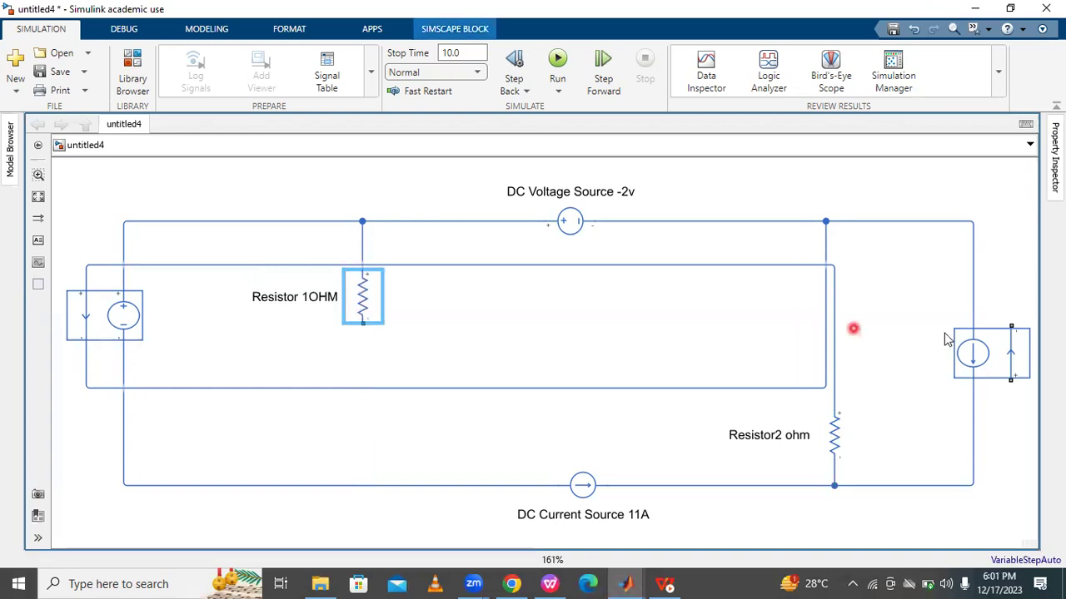
- Wire the Current-Controlled Current Source's control side in series between Resistor 1OHM's lower end and the lower line, routing the return wire close to the resistor
{"action": "left_click", "coordinate": [363, 323]}
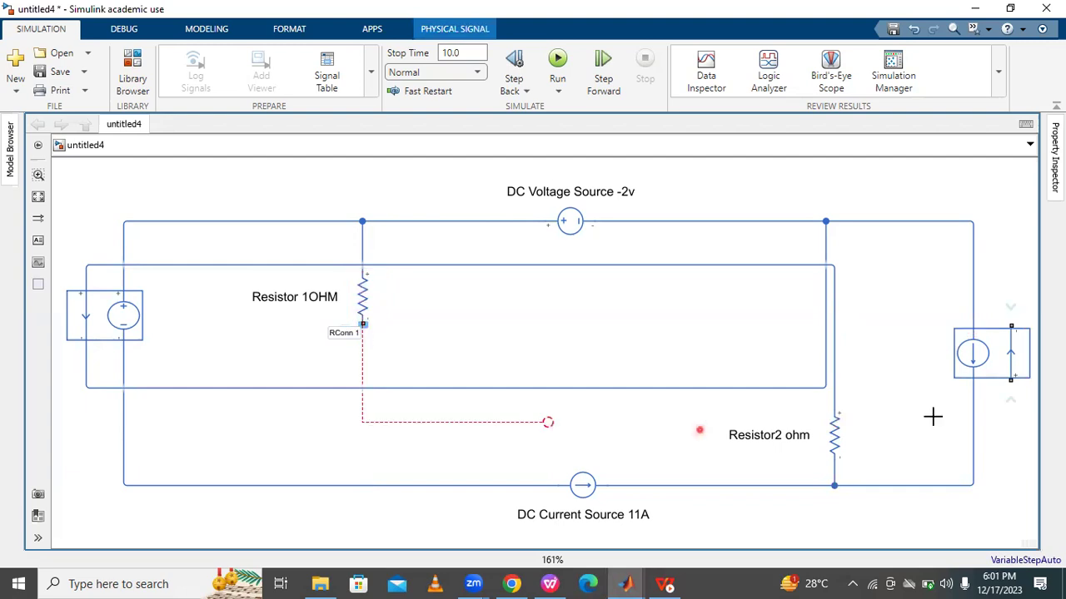
{"action": "left_click", "coordinate": [1008, 384]}
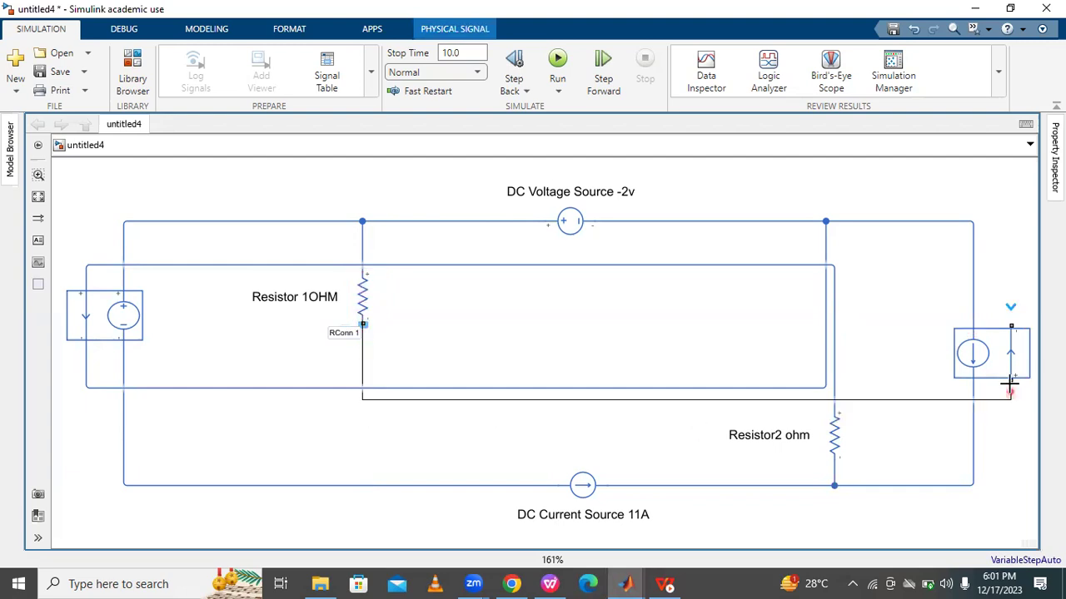
{"action": "left_click", "coordinate": [963, 480]}
{"action": "left_click", "coordinate": [1020, 329]}
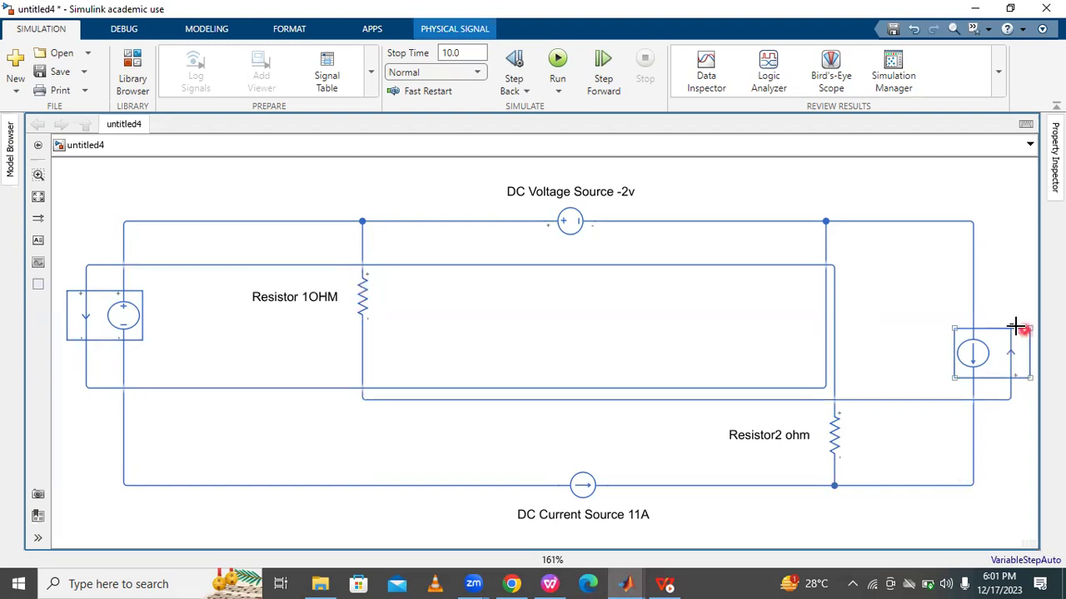
{"action": "left_click_drag", "start_coordinate": [1012, 325], "coordinate": [361, 484]}
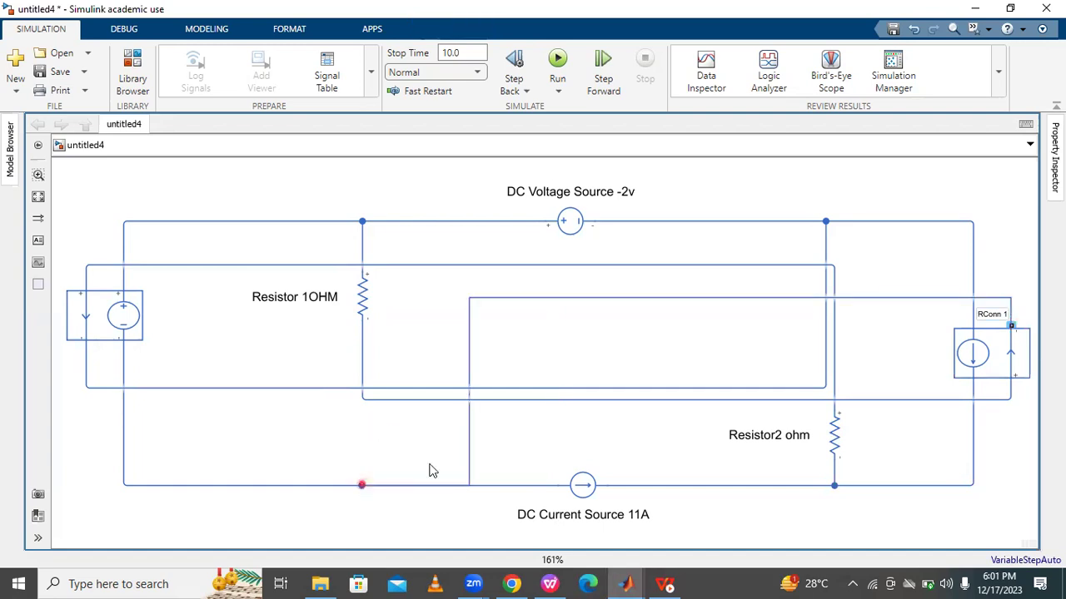
{"action": "left_click", "coordinate": [469, 358]}
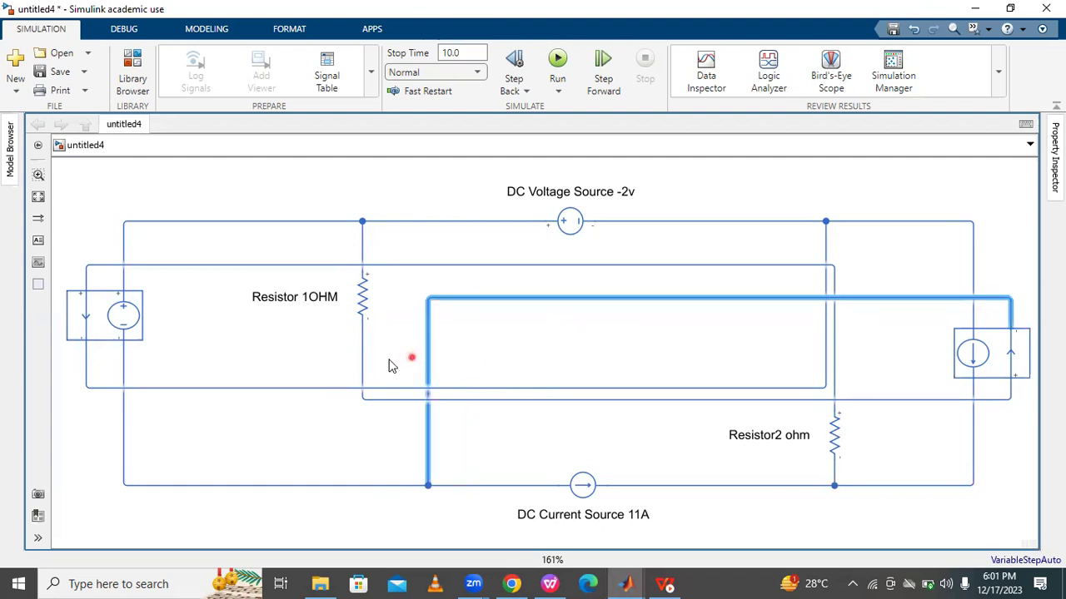
{"action": "left_click_drag", "start_coordinate": [388, 367], "coordinate": [388, 359]}
- Trace the controlling current's path through Resistor 1OHM and the Current-Controlled Current Source's control side back to the lower line
{"action": "left_click", "coordinate": [652, 297]}
{"action": "left_click", "coordinate": [989, 361]}
{"action": "left_click", "coordinate": [510, 455]}
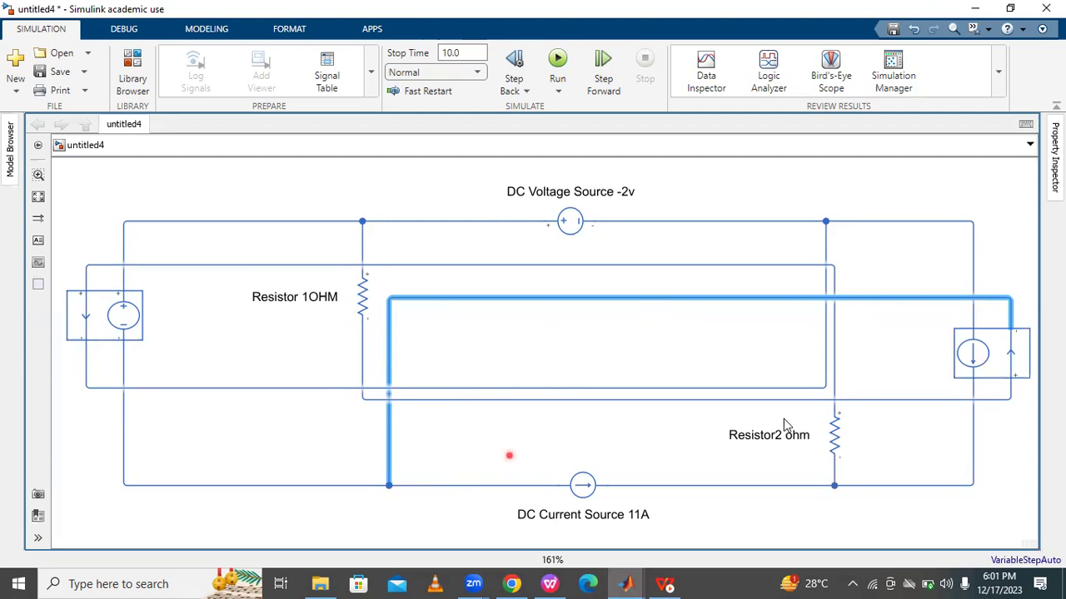
{"action": "left_click", "coordinate": [739, 392]}
{"action": "left_click", "coordinate": [356, 221]}
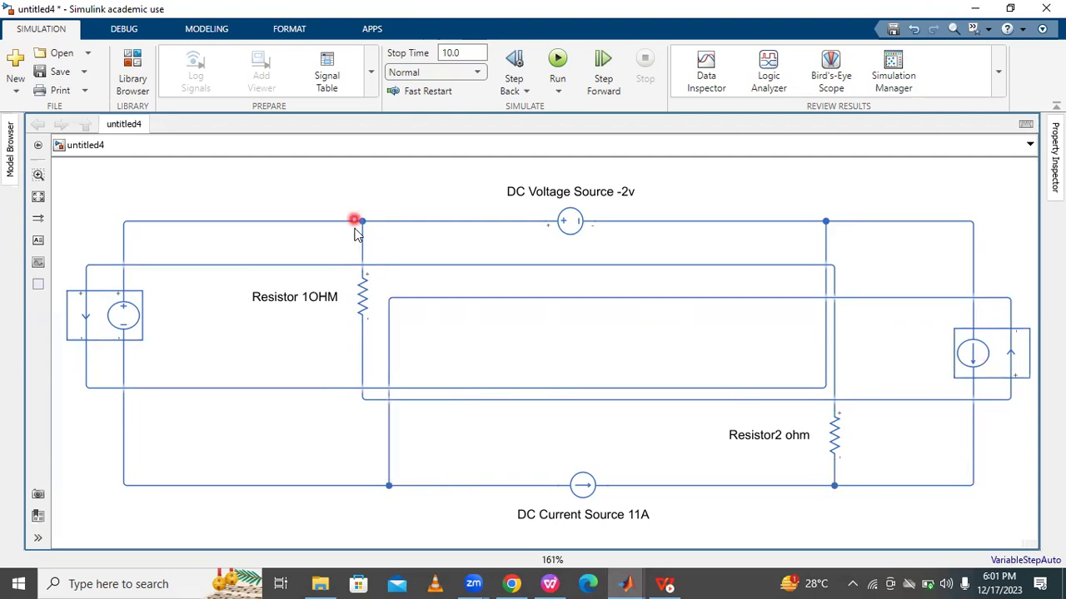
{"action": "left_click", "coordinate": [360, 306]}
{"action": "left_click", "coordinate": [381, 388]}
{"action": "left_click", "coordinate": [850, 407]}
{"action": "left_click", "coordinate": [1009, 372]}
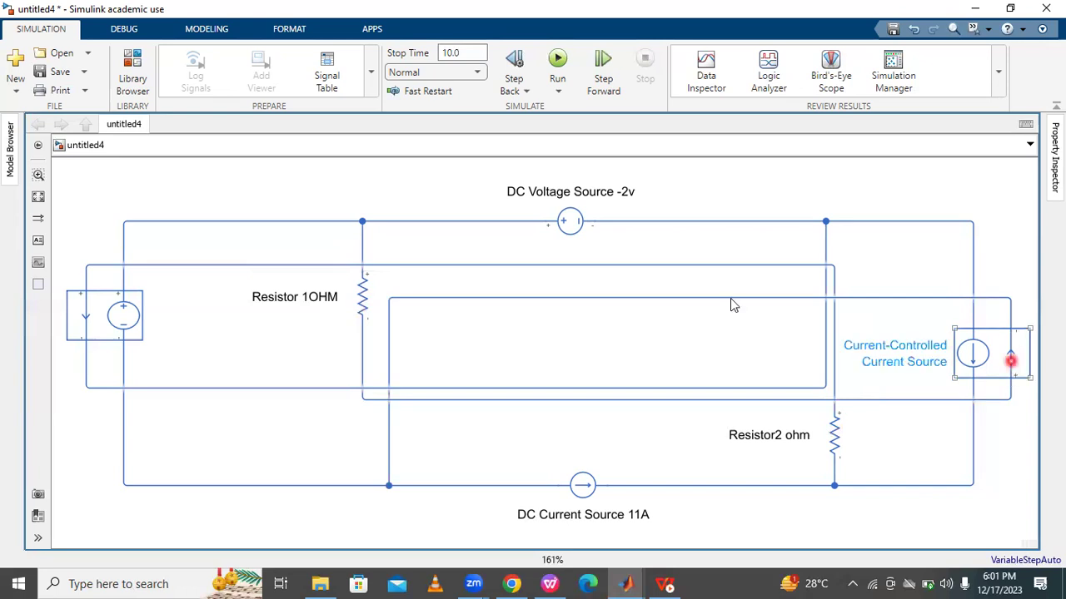
{"action": "left_click", "coordinate": [561, 301]}
{"action": "left_click", "coordinate": [378, 411]}
{"action": "left_click", "coordinate": [399, 497]}
{"action": "left_click", "coordinate": [19, 217]}
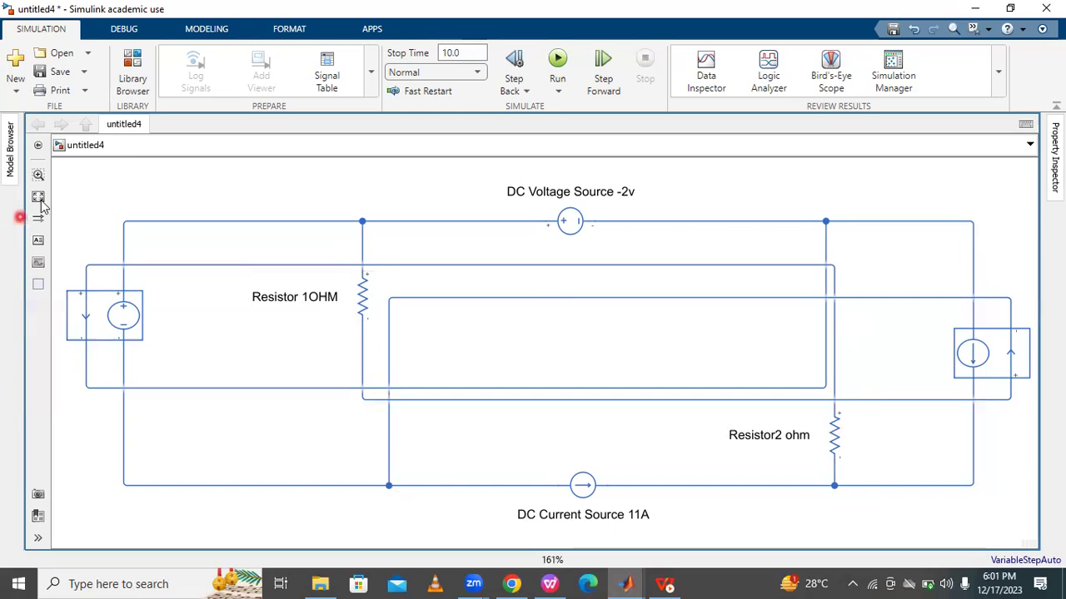
- Add a Solver Configuration block below the circuit and wire it to the lower line between the Current-Controlled Voltage Source and the DC Current Source
{"action": "left_click", "coordinate": [40, 199]}
{"action": "left_click", "coordinate": [263, 429]}
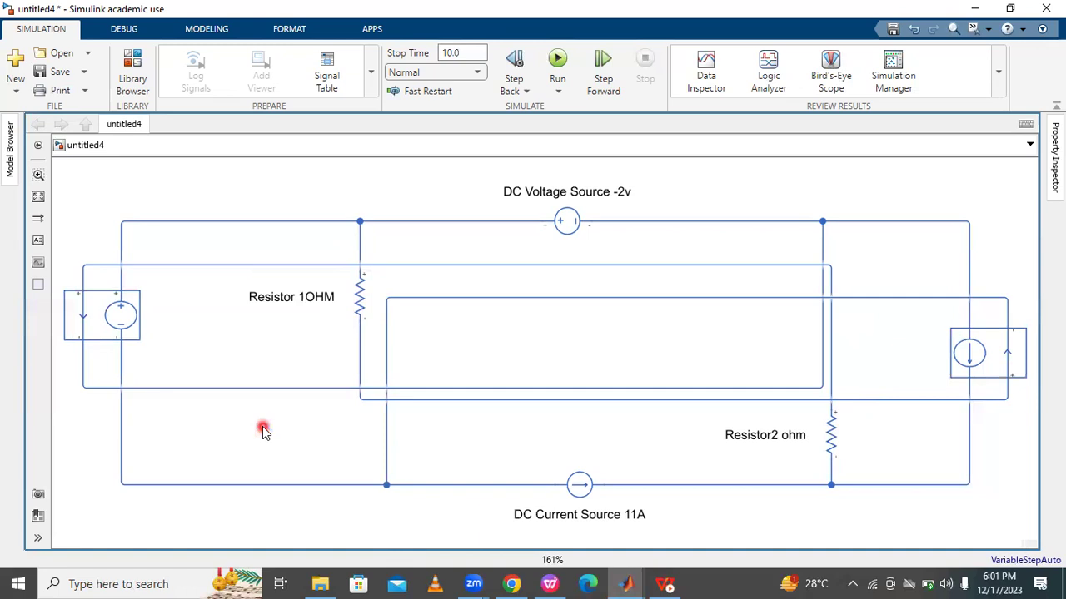
{"action": "type", "text": "SC"}
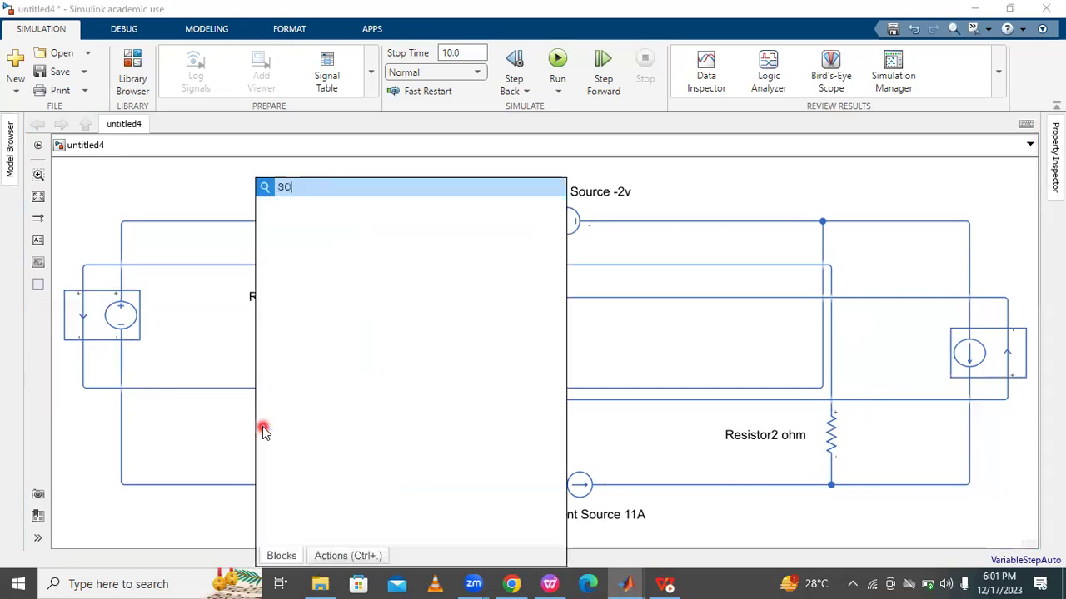
{"action": "type", "text": "LVER"}
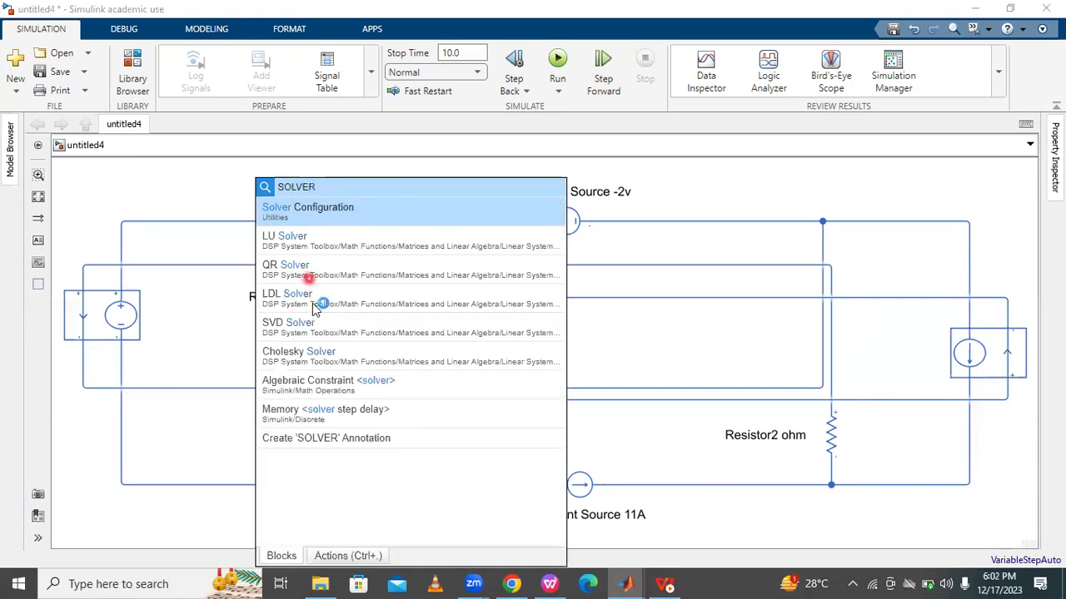
{"action": "key", "text": "Return"}
{"action": "left_click_drag", "start_coordinate": [260, 430], "coordinate": [322, 484]}
{"action": "left_click", "coordinate": [250, 388]}
{"action": "left_click", "coordinate": [185, 465]}
{"action": "left_click", "coordinate": [229, 297]}
- Add an Electrical Reference block from the Foundation Library and wire it to the lower line near the DC Current Source
{"action": "left_click", "coordinate": [207, 183]}
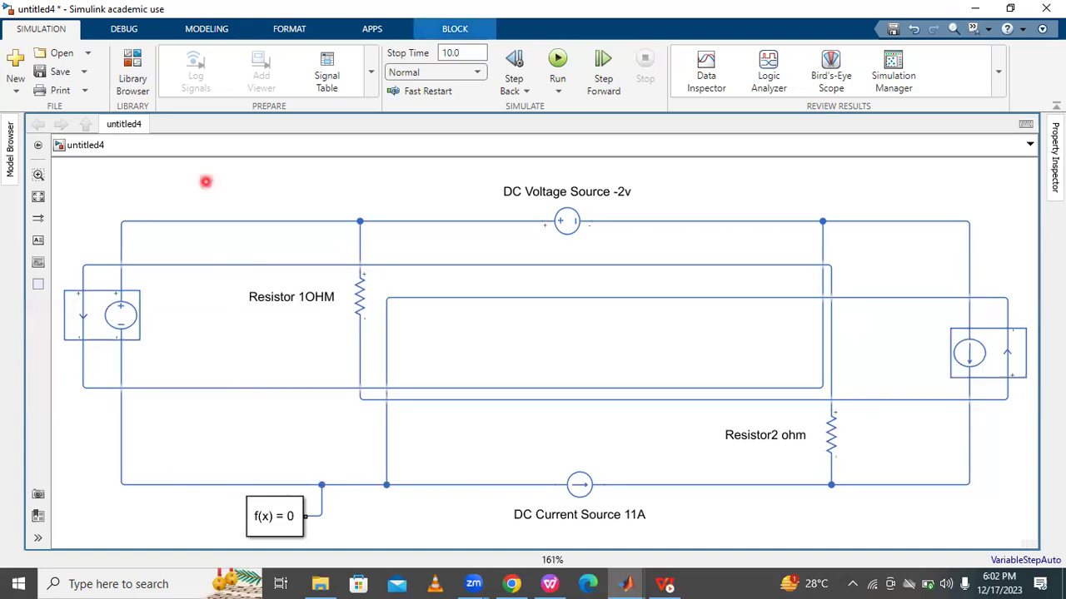
{"action": "type", "text": "El"}
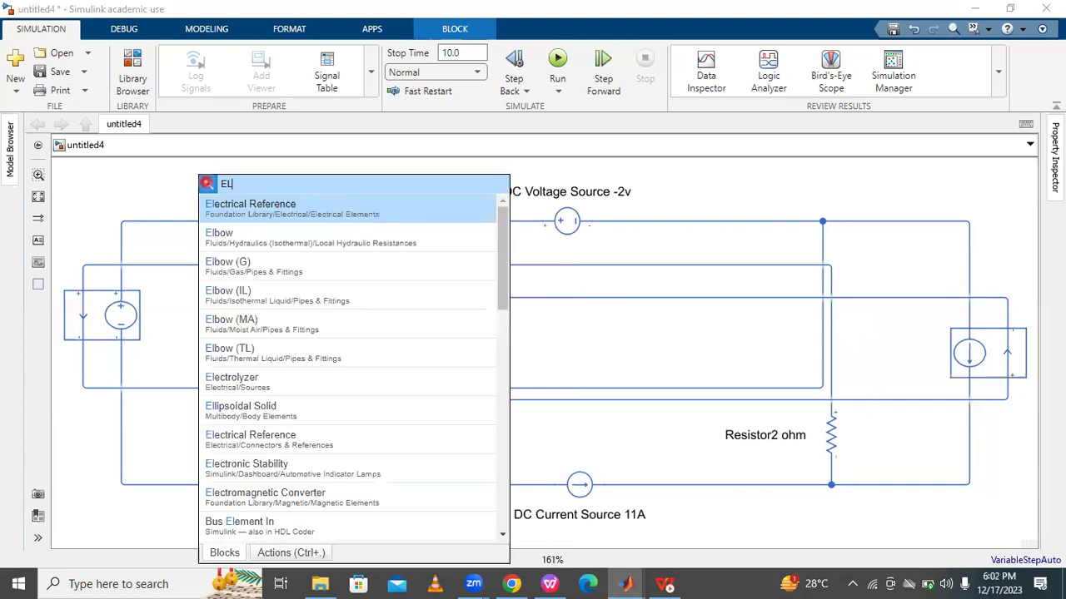
{"action": "type", "text": "E"}
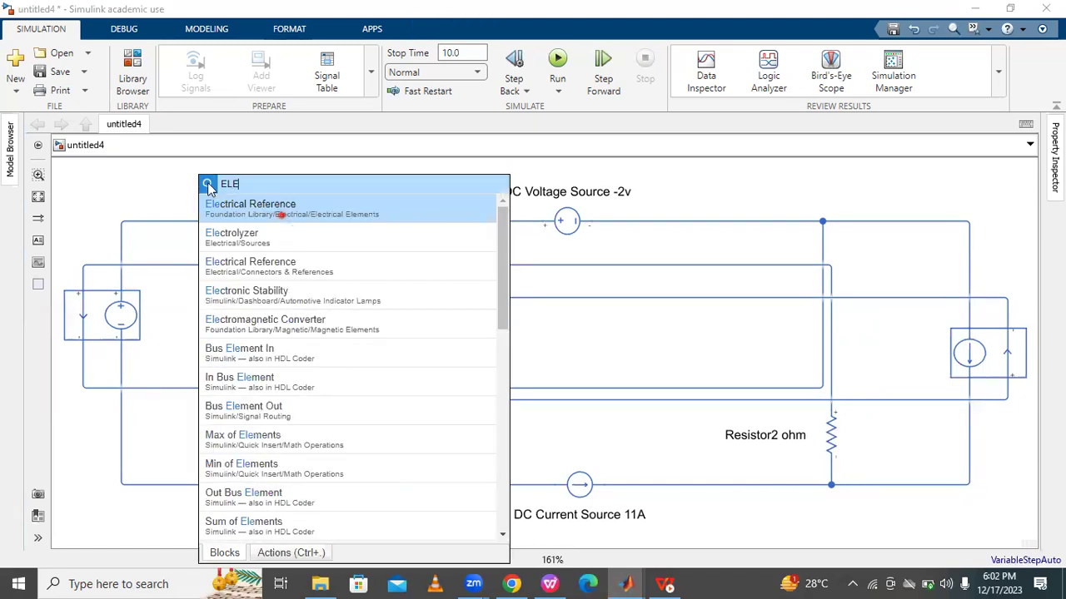
{"action": "key", "text": "Return"}
{"action": "mouse_move", "coordinate": [205, 178]}
{"action": "left_mouse_down"}
{"action": "mouse_move", "coordinate": [427, 526]}
{"action": "mouse_move", "coordinate": [398, 535]}
{"action": "mouse_move", "coordinate": [399, 485]}
{"action": "left_mouse_up"}
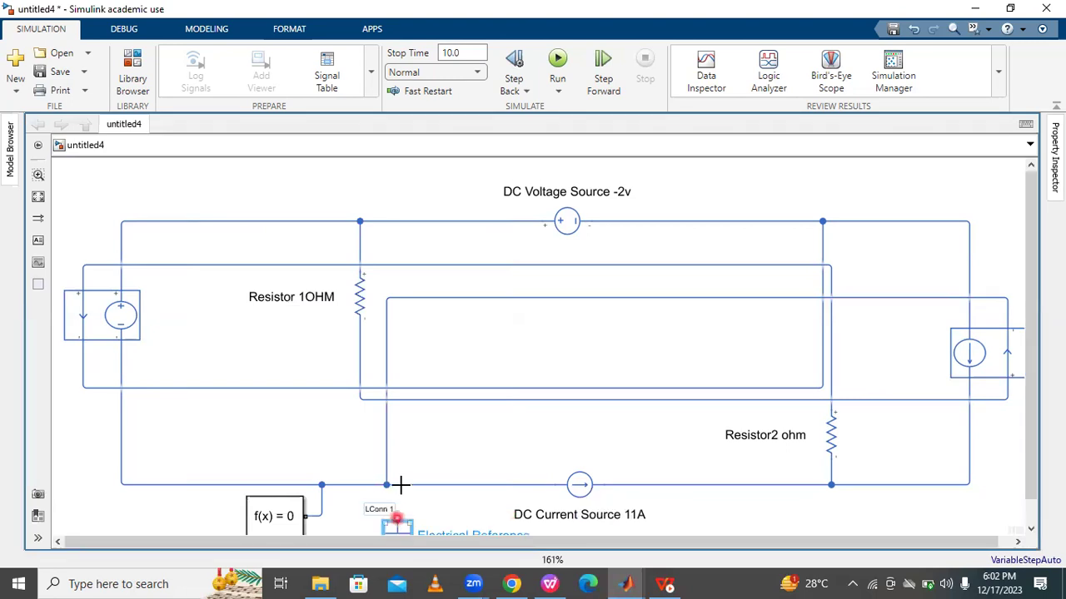
{"action": "left_click", "coordinate": [37, 200]}
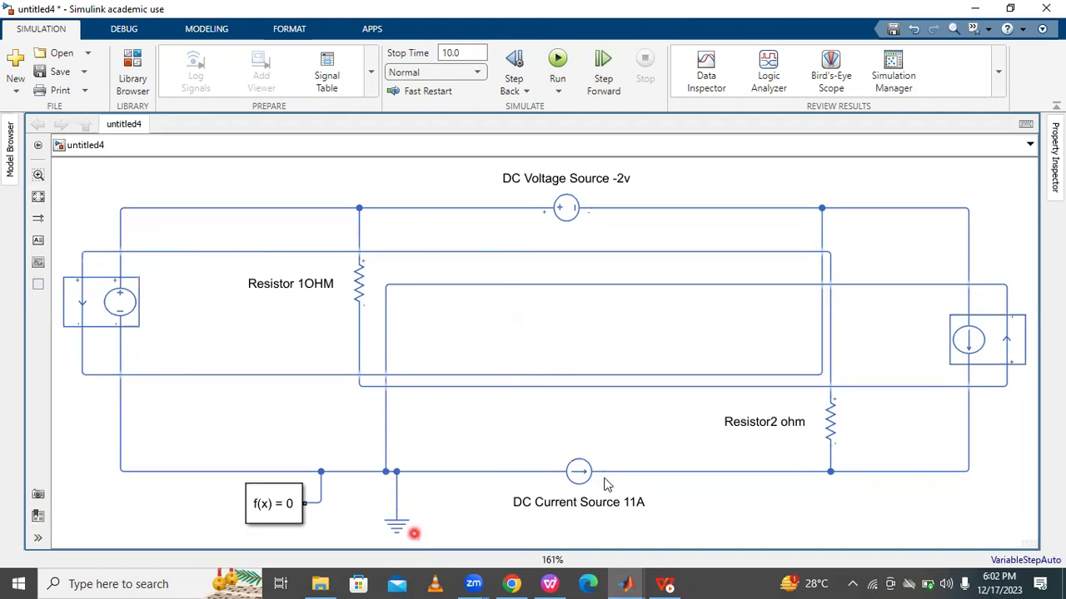
- Check the connections of the Solver Configuration, Electrical Reference, DC Current Source 11A and Resistor2 ohm along the lower line
{"action": "left_click", "coordinate": [593, 445]}
{"action": "left_click", "coordinate": [283, 474]}
{"action": "left_click", "coordinate": [383, 507]}
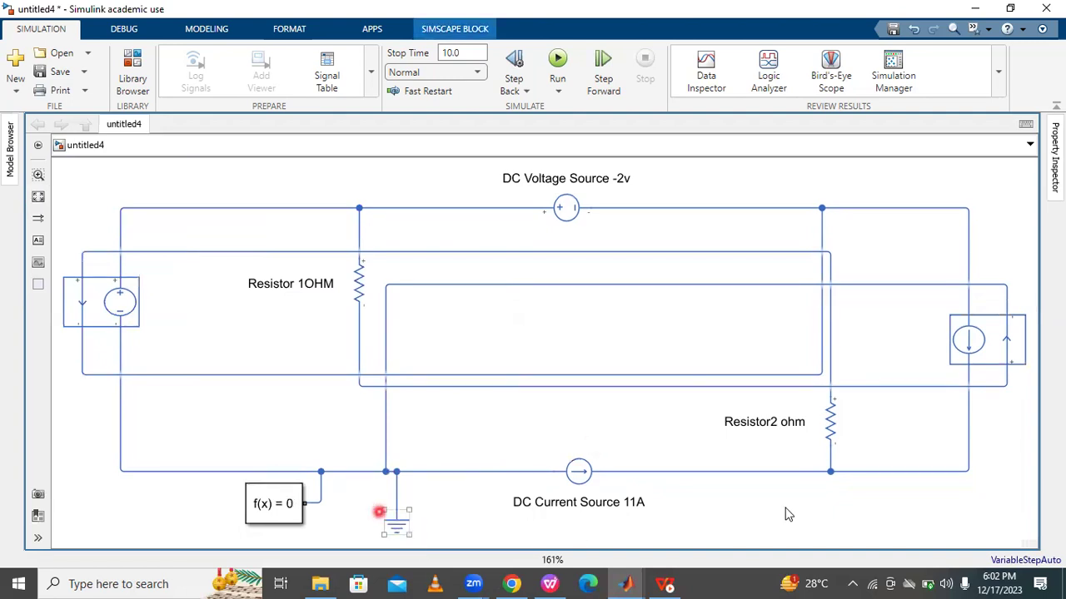
{"action": "left_click", "coordinate": [803, 490]}
{"action": "left_click", "coordinate": [578, 474]}
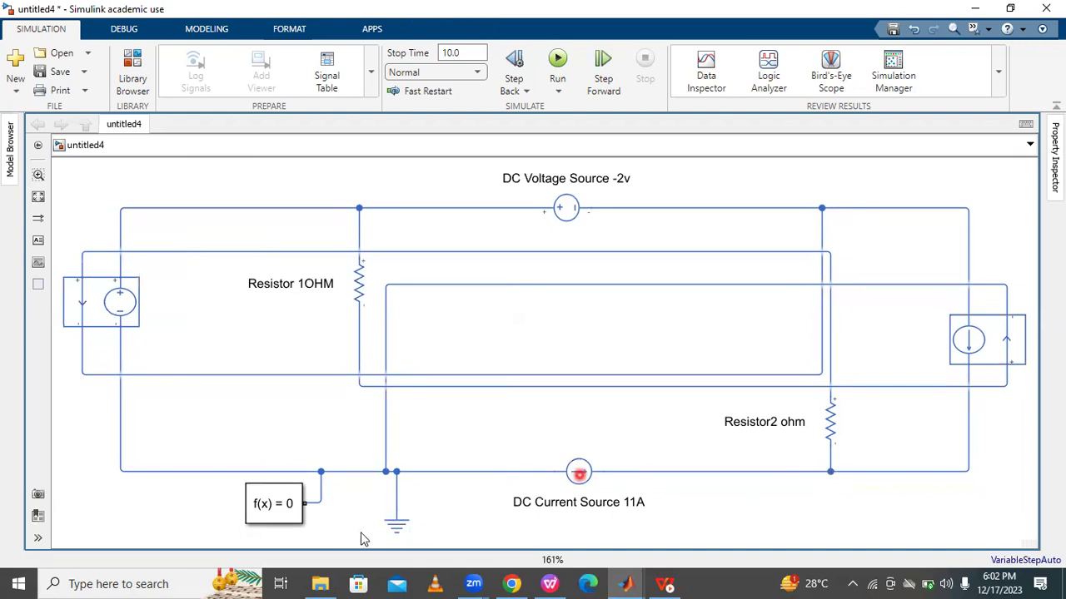
{"action": "left_click", "coordinate": [388, 516]}
{"action": "left_click", "coordinate": [806, 487]}
{"action": "left_click", "coordinate": [302, 502]}
{"action": "left_click", "coordinate": [292, 514]}
{"action": "left_click", "coordinate": [525, 486]}
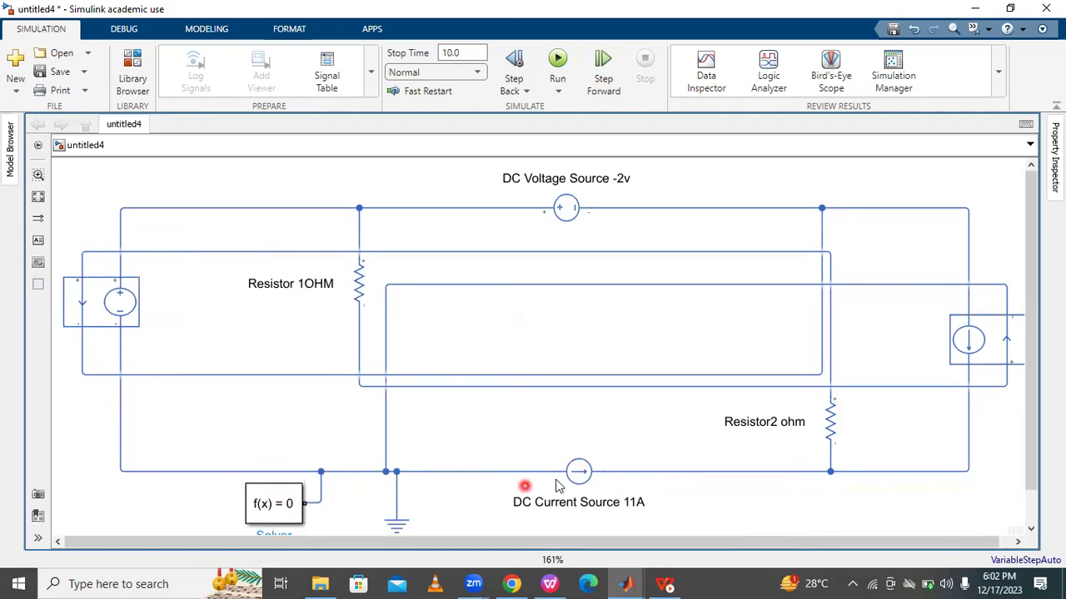
{"action": "left_click", "coordinate": [402, 487]}
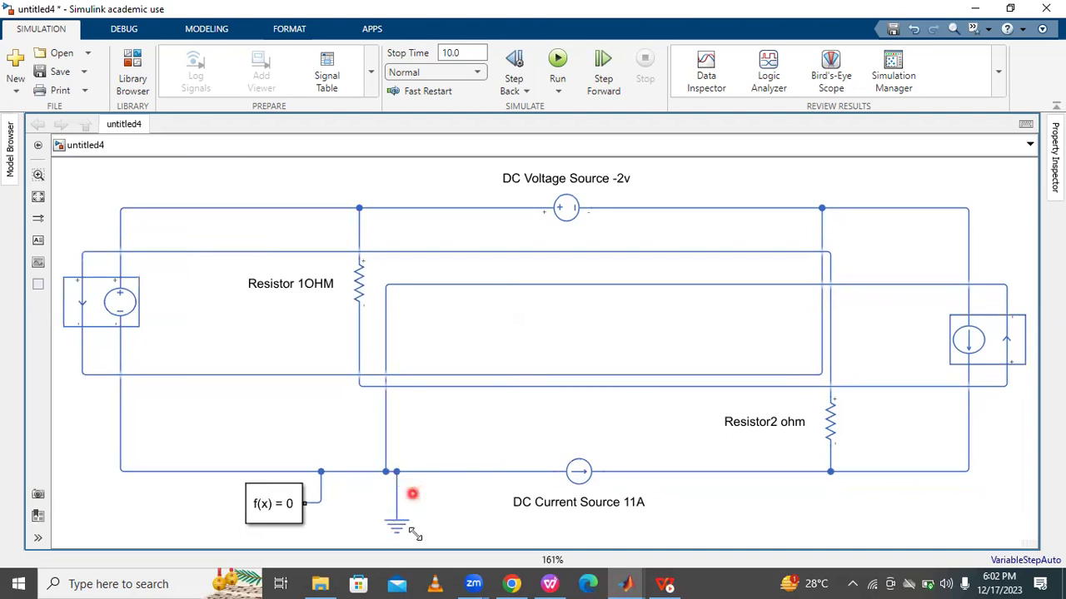
{"action": "left_click", "coordinate": [591, 473]}
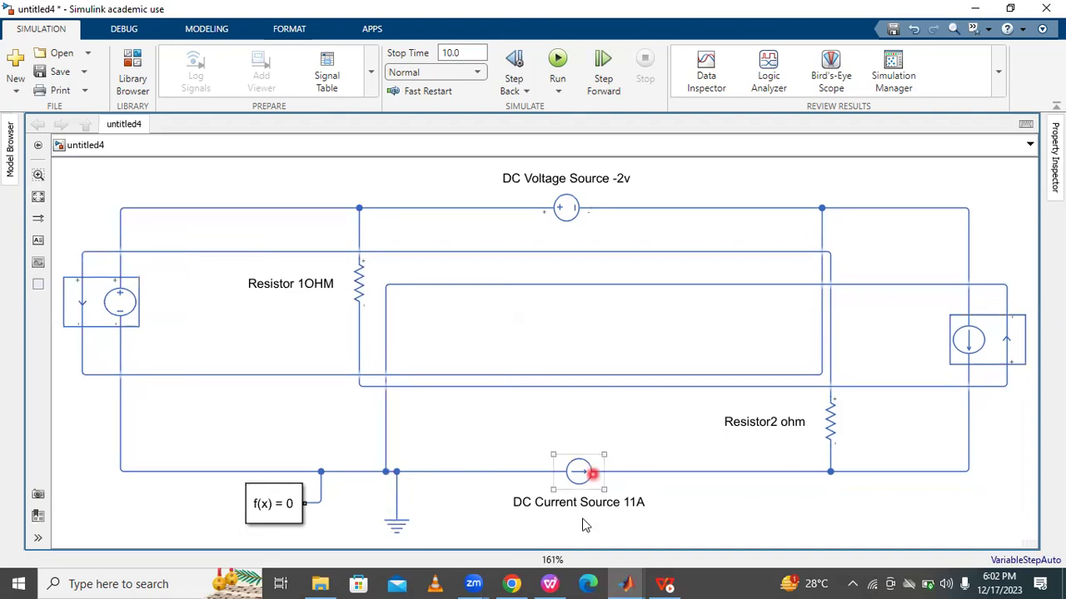
{"action": "left_click", "coordinate": [846, 409]}
{"action": "left_click", "coordinate": [387, 321]}
{"action": "left_click", "coordinate": [766, 410]}
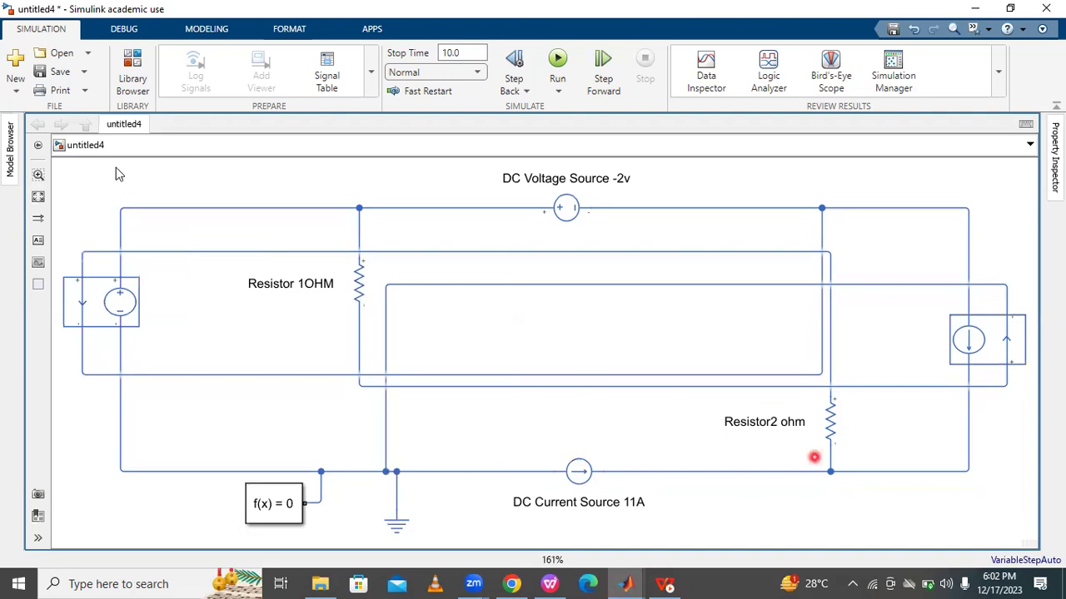
{"action": "left_click", "coordinate": [42, 197]}
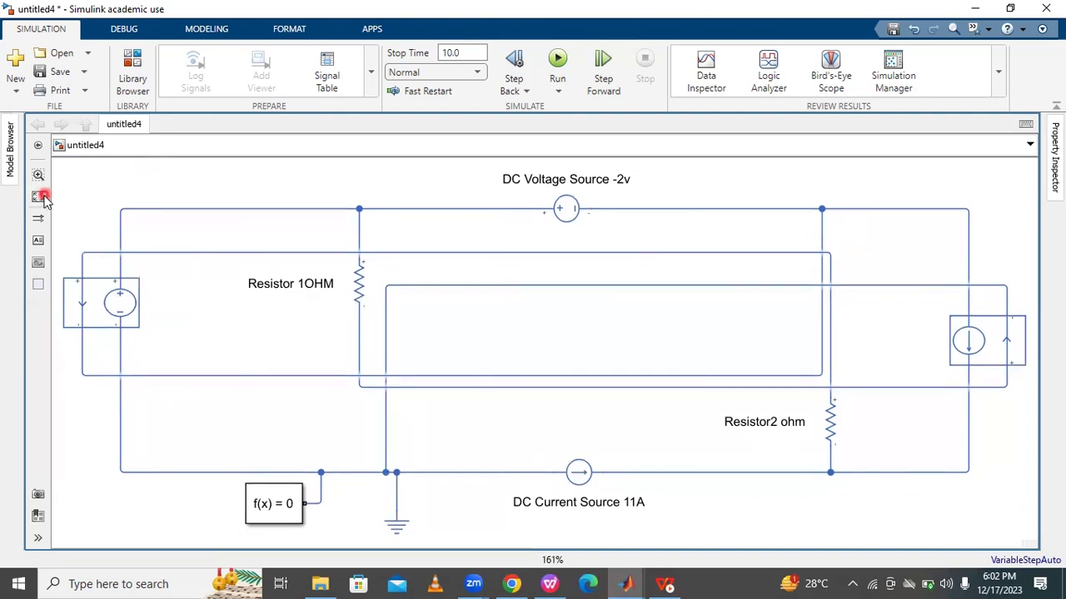
{"action": "left_click", "coordinate": [838, 444]}
{"action": "left_click", "coordinate": [785, 500]}
{"action": "left_click", "coordinate": [704, 443]}
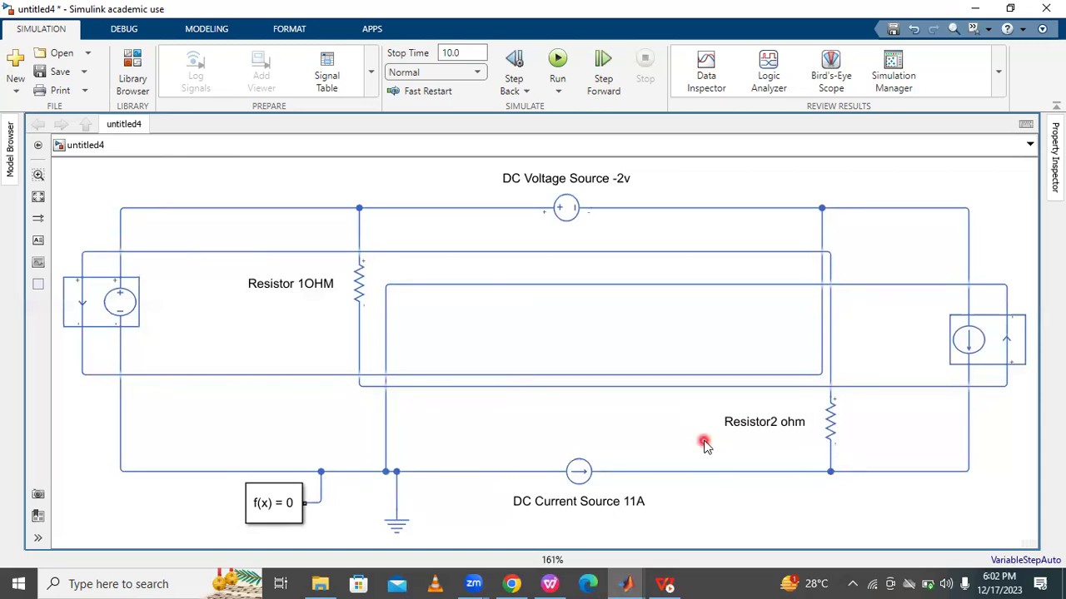
- Select the whole circuit and shift it up and to the left to free canvas space beside and below it
{"action": "scroll", "coordinate": [705, 443], "scroll_direction": "down", "scroll_amount": 1}
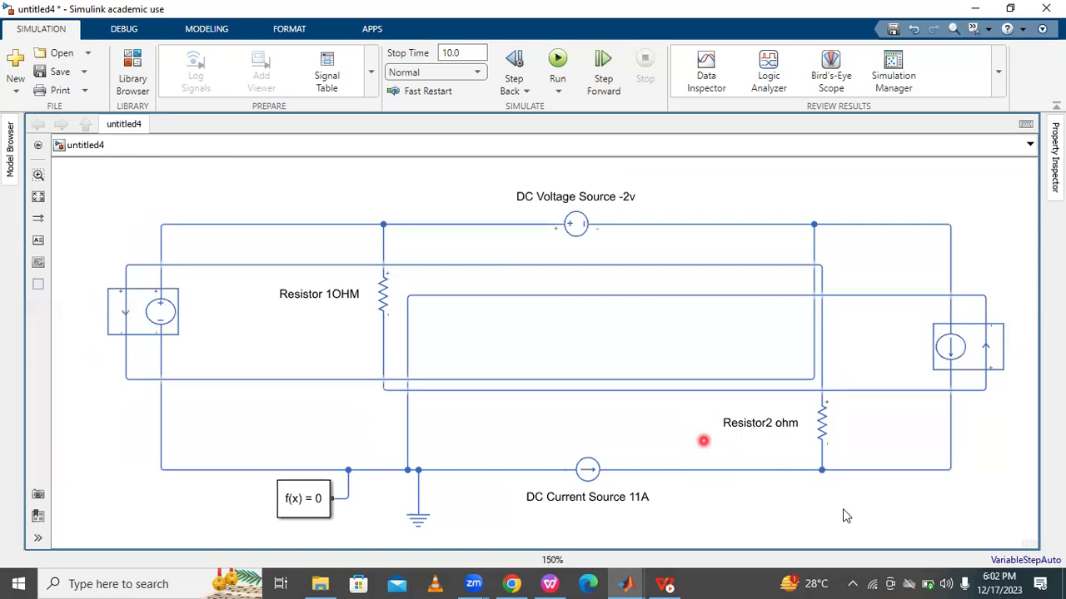
{"action": "scroll", "coordinate": [705, 443], "scroll_direction": "down", "scroll_amount": 1}
{"action": "left_click_drag", "start_coordinate": [821, 497], "coordinate": [622, 218]}
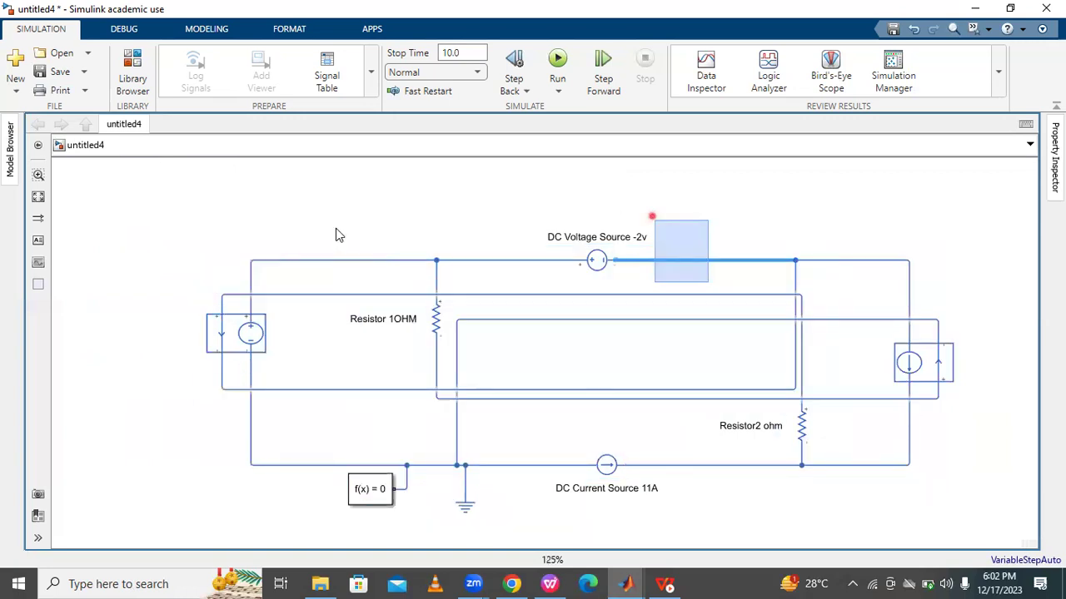
{"action": "left_click", "coordinate": [205, 223]}
{"action": "left_click_drag", "start_coordinate": [158, 202], "coordinate": [966, 518]}
{"action": "left_click", "coordinate": [612, 273]}
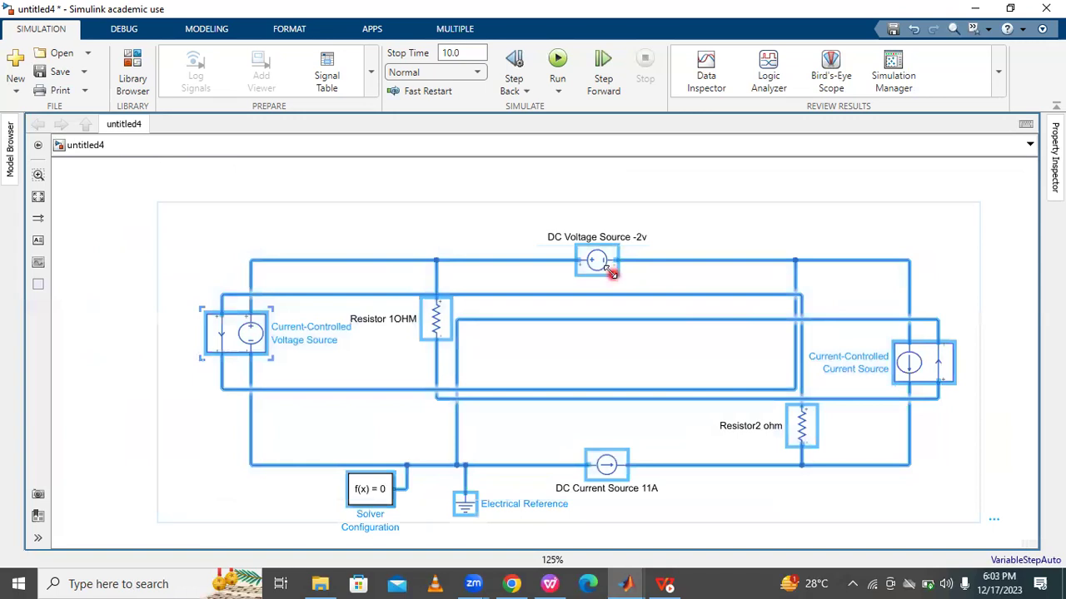
{"action": "left_click_drag", "start_coordinate": [594, 241], "coordinate": [616, 271]}
{"action": "left_click", "coordinate": [802, 311]}
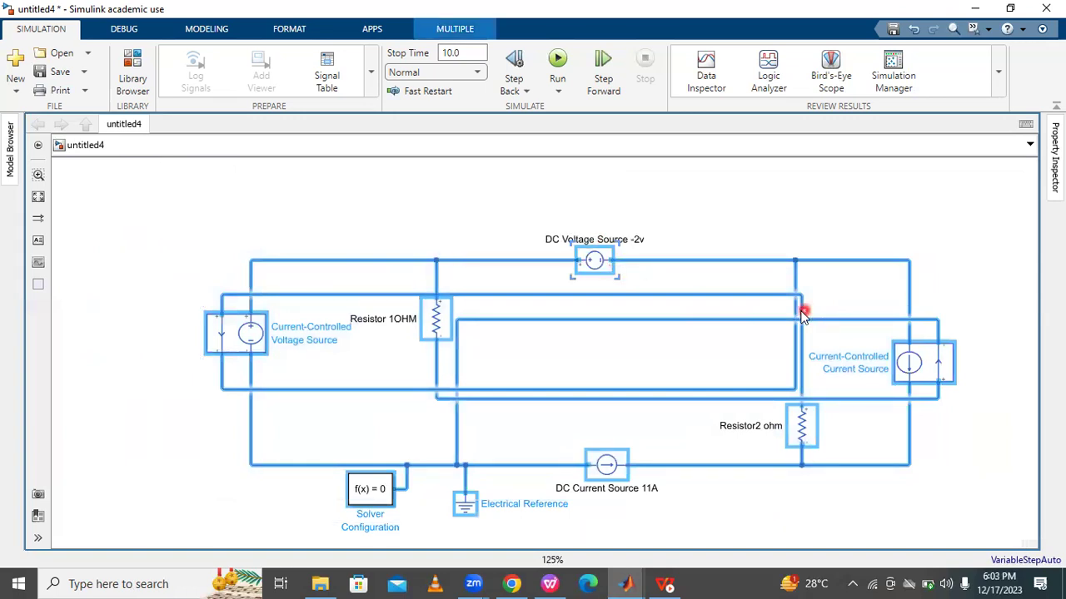
{"action": "left_click", "coordinate": [908, 354]}
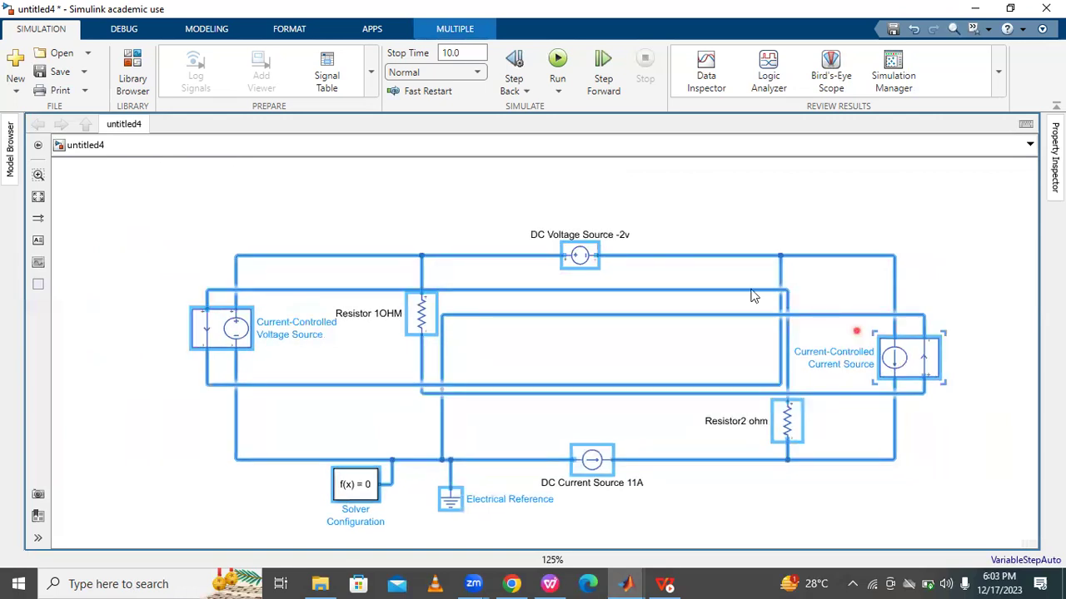
{"action": "left_click", "coordinate": [752, 293]}
{"action": "left_click_drag", "start_coordinate": [766, 296], "coordinate": [792, 304]}
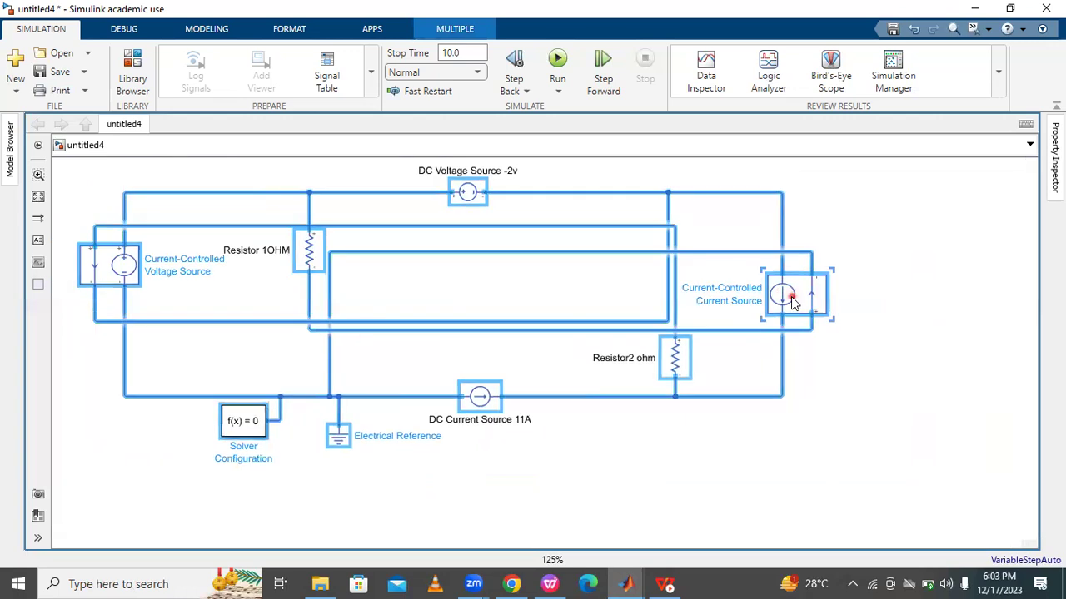
{"action": "left_click", "coordinate": [849, 411]}
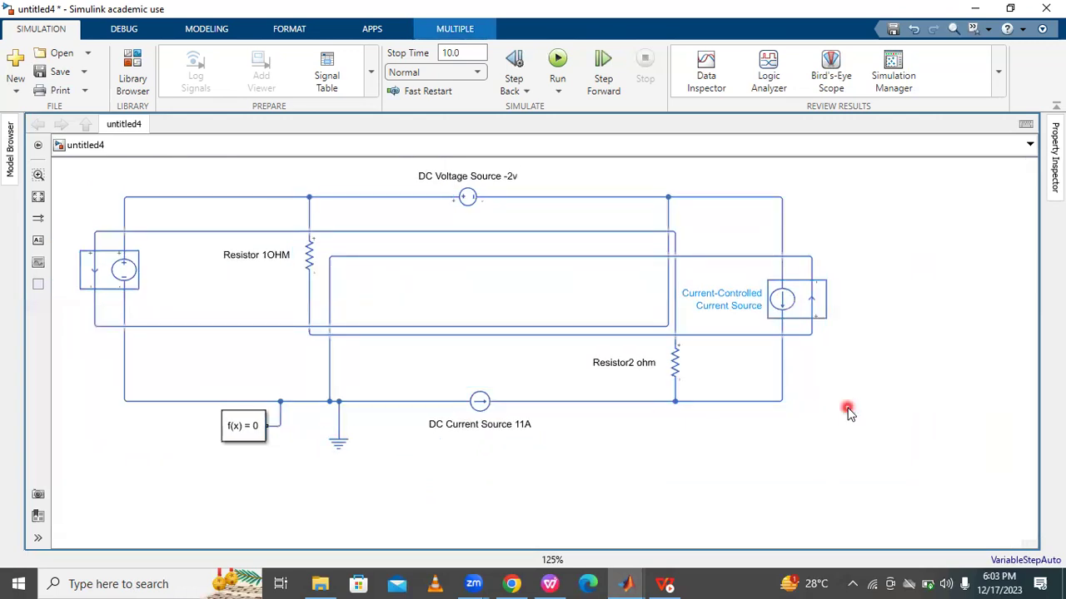
- Add a Voltage Sensor below Resistor2 ohm and wire its negative terminal above the resistor and its positive terminal below it
{"action": "double_click", "coordinate": [849, 411]}
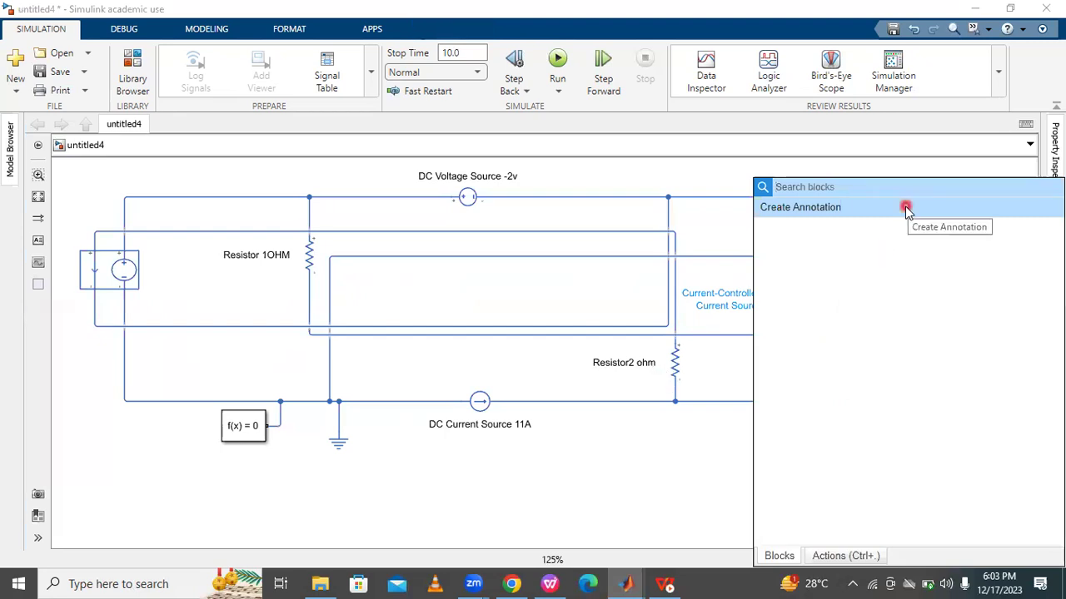
{"action": "type", "text": "VOLTAG"}
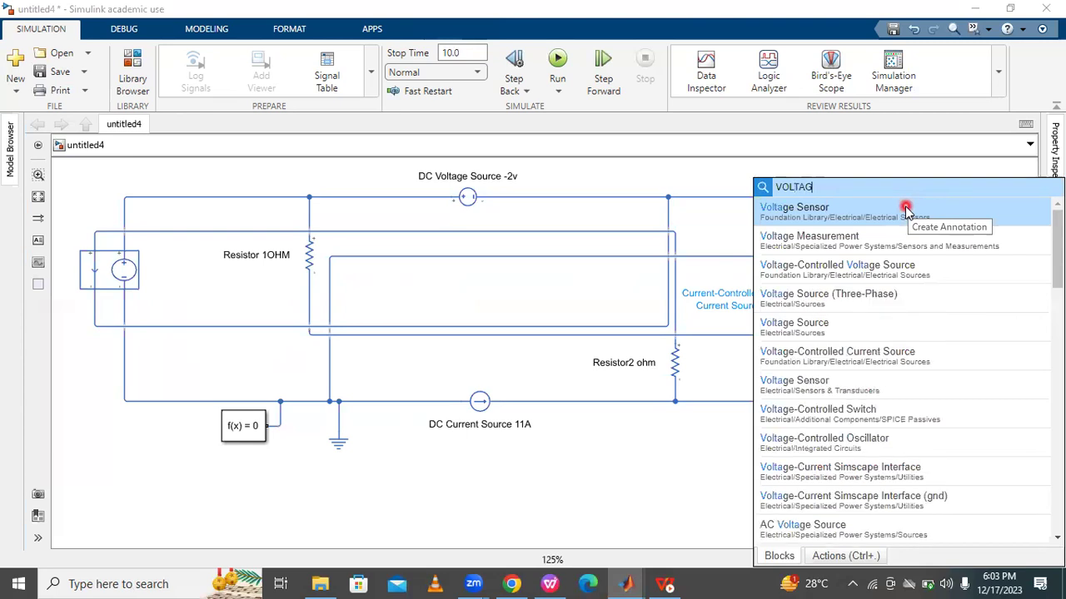
{"action": "key", "text": "Return"}
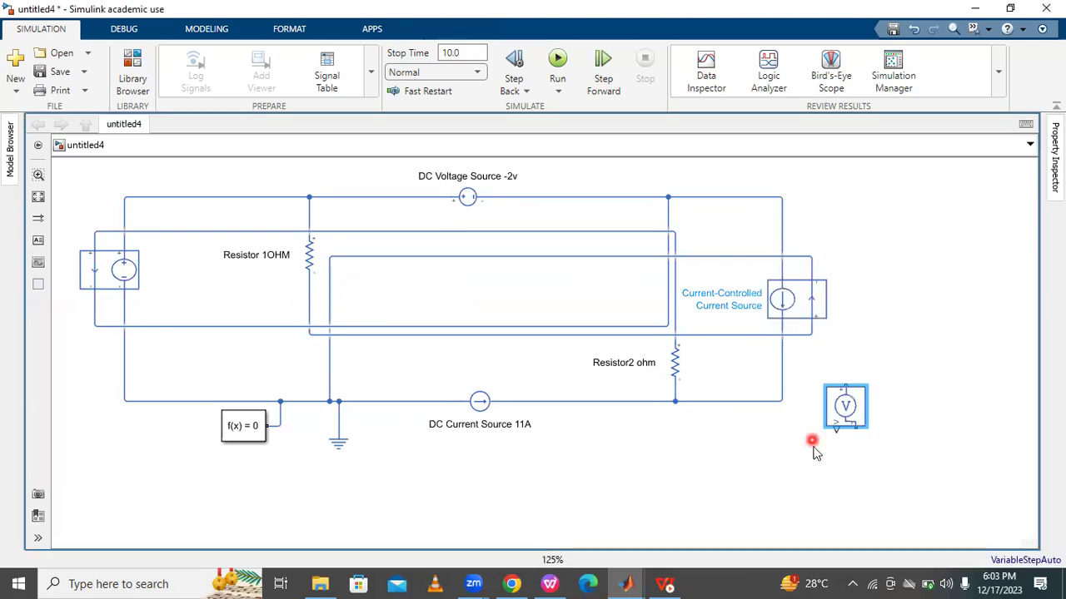
{"action": "left_click_drag", "start_coordinate": [813, 450], "coordinate": [729, 483]}
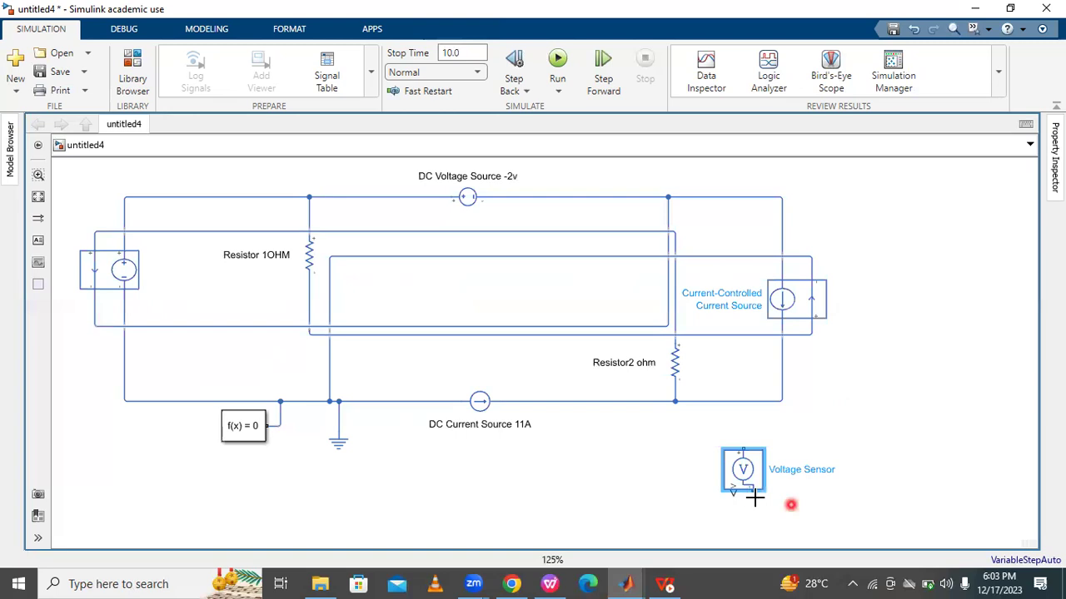
{"action": "left_click_drag", "start_coordinate": [752, 492], "coordinate": [675, 316]}
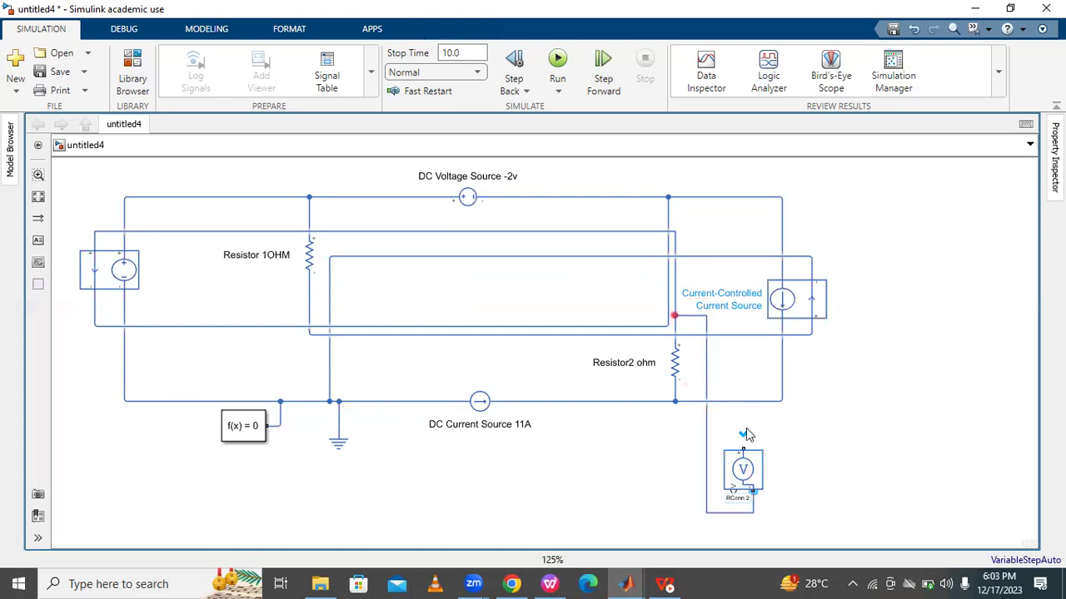
{"action": "left_click_drag", "start_coordinate": [742, 450], "coordinate": [675, 389]}
{"action": "left_click", "coordinate": [873, 385]}
{"action": "left_click", "coordinate": [739, 459]}
- Add a PS-Simulink Converter beside the Voltage Sensor and wire the sensor's V output to the converter's input
{"action": "left_click", "coordinate": [823, 421]}
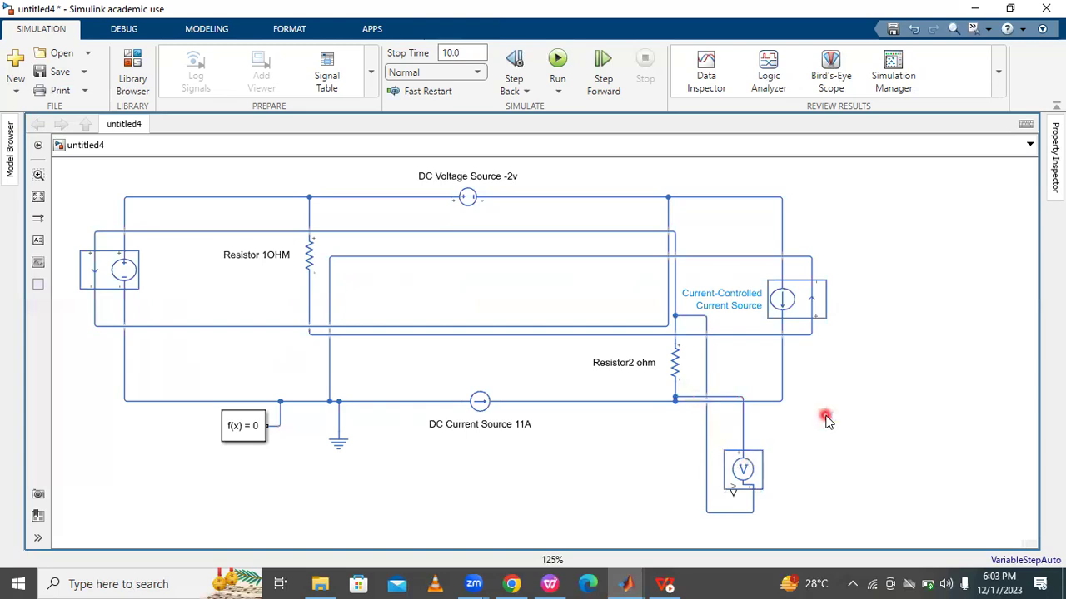
{"action": "type", "text": "PS"}
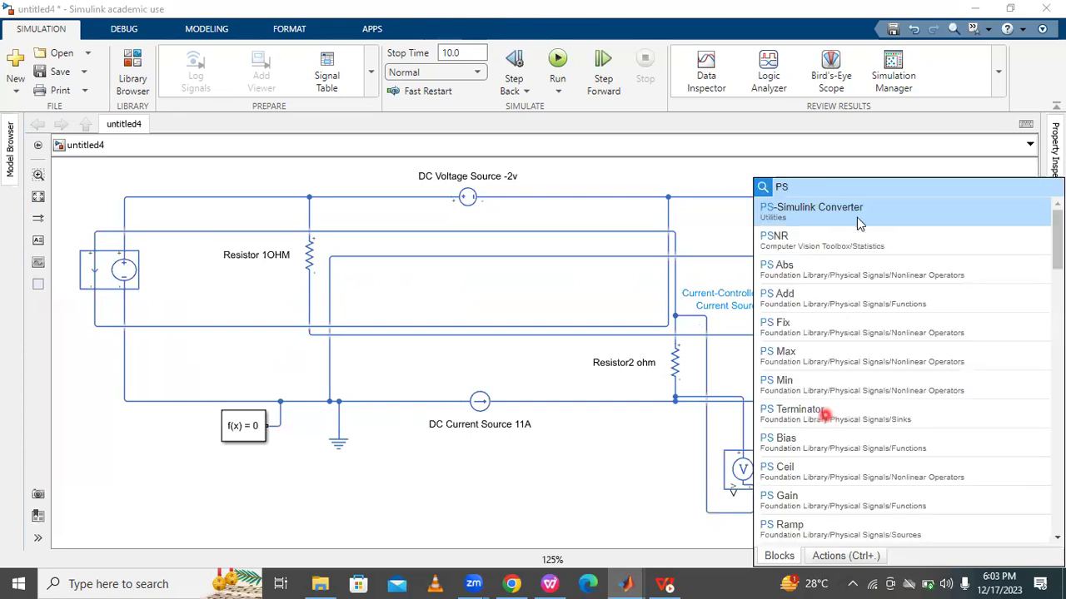
{"action": "left_click", "coordinate": [857, 218]}
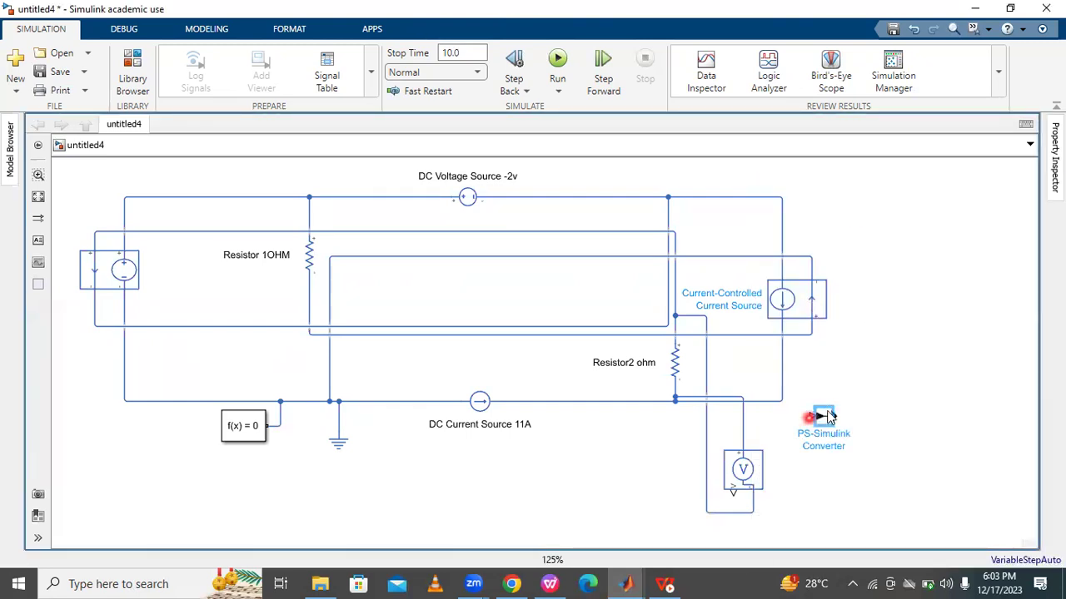
{"action": "left_click_drag", "start_coordinate": [732, 493], "coordinate": [803, 415]}
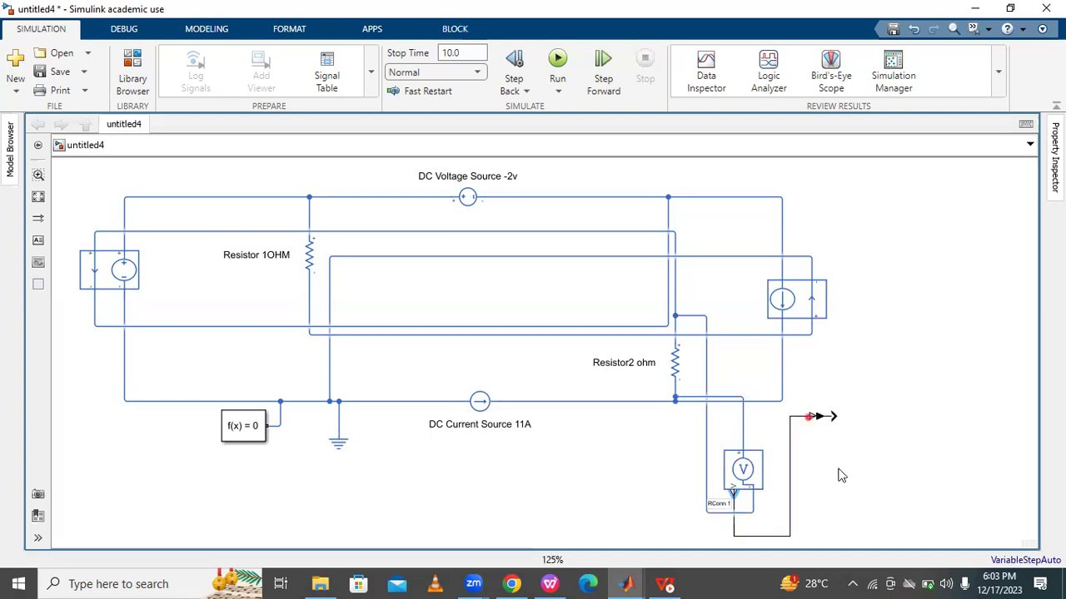
- Add a Simulink Display block and place it above the PS-Simulink Converter, beside the Current-Controlled Current Source
{"action": "left_click", "coordinate": [924, 268]}
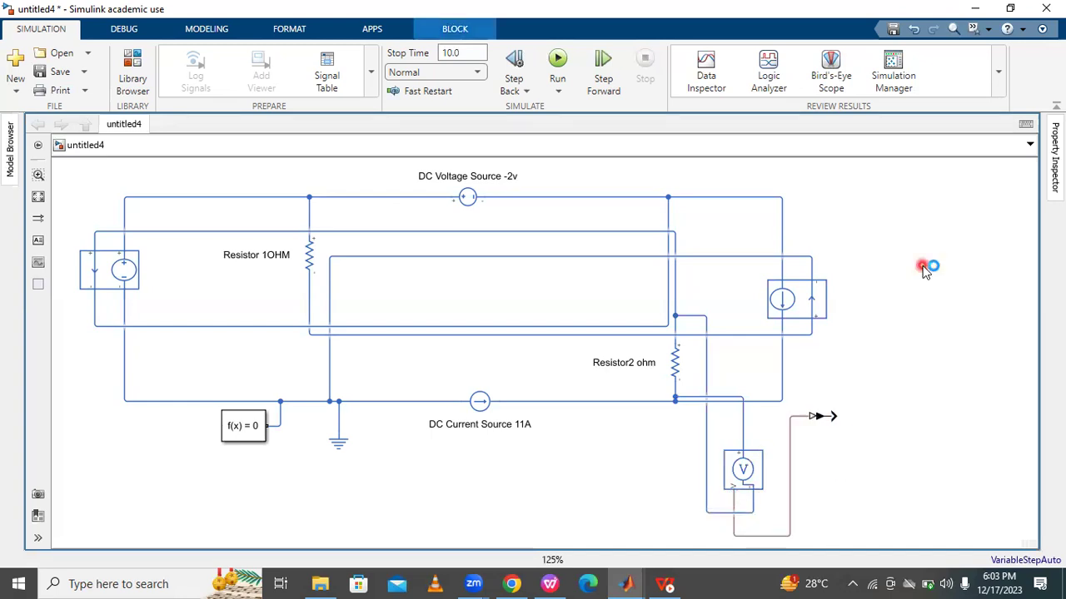
{"action": "double_click", "coordinate": [924, 268]}
{"action": "type", "text": "Dis"}
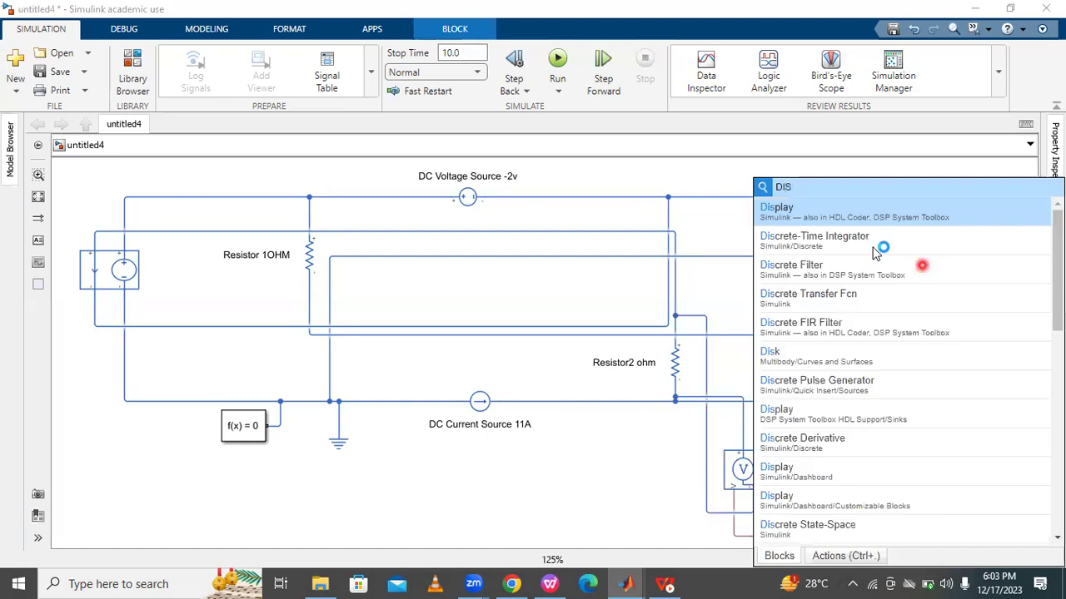
{"action": "left_click", "coordinate": [816, 223]}
{"action": "left_click_drag", "start_coordinate": [906, 268], "coordinate": [906, 317]}
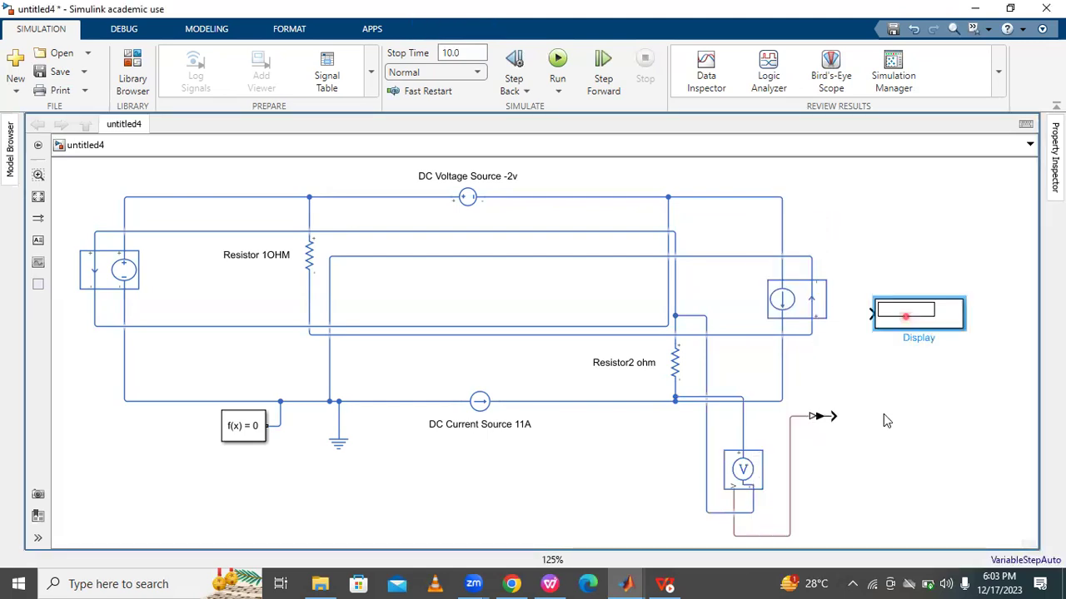
- Move the Display block beside the PS-Simulink Converter and connect the converter's output to the Display's input
{"action": "left_click_drag", "start_coordinate": [887, 420], "coordinate": [886, 420]}
{"action": "left_click", "coordinate": [886, 270]}
{"action": "left_click", "coordinate": [767, 491]}
{"action": "left_click", "coordinate": [866, 454]}
{"action": "left_click", "coordinate": [871, 438]}
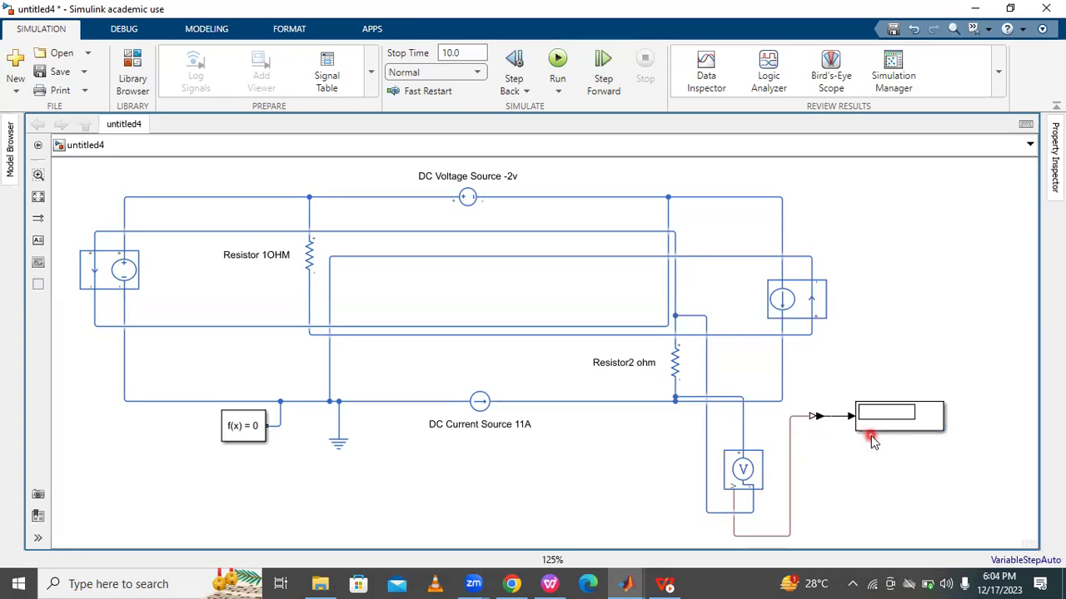
- Check the Voltage Sensor wiring across Resistor2 ohm and run the simulation of the circuit
{"action": "left_click", "coordinate": [680, 269]}
{"action": "left_click", "coordinate": [871, 272]}
{"action": "left_click", "coordinate": [887, 290]}
{"action": "left_click", "coordinate": [766, 357]}
{"action": "left_click", "coordinate": [696, 315]}
{"action": "left_click", "coordinate": [716, 366]}
{"action": "left_click", "coordinate": [693, 397]}
{"action": "left_click", "coordinate": [743, 481]}
{"action": "left_click", "coordinate": [638, 362]}
{"action": "left_click", "coordinate": [557, 60]}
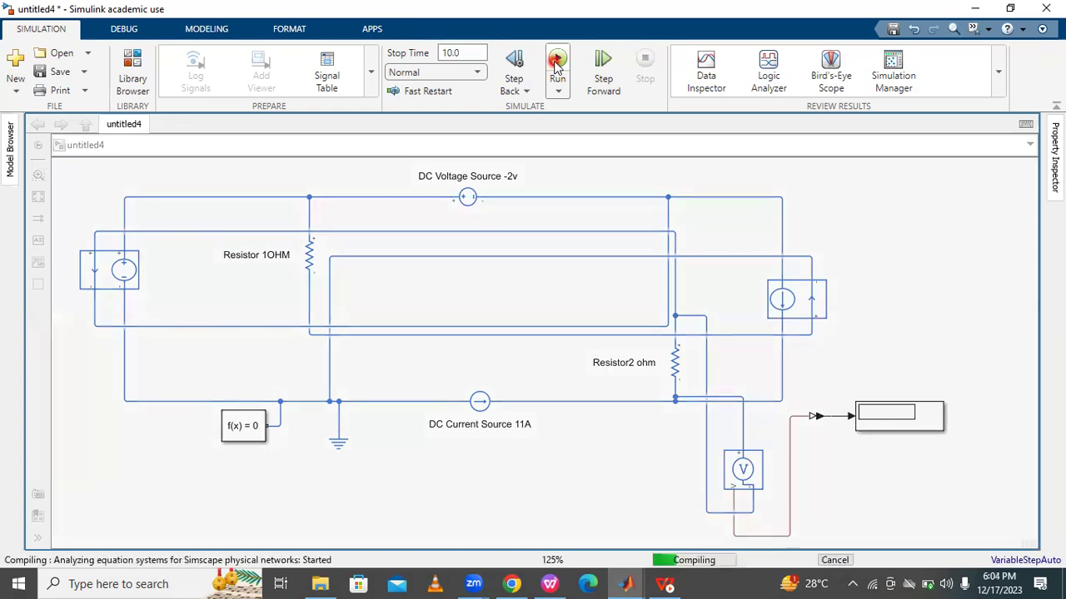
{"action": "left_click", "coordinate": [630, 372]}
{"action": "left_click", "coordinate": [700, 382]}
{"action": "left_click", "coordinate": [337, 394]}
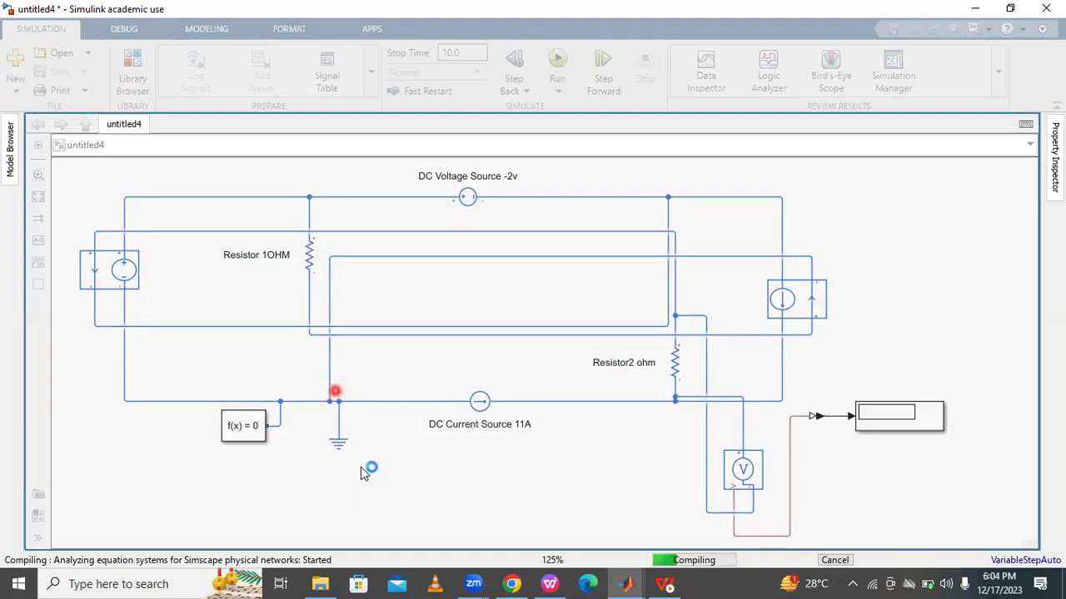
{"action": "left_click", "coordinate": [330, 425]}
{"action": "left_click", "coordinate": [330, 407]}
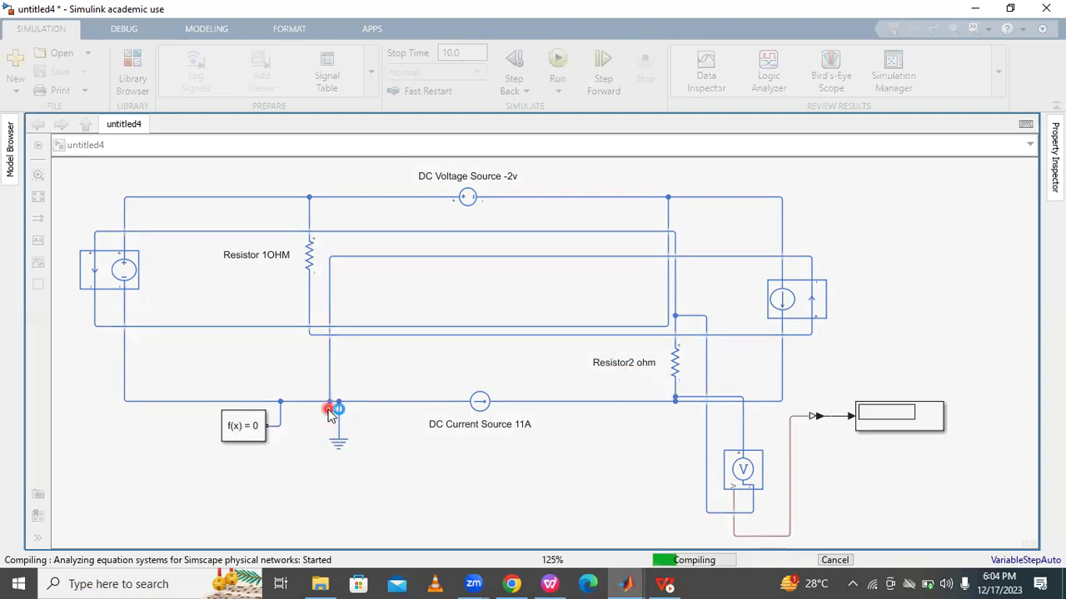
{"action": "left_click", "coordinate": [554, 454]}
{"action": "left_click", "coordinate": [636, 407]}
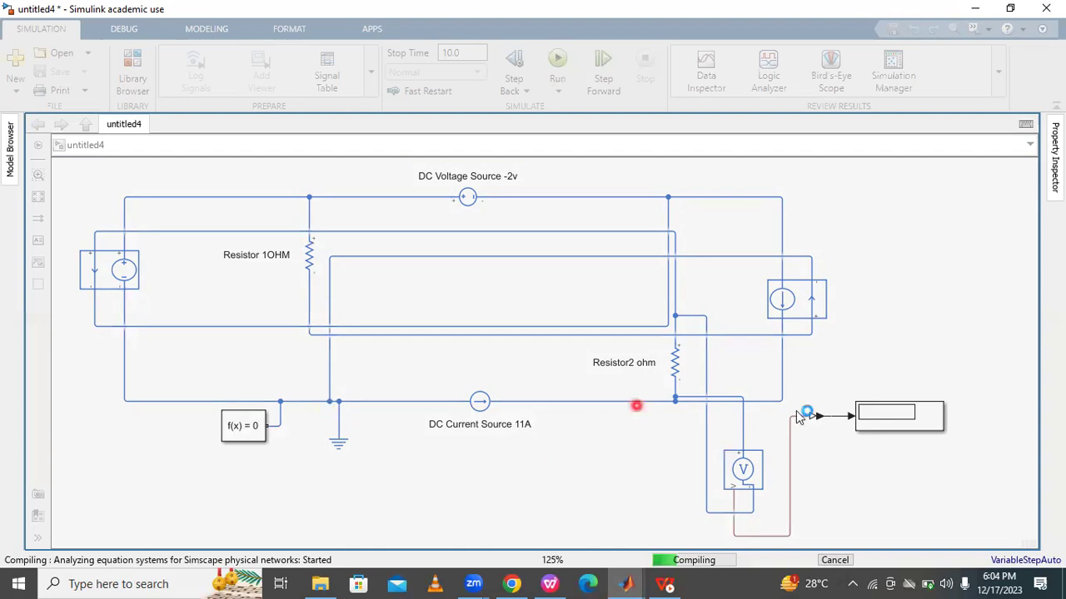
{"action": "left_click", "coordinate": [916, 389]}
{"action": "left_click", "coordinate": [913, 431]}
{"action": "left_click", "coordinate": [948, 425]}
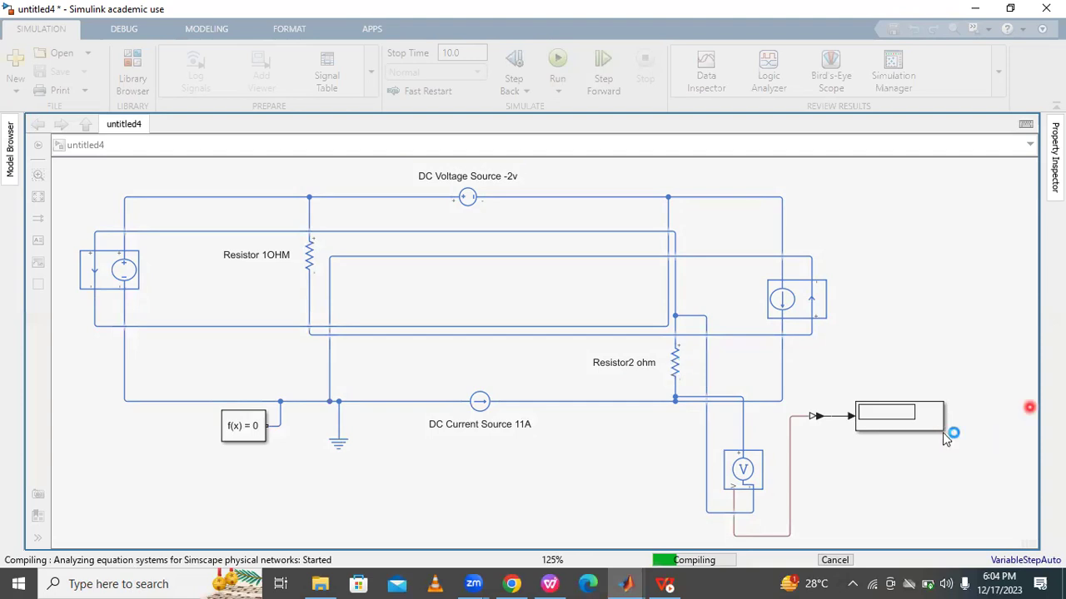
{"action": "left_click", "coordinate": [591, 432]}
{"action": "left_click", "coordinate": [227, 423]}
{"action": "left_click", "coordinate": [671, 398]}
{"action": "left_click", "coordinate": [765, 202]}
{"action": "left_click", "coordinate": [801, 405]}
{"action": "left_click", "coordinate": [832, 171]}
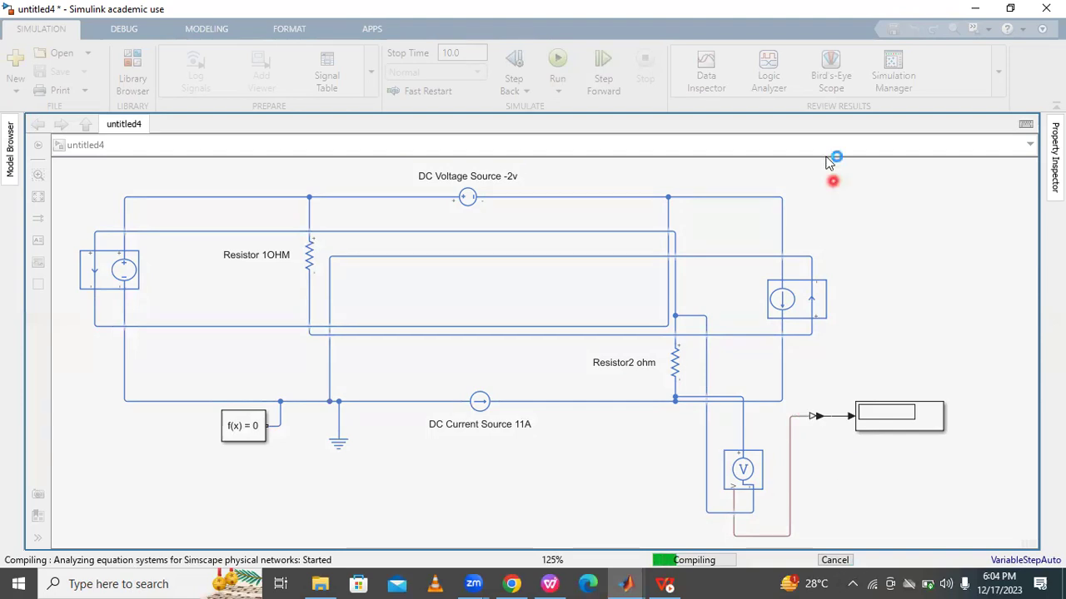